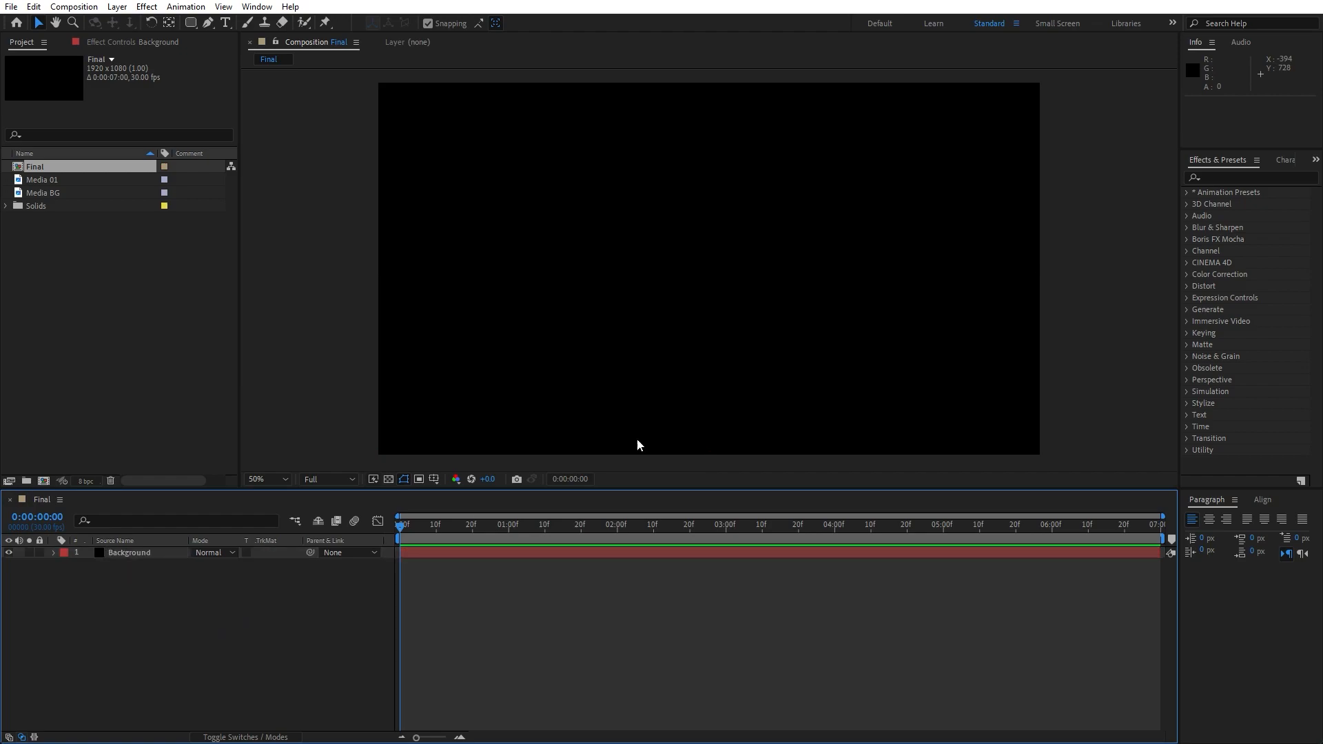
Find the Fill effect and apply it to the Background layer
{"action": "left_click", "coordinate": [1228, 178]}
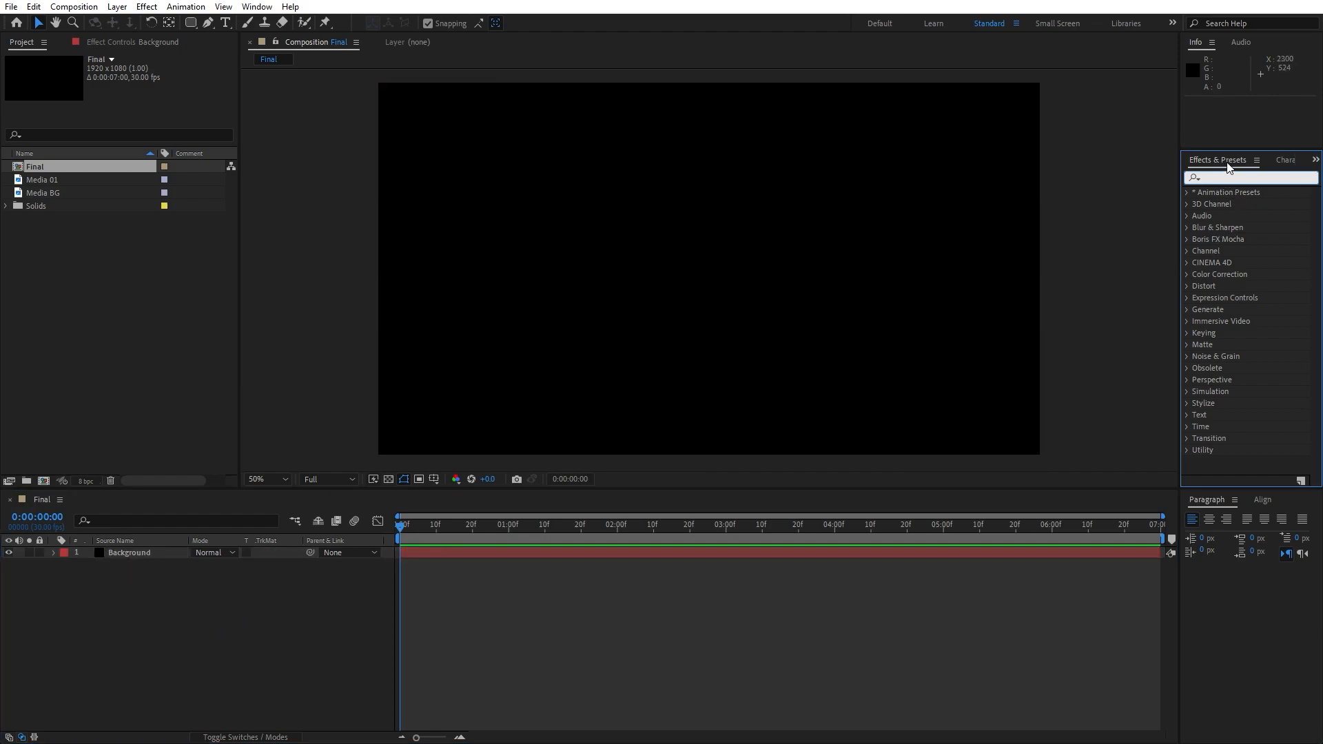
{"action": "left_click", "coordinate": [257, 6]}
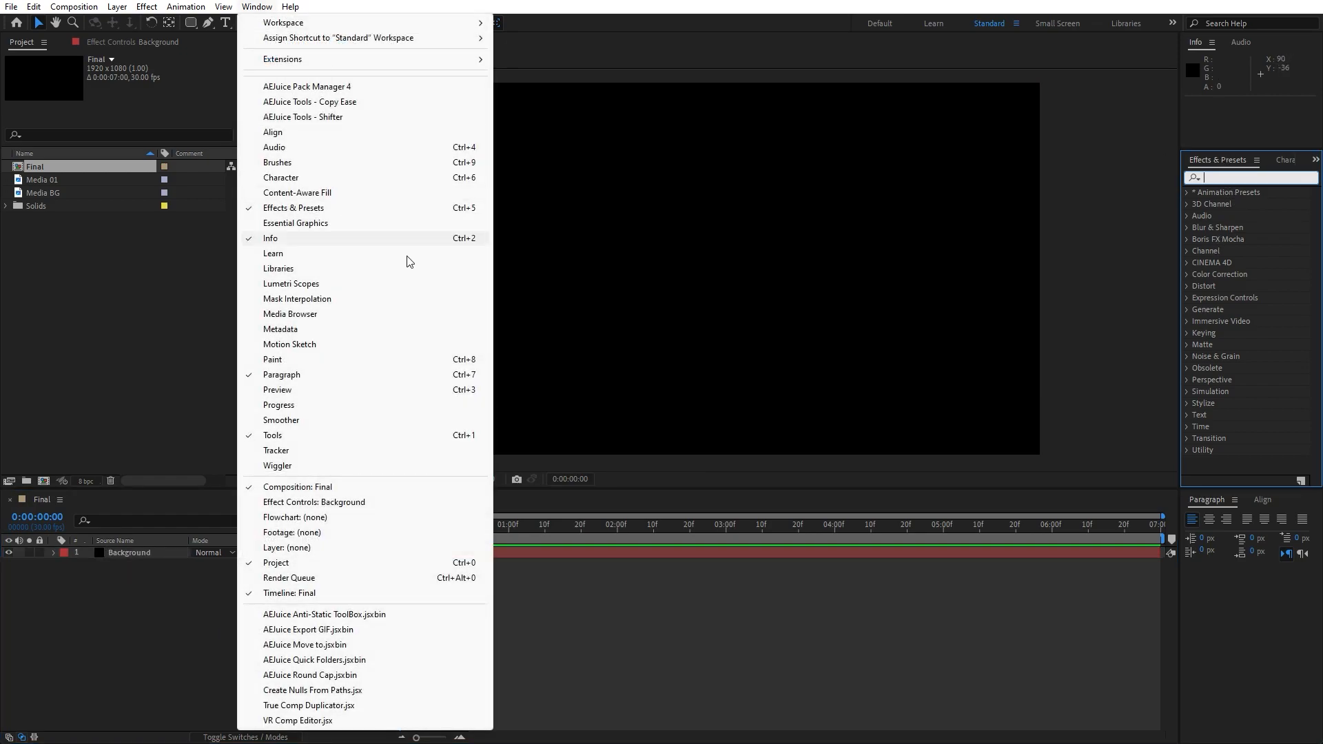
{"action": "left_click", "coordinate": [1223, 176]}
{"action": "type", "text": "fill"}
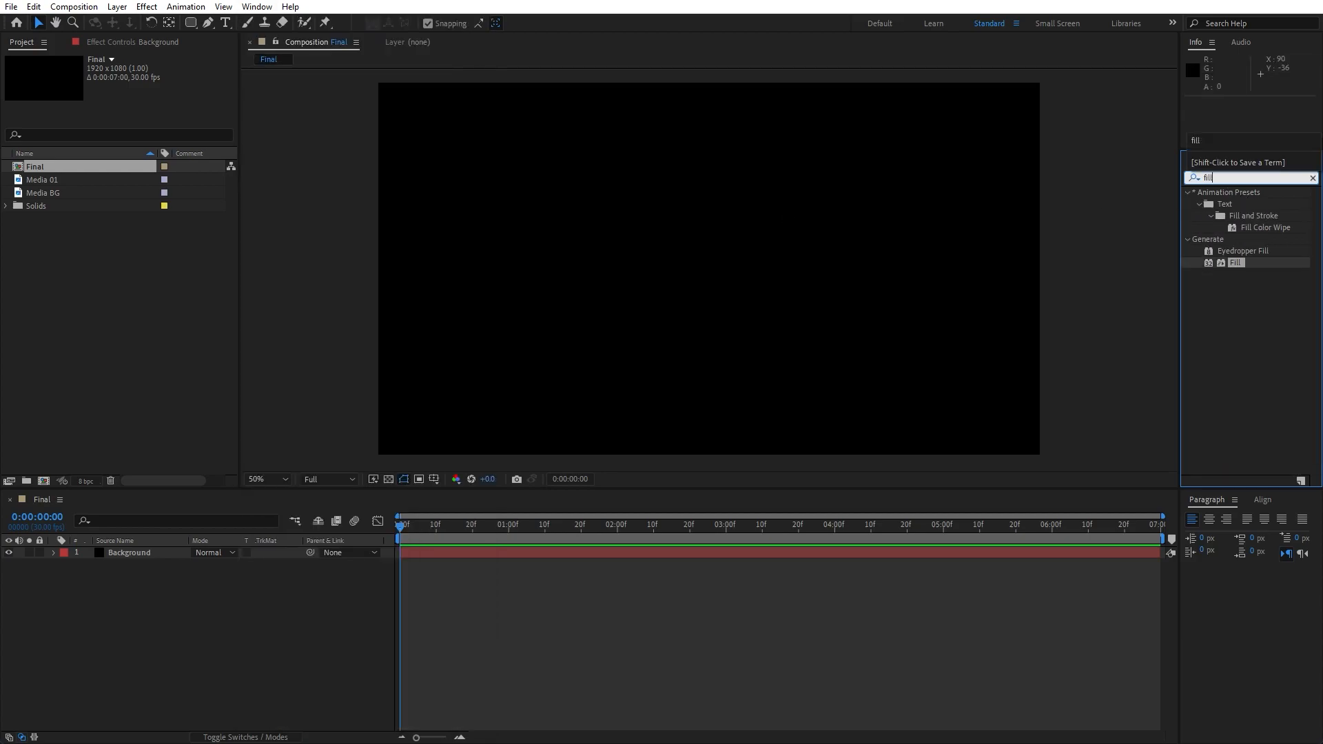
{"action": "left_click_drag", "start_coordinate": [1234, 262], "coordinate": [146, 552]}
Set the Background layer's Fill color to dark blue and close its effect settings
{"action": "left_click", "coordinate": [137, 106]}
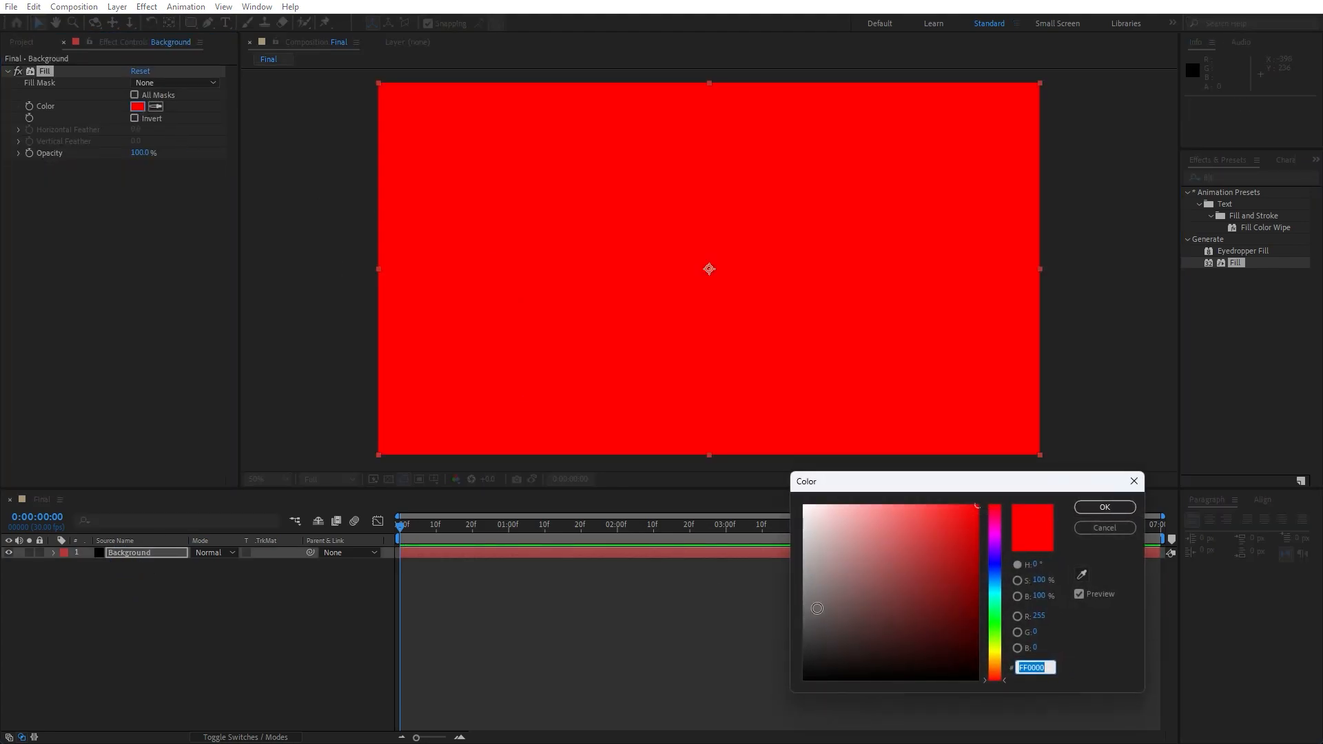
{"action": "left_click", "coordinate": [994, 575]}
{"action": "left_click", "coordinate": [978, 609]}
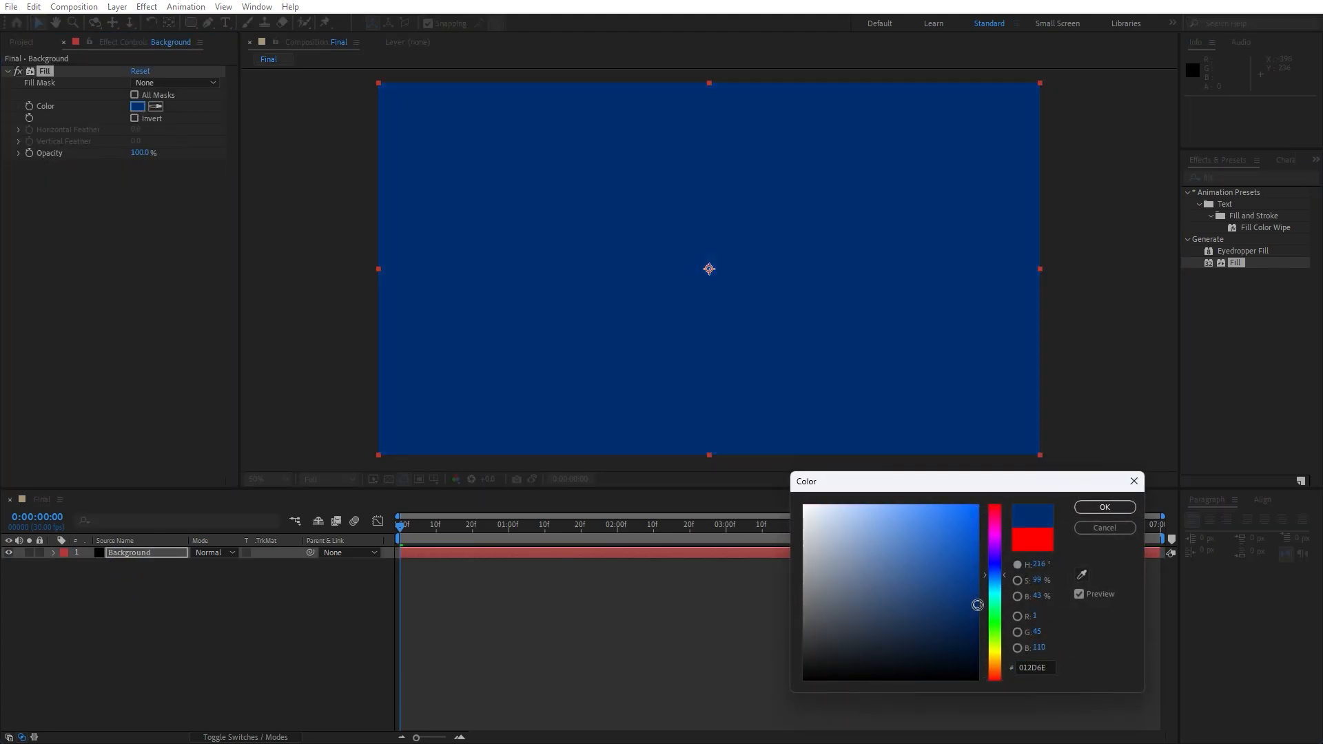
{"action": "left_click", "coordinate": [997, 571]}
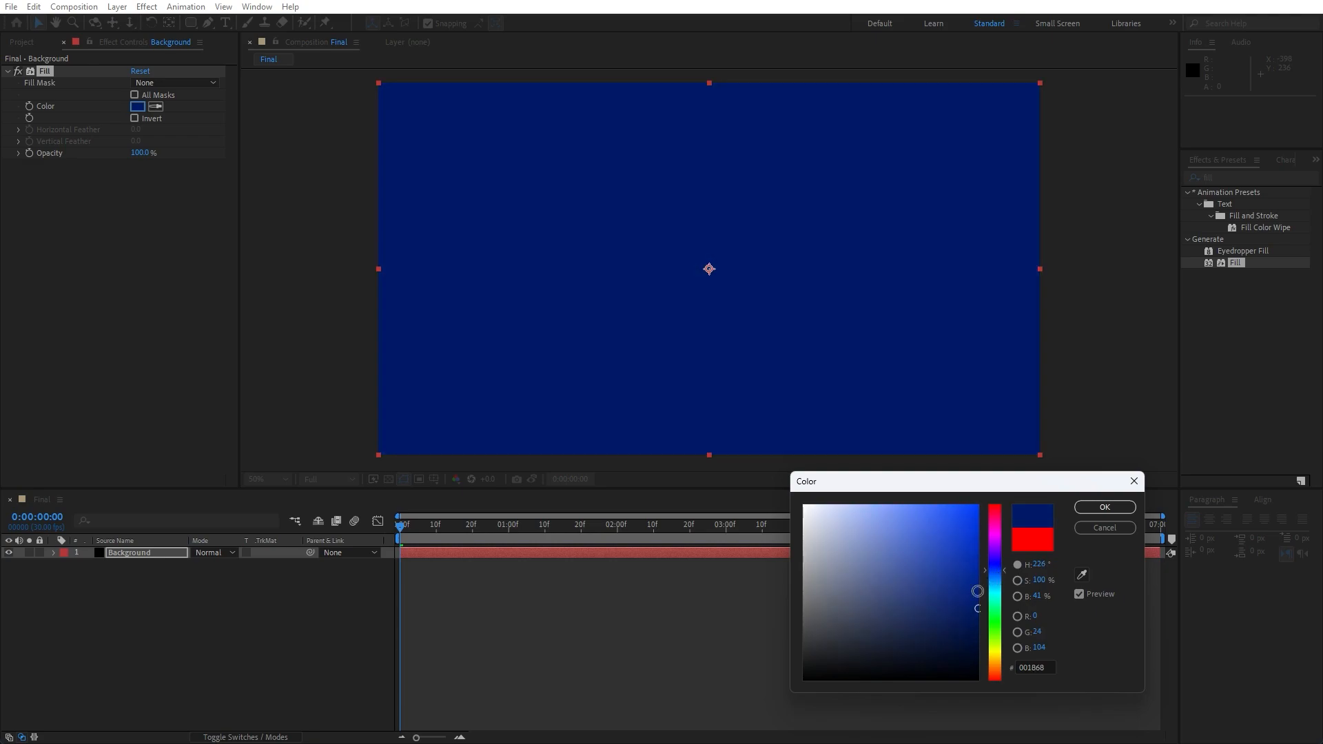
{"action": "left_click", "coordinate": [978, 604]}
{"action": "left_click", "coordinate": [1105, 508]}
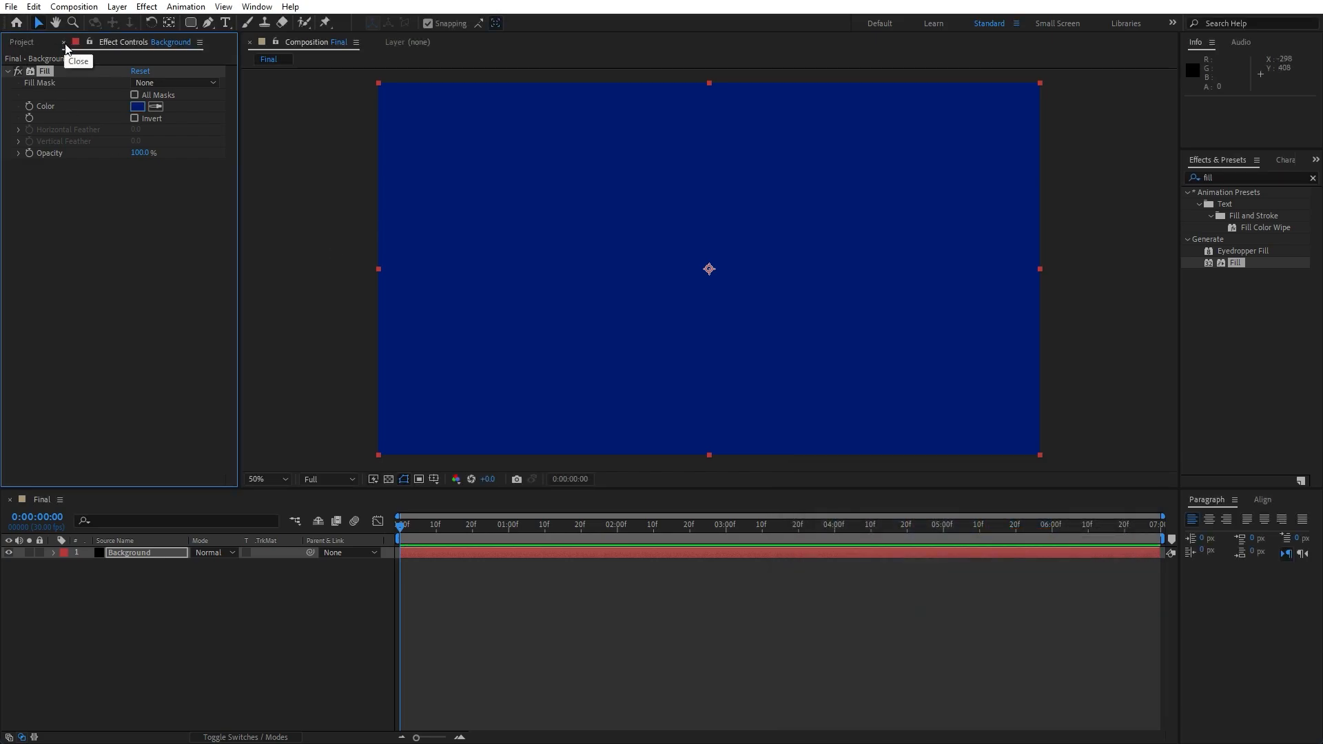
{"action": "left_click", "coordinate": [64, 43]}
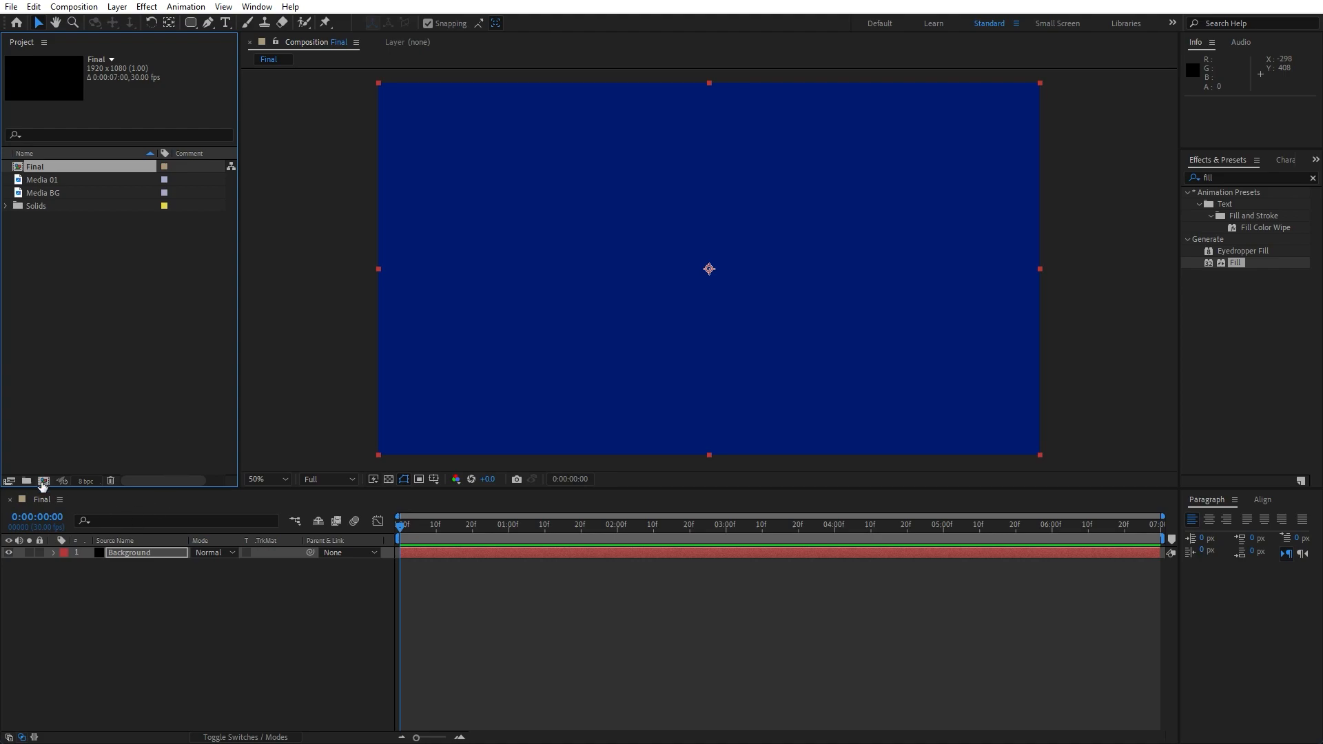
Create a 1920 x 1080, 30 fps, 7-second composition named Media BG
{"action": "left_click", "coordinate": [43, 482]}
{"action": "type", "text": "Media BG"}
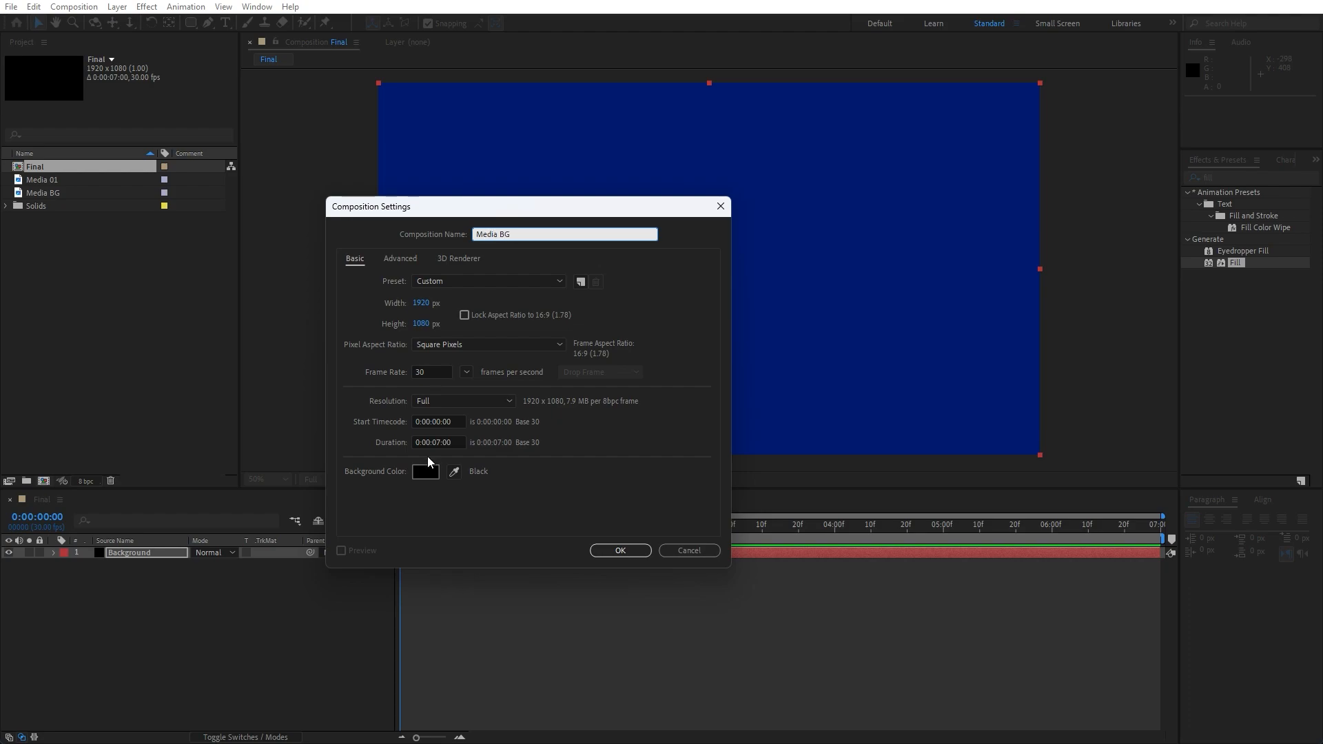
{"action": "left_click", "coordinate": [621, 551]}
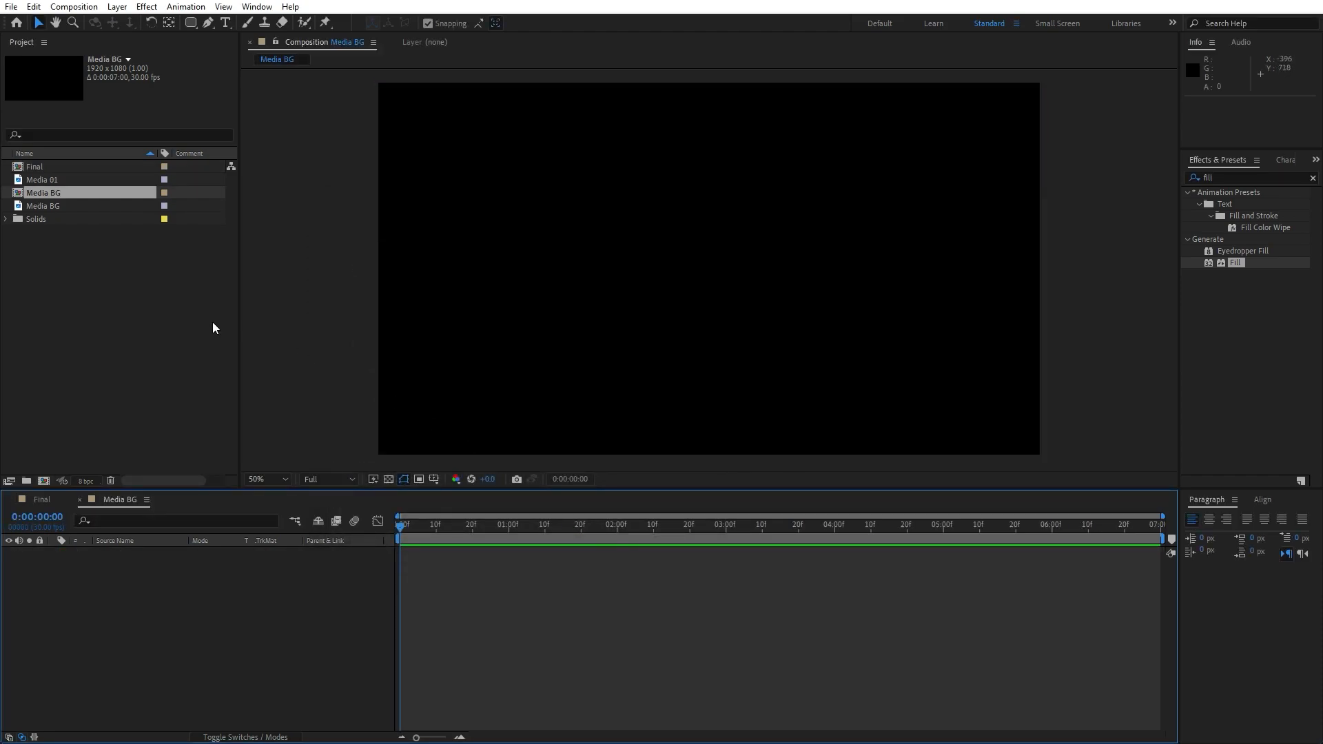
Add the Media BG image to the Media BG composition and scale it to 33%
{"action": "left_click", "coordinate": [61, 207]}
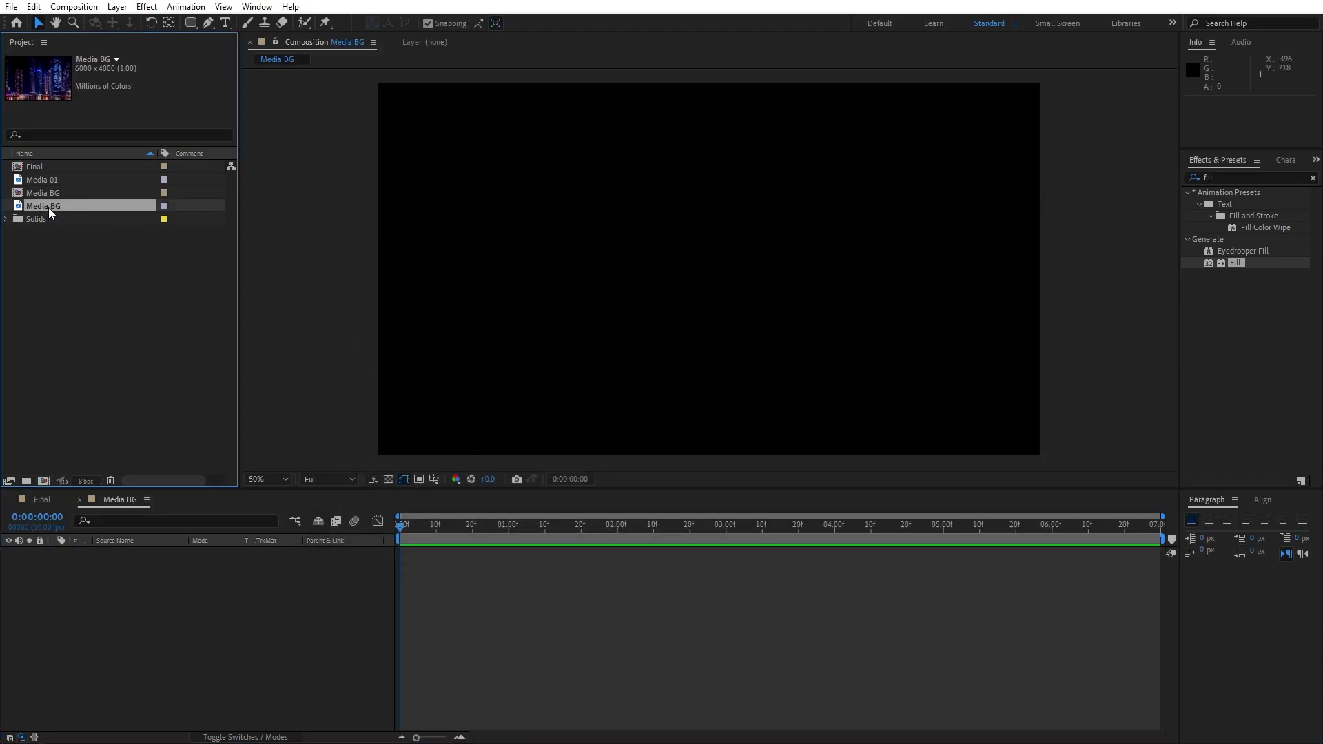
{"action": "left_click_drag", "start_coordinate": [45, 206], "coordinate": [134, 616]}
{"action": "scroll", "coordinate": [584, 412], "scroll_direction": "down", "scroll_amount": 4}
{"action": "key", "text": "s"}
{"action": "left_click_drag", "start_coordinate": [209, 565], "coordinate": [168, 569]}
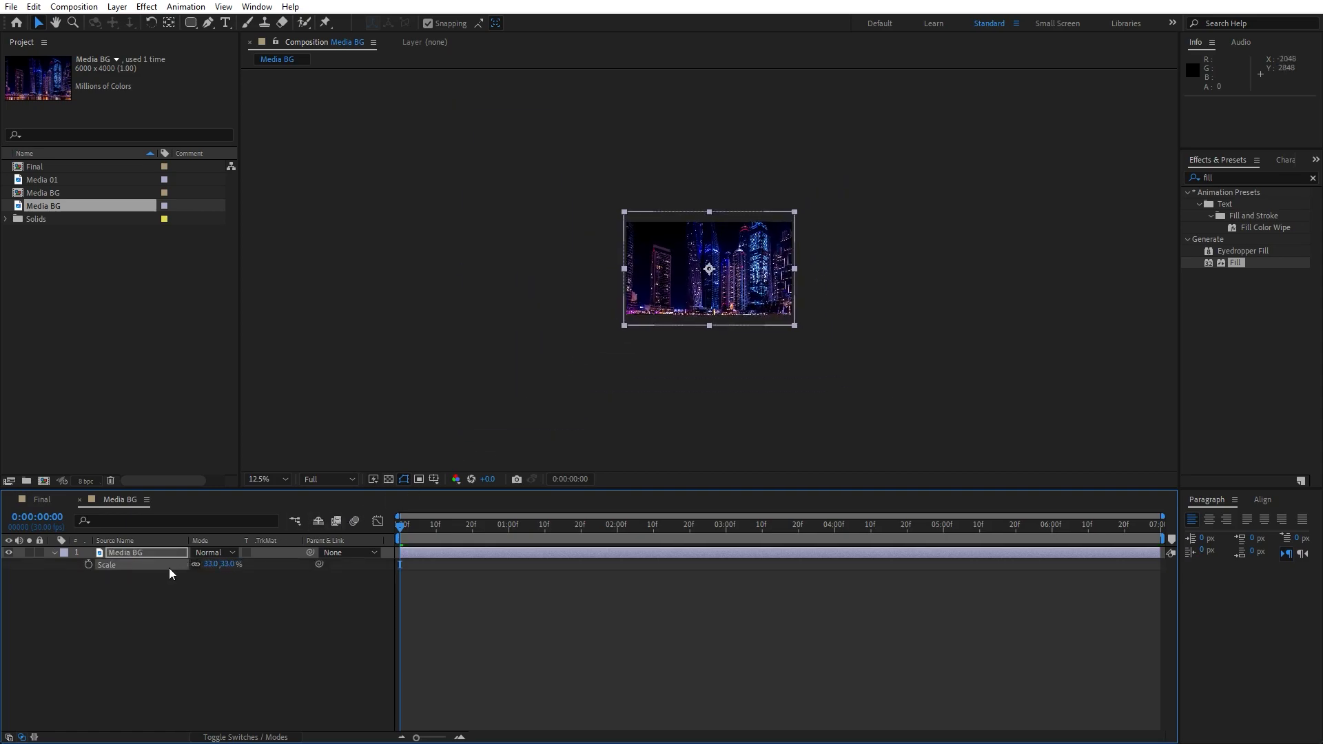
Nudge the Media BG image down to position 960, 552
{"action": "scroll", "coordinate": [539, 456], "scroll_direction": "up", "scroll_amount": 2}
{"action": "left_click", "coordinate": [144, 553]}
{"action": "key", "text": "Down"}
{"action": "key", "text": "Down"}
{"action": "key", "text": "Down"}
{"action": "key", "text": "Down"}
{"action": "key", "text": "Down"}
{"action": "key", "text": "Up"}
{"action": "key", "text": "Up"}
{"action": "key", "text": "Up"}
{"action": "key", "text": "Down"}
{"action": "key", "text": "Down"}
{"action": "key", "text": "Down"}
{"action": "key", "text": "Down"}
Place the Media BG composition above the Background layer in the Final composition
{"action": "left_click", "coordinate": [41, 500]}
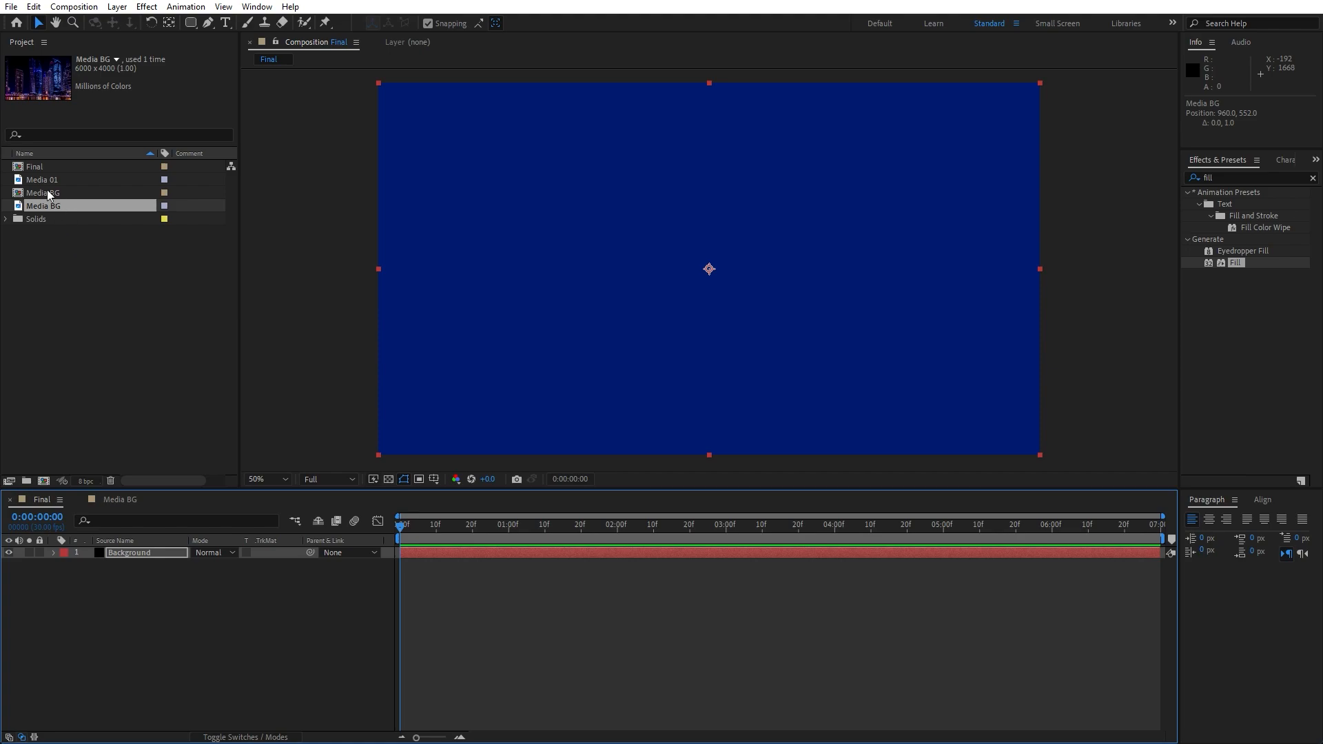
{"action": "left_click_drag", "start_coordinate": [45, 193], "coordinate": [192, 549]}
{"action": "scroll", "coordinate": [686, 303], "scroll_direction": "down", "scroll_amount": 2}
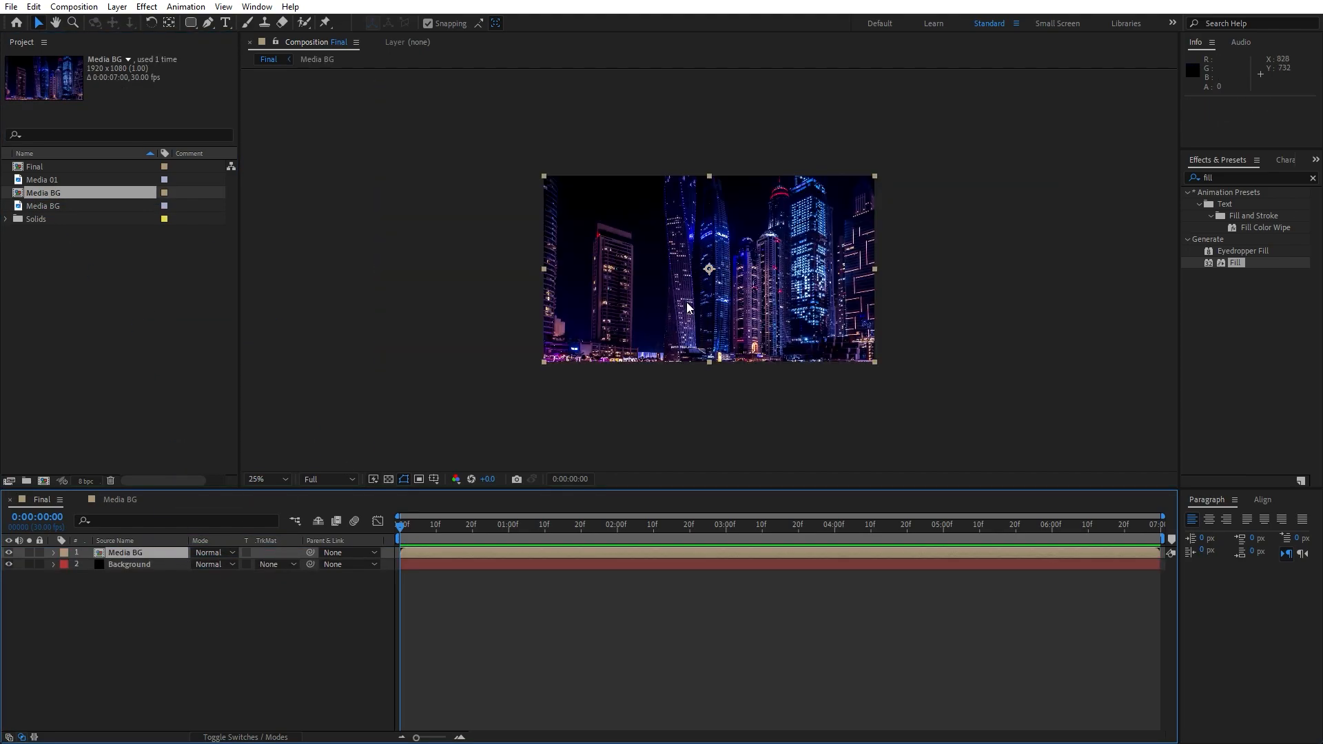
{"action": "scroll", "coordinate": [686, 303], "scroll_direction": "up", "scroll_amount": 2}
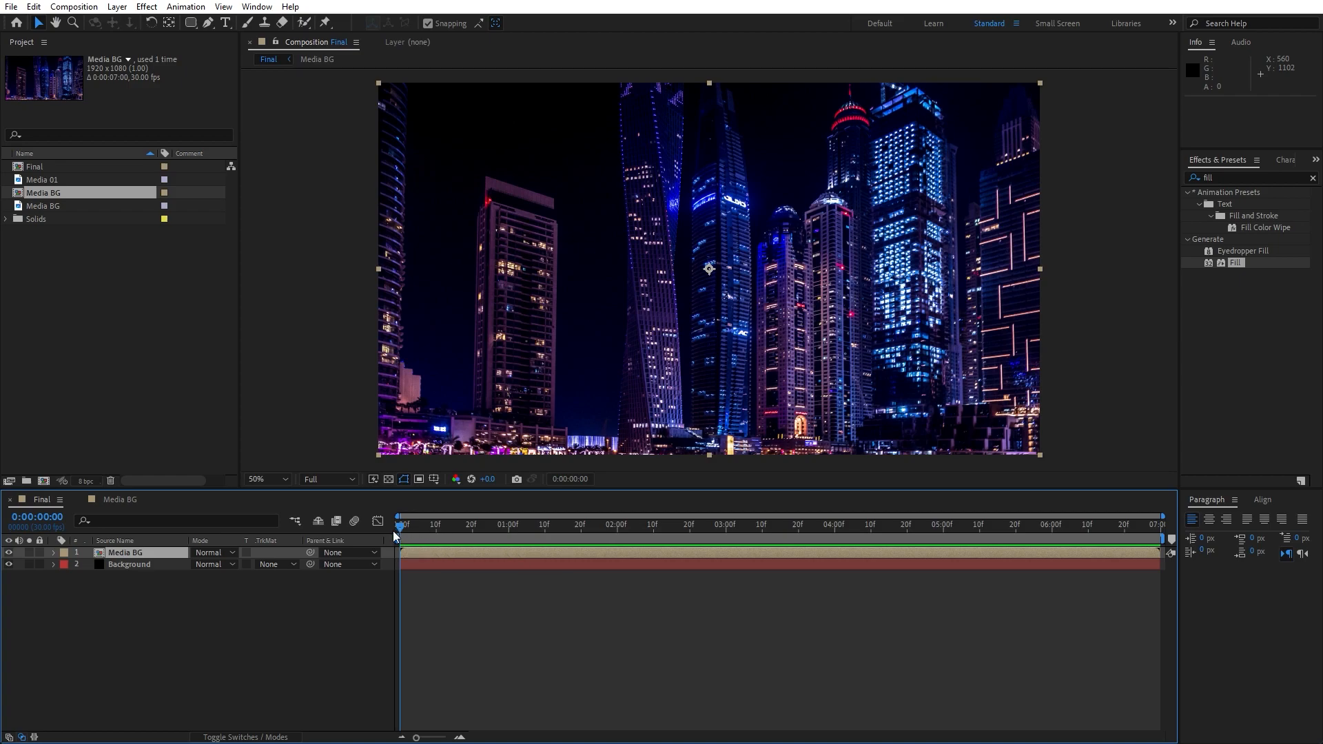
Set the Media BG layer's scale to 115% and keyframe it at the start of the Final composition
{"action": "key", "text": "s"}
{"action": "left_click", "coordinate": [212, 564]}
{"action": "type", "text": "115"}
{"action": "key", "text": "Return"}
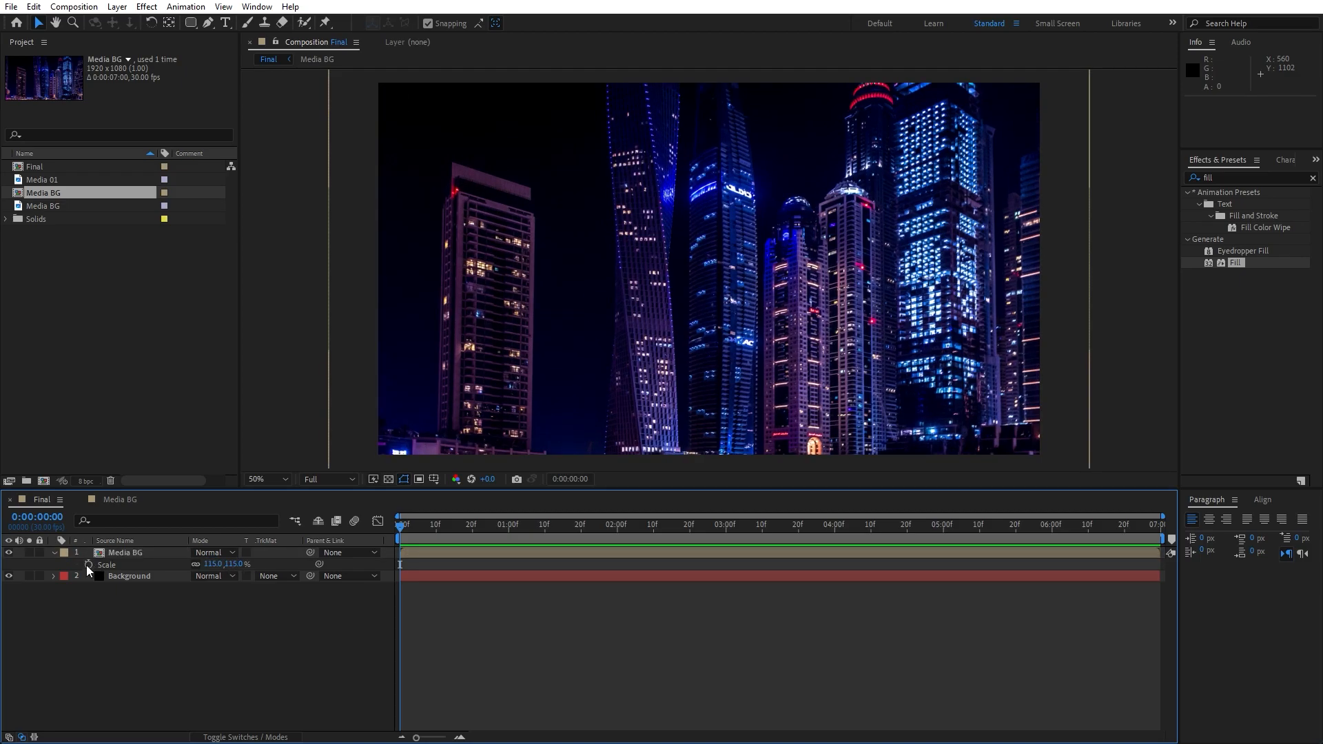
{"action": "left_click", "coordinate": [88, 564]}
Keyframe the Media BG scale at 100% at 0:00:06:29, scrub through the animation, and collapse the layer
{"action": "left_click_drag", "start_coordinate": [401, 538], "coordinate": [1163, 539]}
{"action": "left_click", "coordinate": [214, 564]}
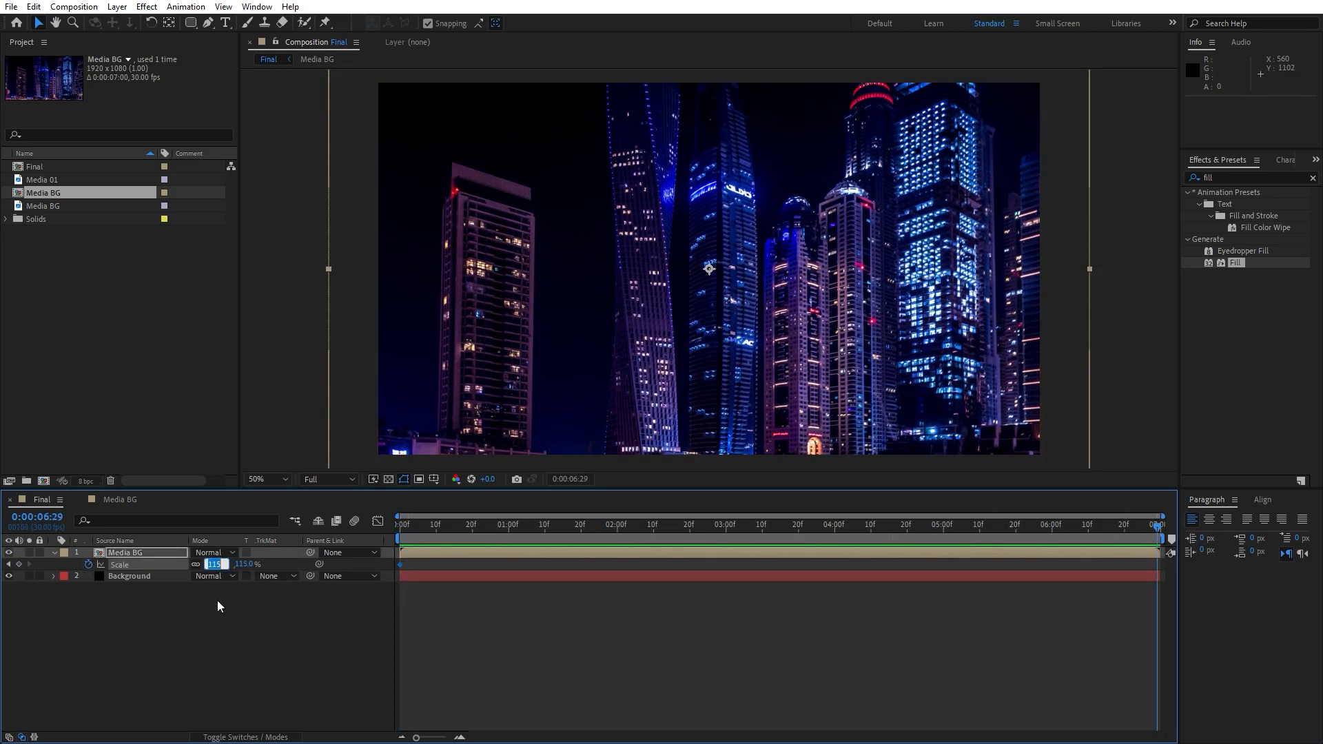
{"action": "type", "text": "100"}
{"action": "key", "text": "Return"}
{"action": "left_click_drag", "start_coordinate": [415, 530], "coordinate": [893, 536]}
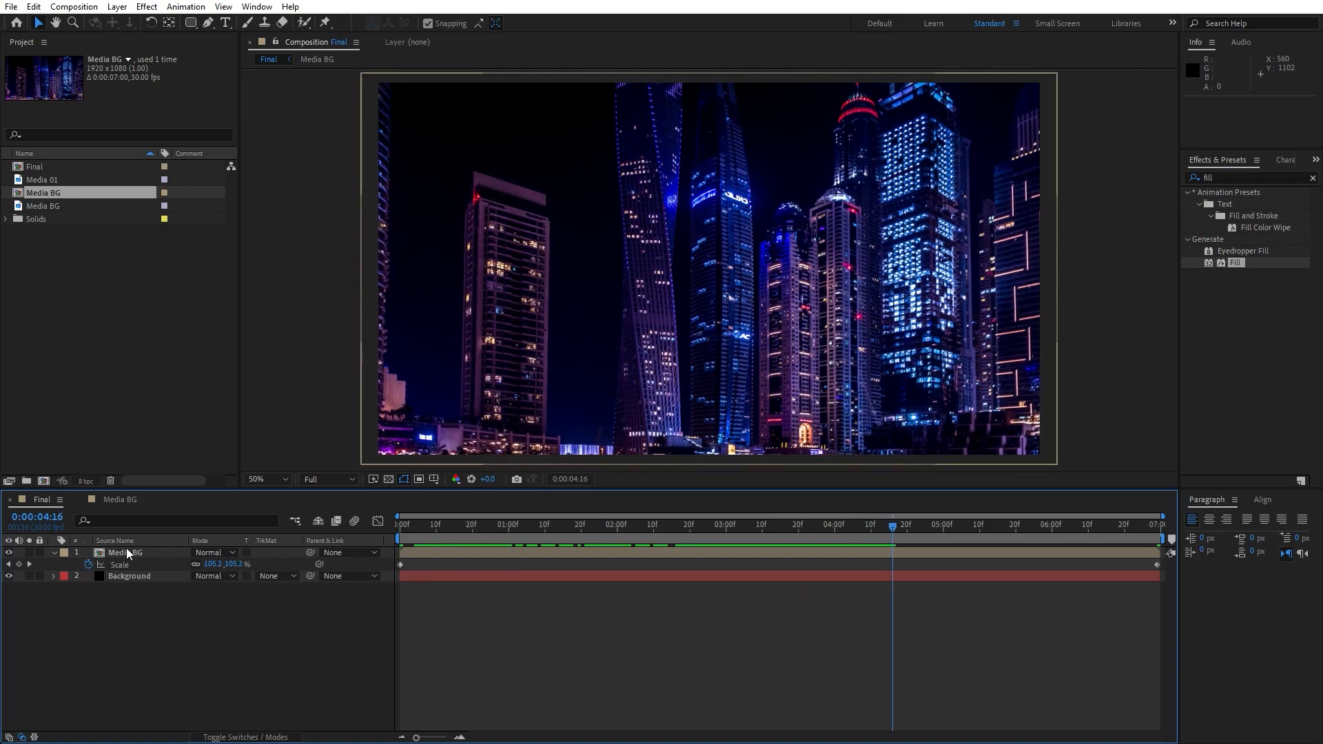
{"action": "left_click", "coordinate": [54, 554]}
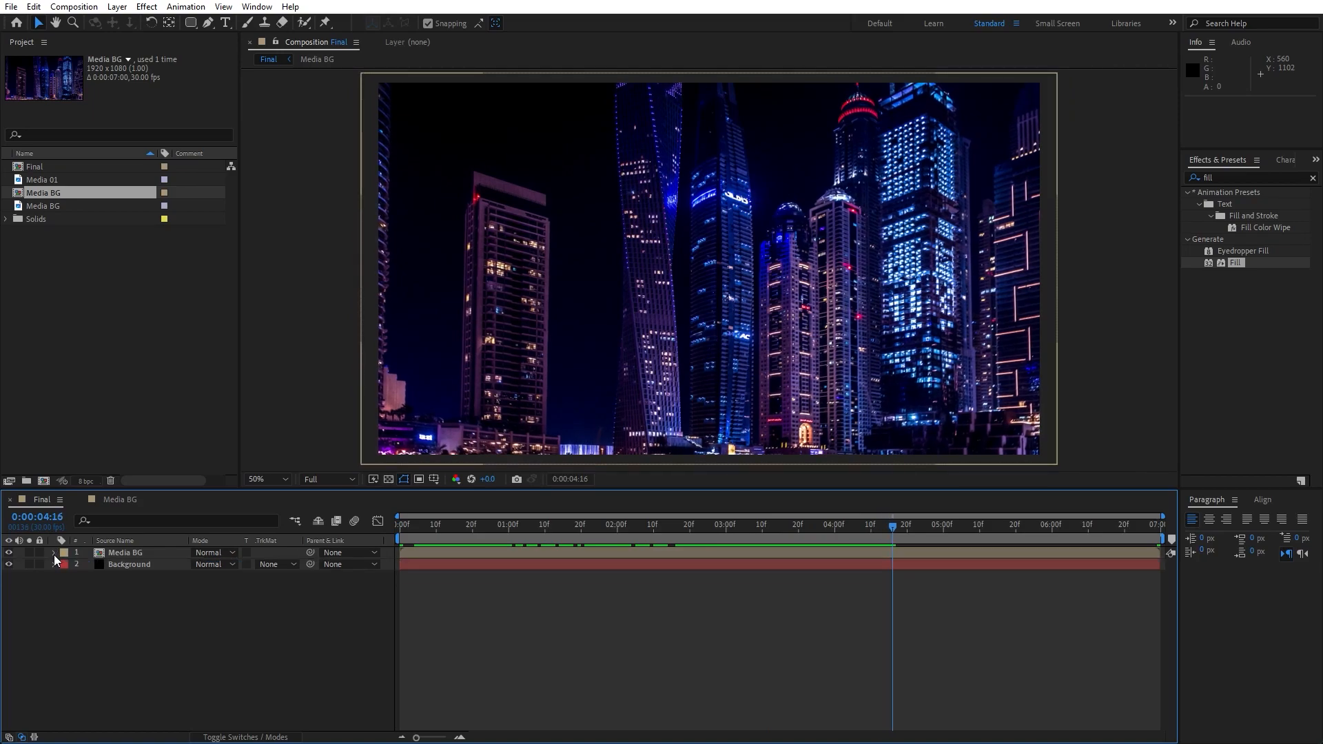
Create a black solid named Matte, 3840 px wide and 2160 px high, in the Final composition
{"action": "right_click", "coordinate": [179, 640]}
{"action": "mouse_move", "coordinate": [344, 480]}
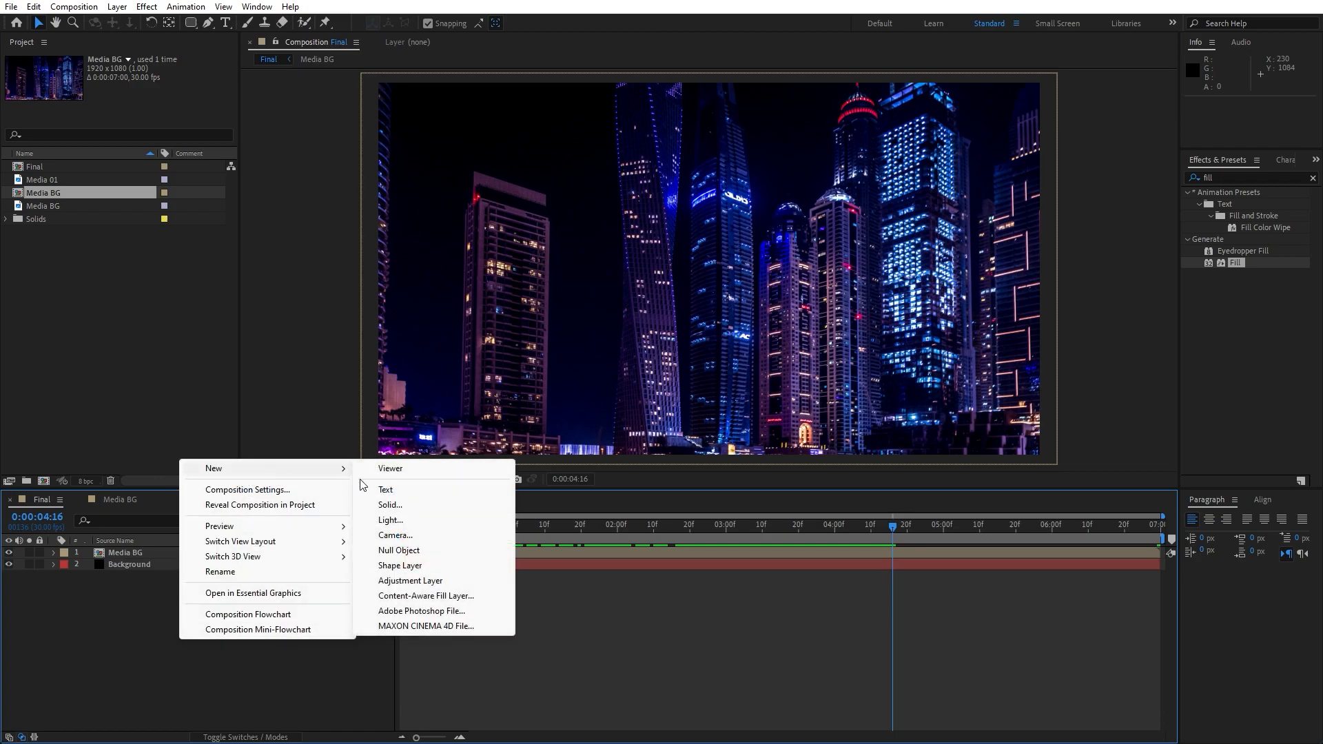
{"action": "left_click", "coordinate": [388, 505]}
{"action": "type", "text": "Matte"}
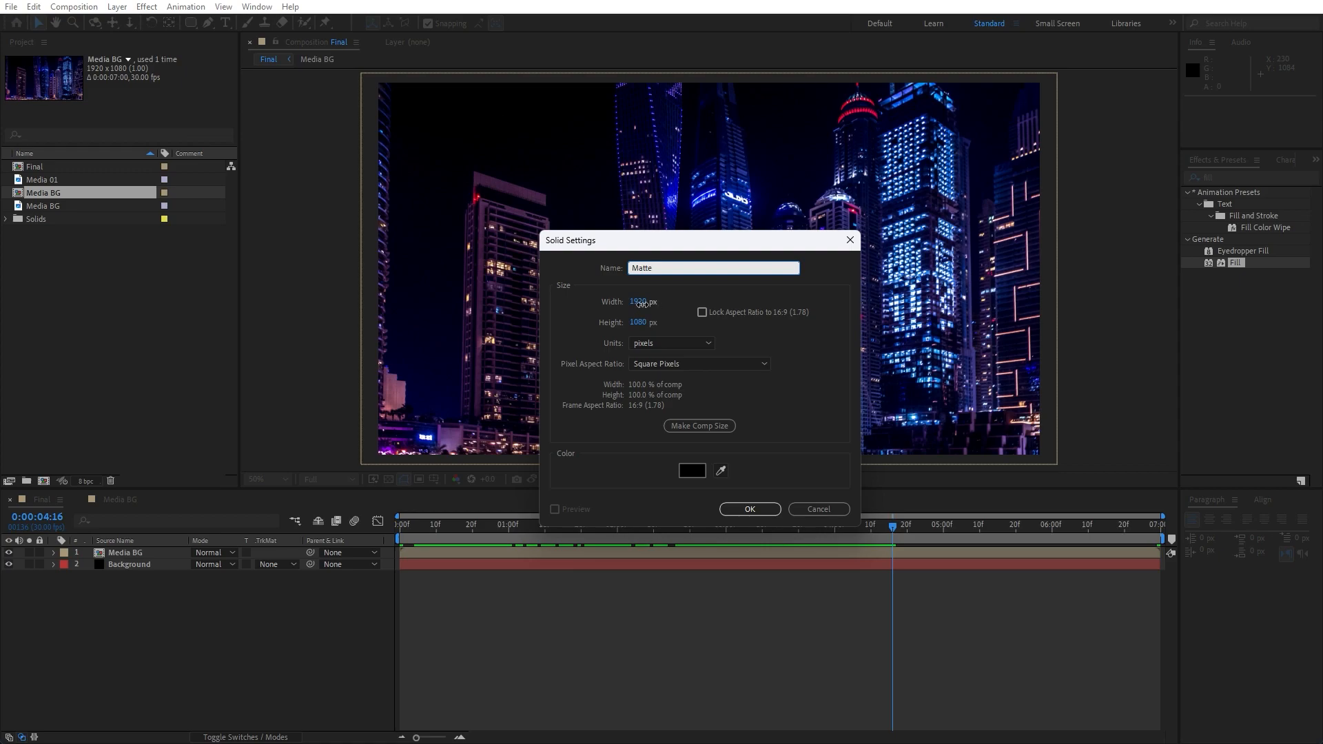
{"action": "key", "text": "Tab"}
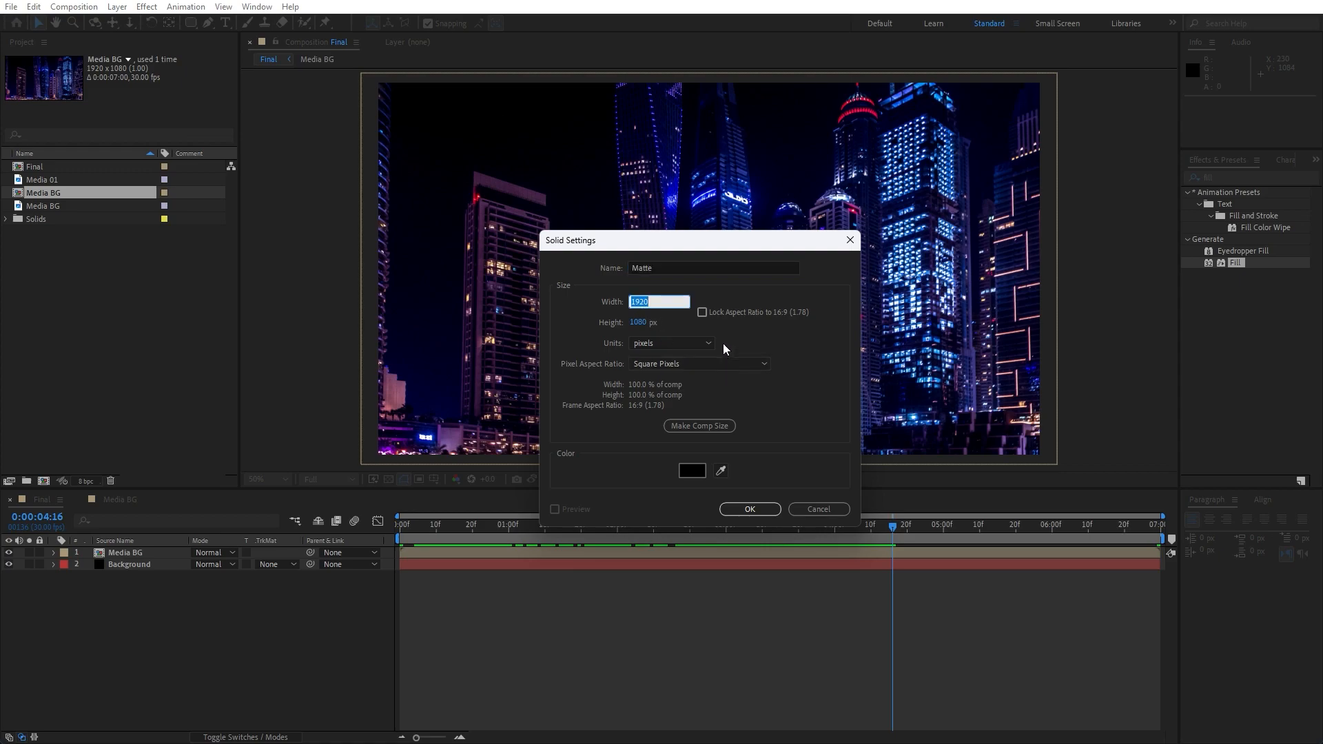
{"action": "type", "text": "3840"}
{"action": "left_click", "coordinate": [639, 322]}
{"action": "type", "text": "2160"}
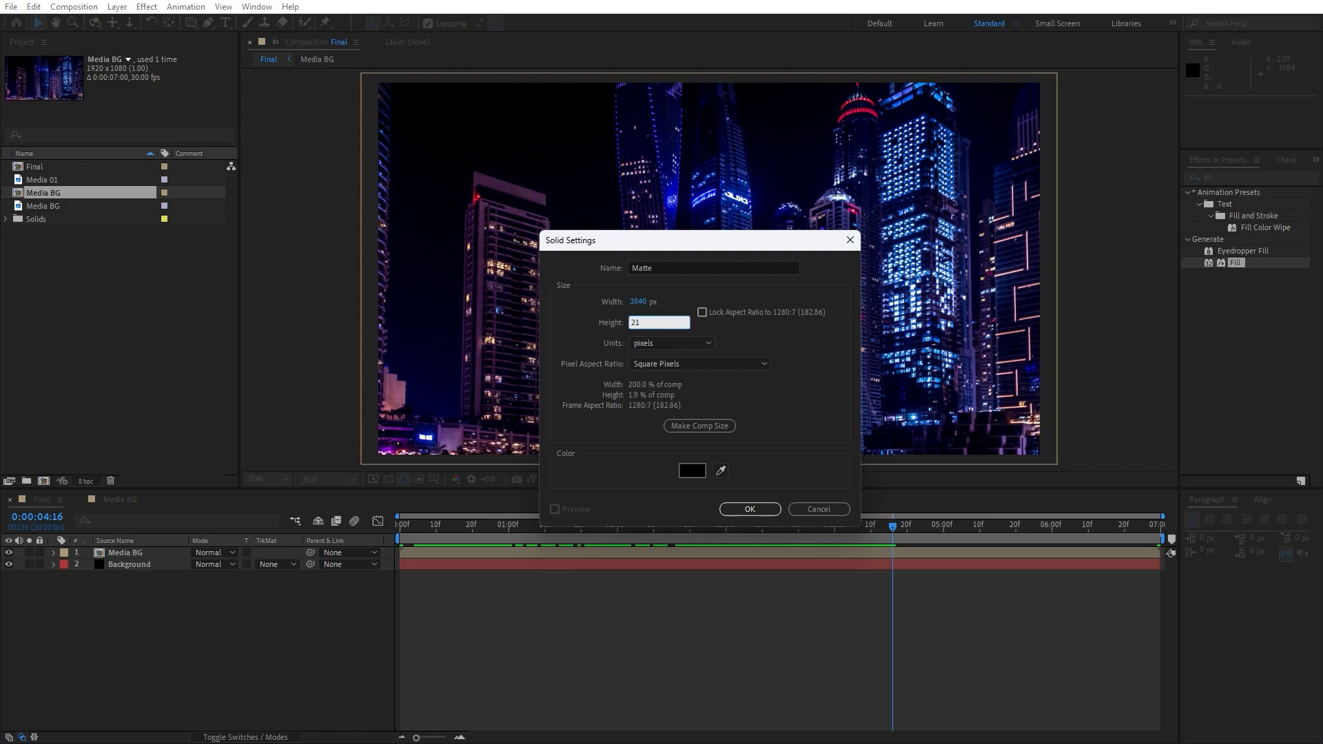
{"action": "left_click", "coordinate": [749, 509]}
Draw a circular ellipse mask from the centre of the Matte layer, large enough to enclose the whole frame
{"action": "key", "text": "comma"}
{"action": "key", "text": "comma"}
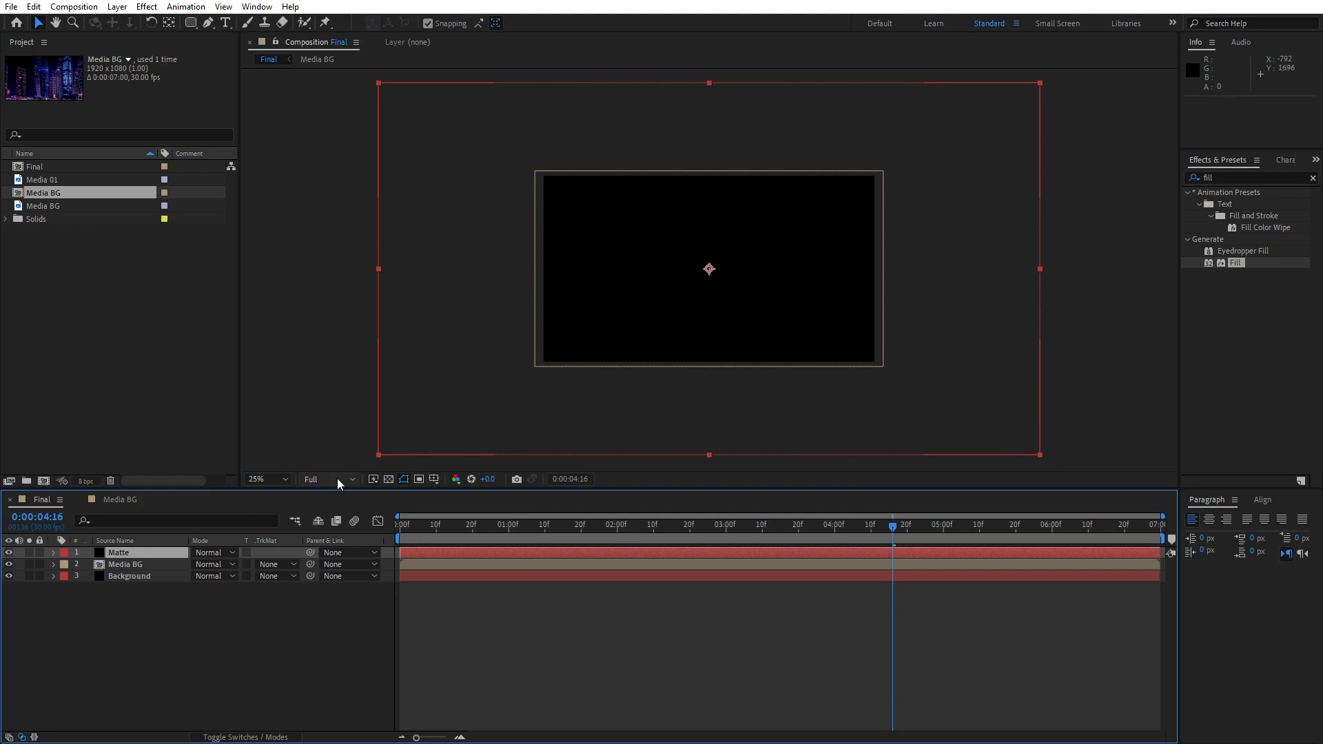
{"action": "left_click", "coordinate": [123, 556]}
{"action": "left_click", "coordinate": [190, 22]}
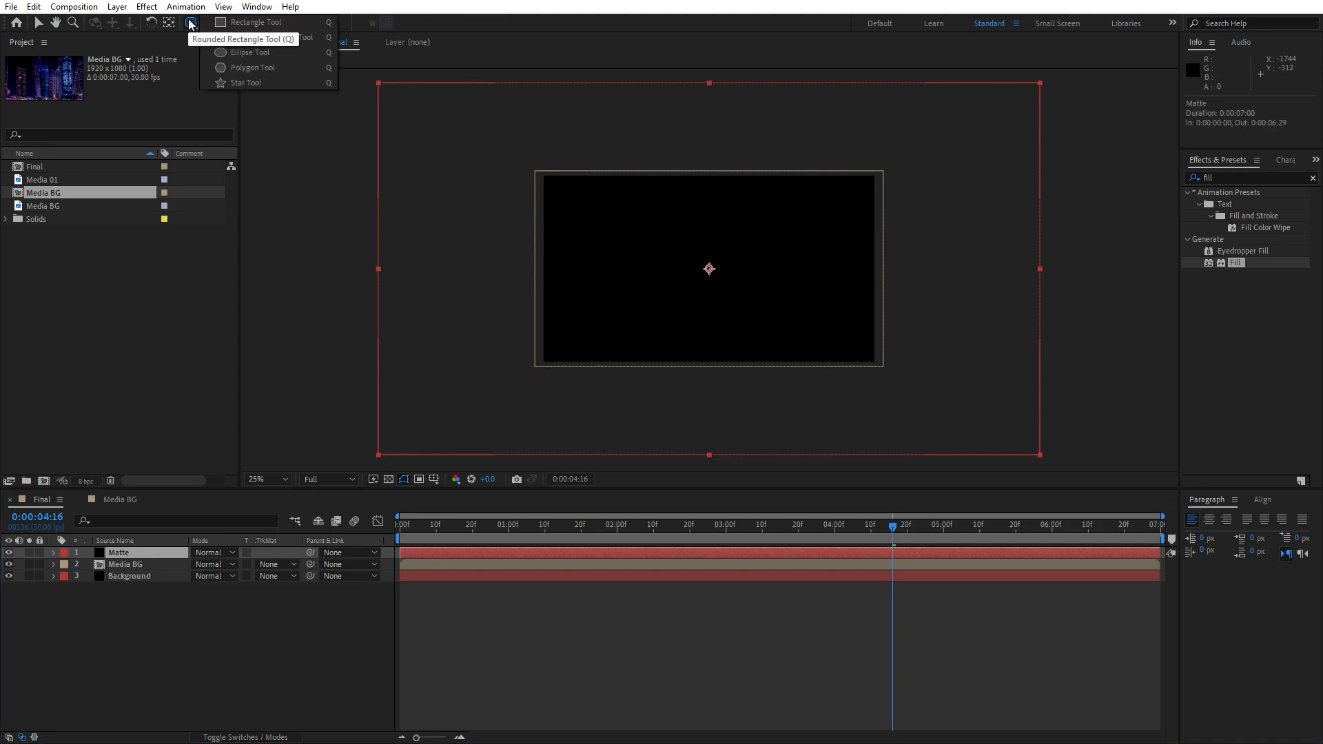
{"action": "left_click", "coordinate": [274, 53]}
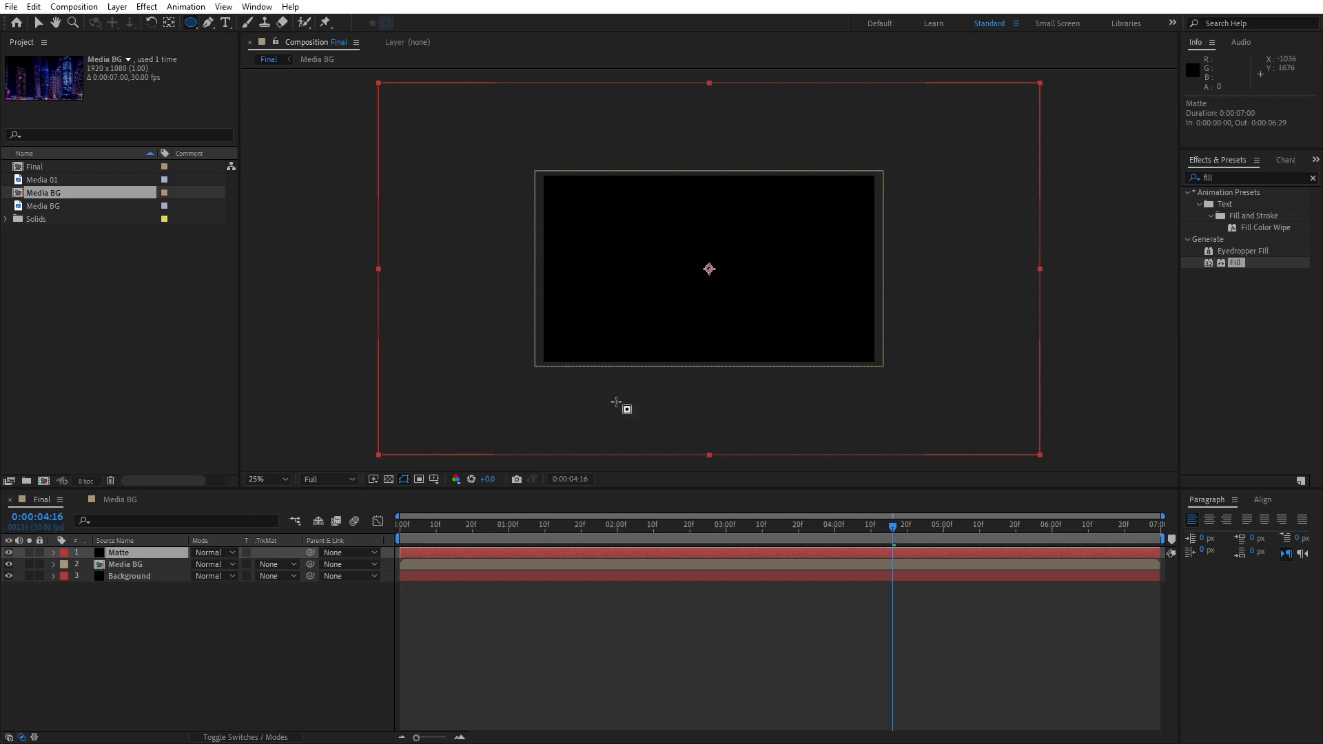
{"action": "left_click_drag", "start_coordinate": [708, 269], "coordinate": [828, 453]}
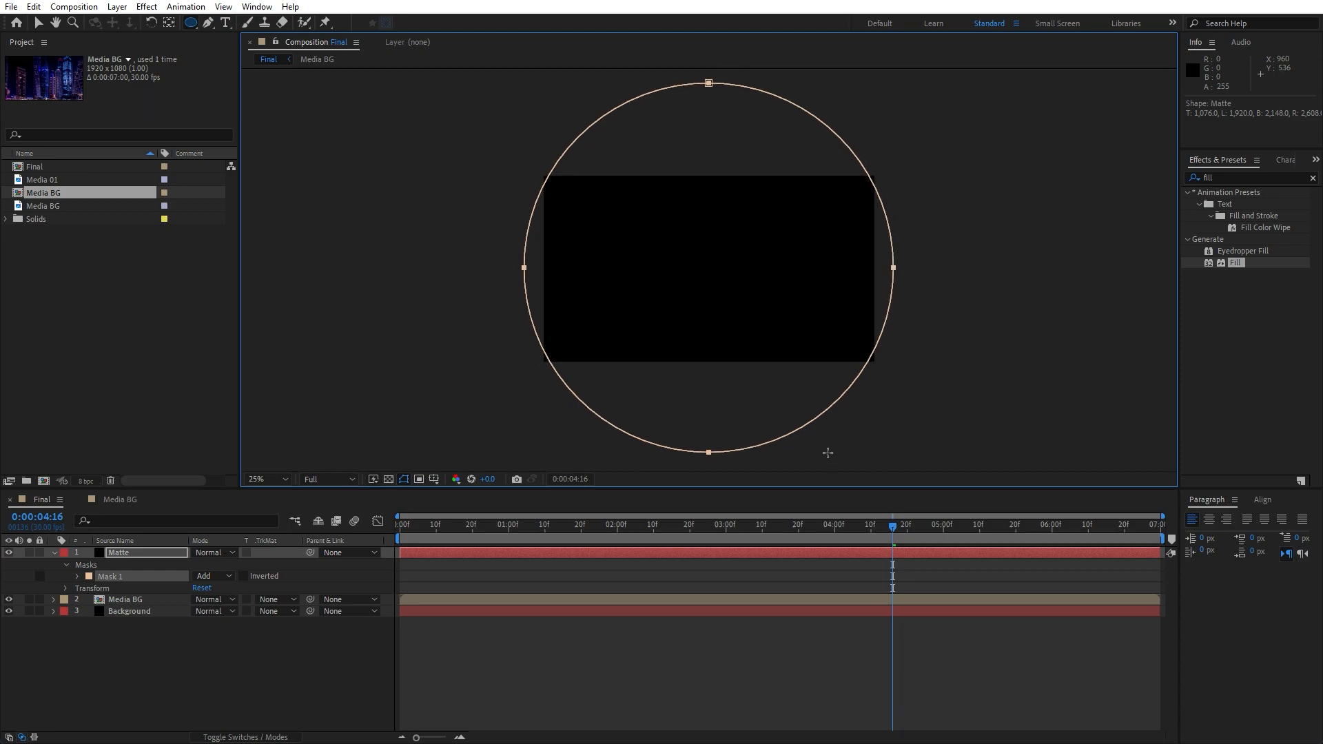
{"action": "left_click_drag", "start_coordinate": [829, 456], "coordinate": [838, 474]}
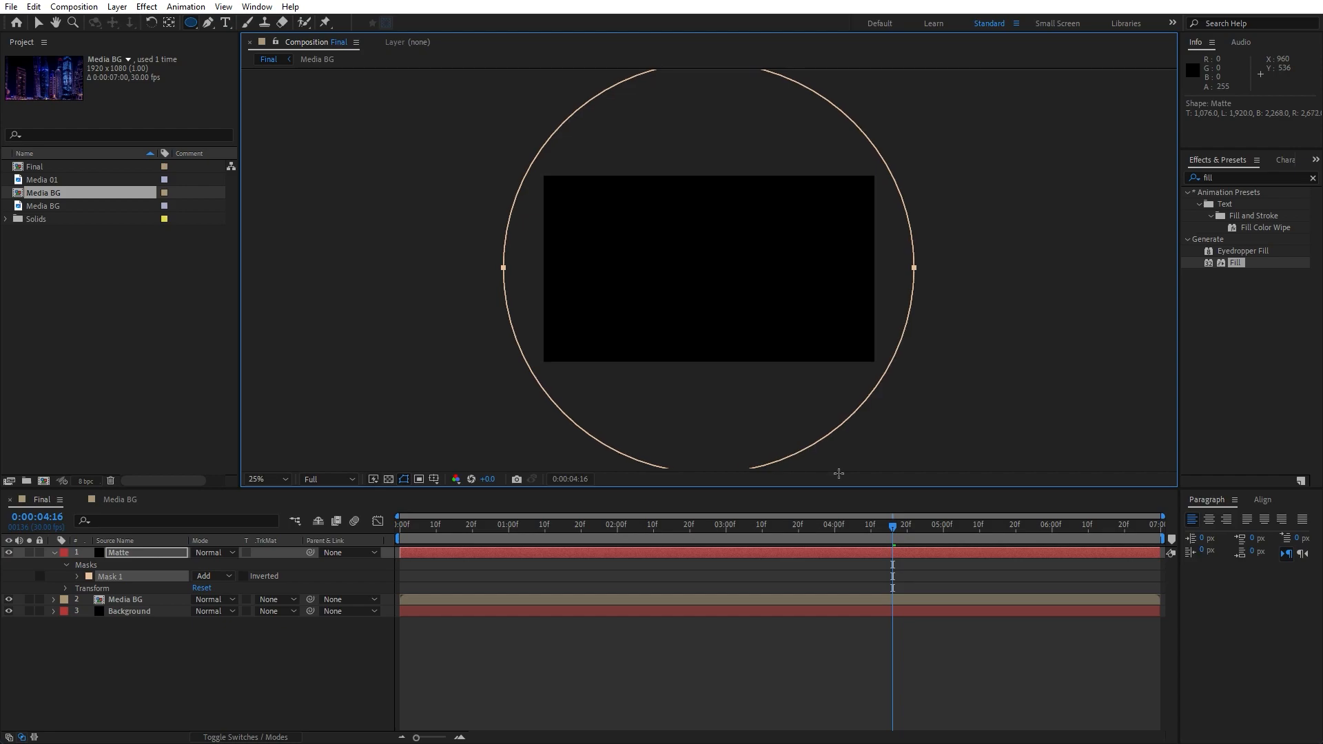
{"action": "left_click", "coordinate": [208, 651]}
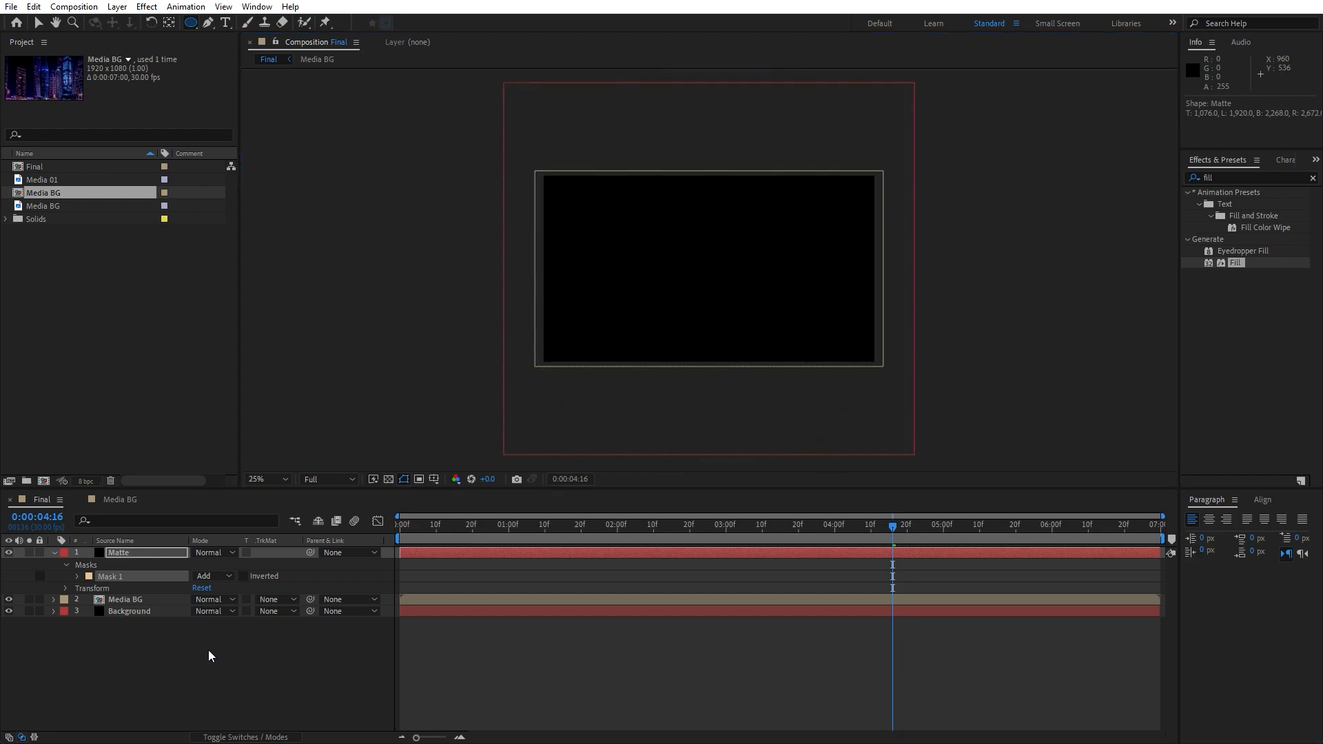
Move the Matte layer's anchor point to the lowest point of its circular mask
{"action": "left_click", "coordinate": [118, 556]}
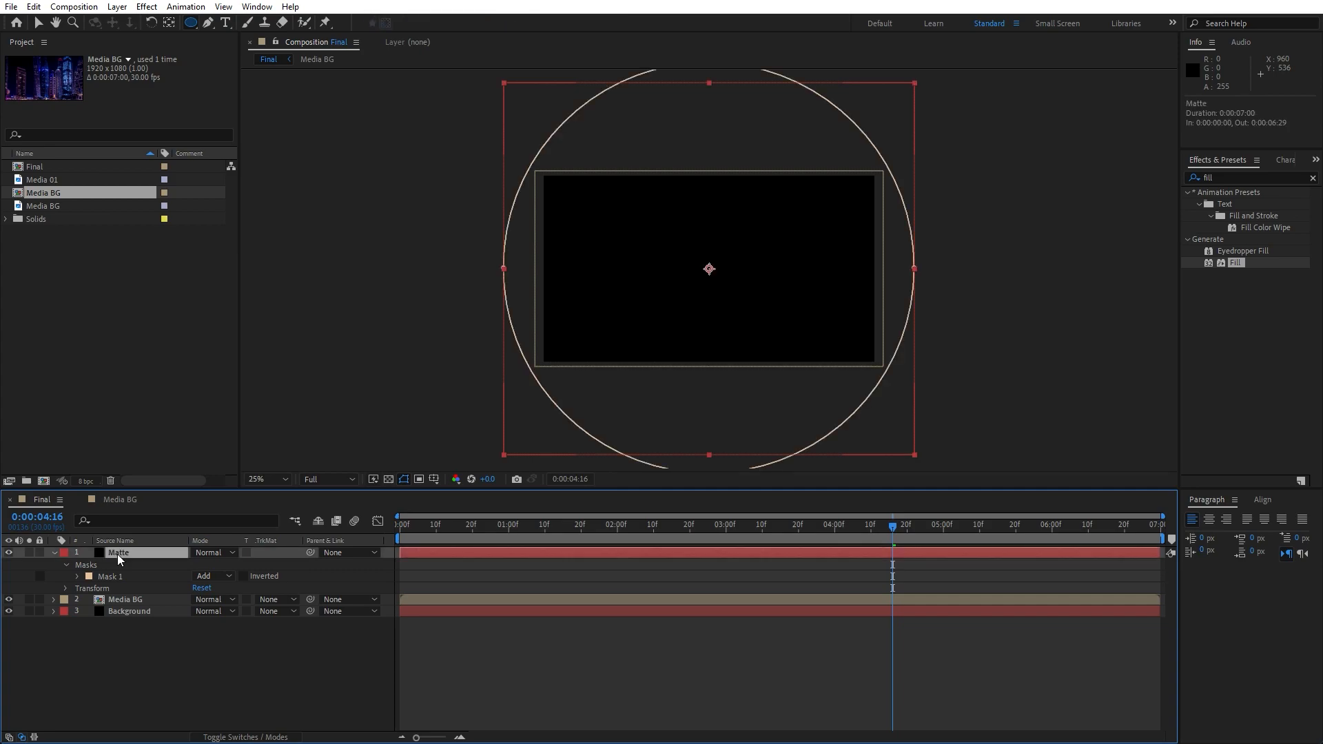
{"action": "left_click", "coordinate": [168, 23]}
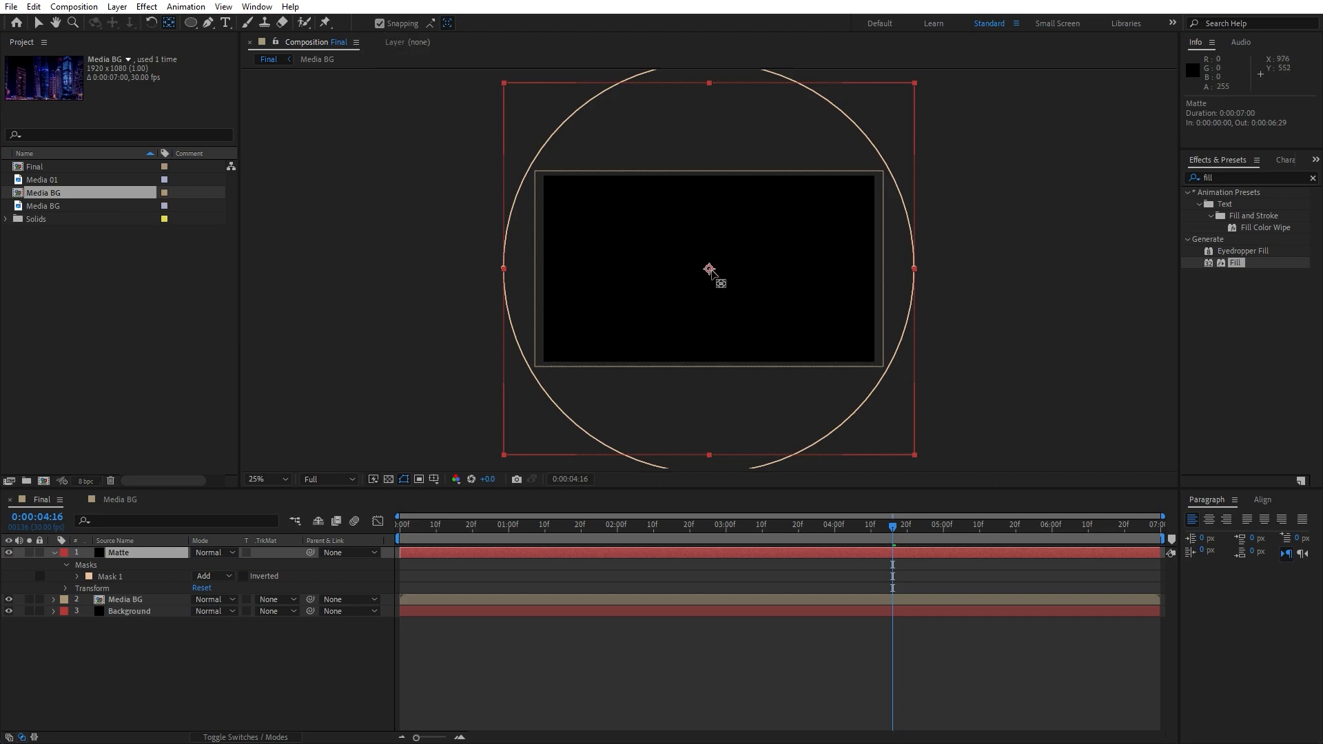
{"action": "left_click_drag", "start_coordinate": [709, 276], "coordinate": [712, 463]}
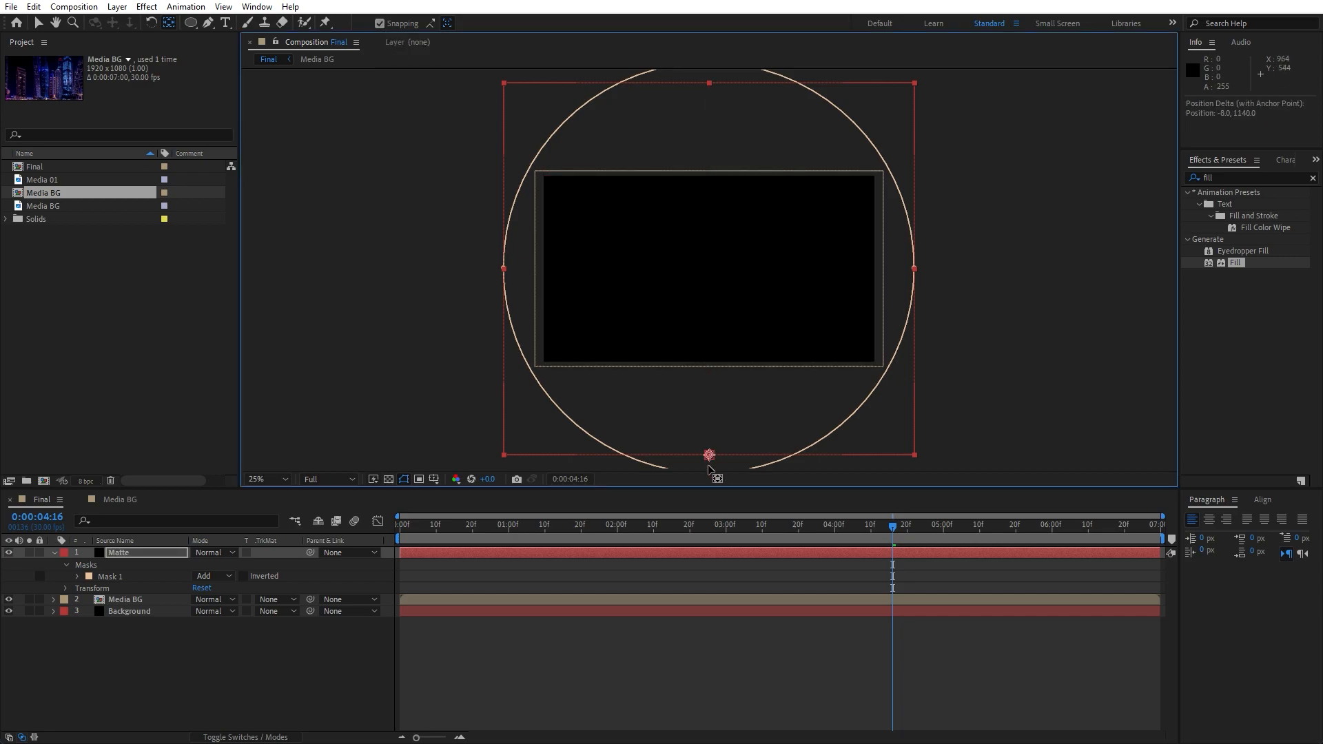
{"action": "key", "text": "comma"}
{"action": "left_click_drag", "start_coordinate": [711, 363], "coordinate": [710, 375]}
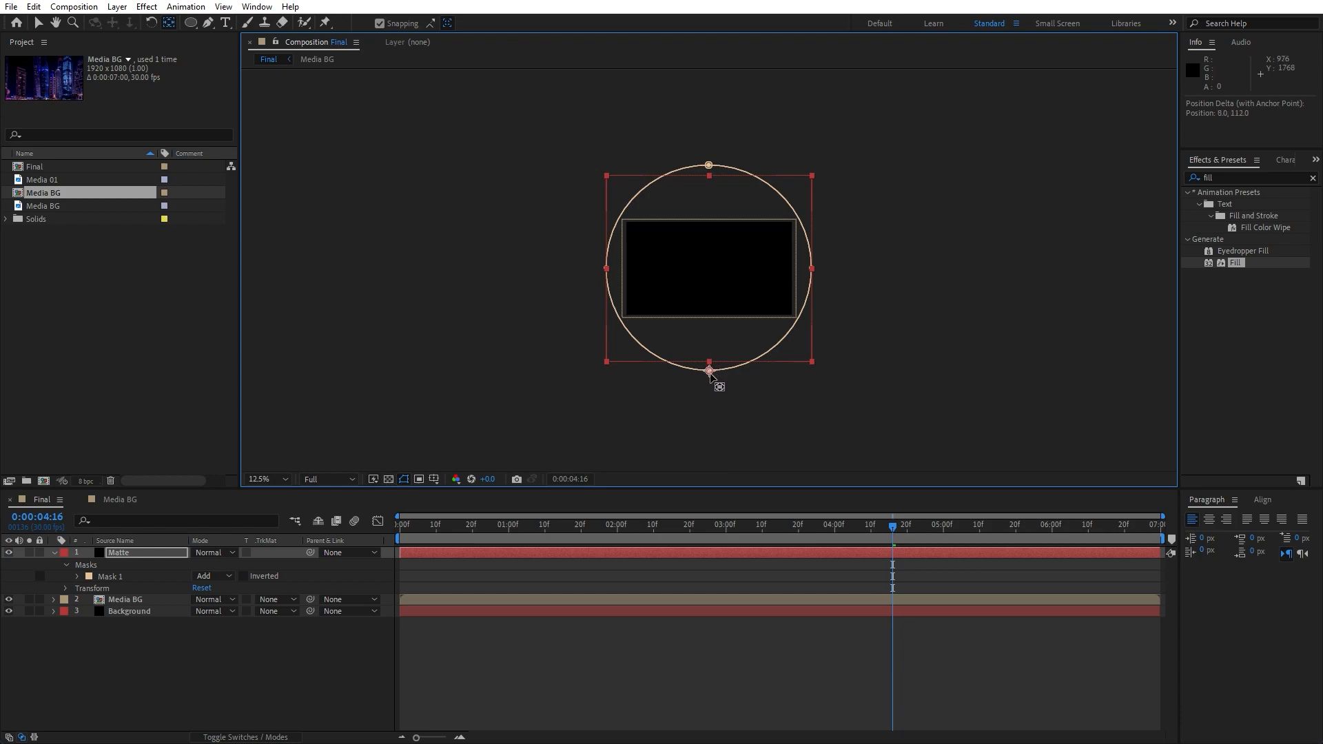
Keyframe the Matte layer's rotation at 0° at 0:00:02:10 and 160° at 0:00:00:00, and scrub through the swing
{"action": "left_click_drag", "start_coordinate": [590, 530], "coordinate": [647, 530]}
{"action": "left_click", "coordinate": [150, 554]}
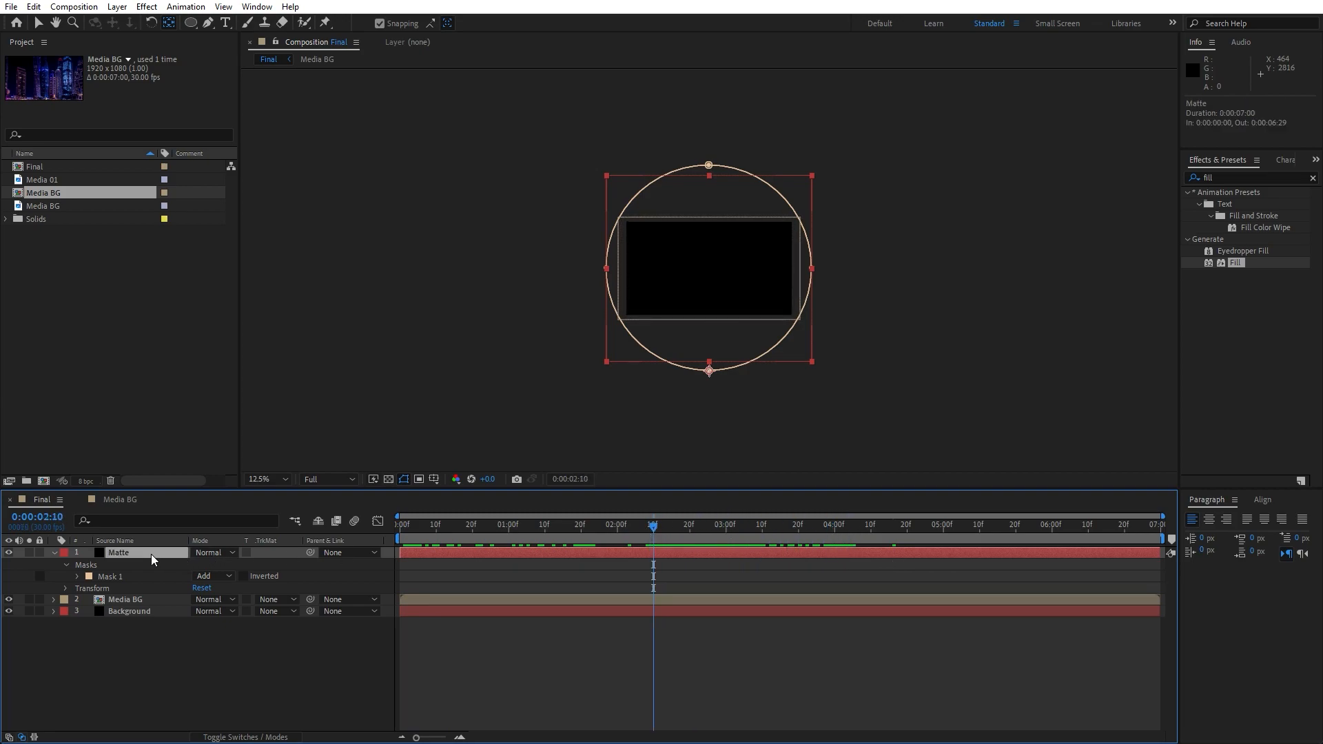
{"action": "key", "text": "r"}
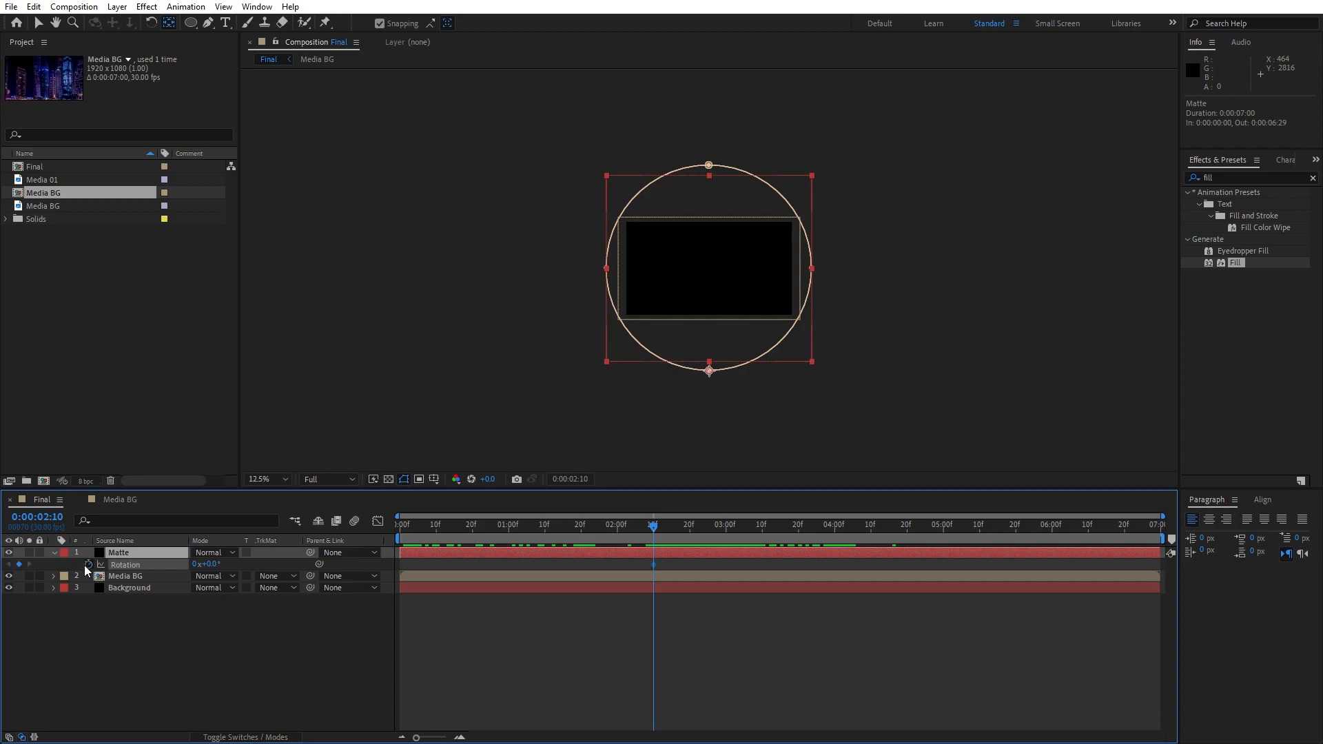
{"action": "left_click_drag", "start_coordinate": [651, 531], "coordinate": [387, 536]}
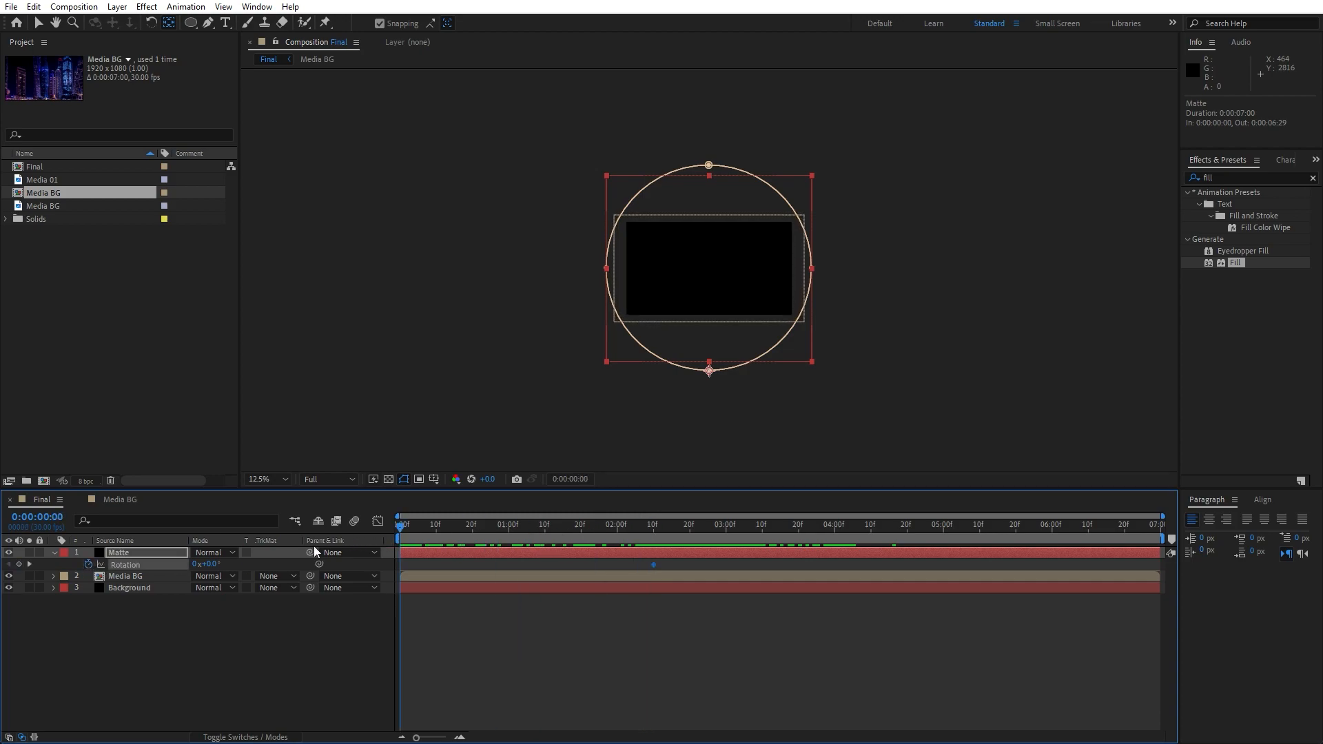
{"action": "left_click", "coordinate": [210, 563]}
{"action": "left_click_drag", "start_coordinate": [400, 527], "coordinate": [531, 536]}
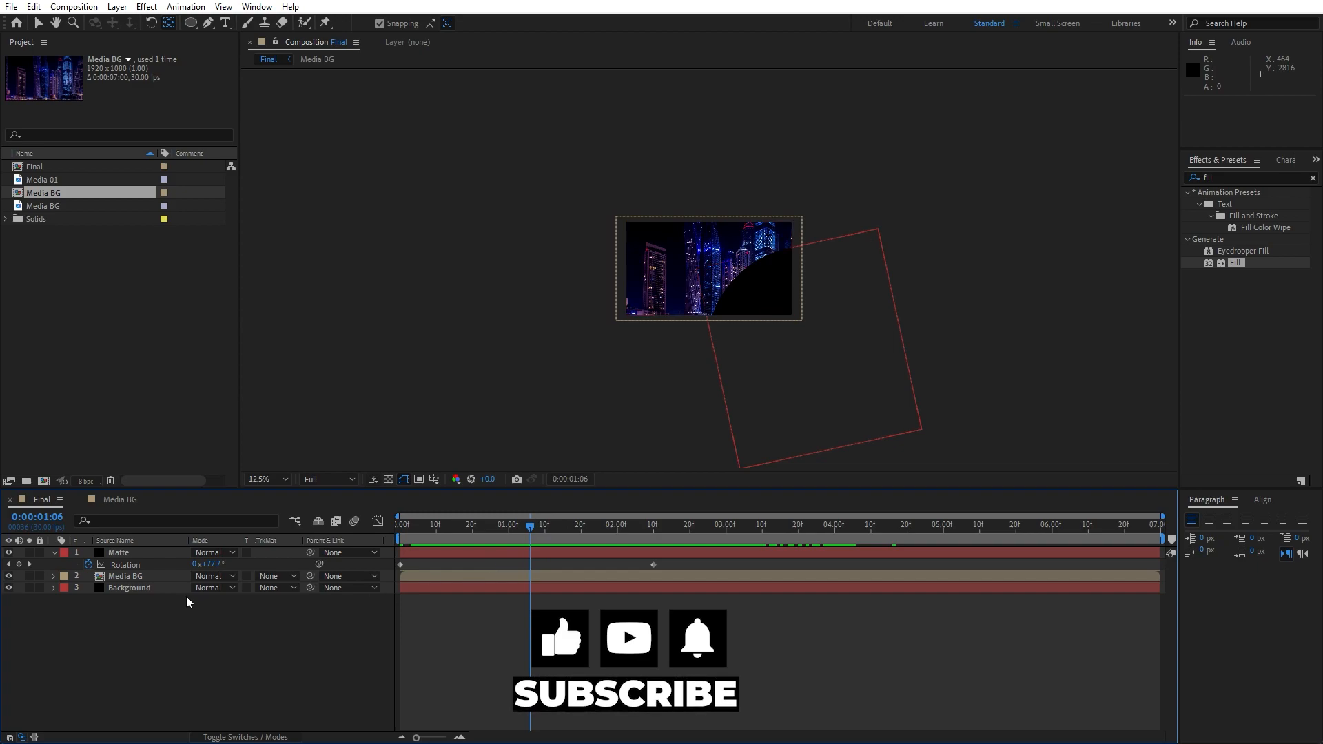
Set the Media BG layer's track matte to Alpha Matte "Matte" and preview the circular reveal
{"action": "left_click", "coordinate": [124, 576]}
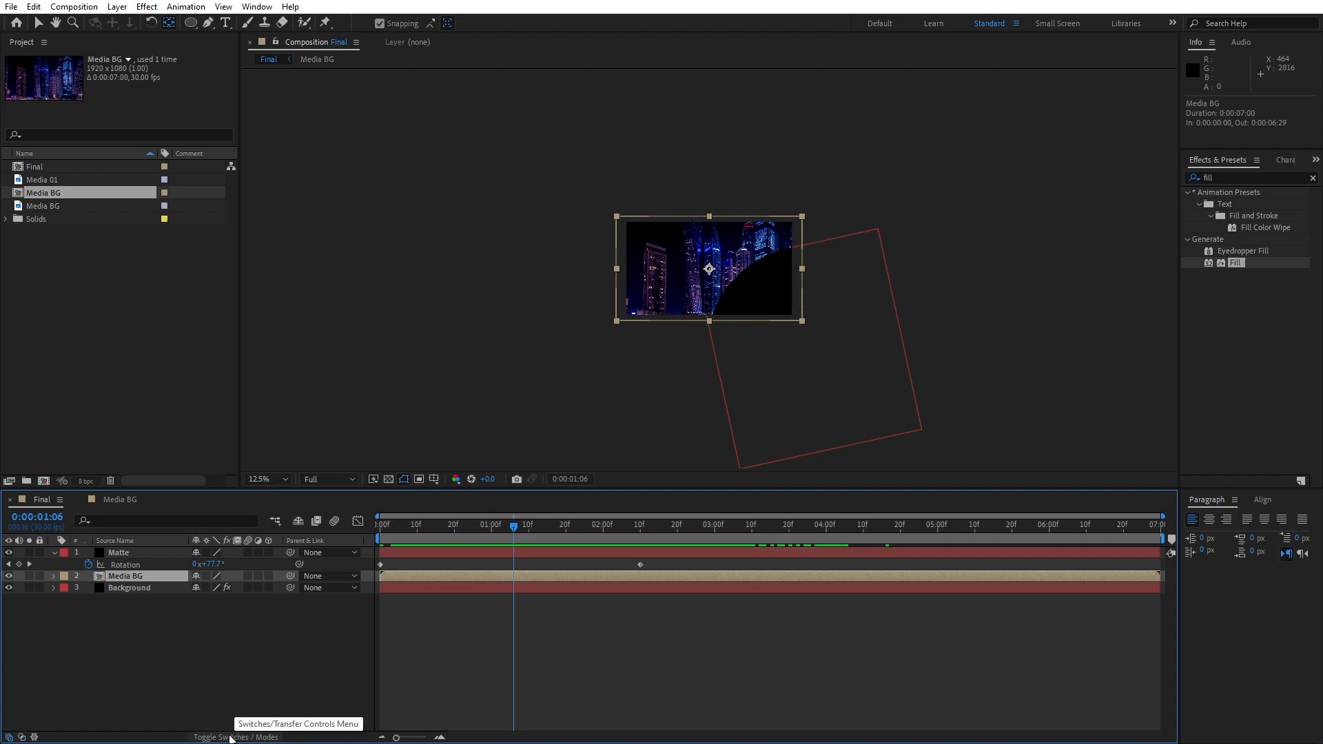
{"action": "left_click", "coordinate": [274, 576]}
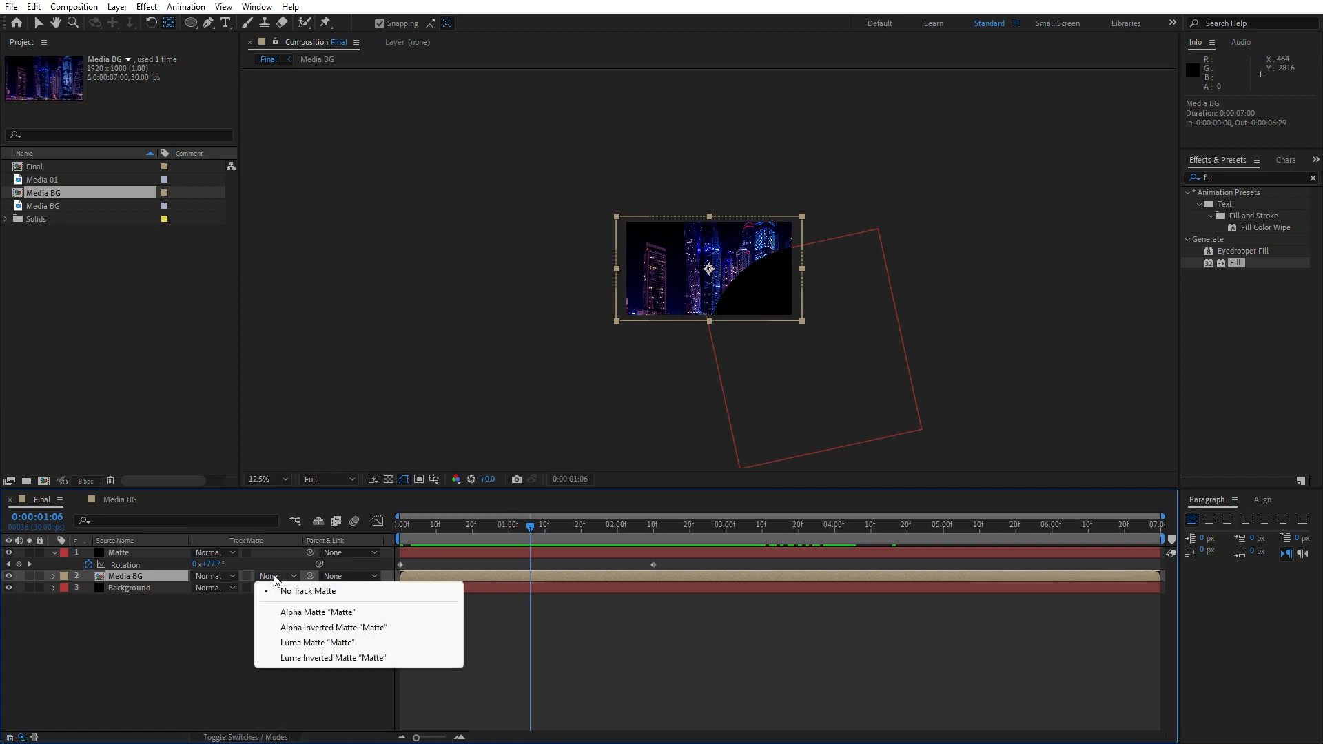
{"action": "left_click", "coordinate": [300, 618]}
{"action": "key", "text": "period"}
{"action": "left_click", "coordinate": [314, 634]}
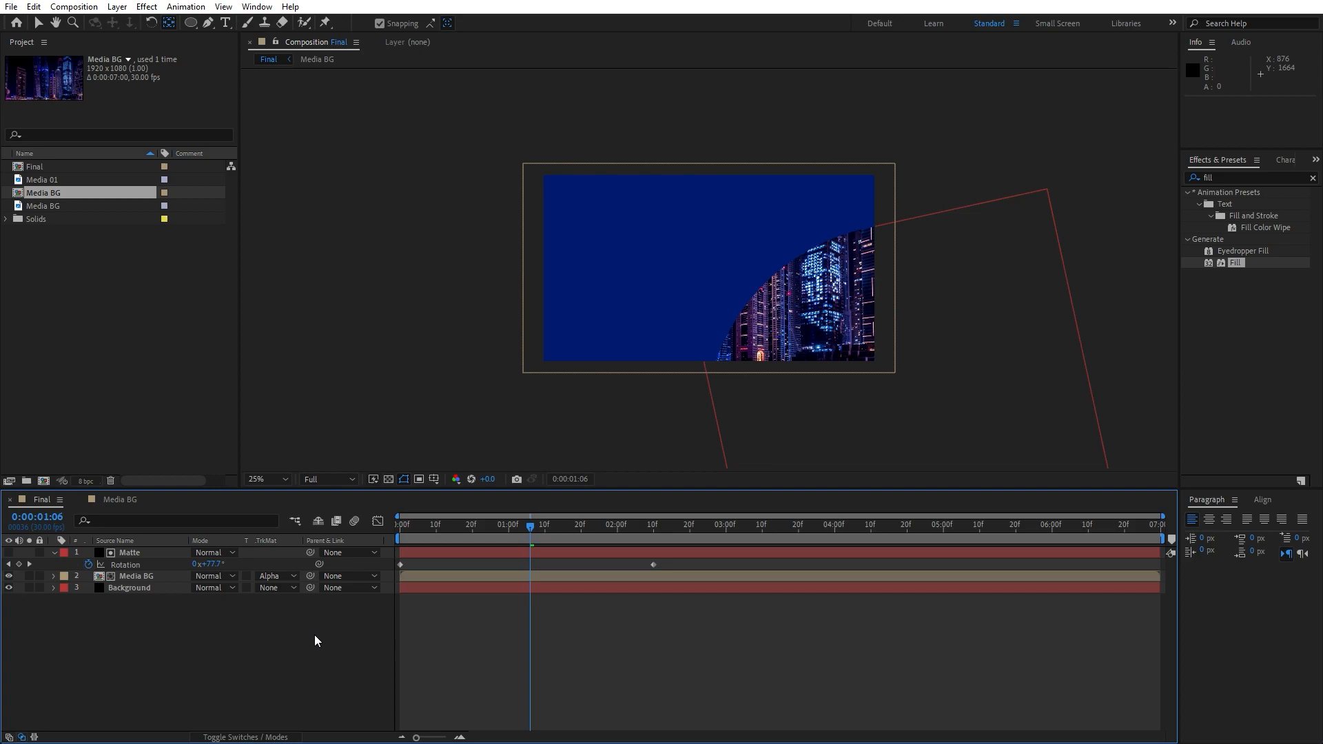
{"action": "key", "text": "space"}
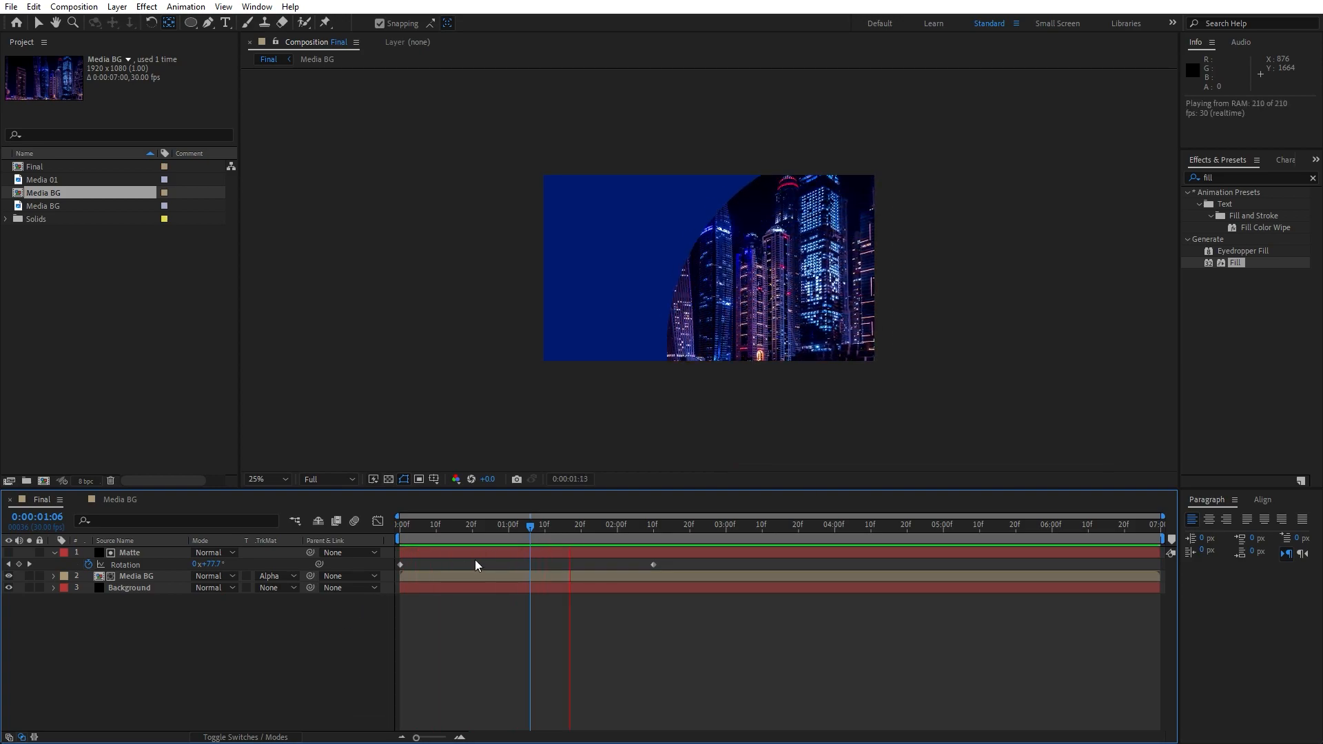
{"action": "mouse_move", "coordinate": [538, 529]}
{"action": "left_mouse_down"}
{"action": "mouse_move", "coordinate": [459, 528]}
{"action": "mouse_move", "coordinate": [564, 528]}
{"action": "left_mouse_up"}
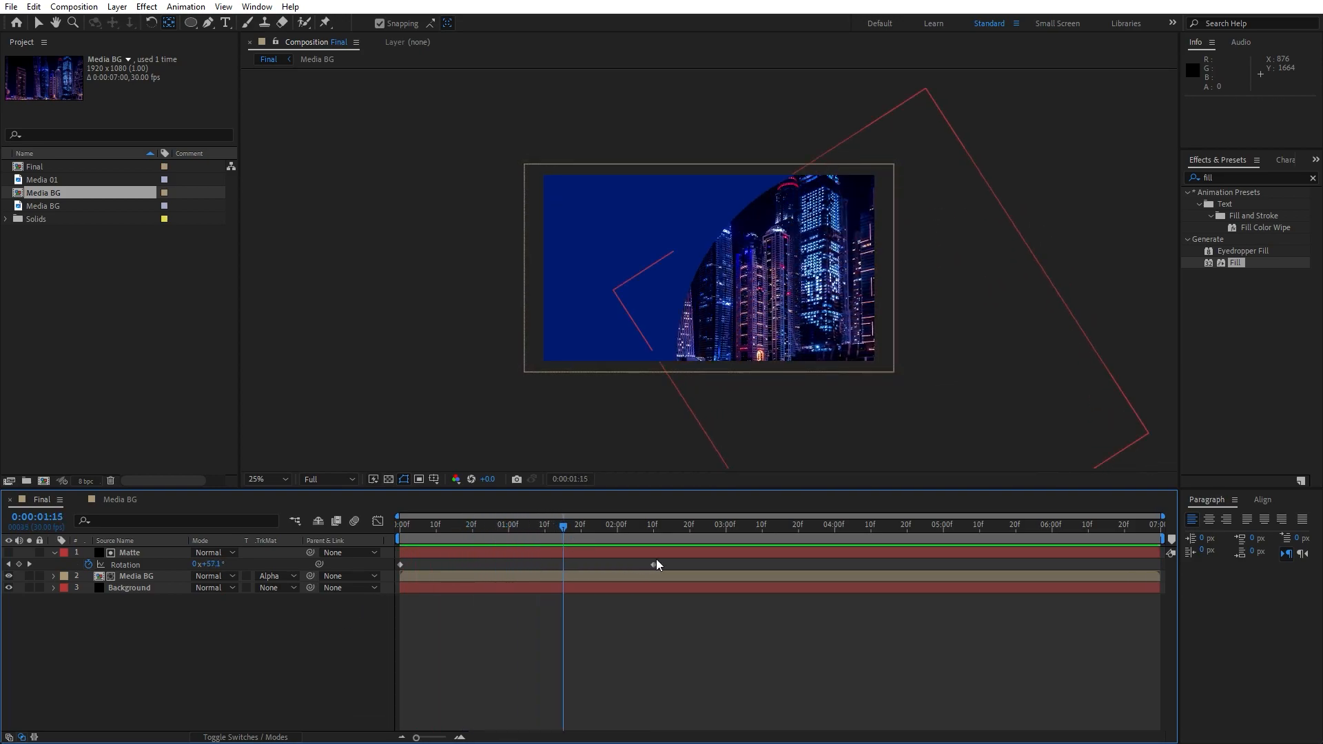
Apply Easy Ease to both rotation keyframes of the Matte layer
{"action": "left_click_drag", "start_coordinate": [672, 563], "coordinate": [392, 565]}
{"action": "right_click", "coordinate": [400, 565]}
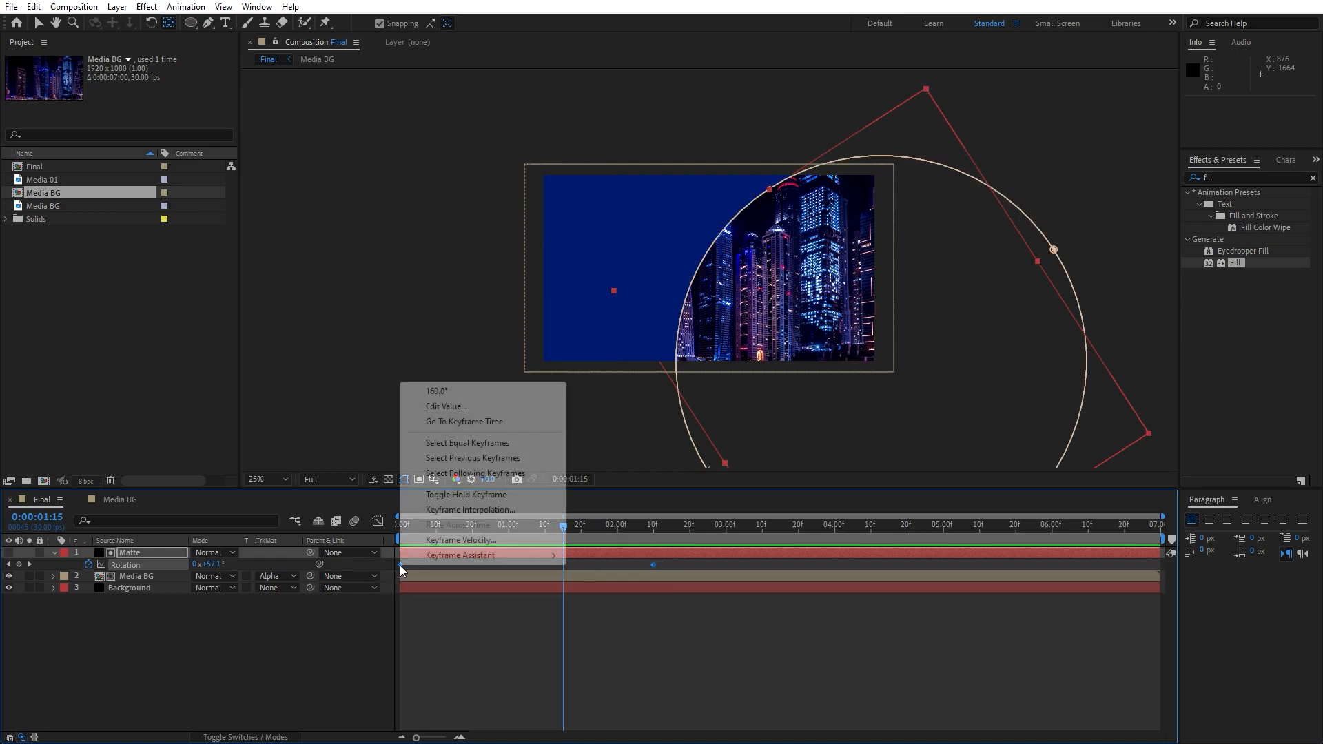
{"action": "mouse_move", "coordinate": [457, 556]}
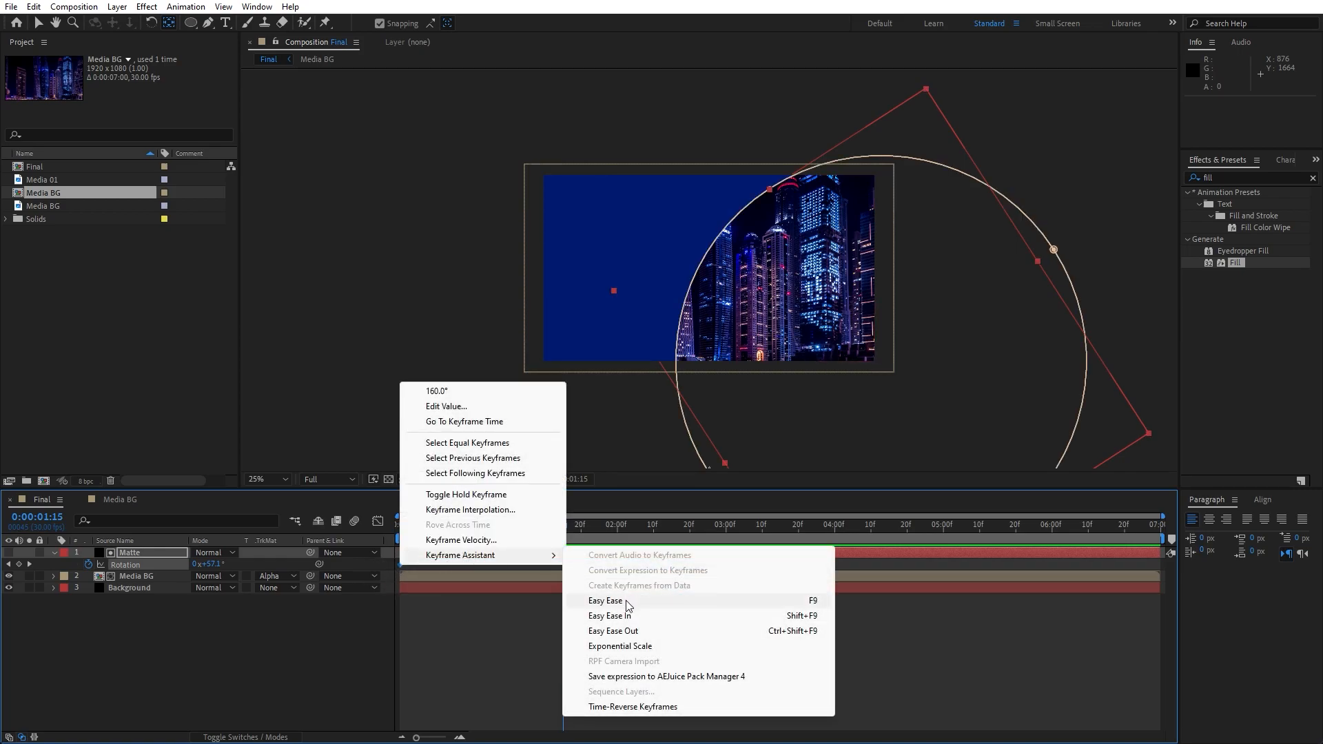
{"action": "left_click", "coordinate": [816, 601]}
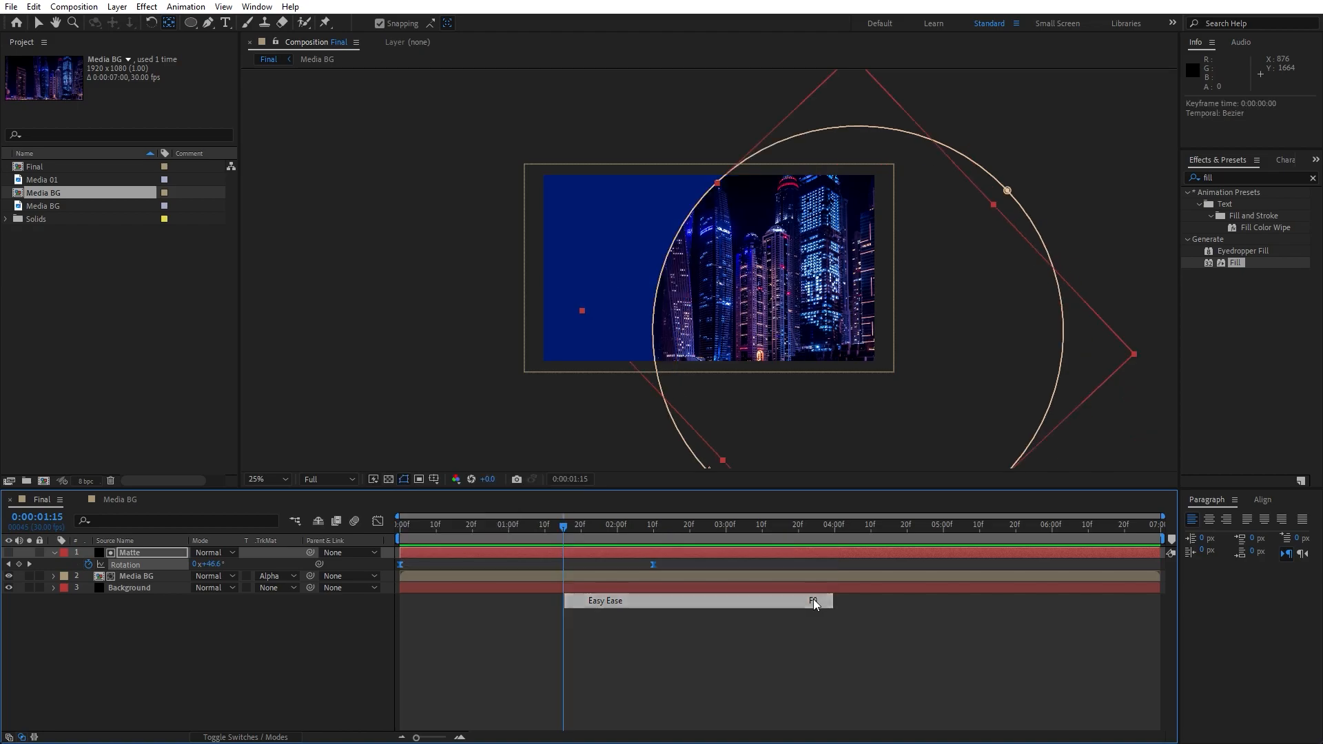
Reshape the Matte rotation's speed graph so it eases strongly at both ends with one sharp peak midway, leaving the graph editor when done
{"action": "left_click", "coordinate": [377, 521]}
{"action": "left_click_drag", "start_coordinate": [688, 646], "coordinate": [519, 564]}
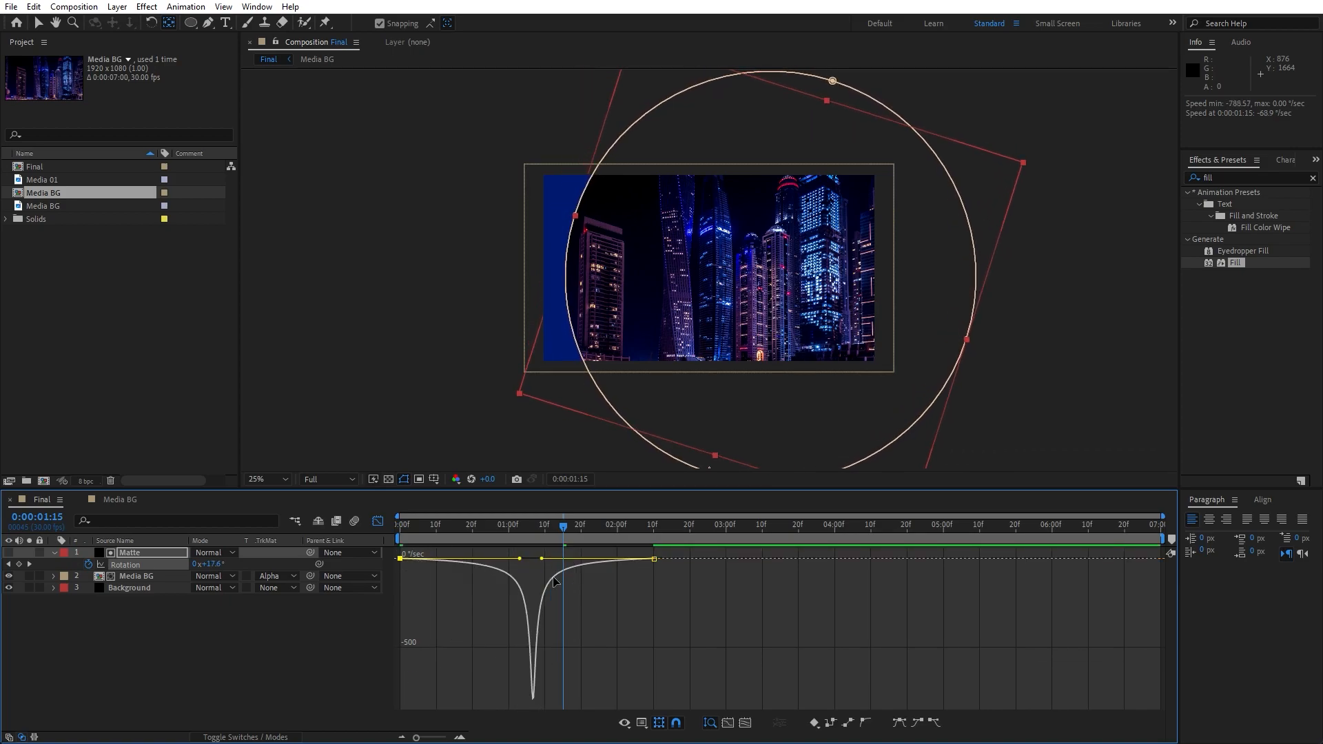
{"action": "right_click", "coordinate": [676, 587]}
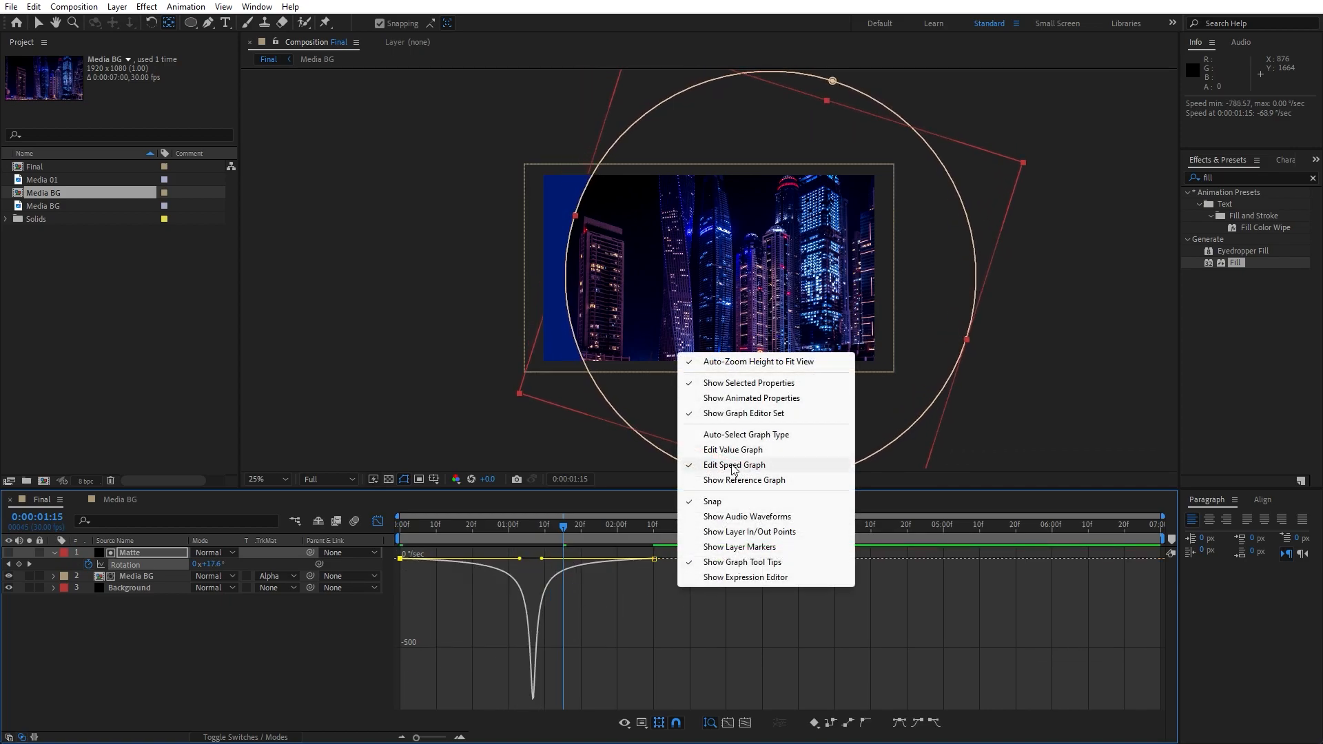
{"action": "left_click", "coordinate": [472, 525]}
{"action": "left_click", "coordinate": [377, 521]}
Play back and scrub the eased matte reveal, and collapse the Matte layer's properties
{"action": "left_click", "coordinate": [311, 658]}
{"action": "key", "text": "space"}
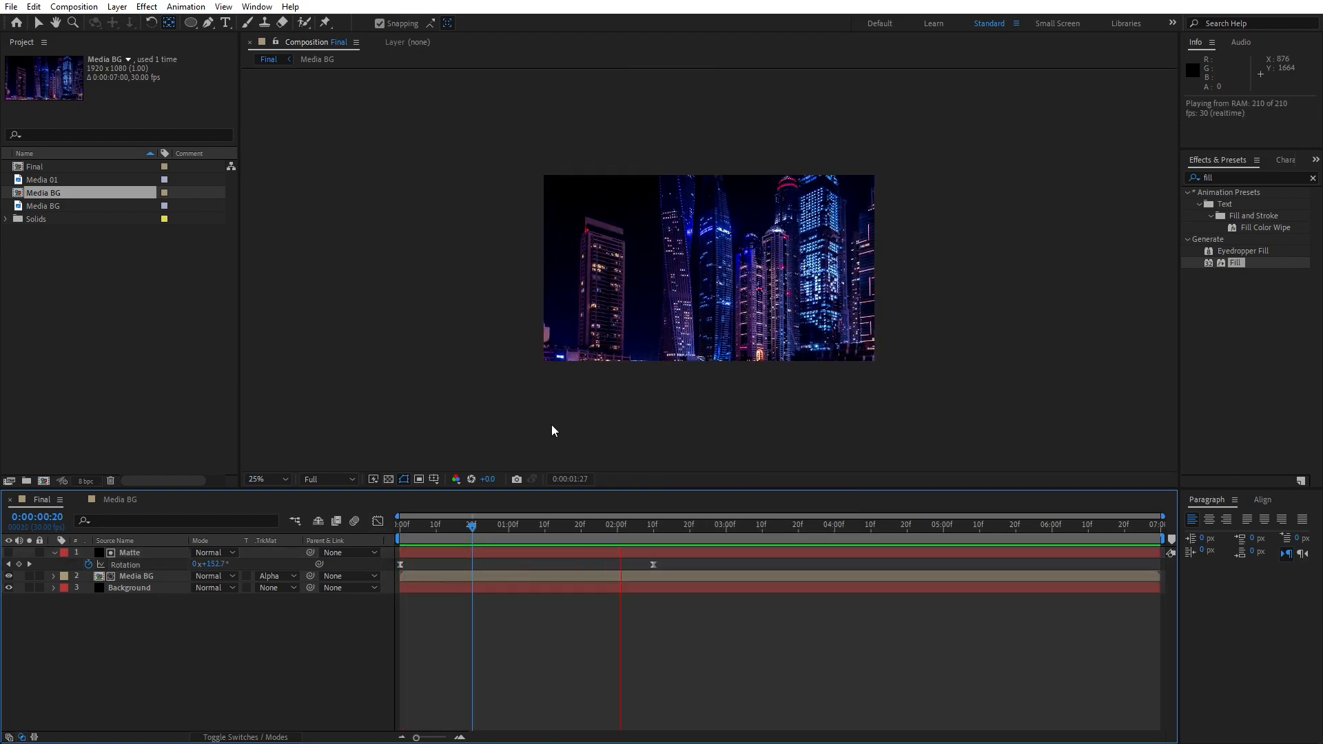
{"action": "left_click", "coordinate": [534, 527]}
{"action": "left_click_drag", "start_coordinate": [520, 527], "coordinate": [419, 531]}
{"action": "left_click", "coordinate": [53, 552]}
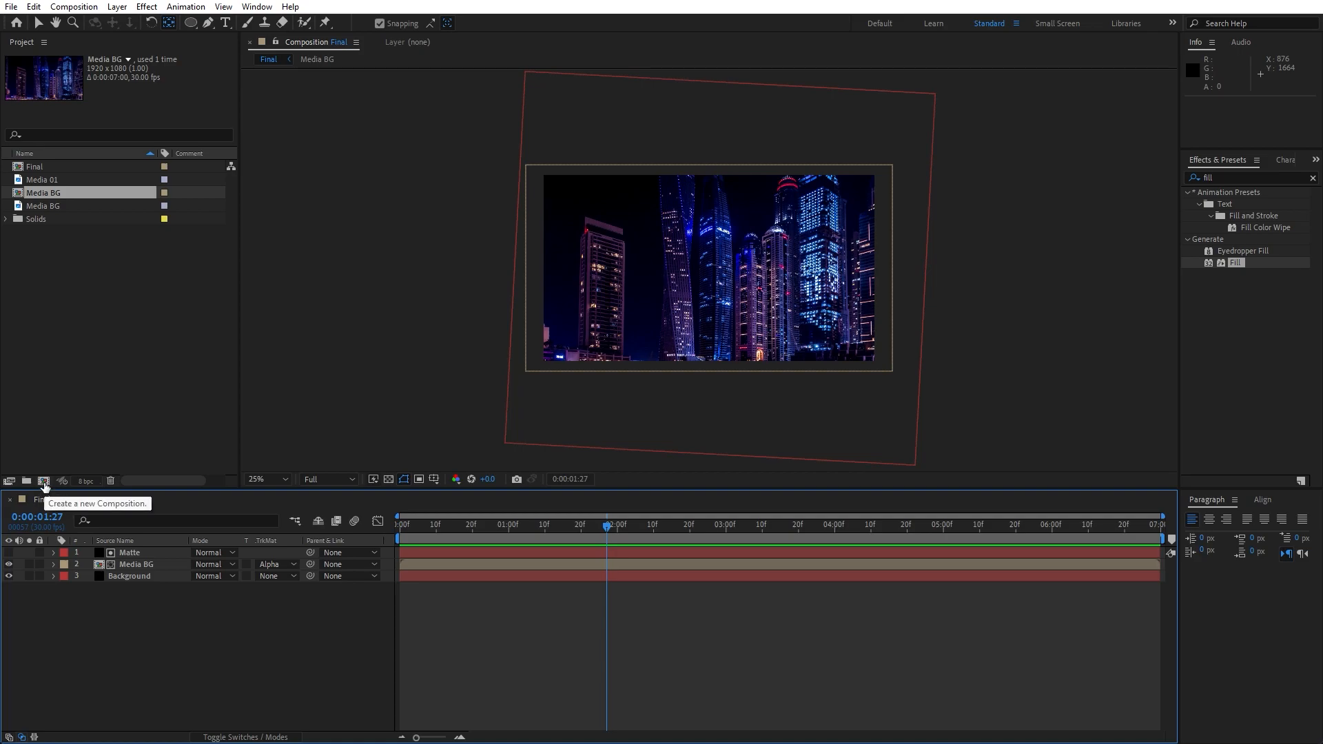
Create a composition named Media 01 with a width of 1080 px, keeping the other settings
{"action": "left_click", "coordinate": [44, 481]}
{"action": "type", "text": "Media 01"}
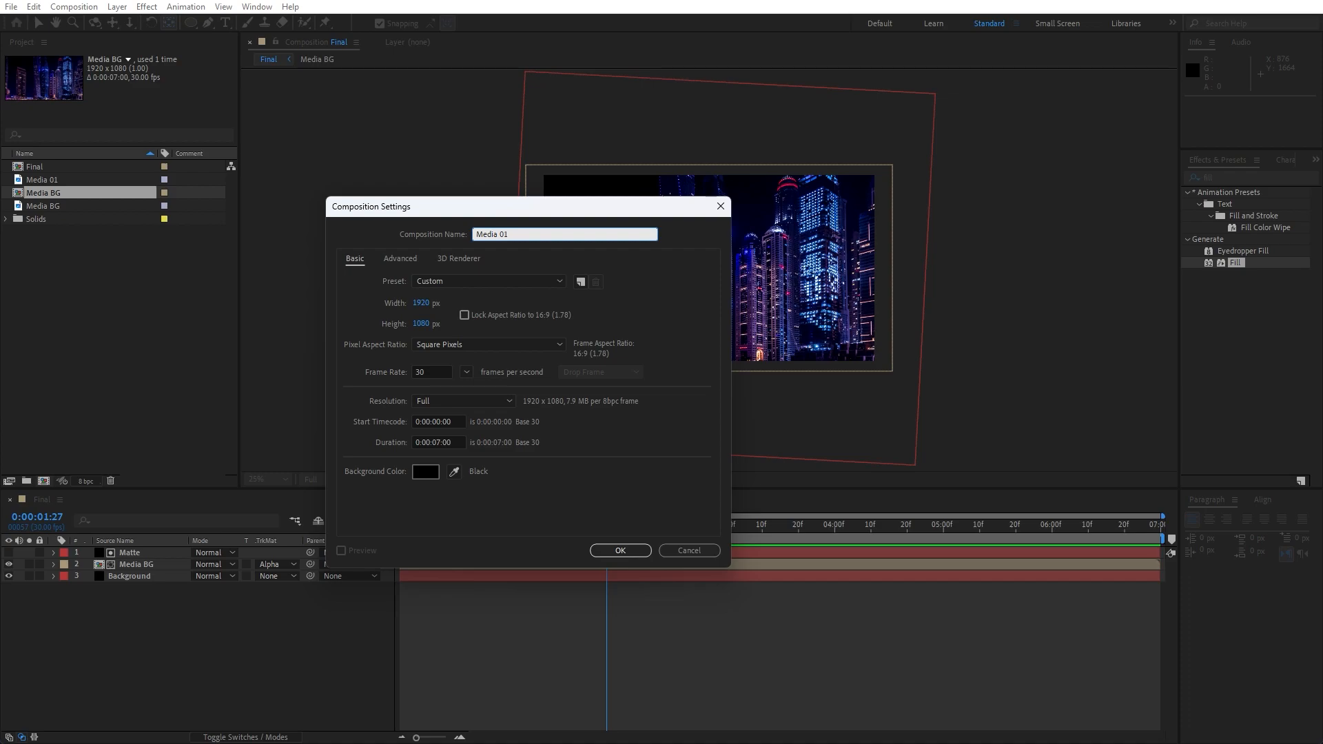
{"action": "left_click", "coordinate": [421, 303]}
{"action": "type", "text": "1080"}
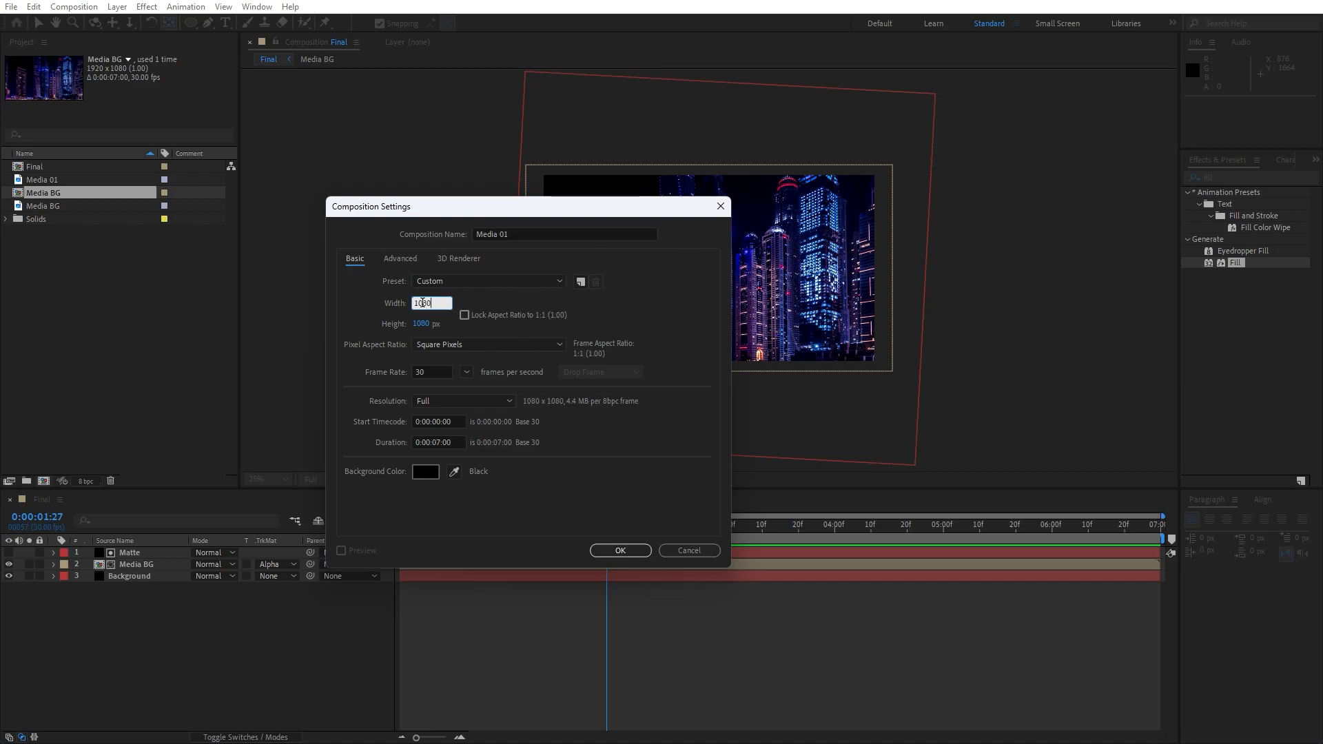
{"action": "left_click", "coordinate": [625, 551]}
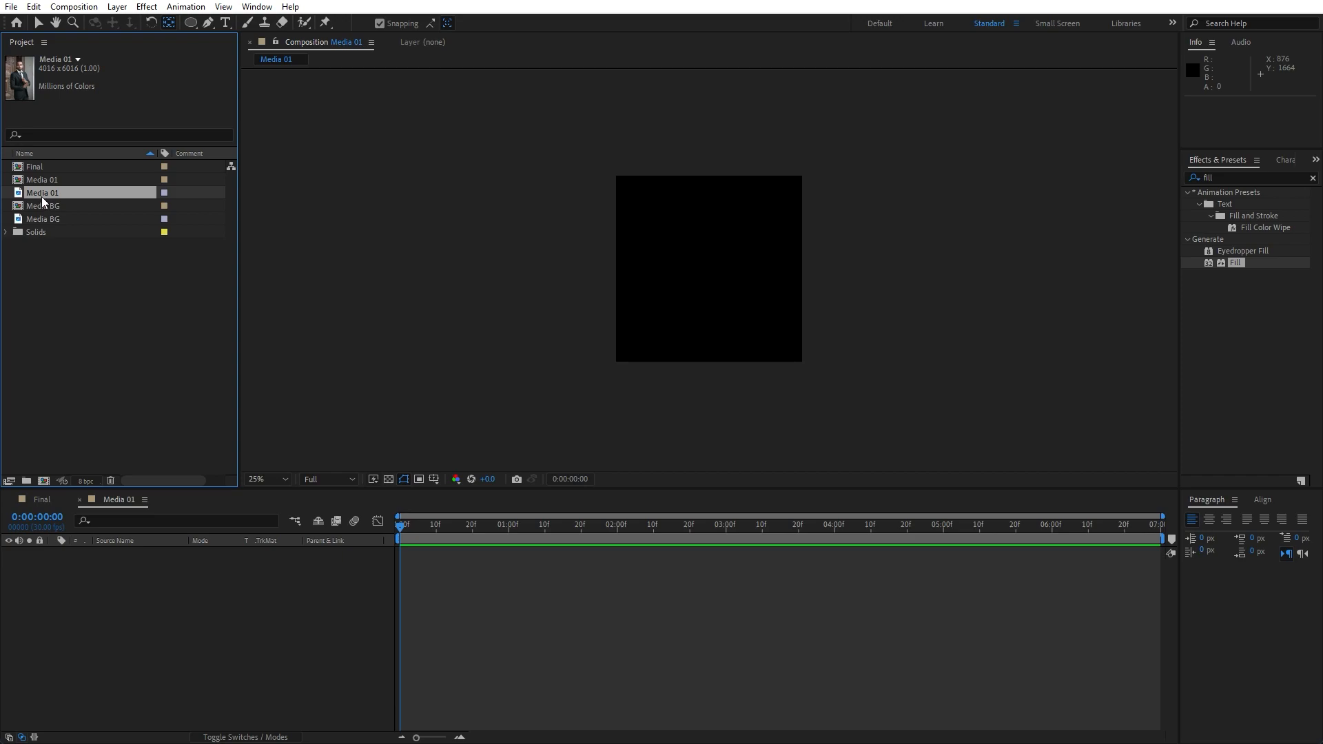
Add the Media 01 image to the Media 01 composition and scale it to 28%
{"action": "left_click_drag", "start_coordinate": [34, 193], "coordinate": [221, 638]}
{"action": "key", "text": "s"}
{"action": "left_click_drag", "start_coordinate": [224, 565], "coordinate": [173, 574]}
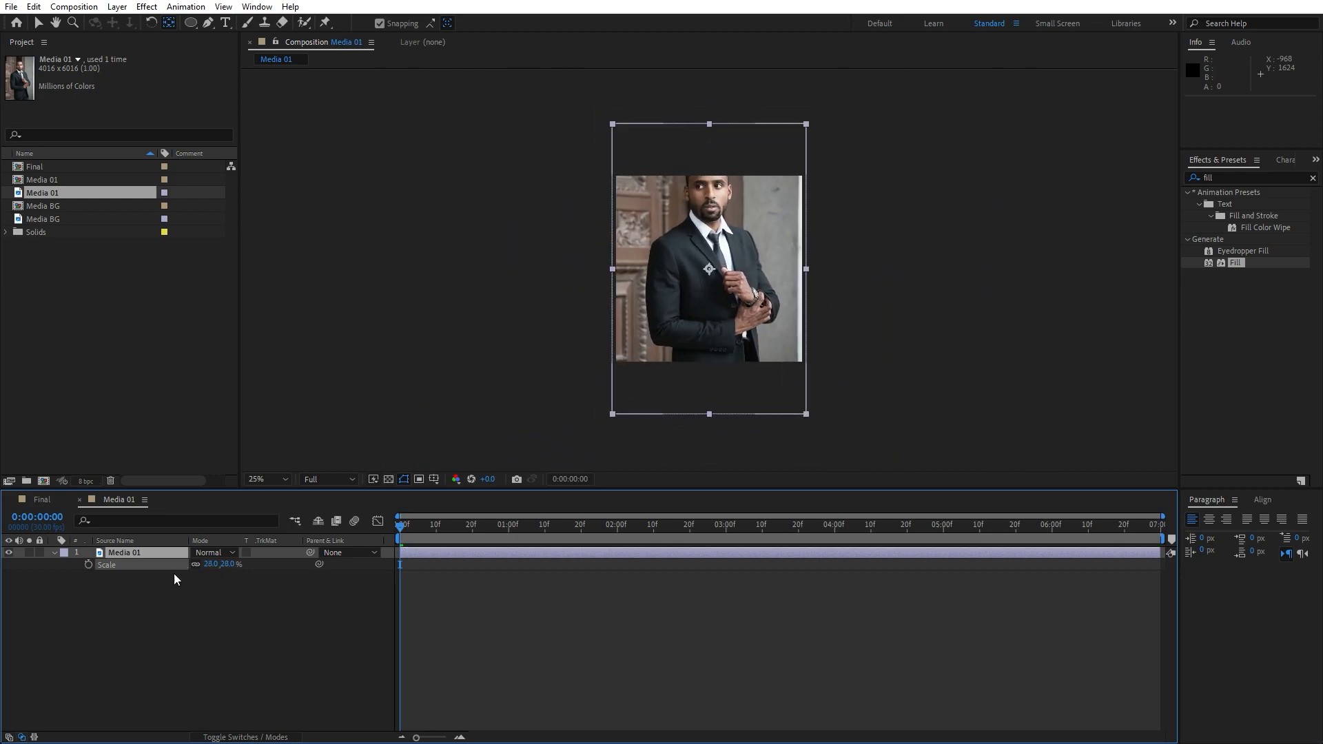
Nudge the Media 01 image down to position 540, 736 so the man's head is fully in frame
{"action": "key", "text": "shift+Down"}
{"action": "key", "text": "shift+Down"}
{"action": "key", "text": "shift+Down"}
{"action": "key", "text": "shift+Down"}
{"action": "key", "text": "shift+Down"}
{"action": "key", "text": "shift+Down"}
{"action": "key", "text": "shift+Down"}
{"action": "key", "text": "shift+Down"}
{"action": "key", "text": "shift+Down"}
{"action": "key", "text": "shift+Down"}
{"action": "key", "text": "shift+Down"}
{"action": "key", "text": "shift+Down"}
{"action": "key", "text": "shift+Down"}
{"action": "key", "text": "shift+Down"}
{"action": "key", "text": "shift+Down"}
{"action": "key", "text": "shift+Down"}
{"action": "key", "text": "shift+Down"}
{"action": "key", "text": "shift+Down"}
{"action": "key", "text": "shift+Down"}
{"action": "key", "text": "shift+Down"}
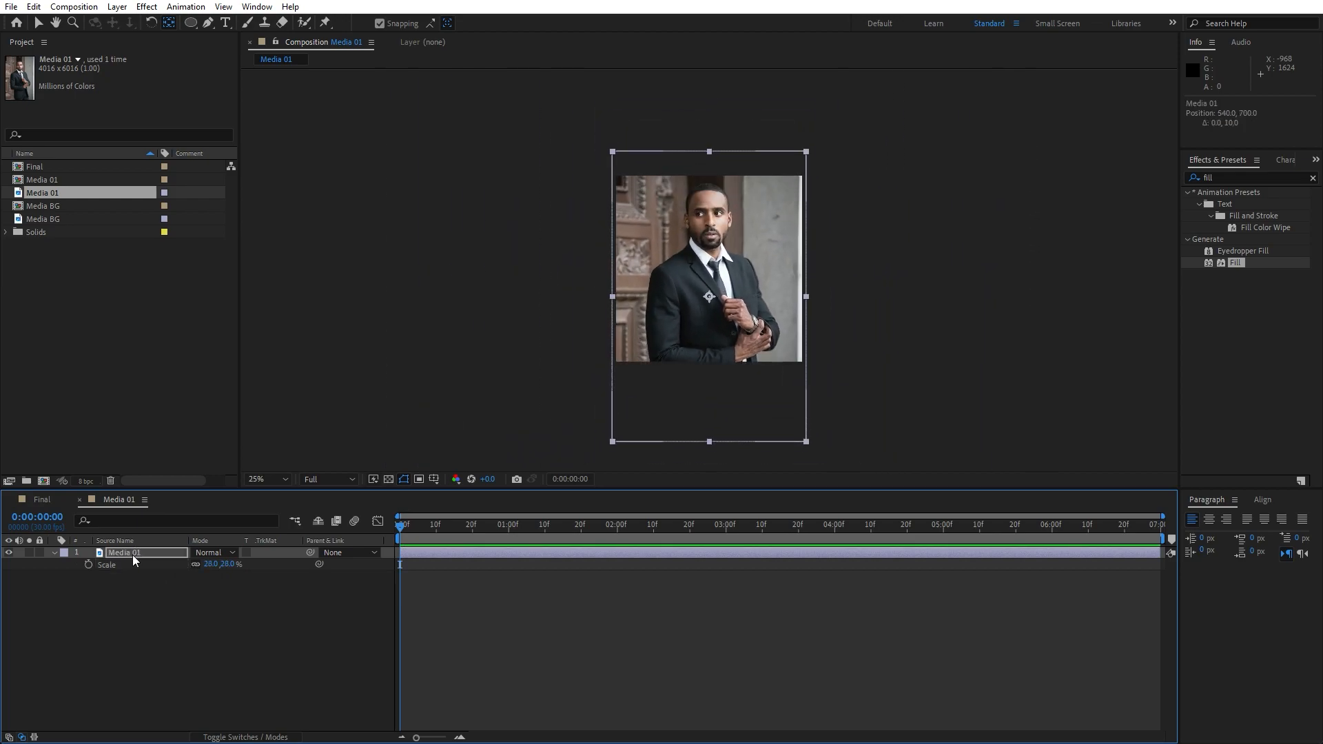
{"action": "key", "text": "Up"}
{"action": "key", "text": "Up"}
{"action": "key", "text": "Up"}
{"action": "key", "text": "Up"}
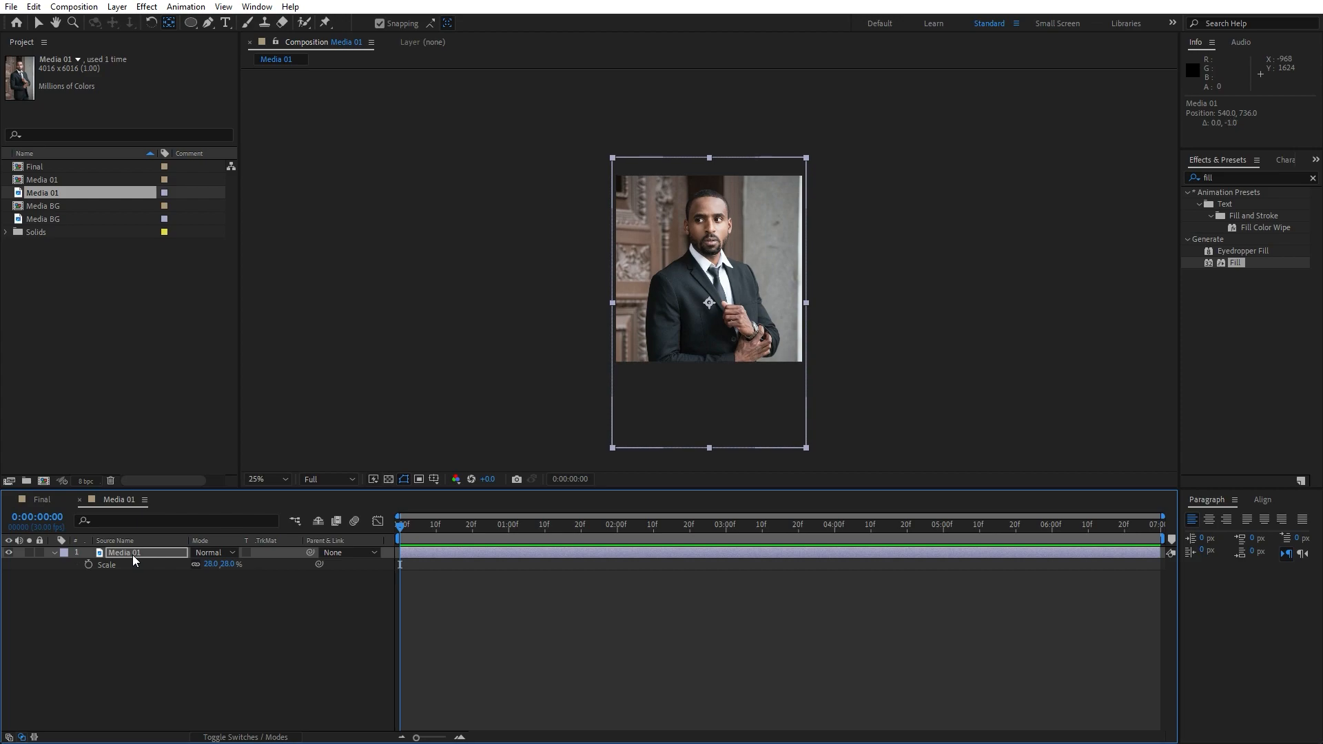
Place the Media 01 composition above the Matte layer in the Final composition and set its position to 1383, 540
{"action": "left_click", "coordinate": [44, 500]}
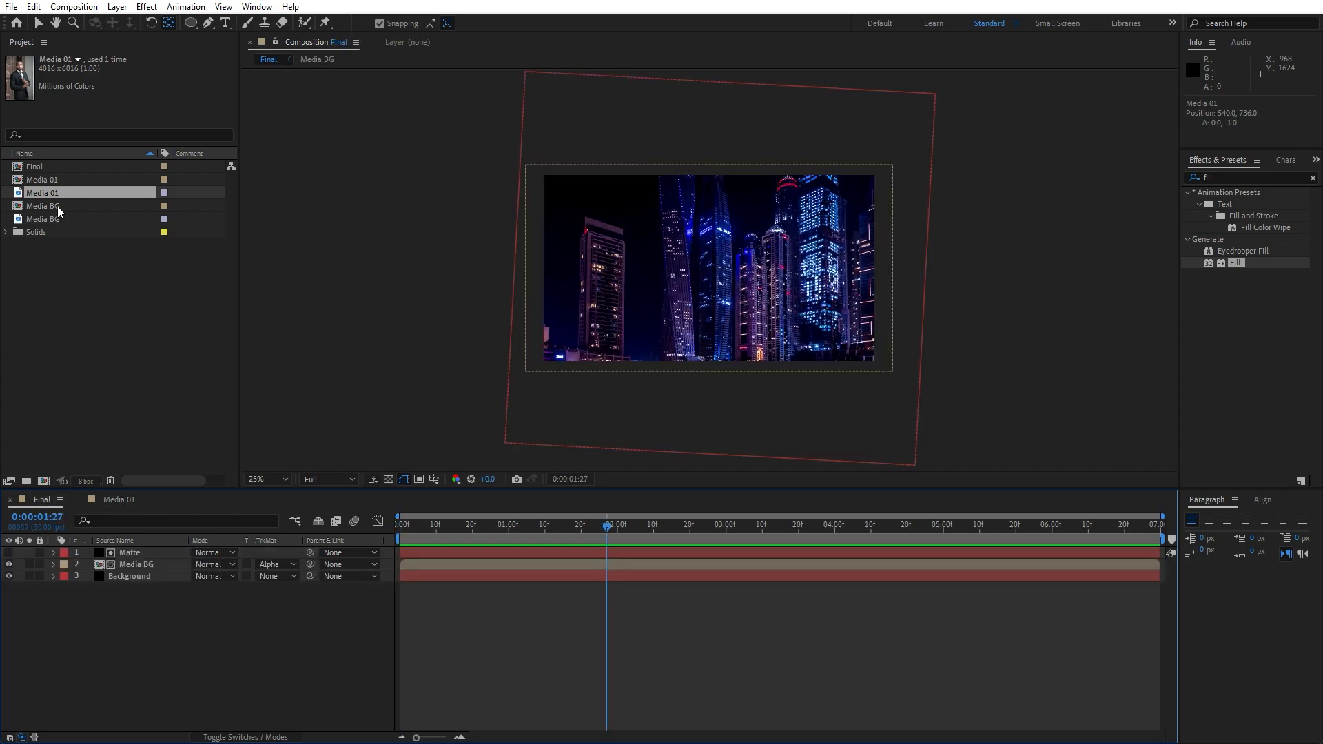
{"action": "left_click", "coordinate": [45, 181]}
{"action": "left_click_drag", "start_coordinate": [35, 181], "coordinate": [193, 545]}
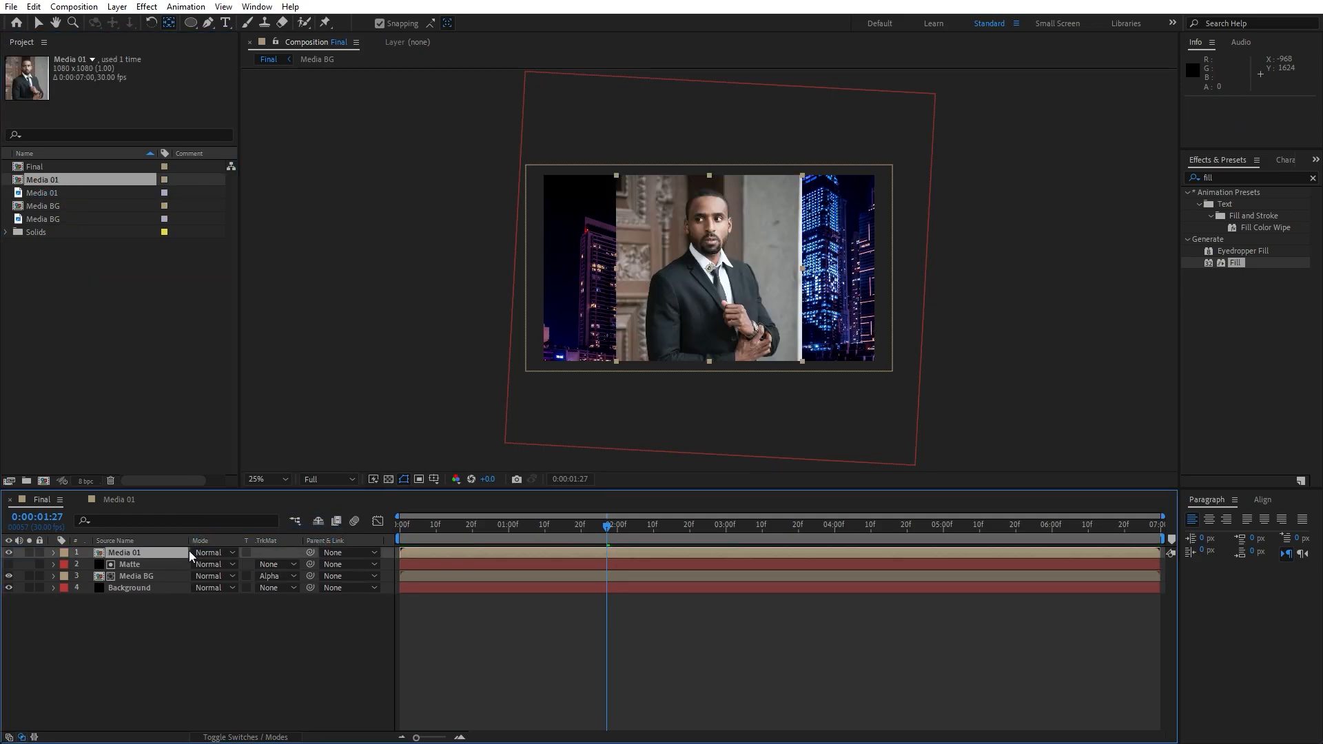
{"action": "key", "text": "p"}
{"action": "left_click_drag", "start_coordinate": [201, 563], "coordinate": [498, 572]}
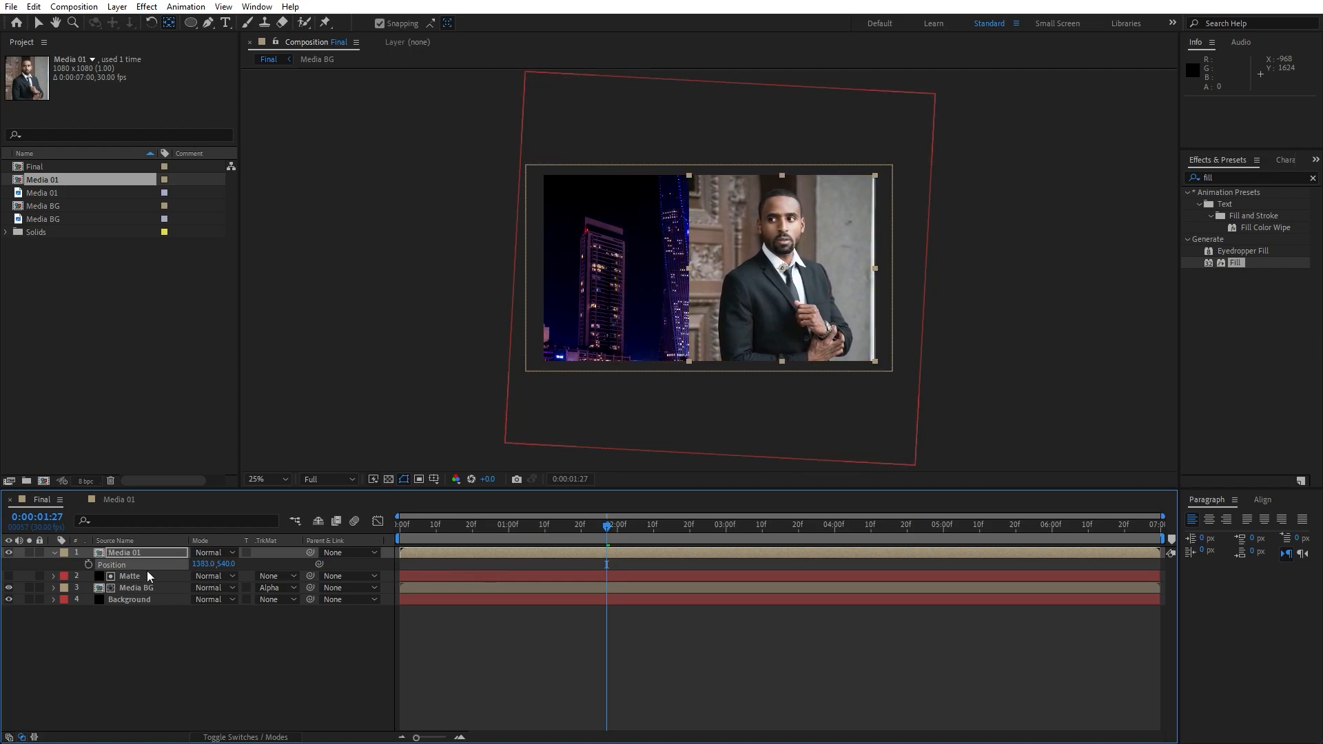
{"action": "key", "text": "p"}
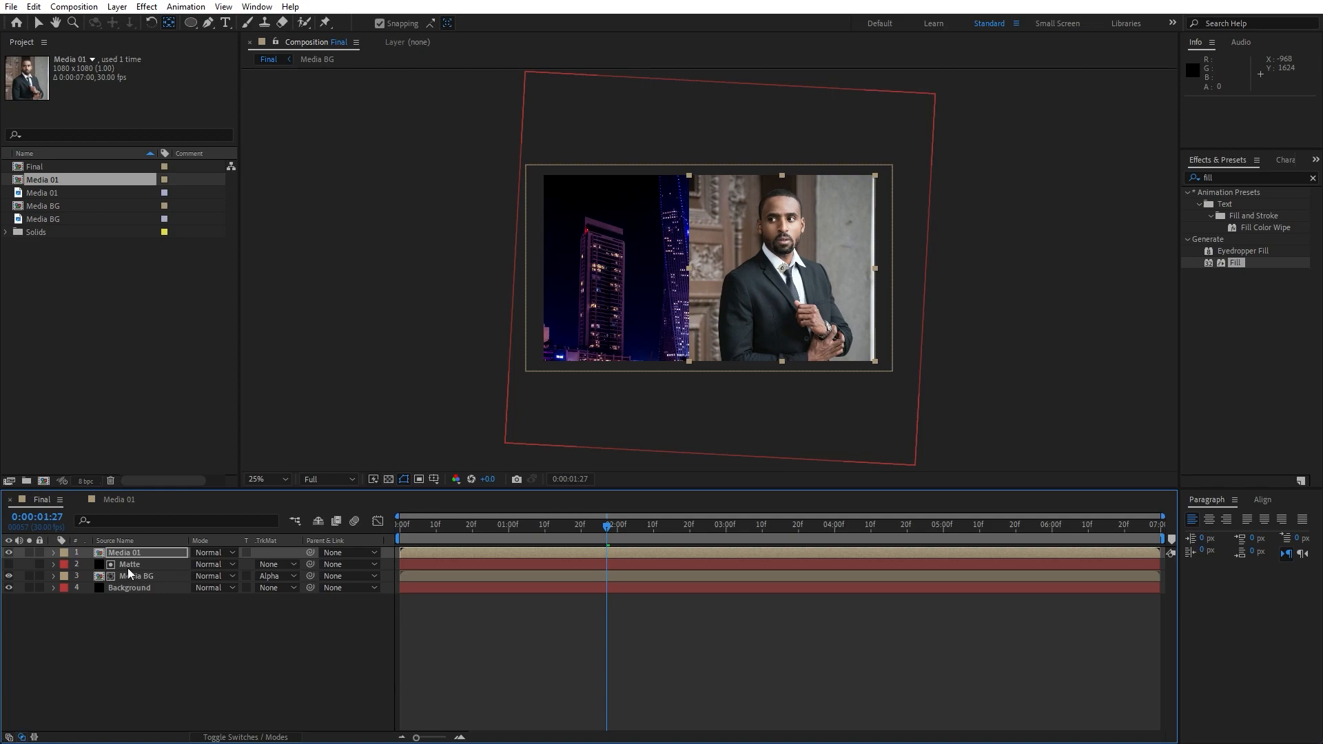
{"action": "left_click", "coordinate": [179, 644]}
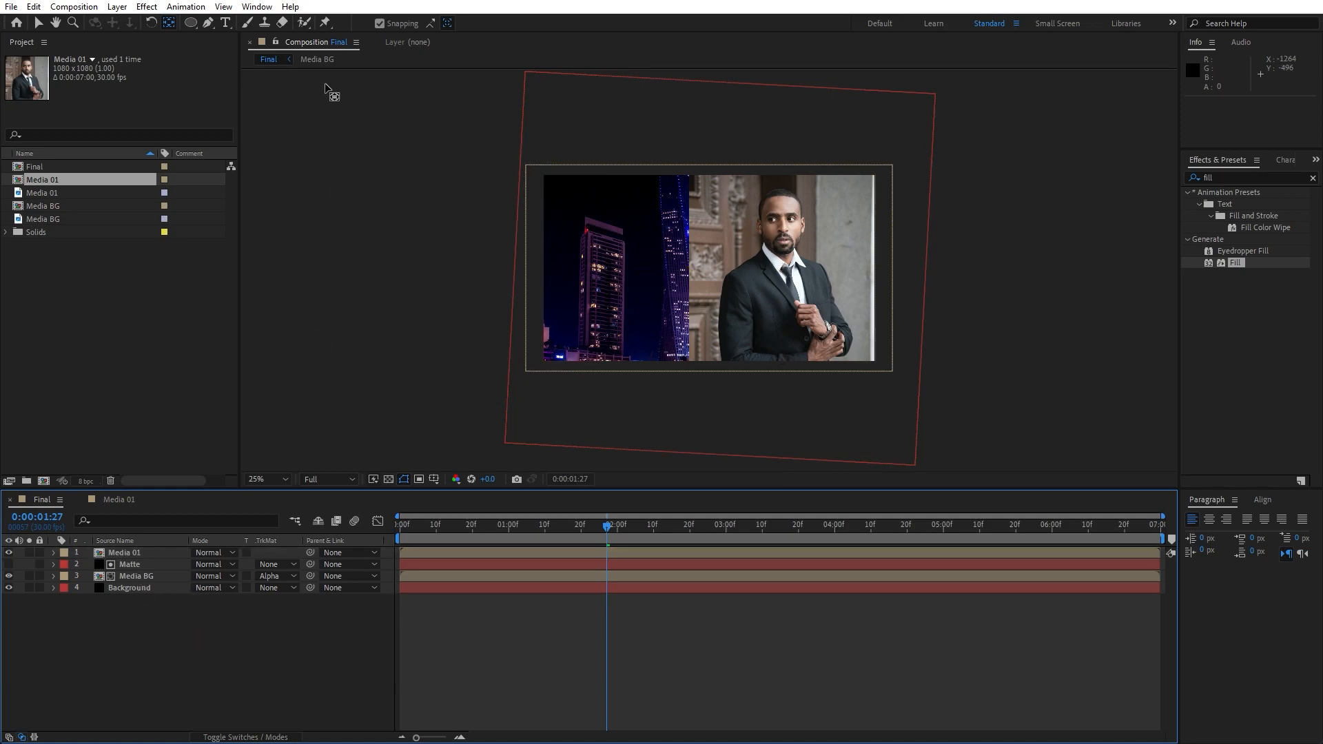
Show the Title/Action Safe guides and draw a white, strokeless circle taller than the frame, from its centre over the Media 01 image
{"action": "left_click_drag", "start_coordinate": [197, 23], "coordinate": [256, 60]}
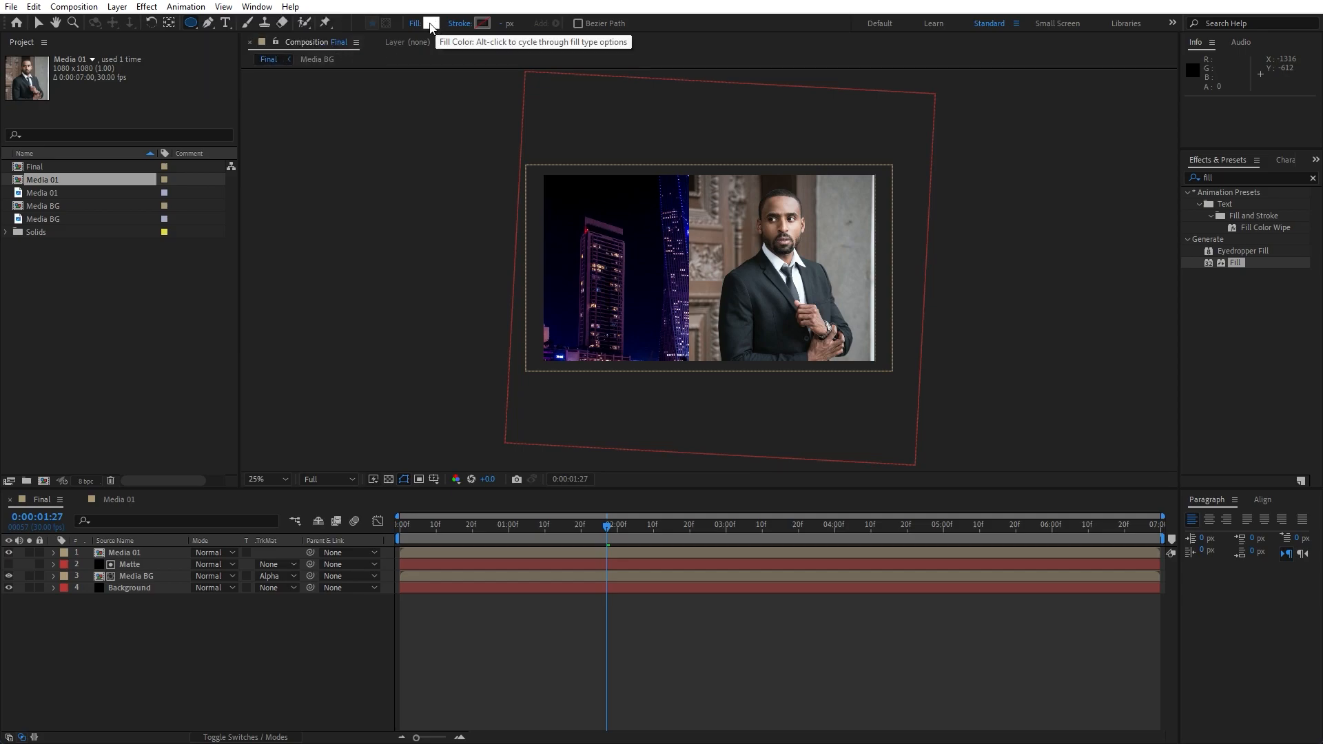
{"action": "left_click", "coordinate": [485, 27], "text": "alt"}
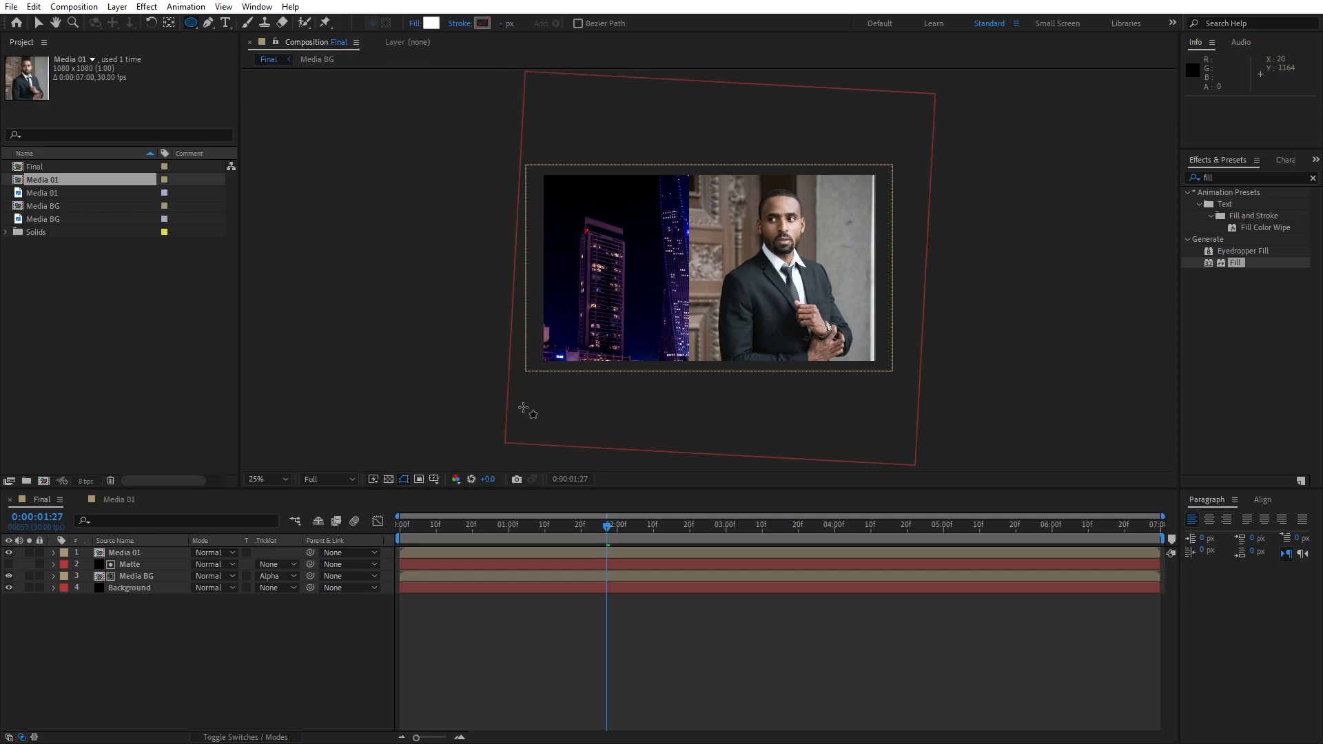
{"action": "left_click", "coordinate": [431, 480]}
{"action": "left_click", "coordinate": [482, 490]}
{"action": "scroll", "coordinate": [815, 274], "scroll_direction": "up", "scroll_amount": 2}
{"action": "scroll", "coordinate": [820, 280], "scroll_direction": "down", "scroll_amount": 2}
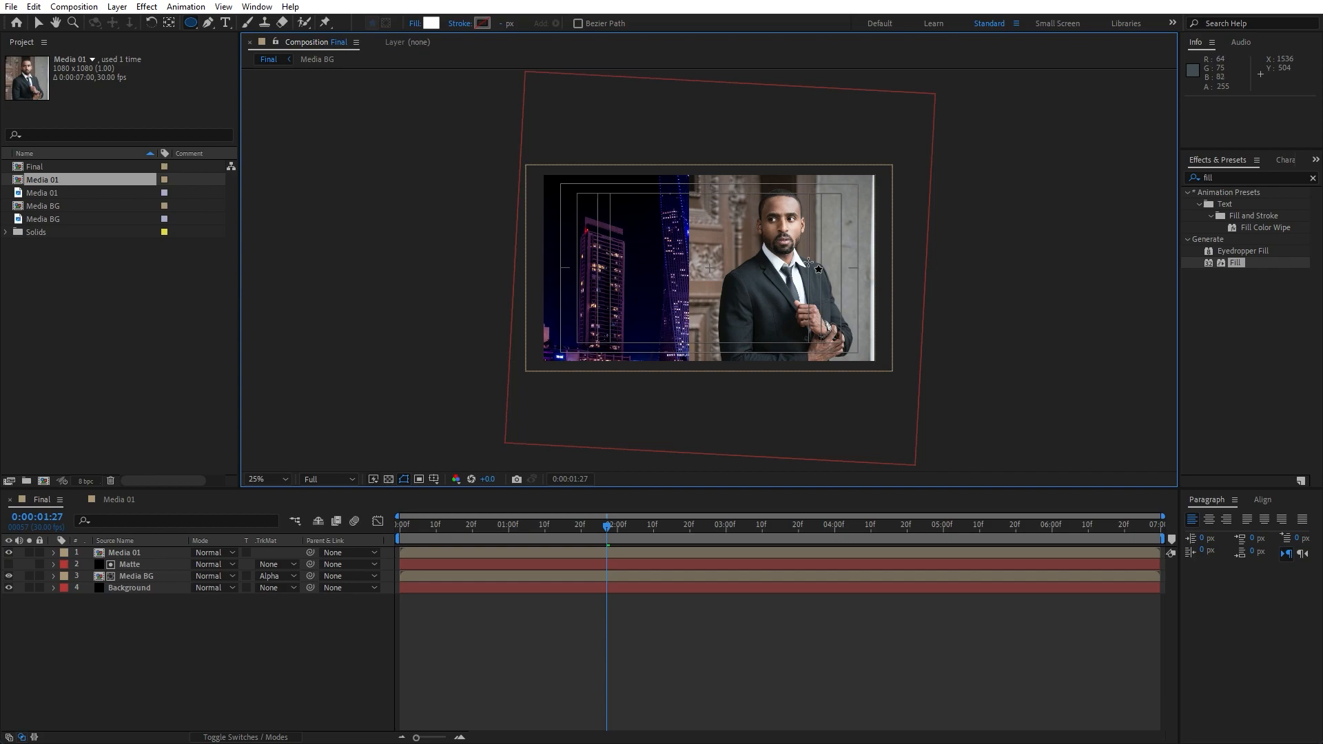
{"action": "left_click_drag", "start_coordinate": [810, 262], "coordinate": [916, 387]}
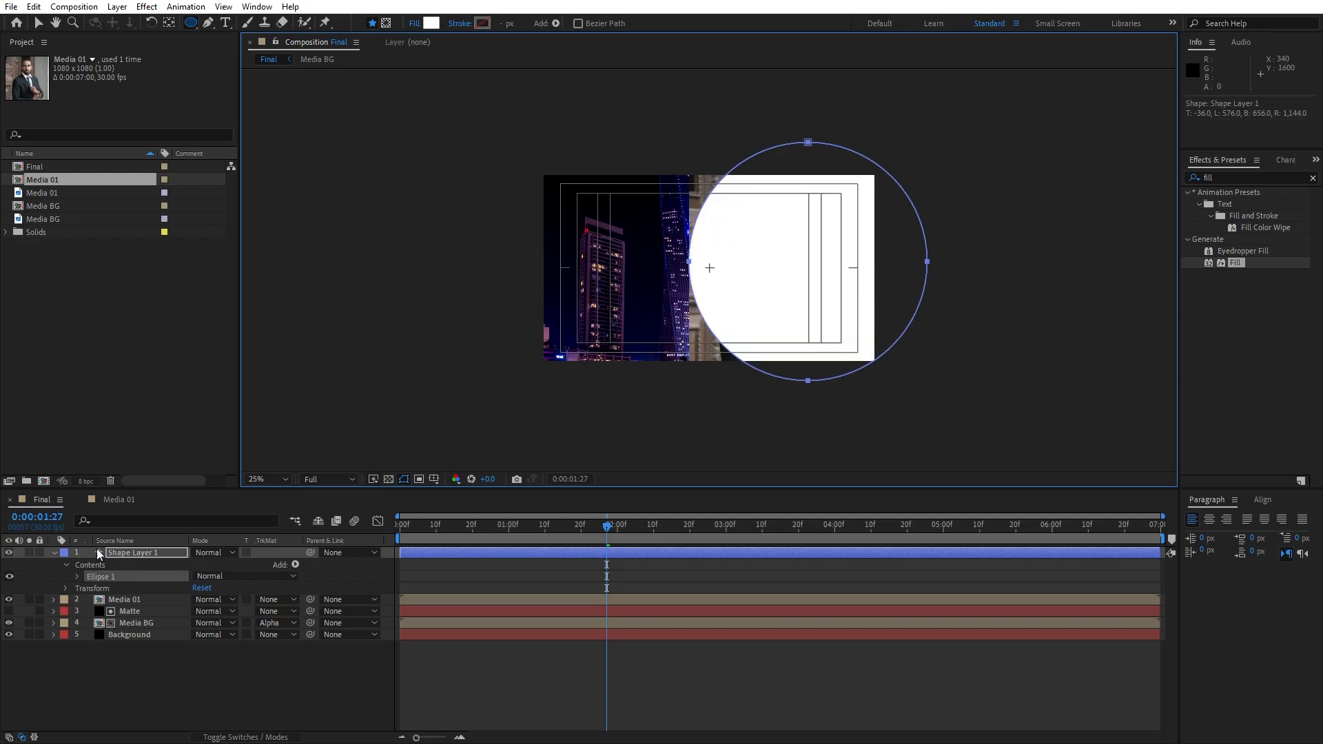
Rename the circle's shape layer as Media Matte
{"action": "left_click", "coordinate": [55, 553]}
{"action": "left_click", "coordinate": [131, 553]}
{"action": "key", "text": "Return"}
{"action": "type", "text": "Media Ma"}
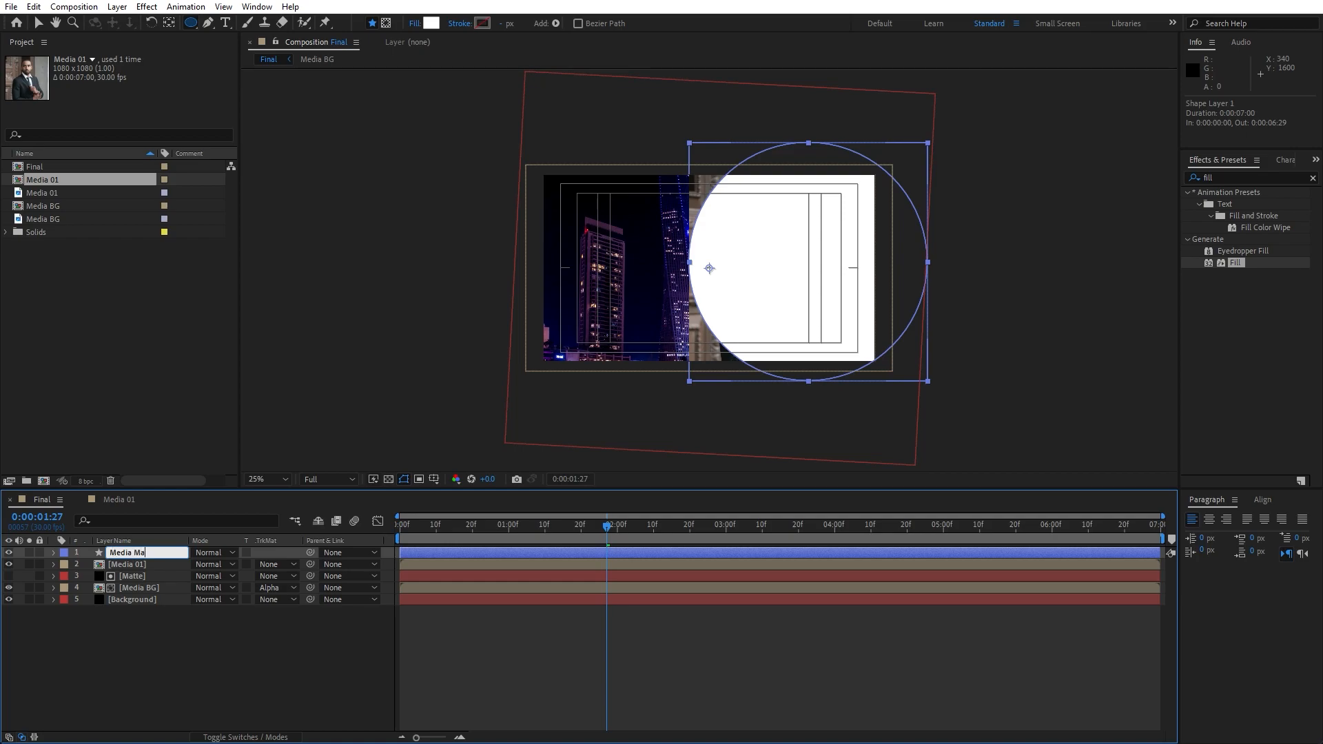
{"action": "type", "text": "tte"}
{"action": "left_click", "coordinate": [186, 667]}
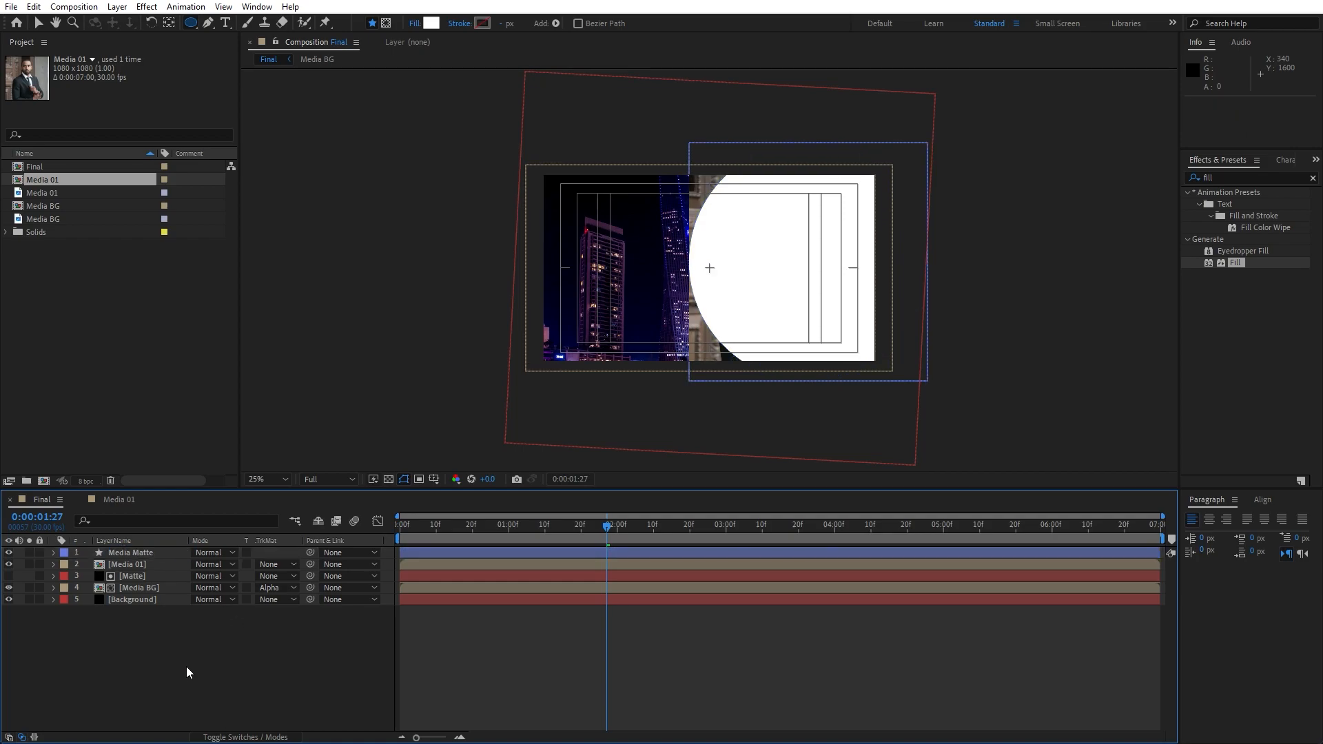
Keyframe the Media Matte layer's position at 960, 540 at 0:00:02:01
{"action": "left_click", "coordinate": [123, 554]}
{"action": "left_click_drag", "start_coordinate": [606, 528], "coordinate": [621, 527]}
{"action": "key", "text": "p"}
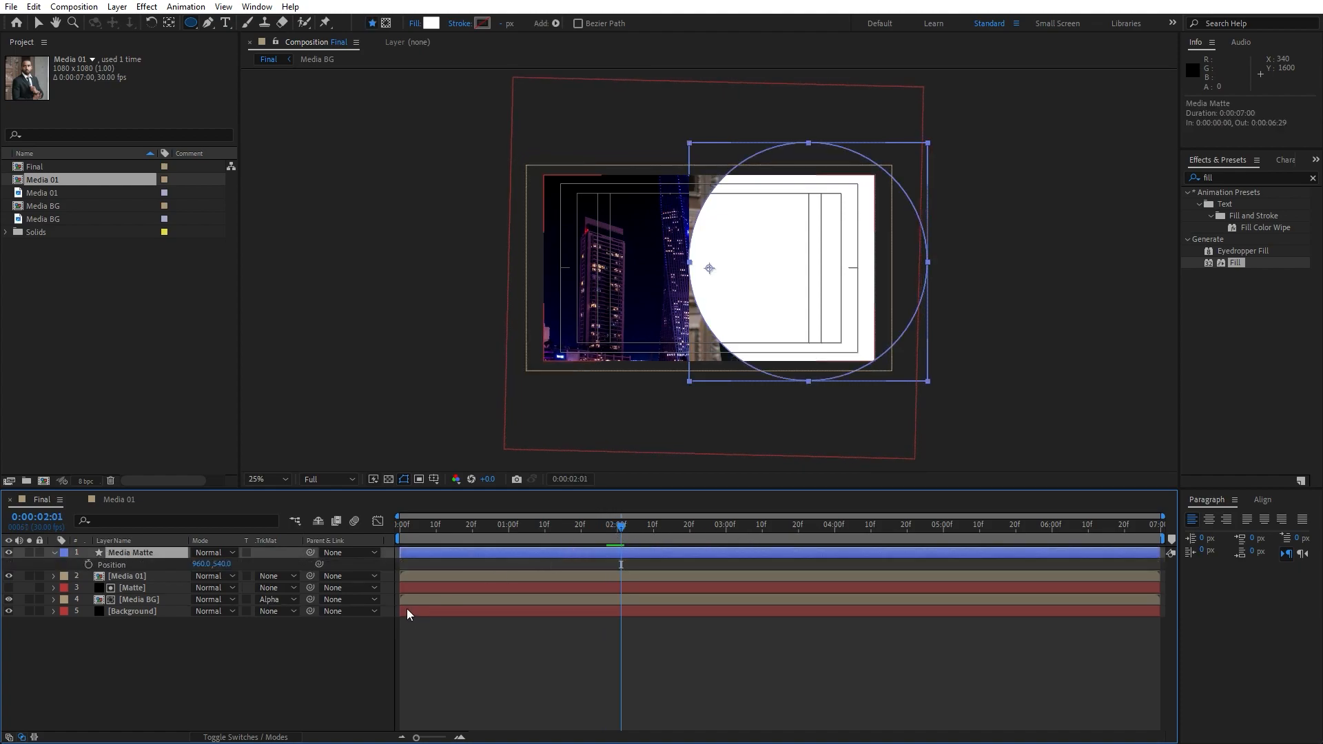
{"action": "left_click", "coordinate": [87, 565]}
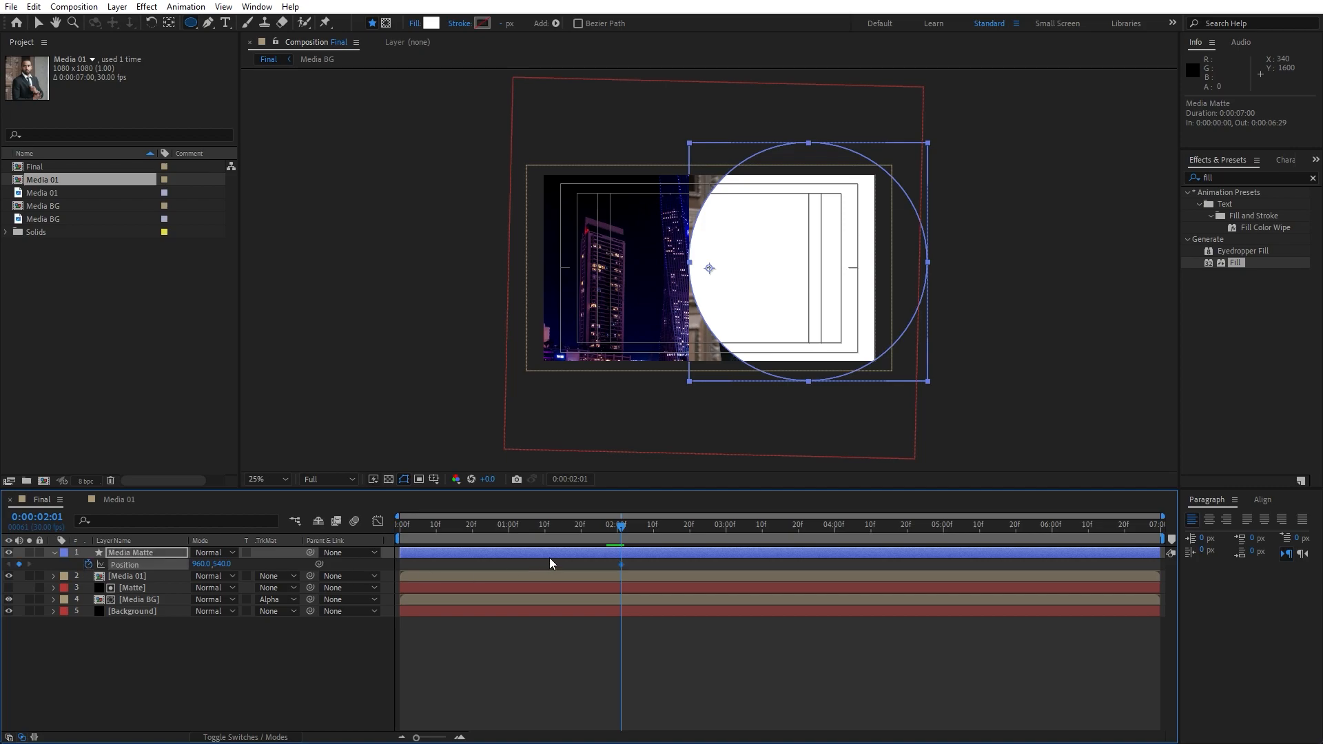
Keyframe the Media Matte layer's position at 2080, 540 at 0:00:00:00 so the circle starts outside the frame
{"action": "left_click_drag", "start_coordinate": [619, 539], "coordinate": [400, 532]}
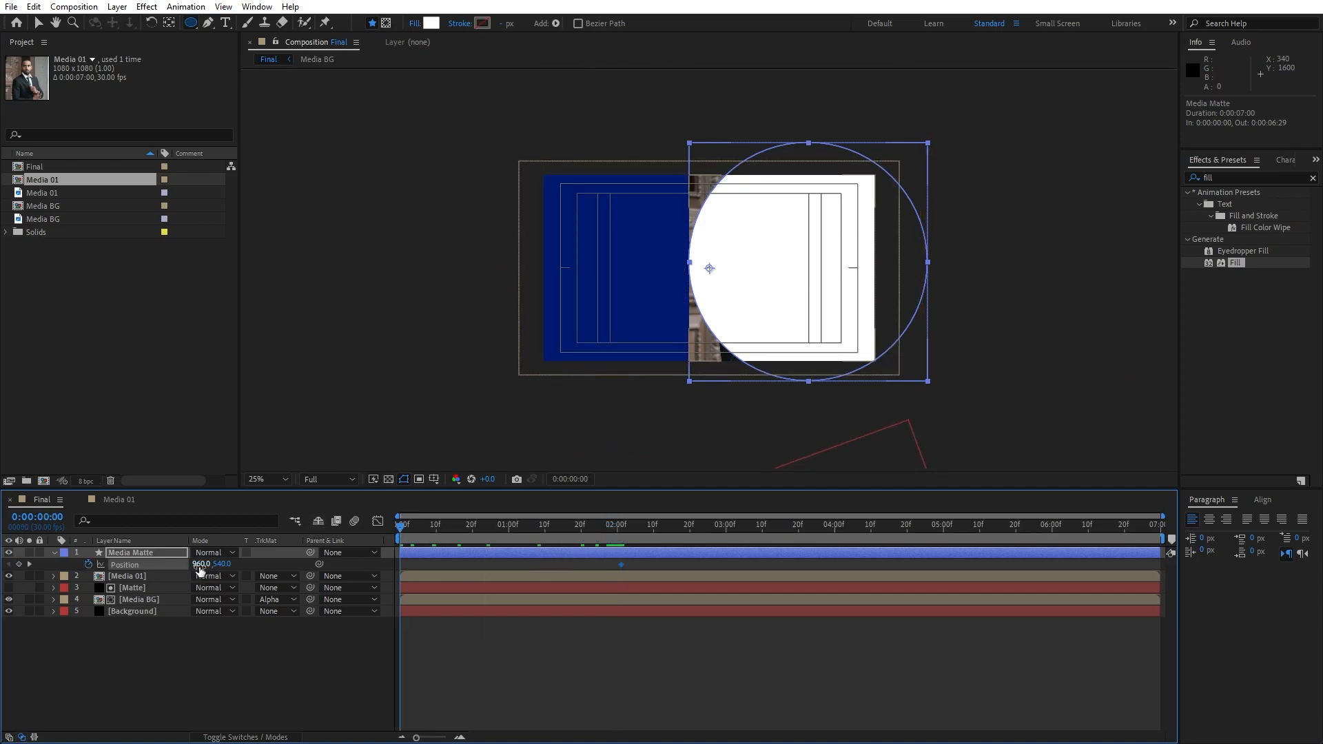
{"action": "left_click_drag", "start_coordinate": [200, 566], "coordinate": [283, 574]}
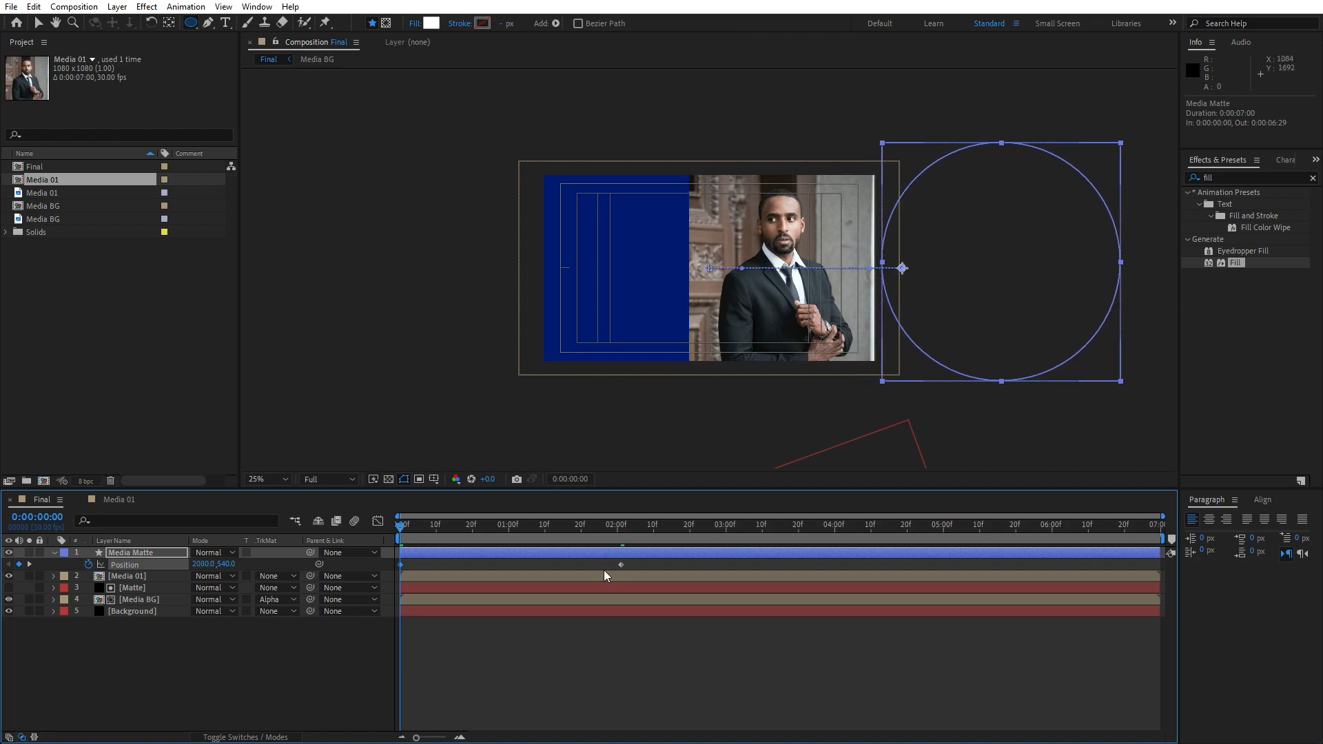
Easy Ease both Media Matte position keyframes, steepen their speed curve between the two keyframes and preview the motion
{"action": "left_click_drag", "start_coordinate": [642, 563], "coordinate": [373, 576]}
{"action": "left_click", "coordinate": [377, 521]}
{"action": "left_click_drag", "start_coordinate": [667, 642], "coordinate": [514, 700]}
{"action": "left_click", "coordinate": [378, 521]}
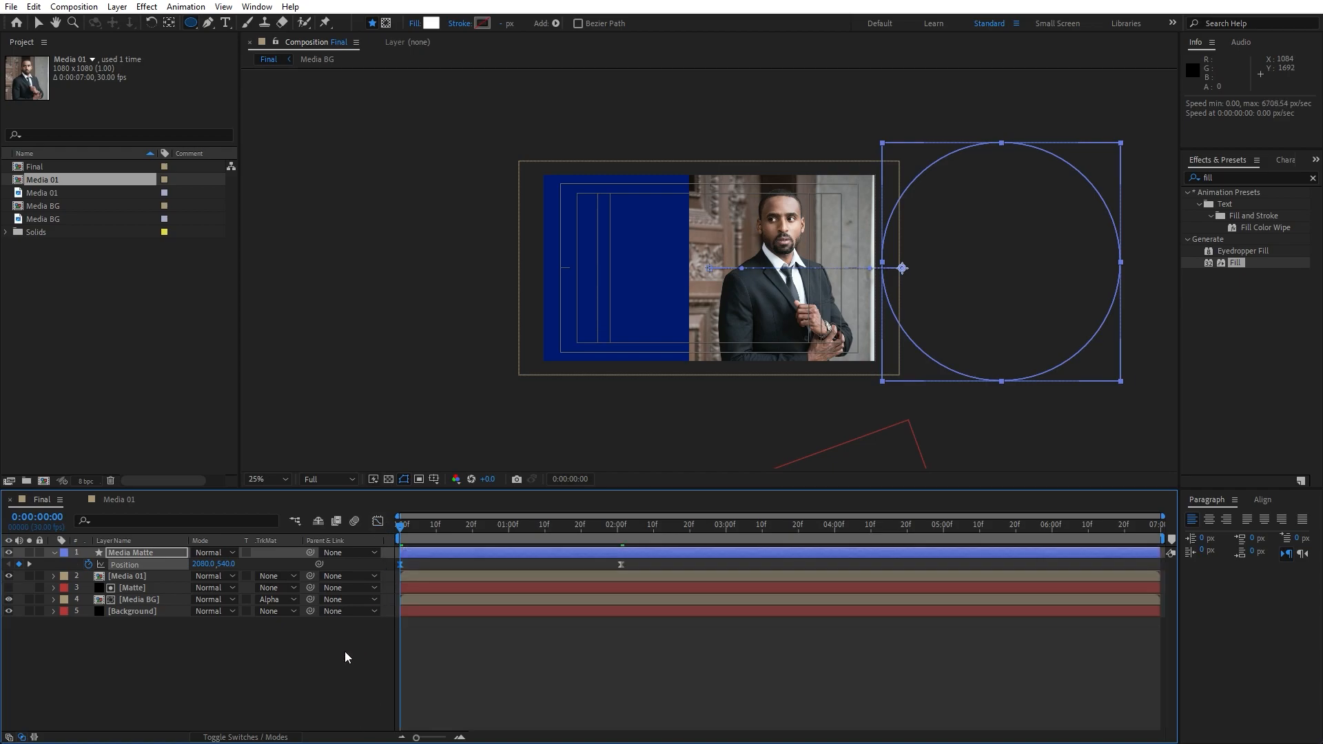
{"action": "left_click", "coordinate": [346, 657]}
{"action": "key", "text": "space"}
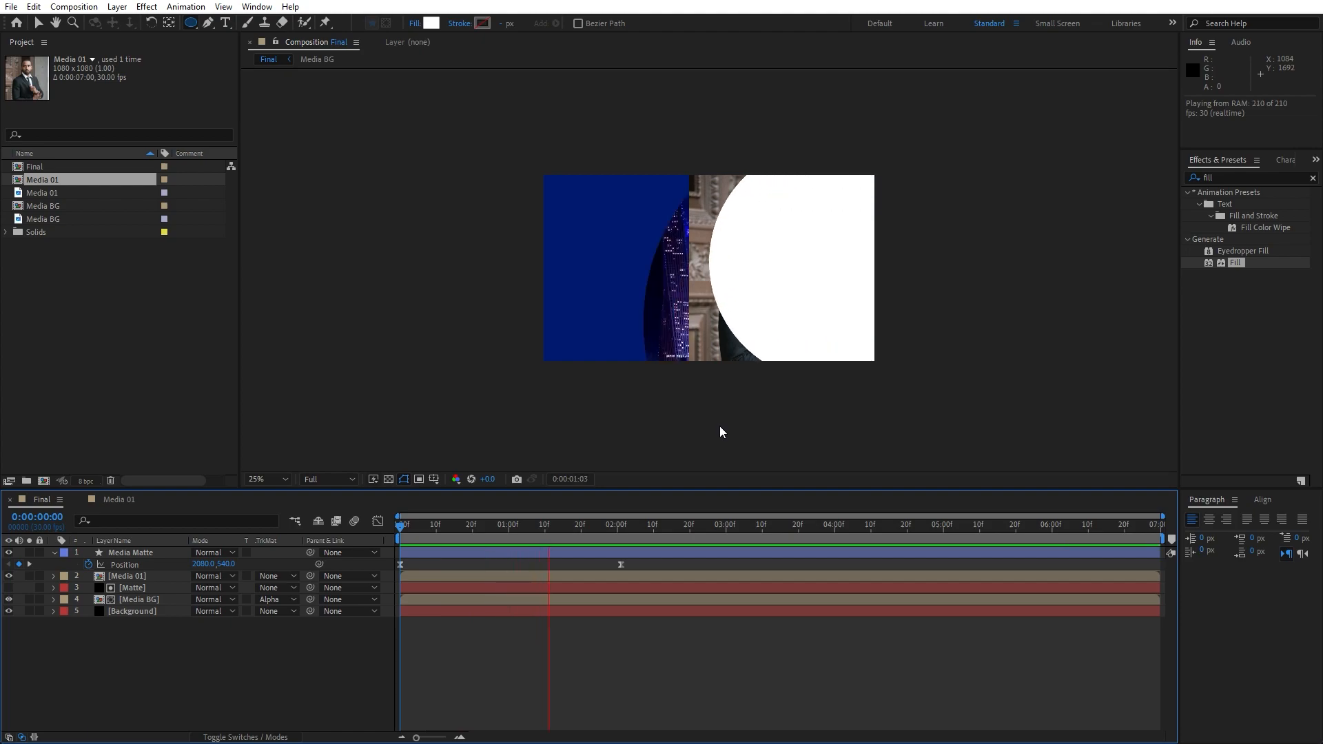
Set the Media 01 layer's track matte to the alpha of Media Matte and preview the reveal
{"action": "left_click_drag", "start_coordinate": [561, 527], "coordinate": [622, 527]}
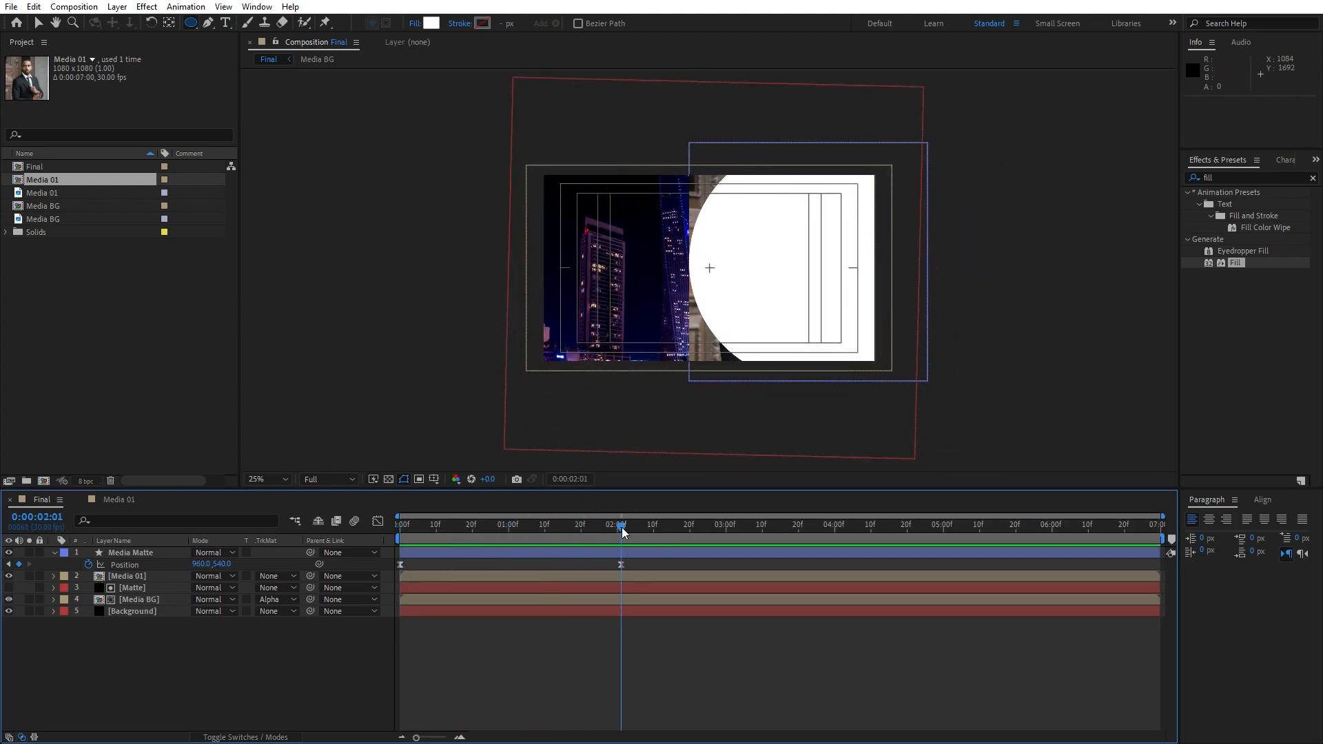
{"action": "left_click", "coordinate": [124, 579]}
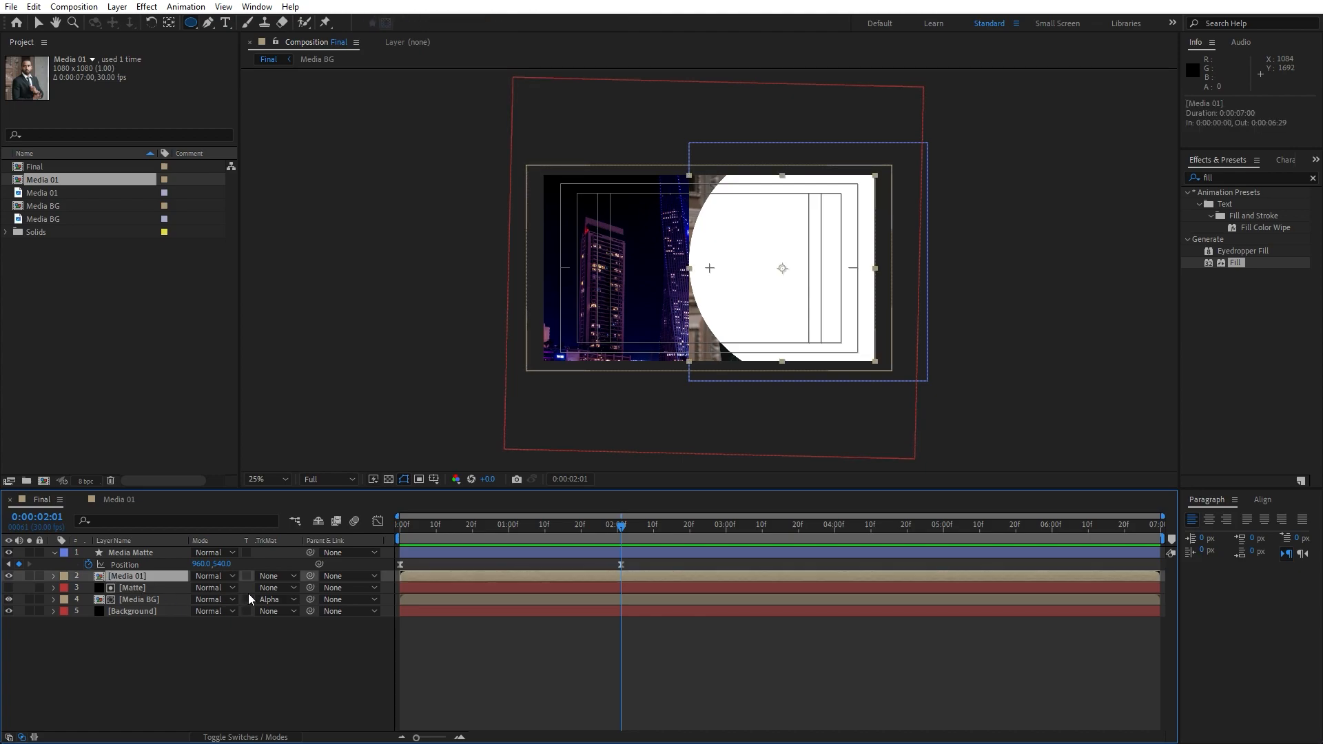
{"action": "left_click", "coordinate": [276, 576]}
{"action": "left_click", "coordinate": [330, 612]}
{"action": "left_click", "coordinate": [304, 676]}
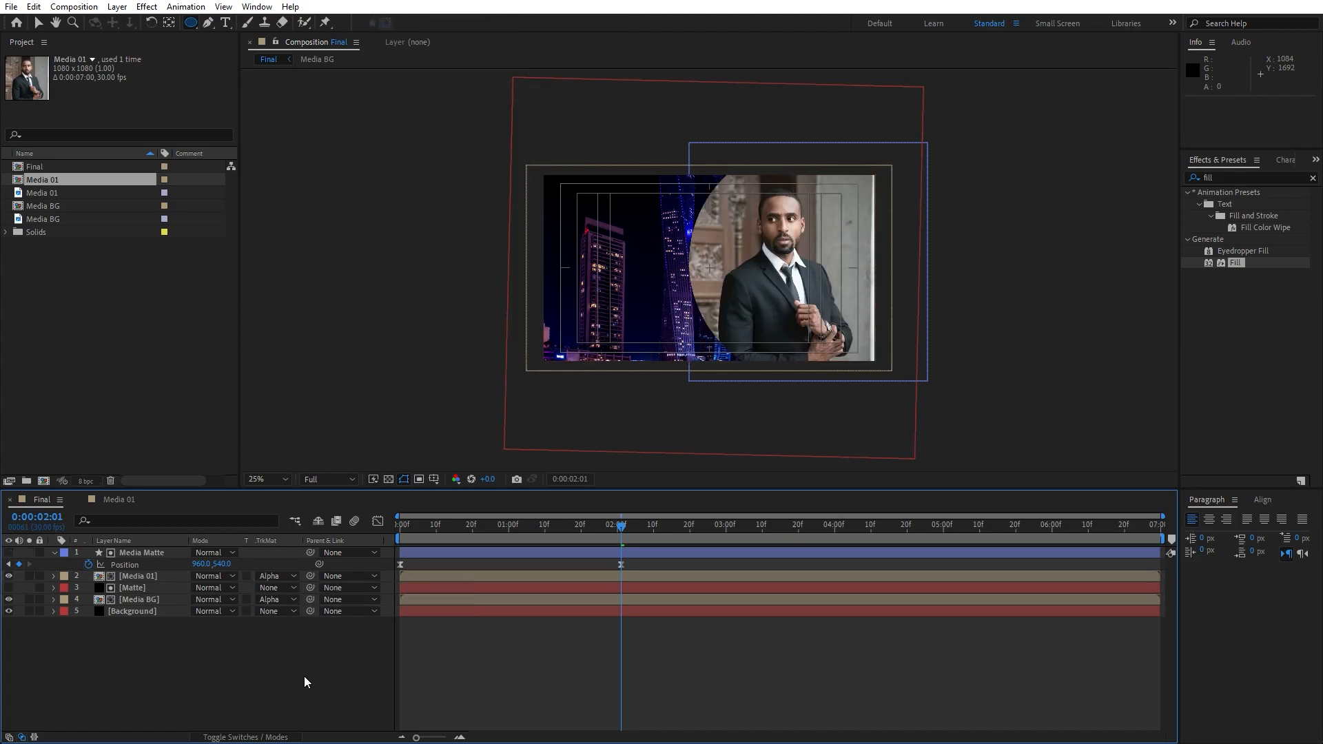
{"action": "key", "text": "space"}
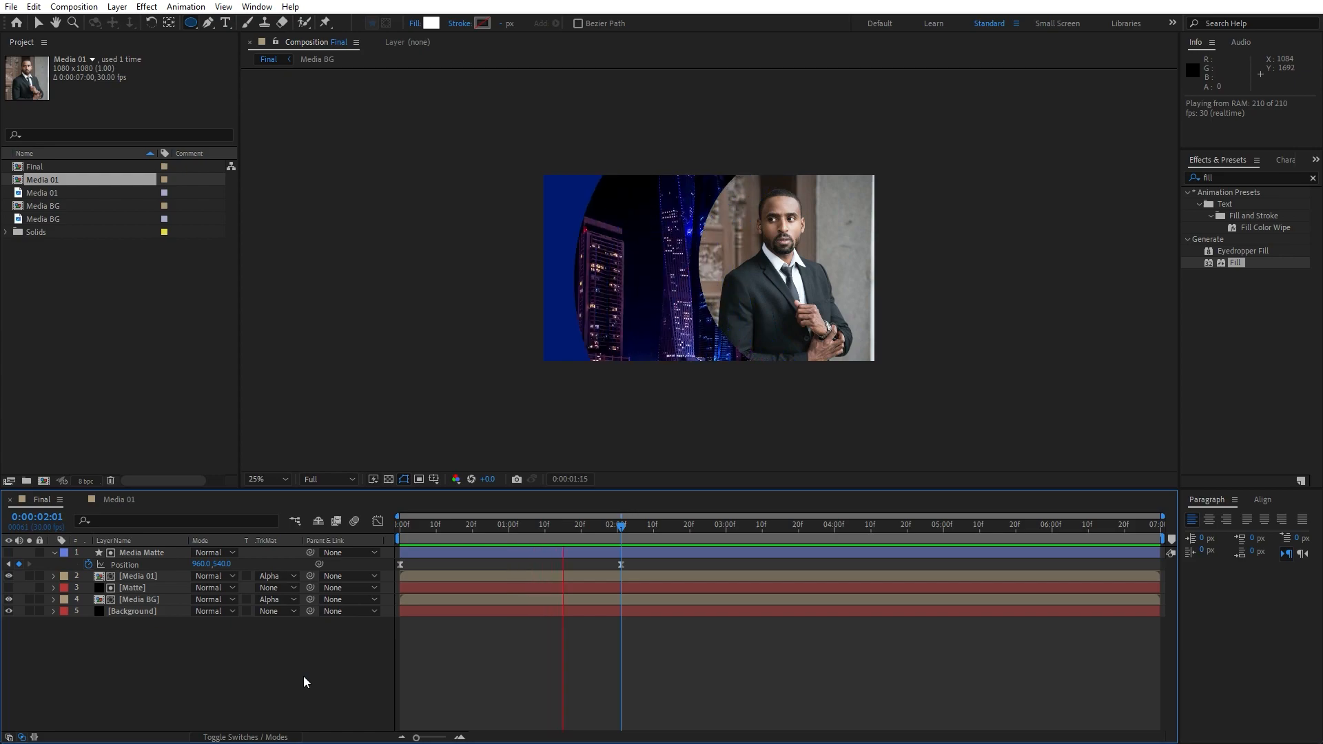
Move the Media Matte position keyframes to about 0:00:01:00 and 0:00:04:01 and preview the slower animation
{"action": "left_click", "coordinate": [656, 562]}
{"action": "left_click_drag", "start_coordinate": [657, 563], "coordinate": [426, 572]}
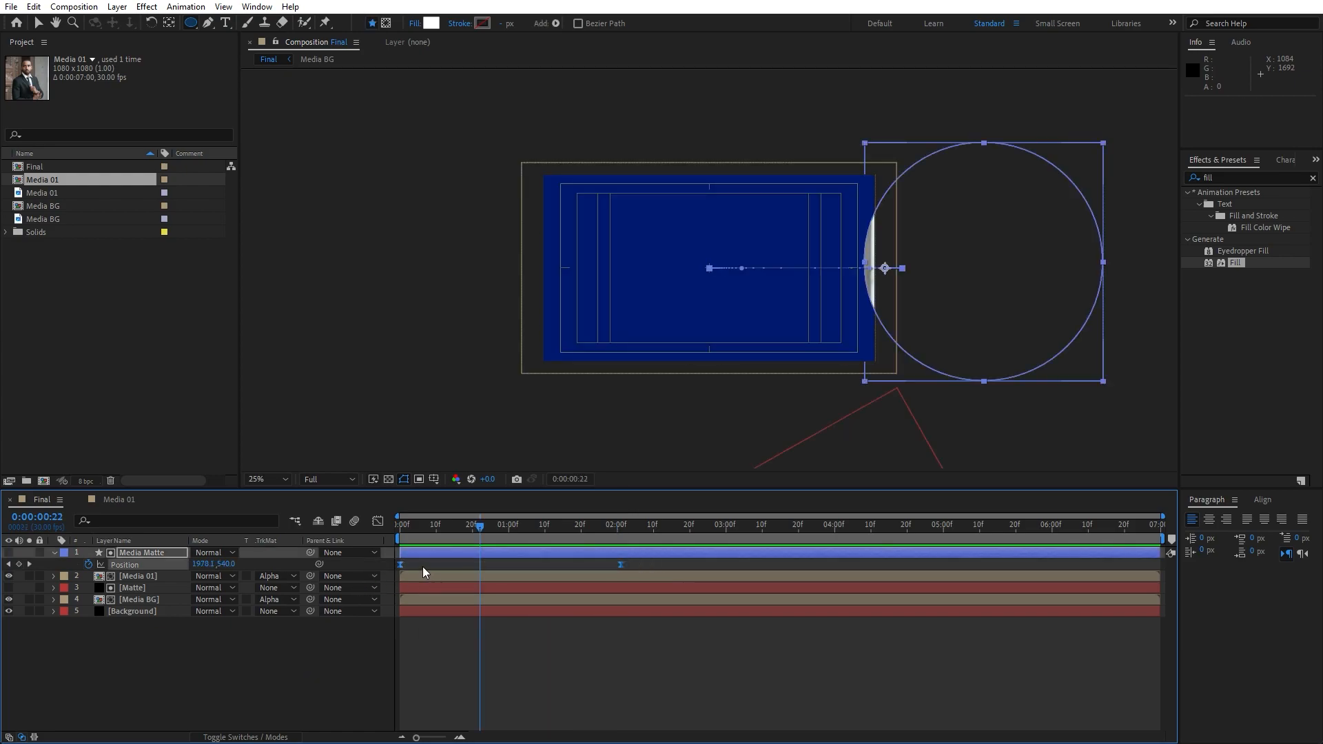
{"action": "left_click_drag", "start_coordinate": [623, 565], "coordinate": [837, 565]}
{"action": "left_click", "coordinate": [739, 564]}
{"action": "left_click", "coordinate": [274, 682]}
{"action": "key", "text": "space"}
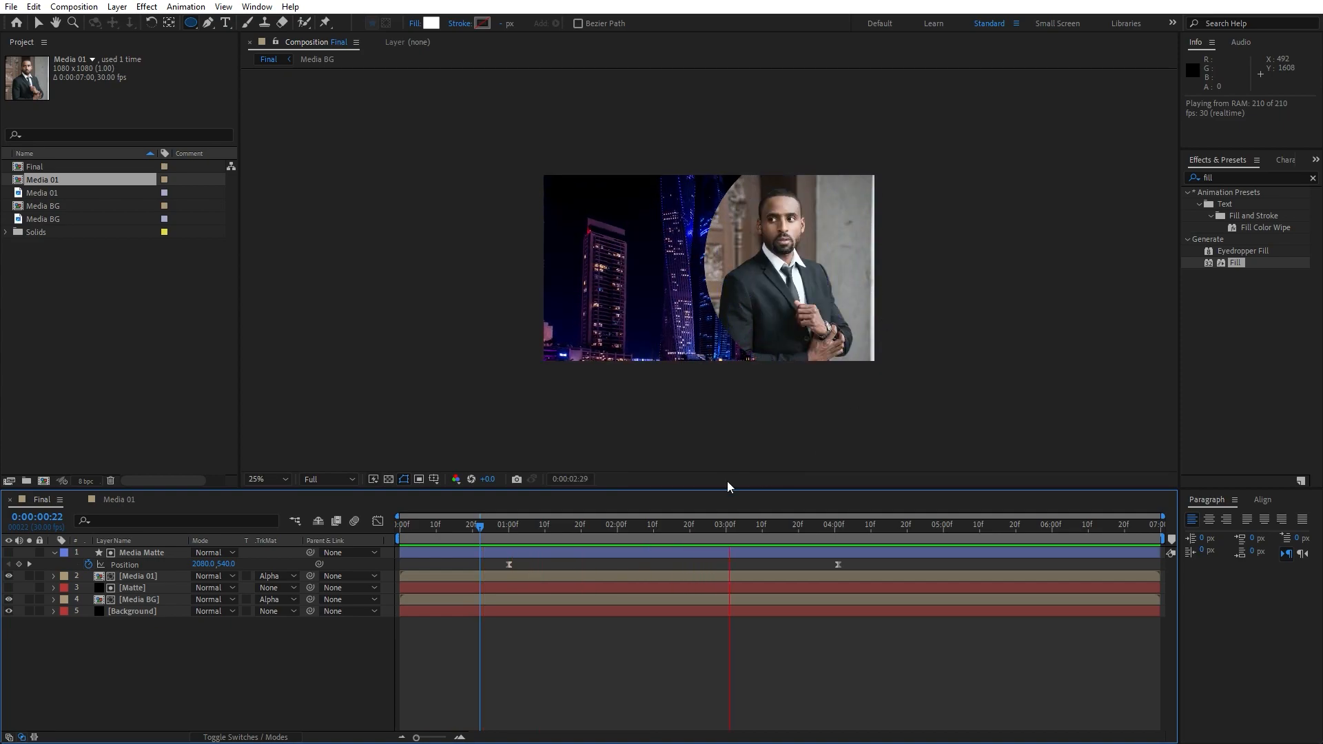
Shift both Media Matte position keyframes earlier so the motion starts at about 0:00:00:20, and collapse the layer
{"action": "left_click", "coordinate": [675, 532]}
{"action": "left_click", "coordinate": [841, 565]}
{"action": "left_click_drag", "start_coordinate": [840, 565], "coordinate": [474, 564]}
{"action": "left_click", "coordinate": [171, 659]}
{"action": "left_click", "coordinate": [53, 553]}
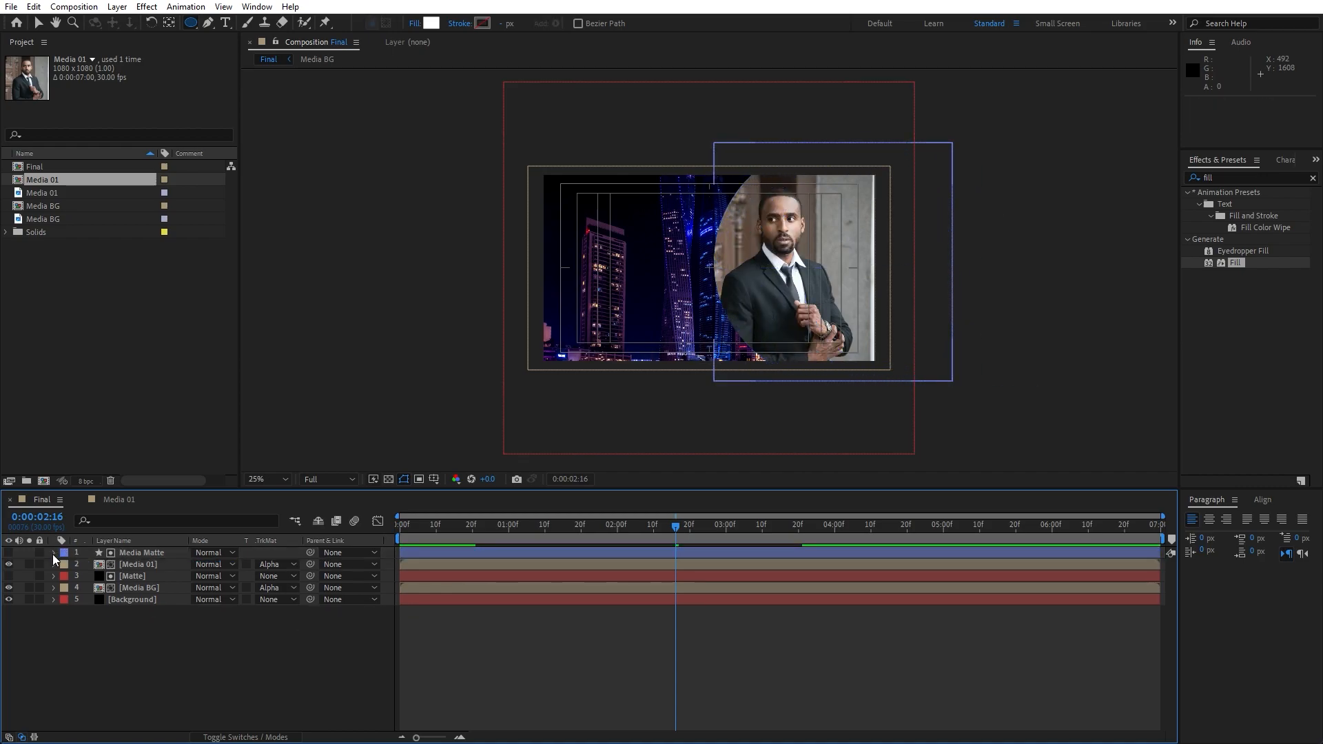
Duplicate the Media Matte and Media 01 layers together, start the copies at 0:00:00:20 and preview the staggered reveal
{"action": "left_click", "coordinate": [126, 565]}
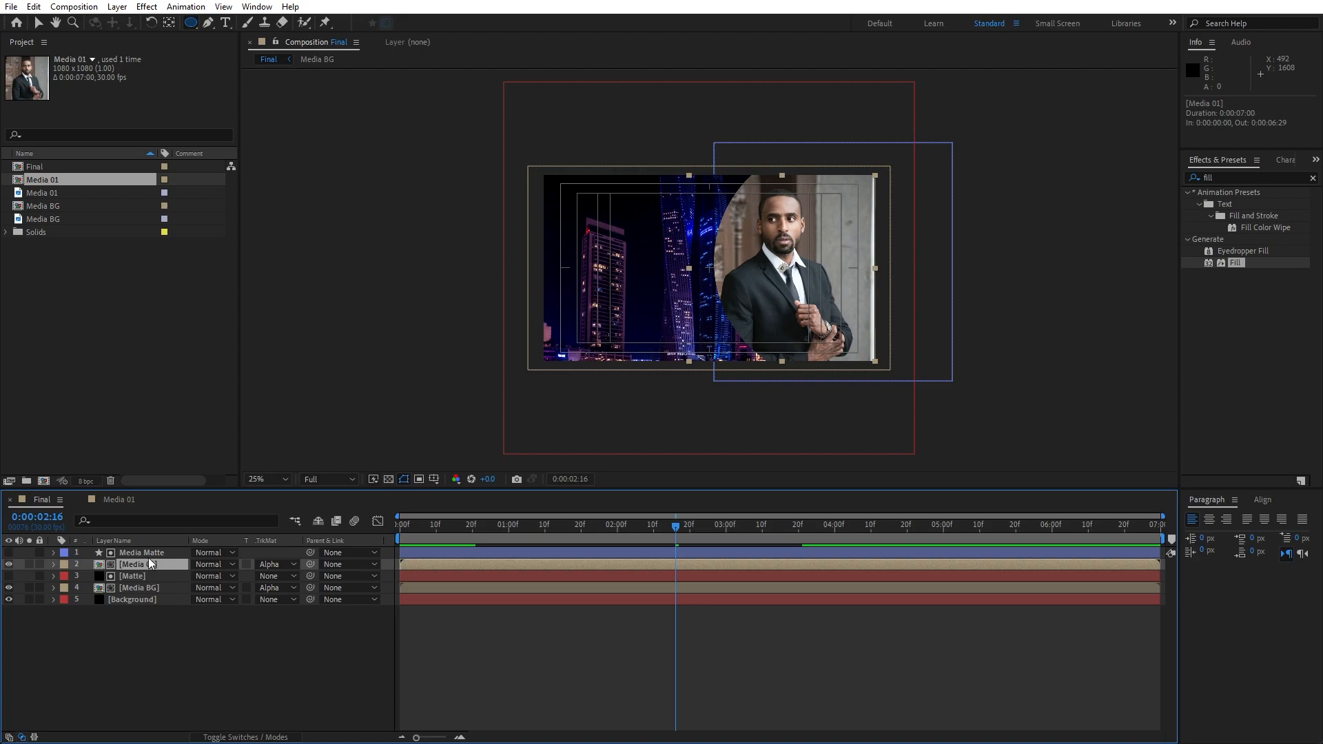
{"action": "left_click", "coordinate": [150, 553], "text": "shift"}
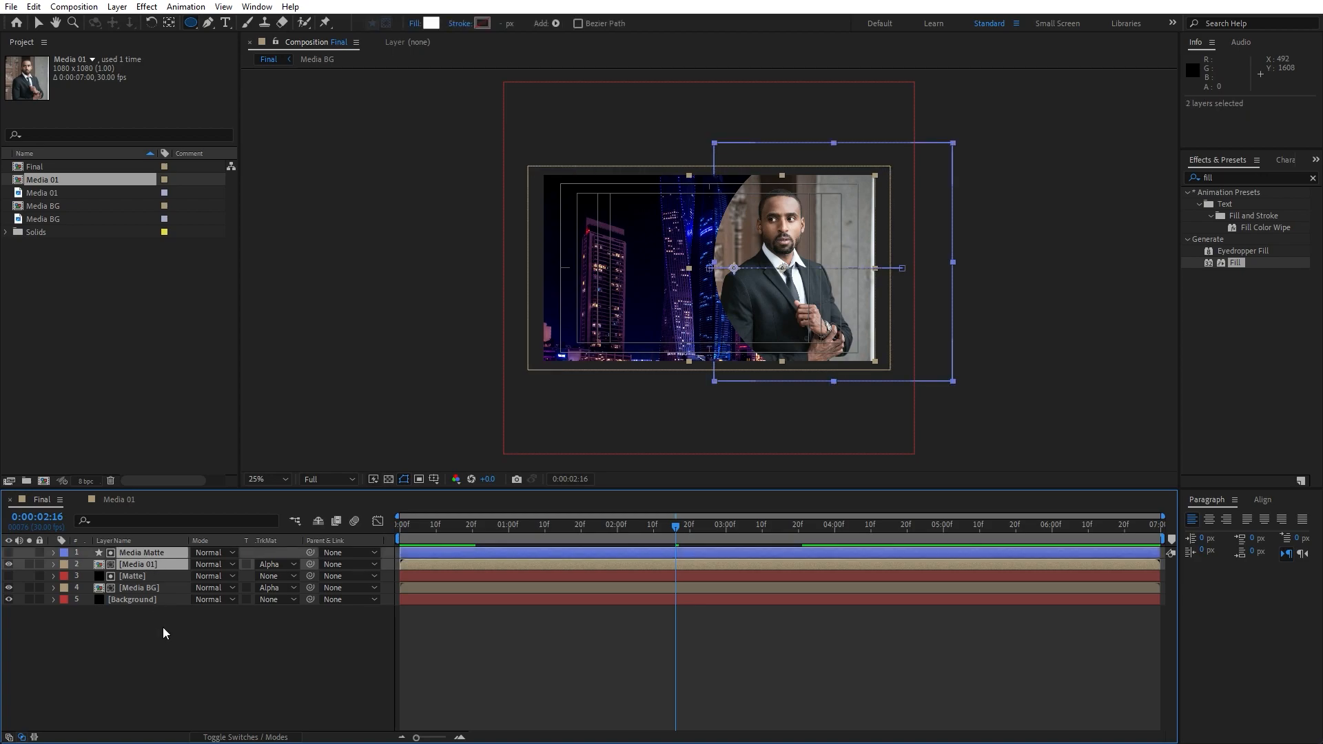
{"action": "key", "text": "ctrl+d"}
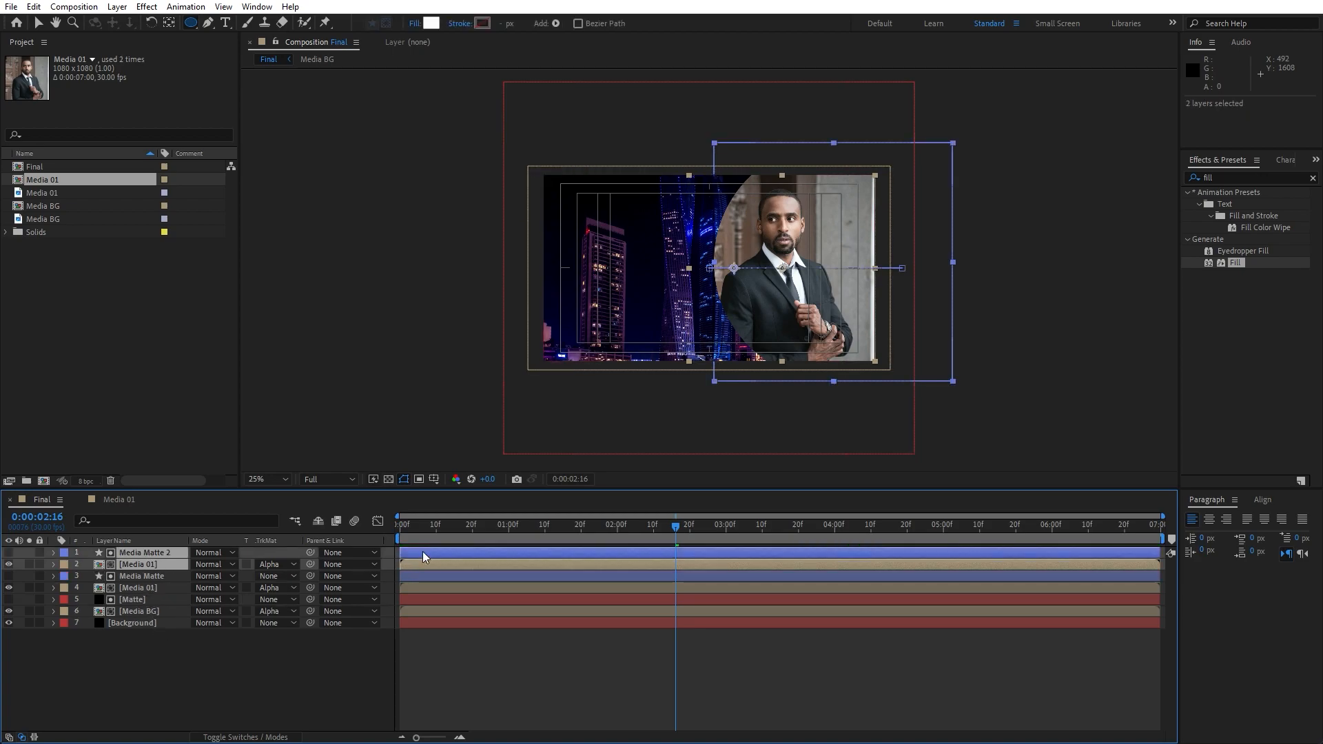
{"action": "left_click_drag", "start_coordinate": [434, 552], "coordinate": [506, 553]}
{"action": "left_click", "coordinate": [264, 687]}
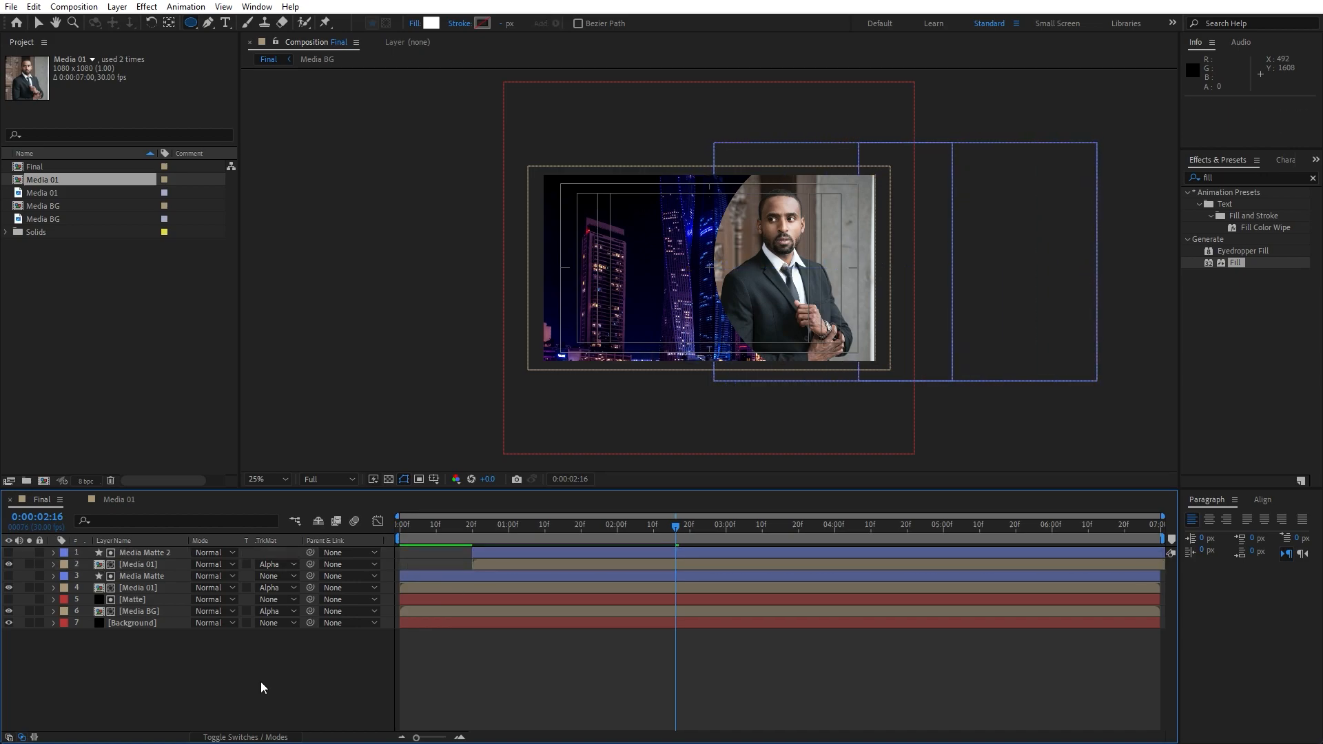
{"action": "key", "text": "space"}
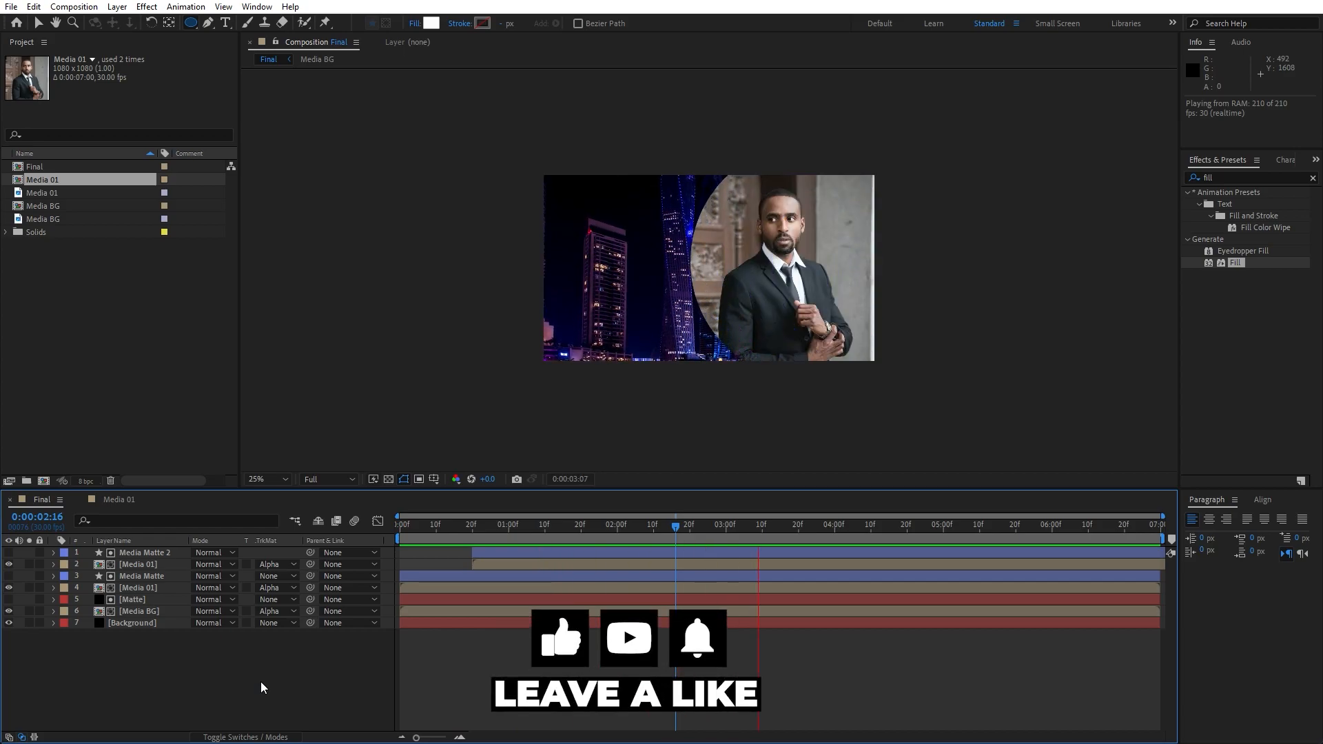
Apply the Tritone effect to the upper Media 01 copy
{"action": "left_click_drag", "start_coordinate": [480, 529], "coordinate": [567, 532]}
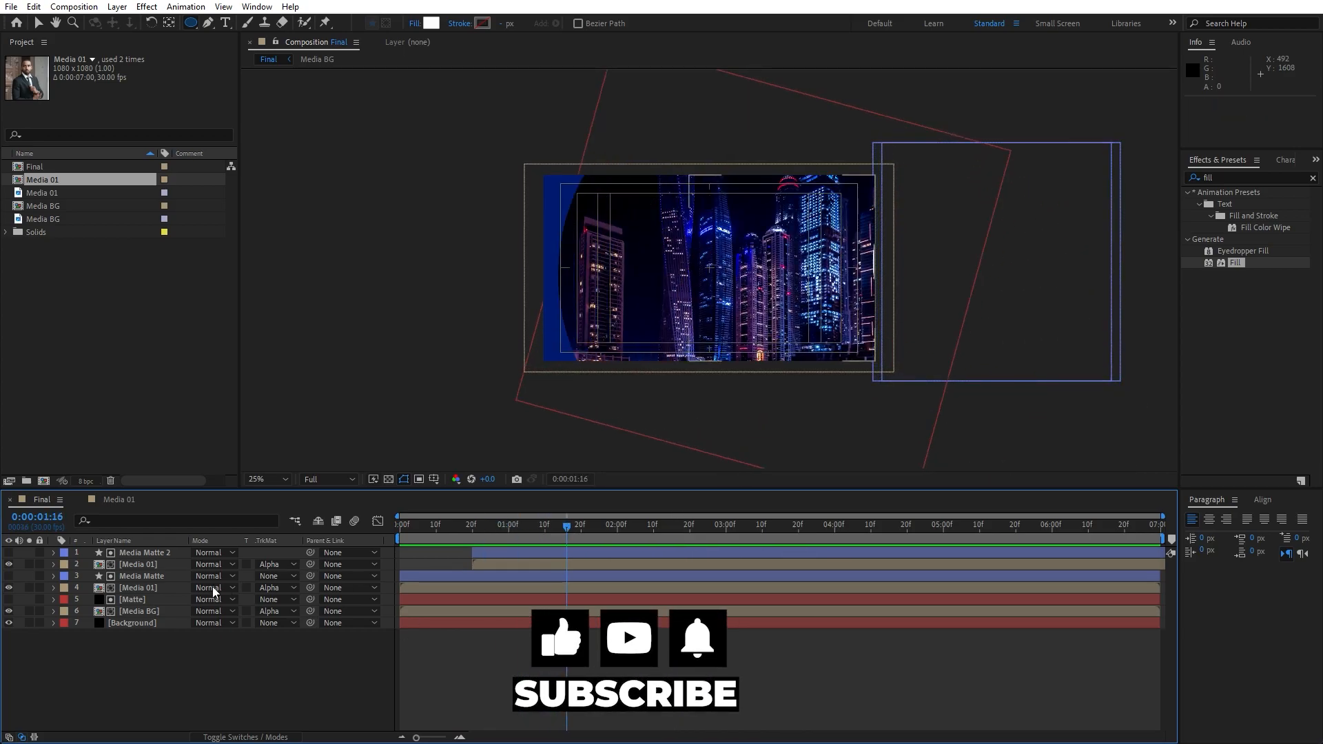
{"action": "left_click", "coordinate": [142, 564]}
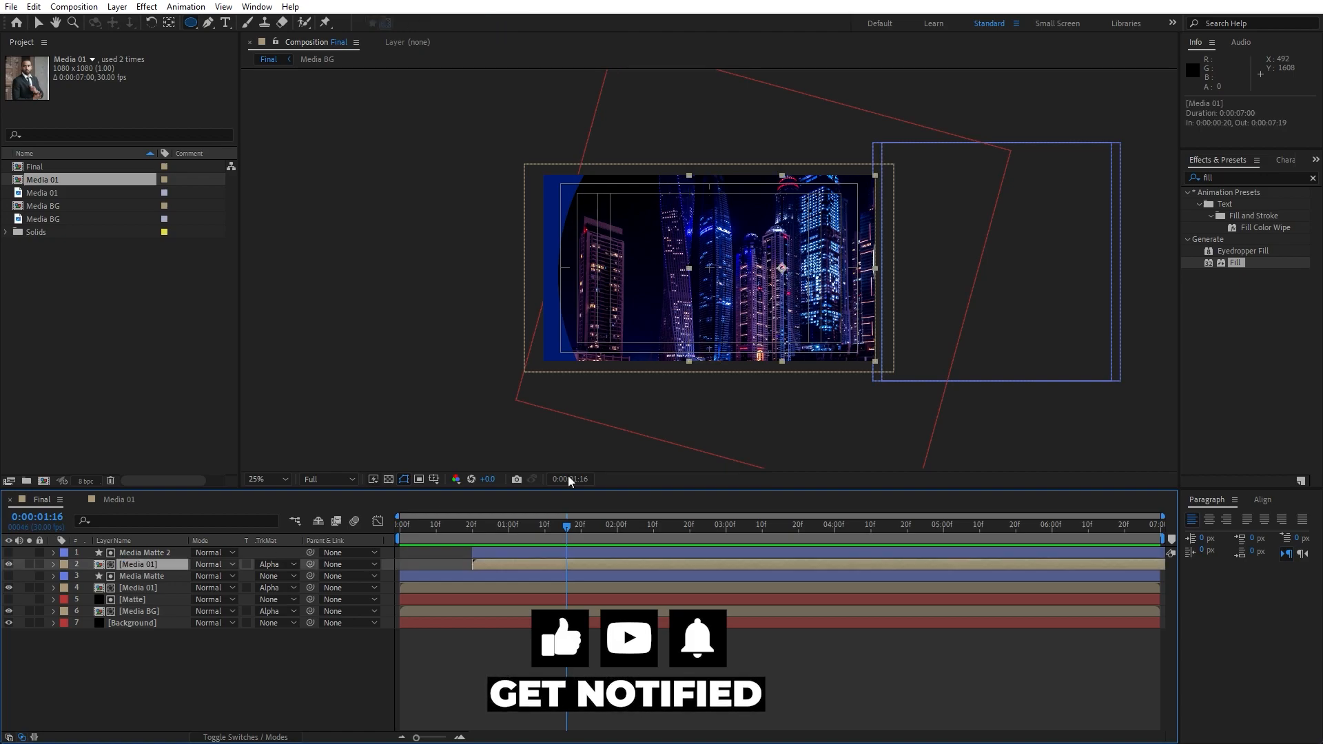
{"action": "left_click", "coordinate": [1232, 178]}
{"action": "type", "text": "t"}
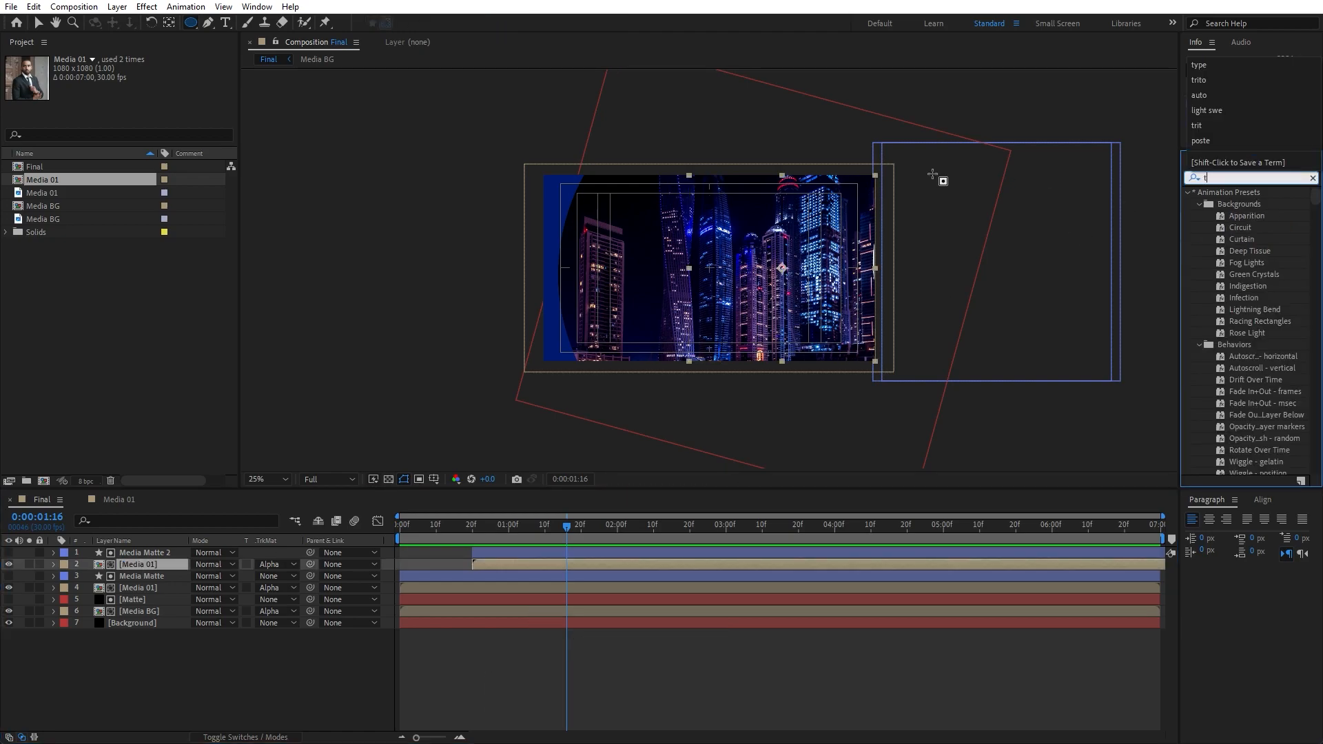
{"action": "type", "text": "rito"}
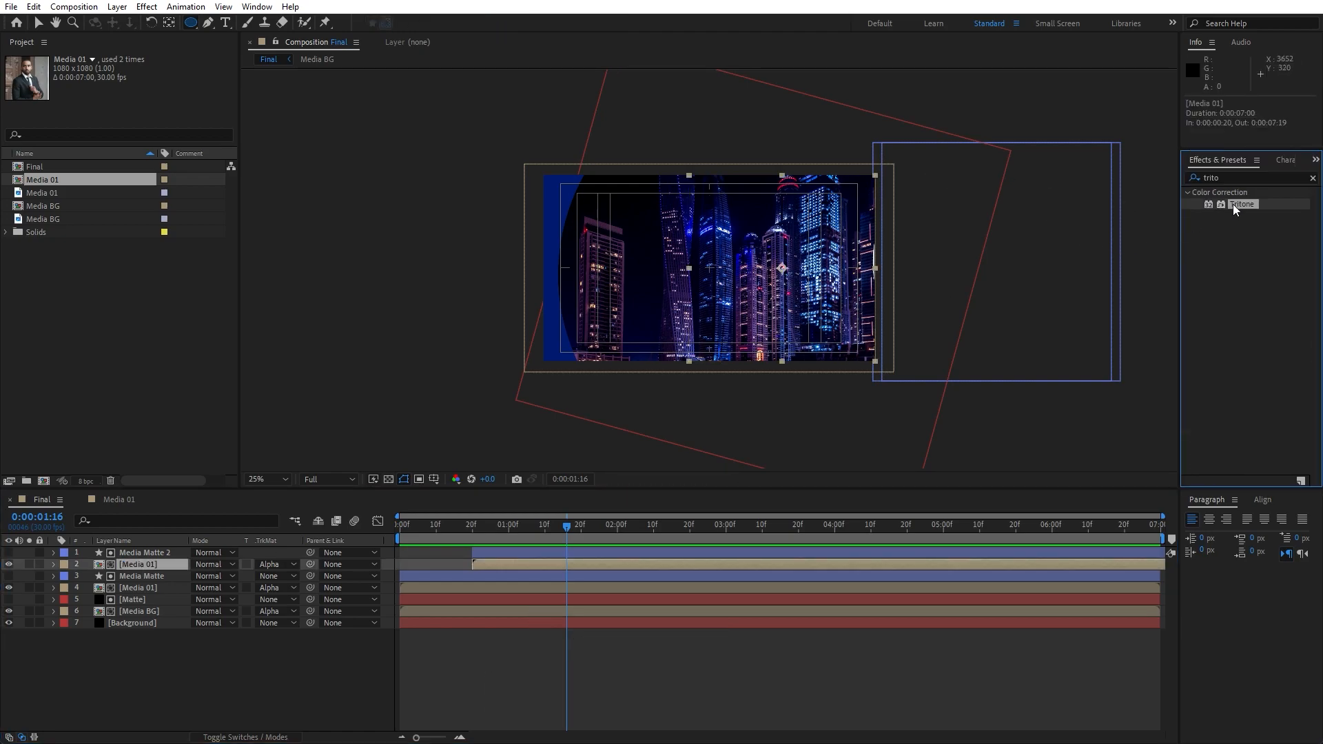
{"action": "double_click", "coordinate": [1233, 204]}
Set the Tritone midtones colour of the upper Media 01 copy to a medium blue
{"action": "left_click_drag", "start_coordinate": [552, 527], "coordinate": [730, 527]}
{"action": "left_click", "coordinate": [139, 94]}
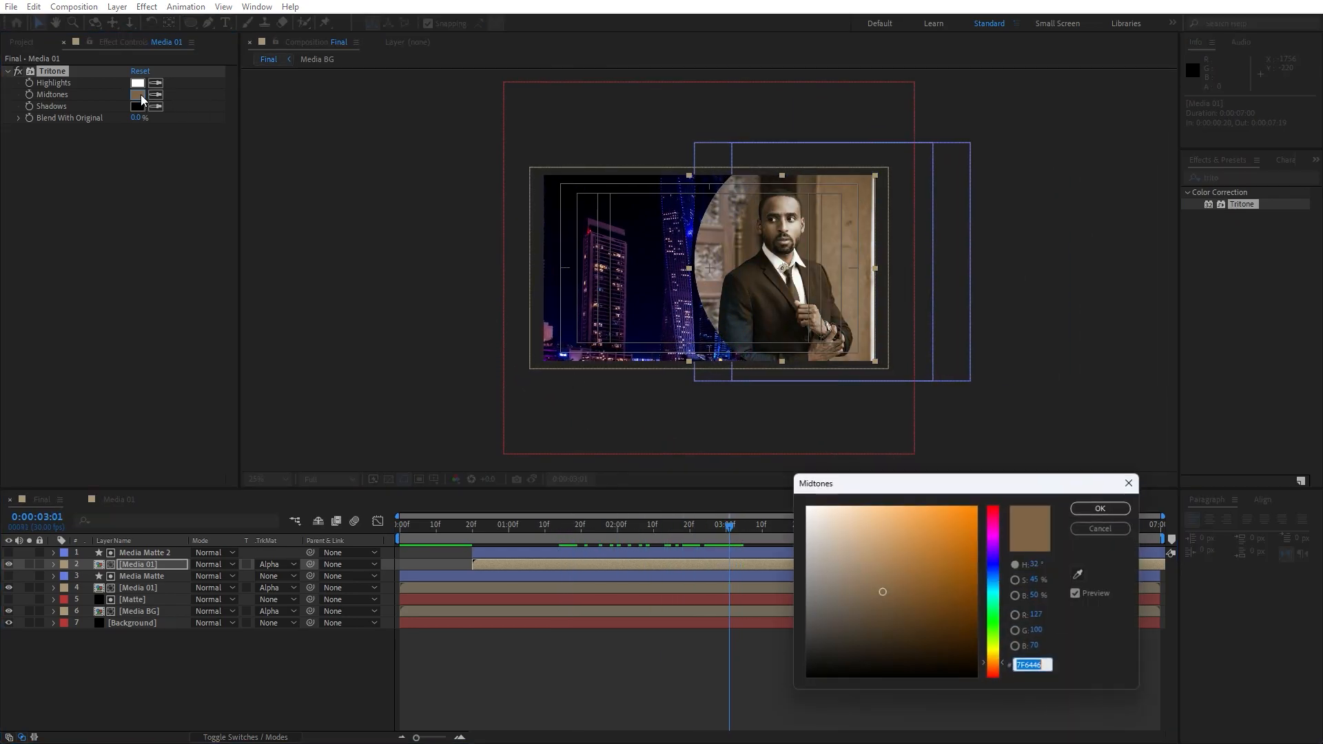
{"action": "left_click", "coordinate": [993, 575]}
{"action": "left_click_drag", "start_coordinate": [944, 587], "coordinate": [969, 561]}
{"action": "left_click", "coordinate": [1099, 507]}
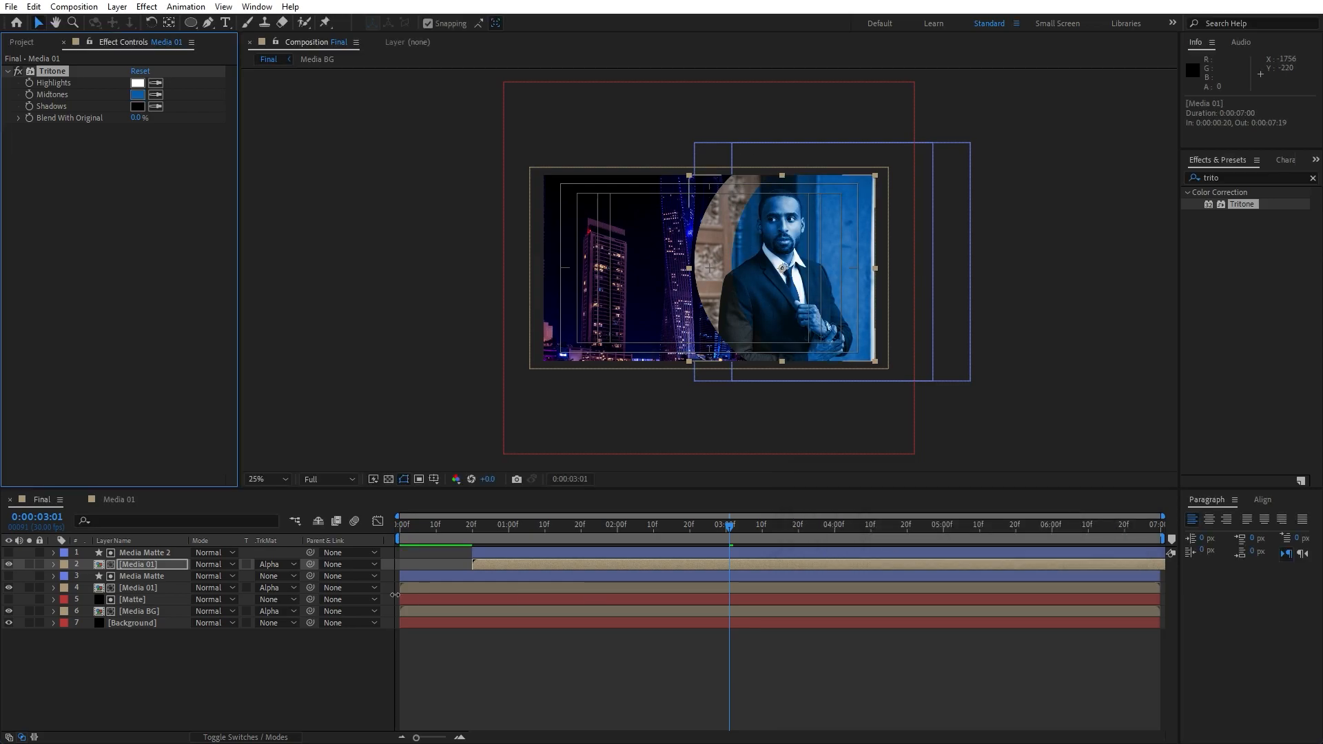
Add a Stroke layer style to the lower Media 01 layer and make the stroke white
{"action": "left_click", "coordinate": [148, 589]}
{"action": "right_click", "coordinate": [143, 588]}
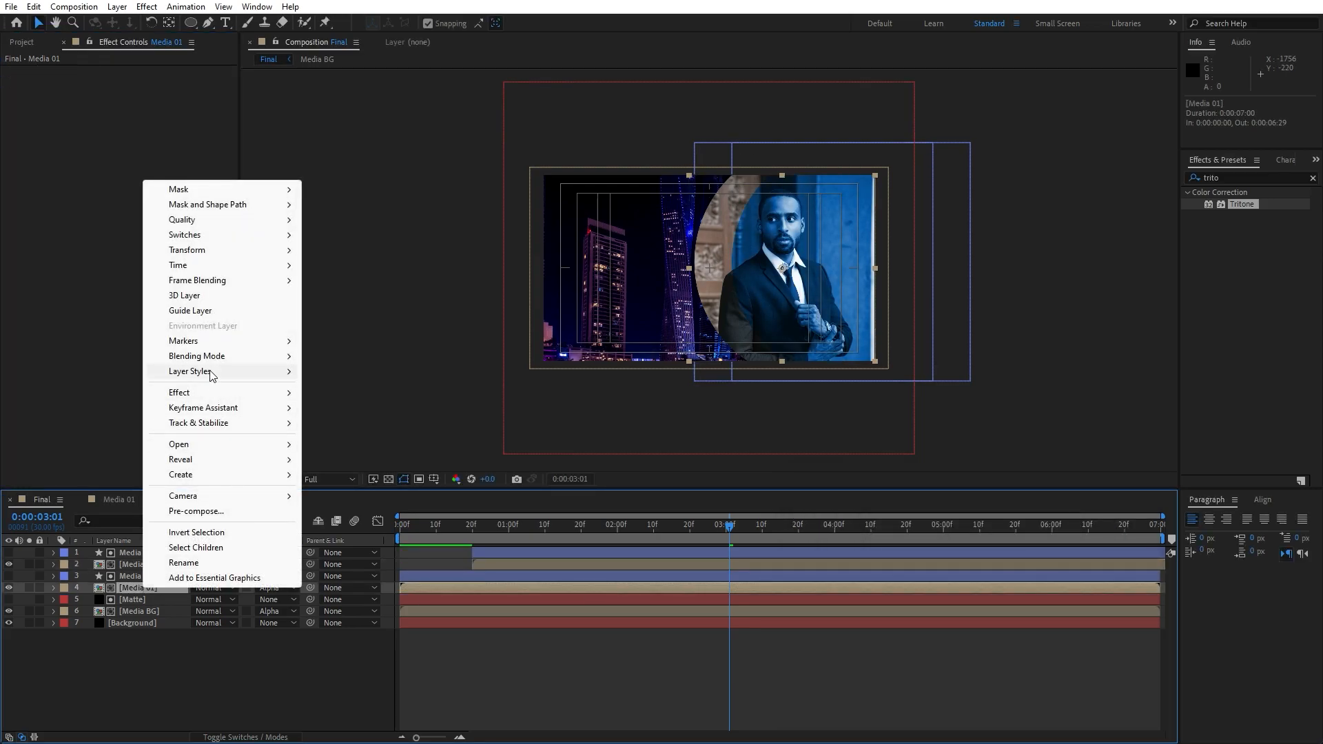
{"action": "mouse_move", "coordinate": [213, 375]}
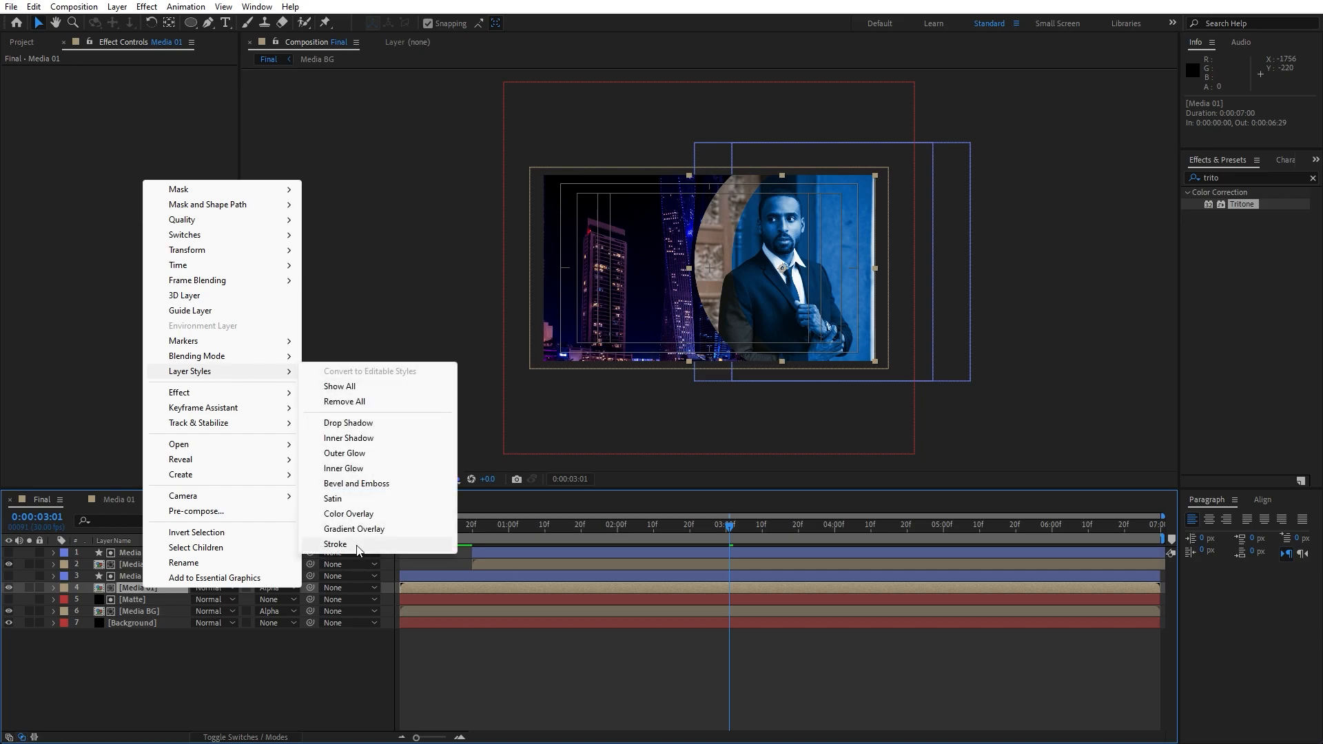
{"action": "left_click", "coordinate": [331, 545]}
{"action": "left_click", "coordinate": [77, 635]}
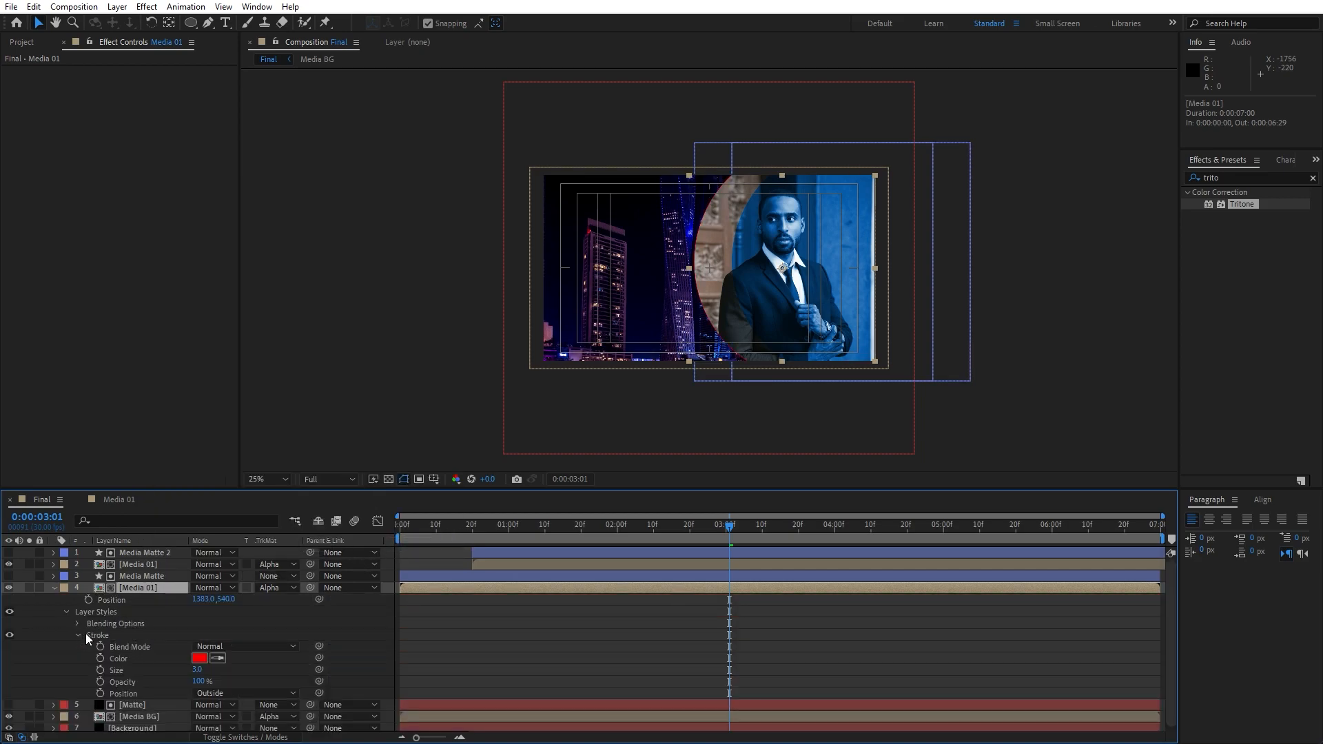
{"action": "left_click", "coordinate": [199, 658]}
{"action": "left_click_drag", "start_coordinate": [856, 606], "coordinate": [710, 406]}
{"action": "left_click", "coordinate": [1103, 512]}
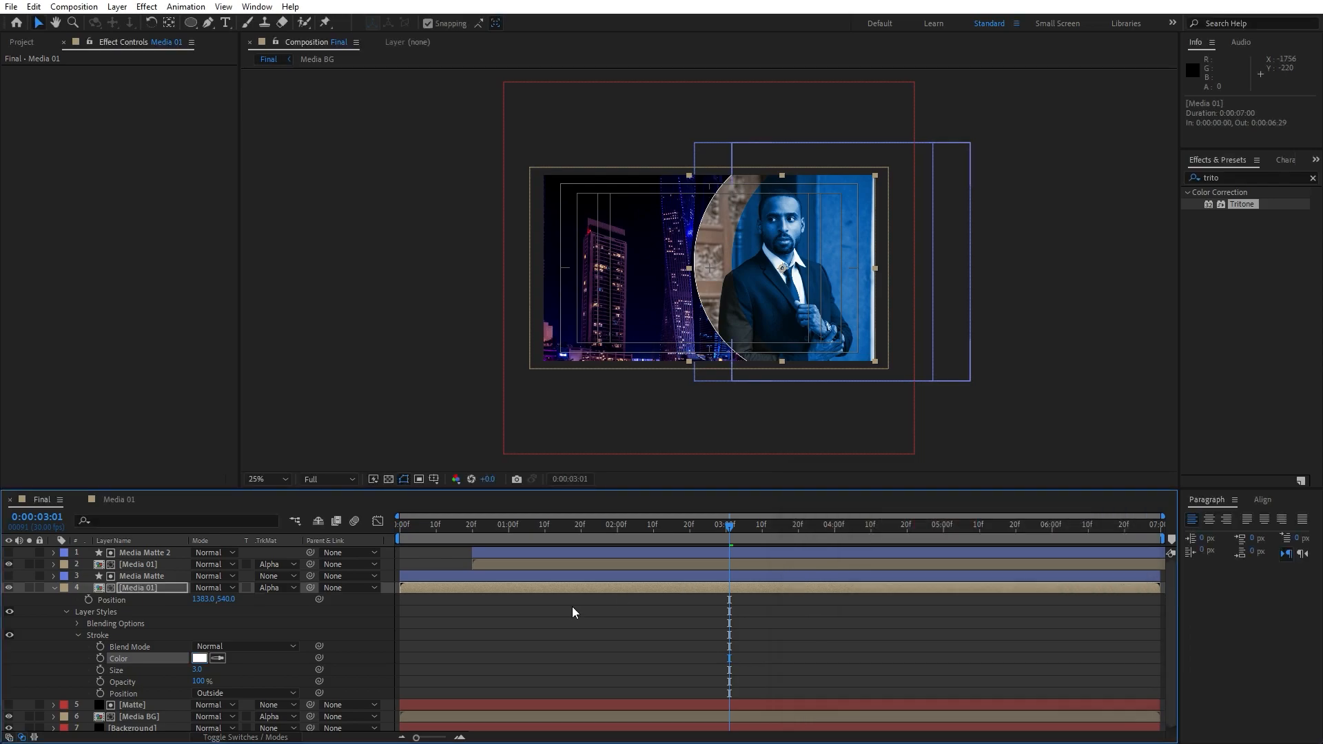
Copy the Stroke layer style to the upper Media 01 layer, collapse both layers and preview the composition at 50% zoom
{"action": "left_click", "coordinate": [110, 634]}
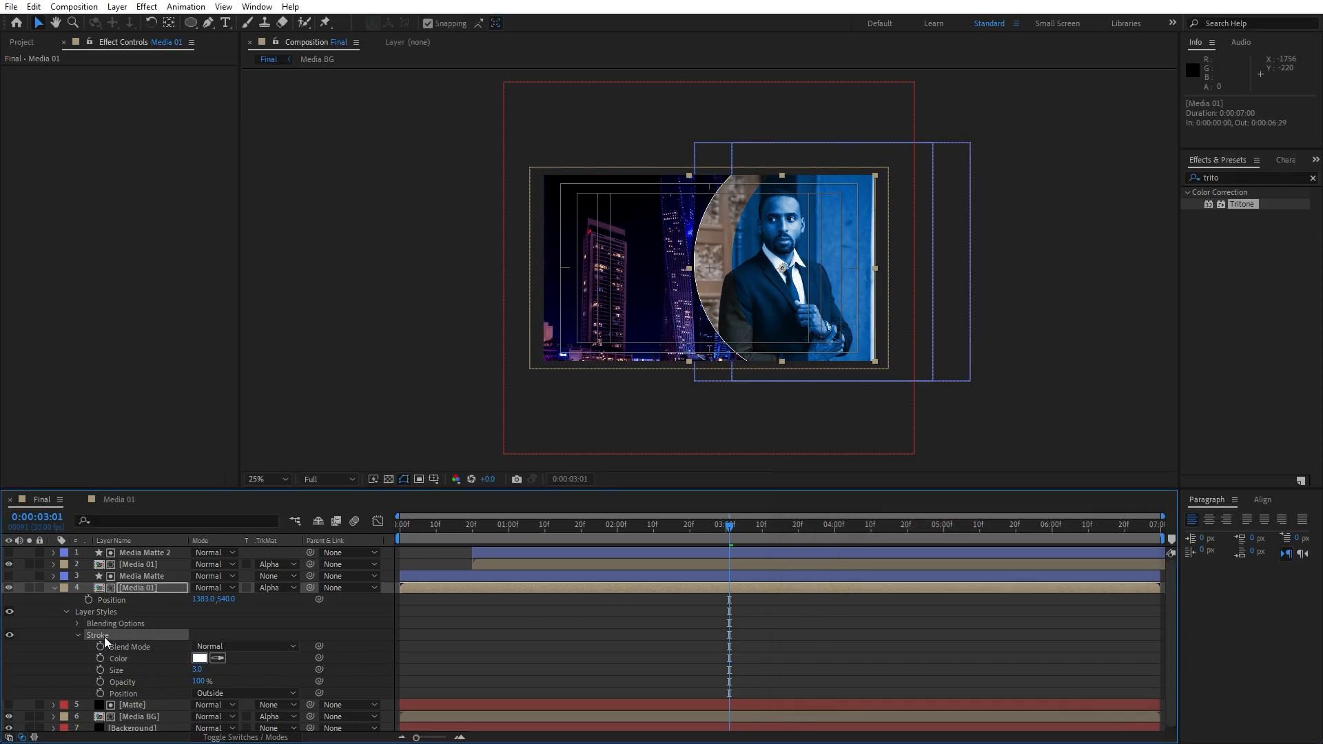
{"action": "left_click", "coordinate": [137, 565]}
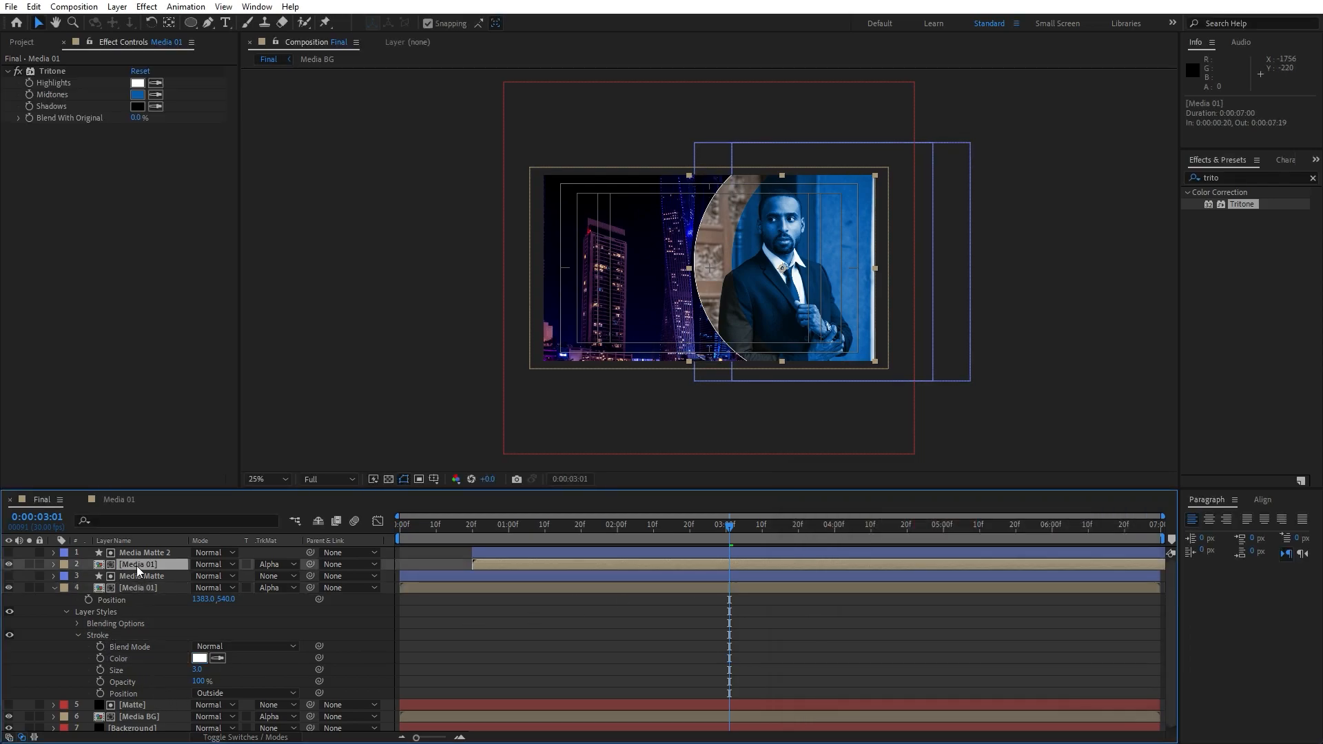
{"action": "key", "text": "ctrl+v"}
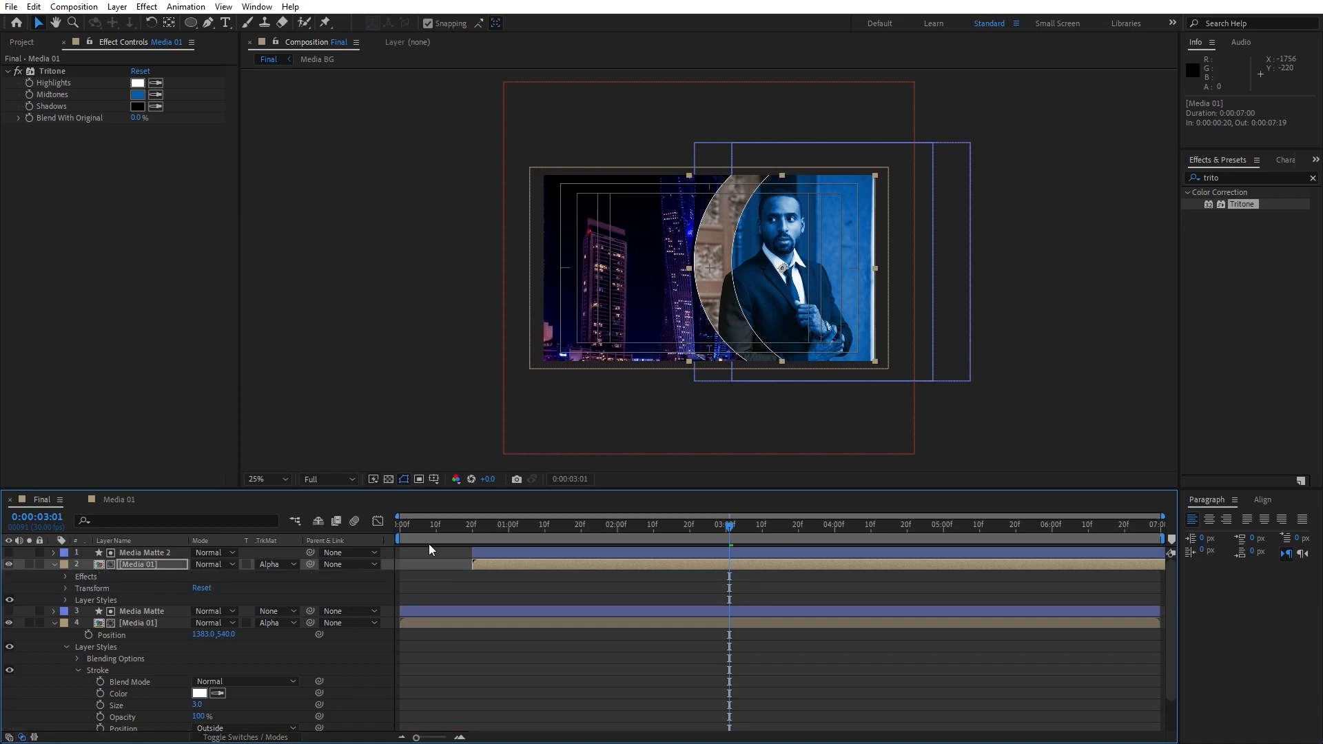
{"action": "left_click", "coordinate": [54, 564]}
{"action": "left_click", "coordinate": [54, 587]}
{"action": "left_click", "coordinate": [127, 692]}
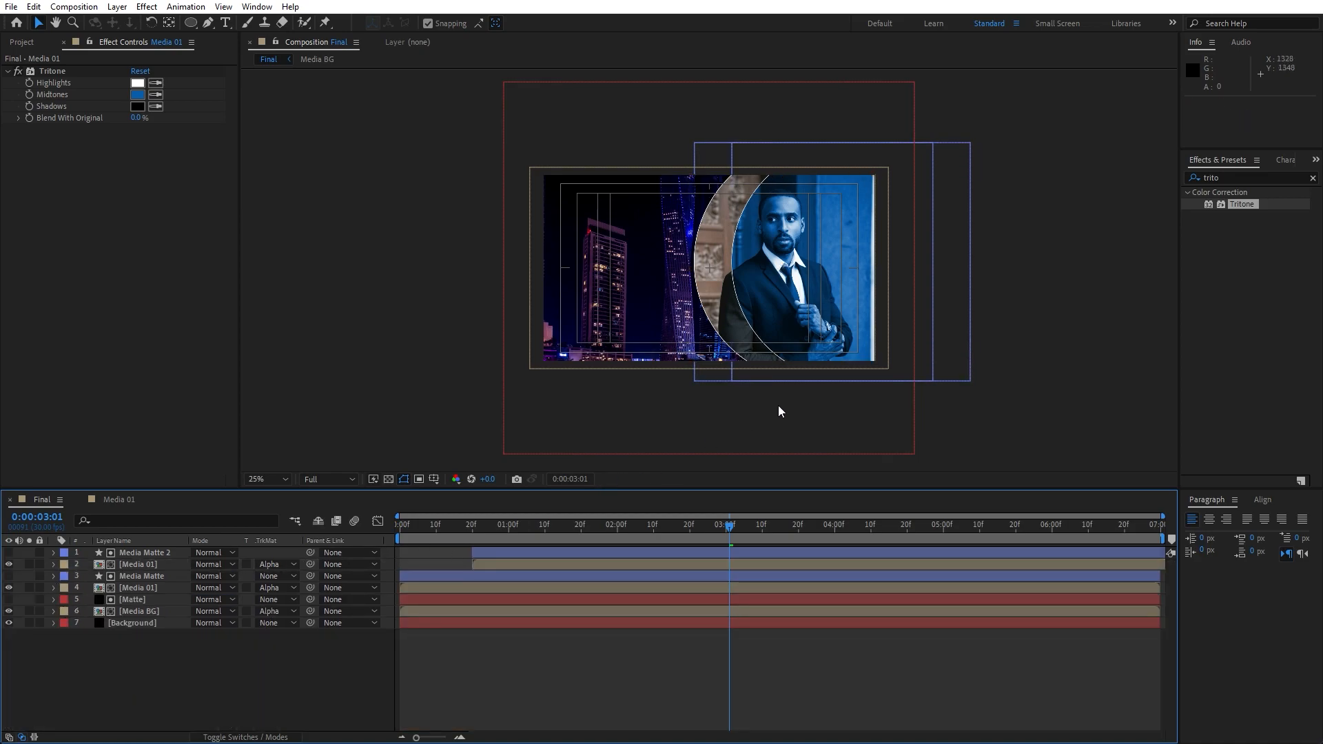
{"action": "key", "text": "period"}
{"action": "key", "text": "space"}
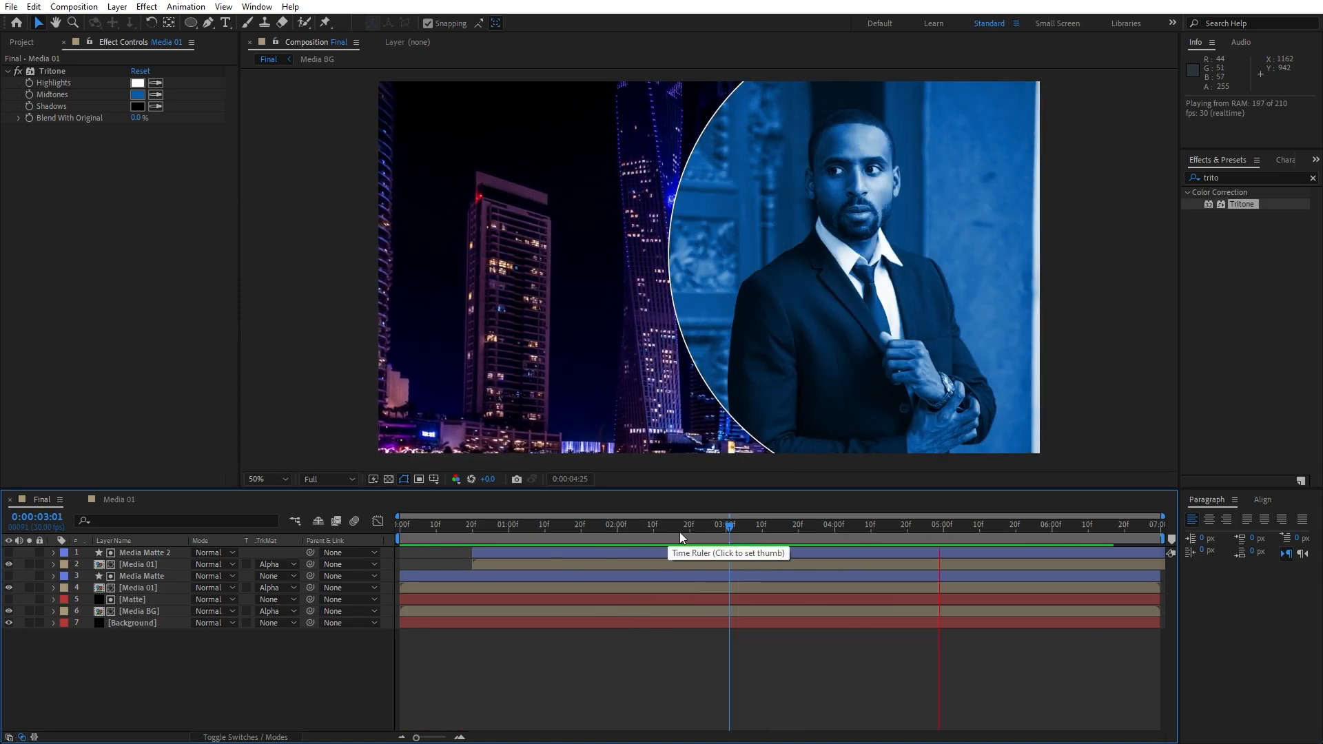
At 0:00:03:18, add a white Montserrat ExtraBold text reading CORPORATE over the city buildings
{"action": "left_click", "coordinate": [796, 530]}
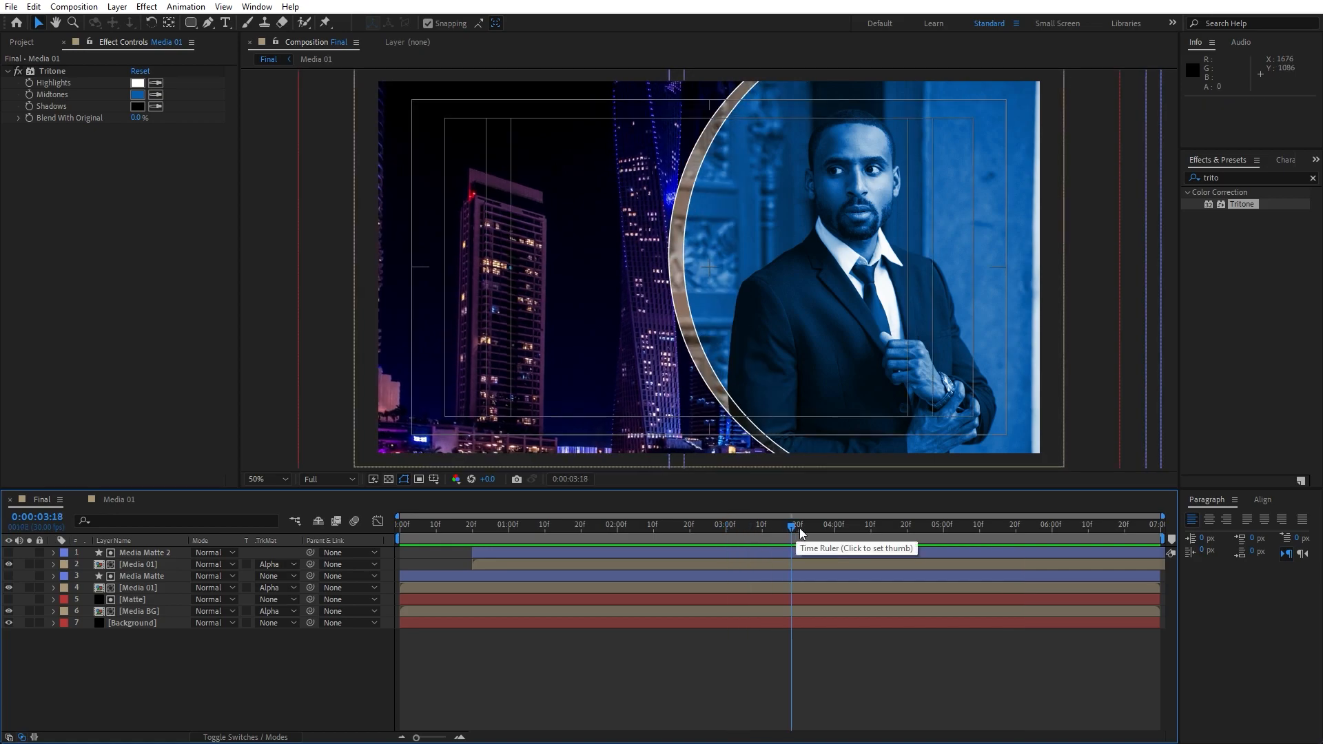
{"action": "left_click", "coordinate": [225, 23]}
{"action": "left_click", "coordinate": [461, 193]}
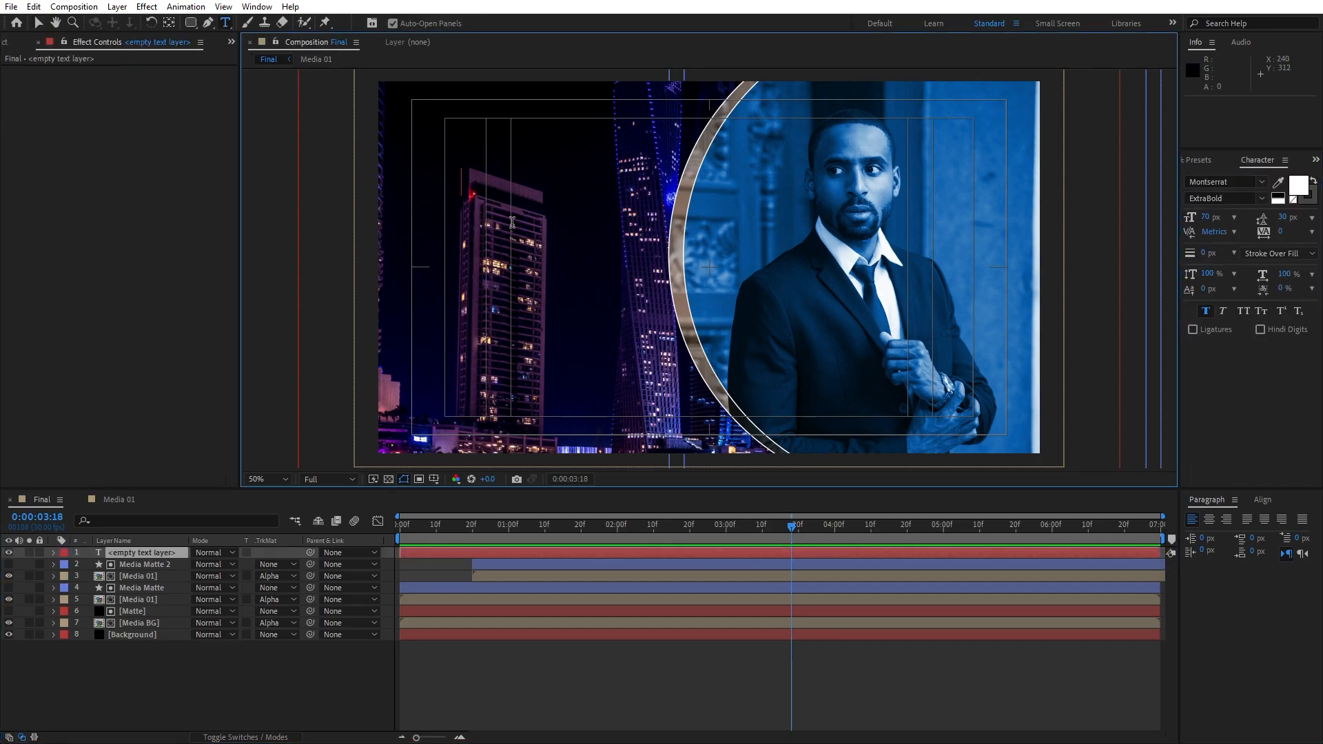
{"action": "type", "text": "CORPORATE"}
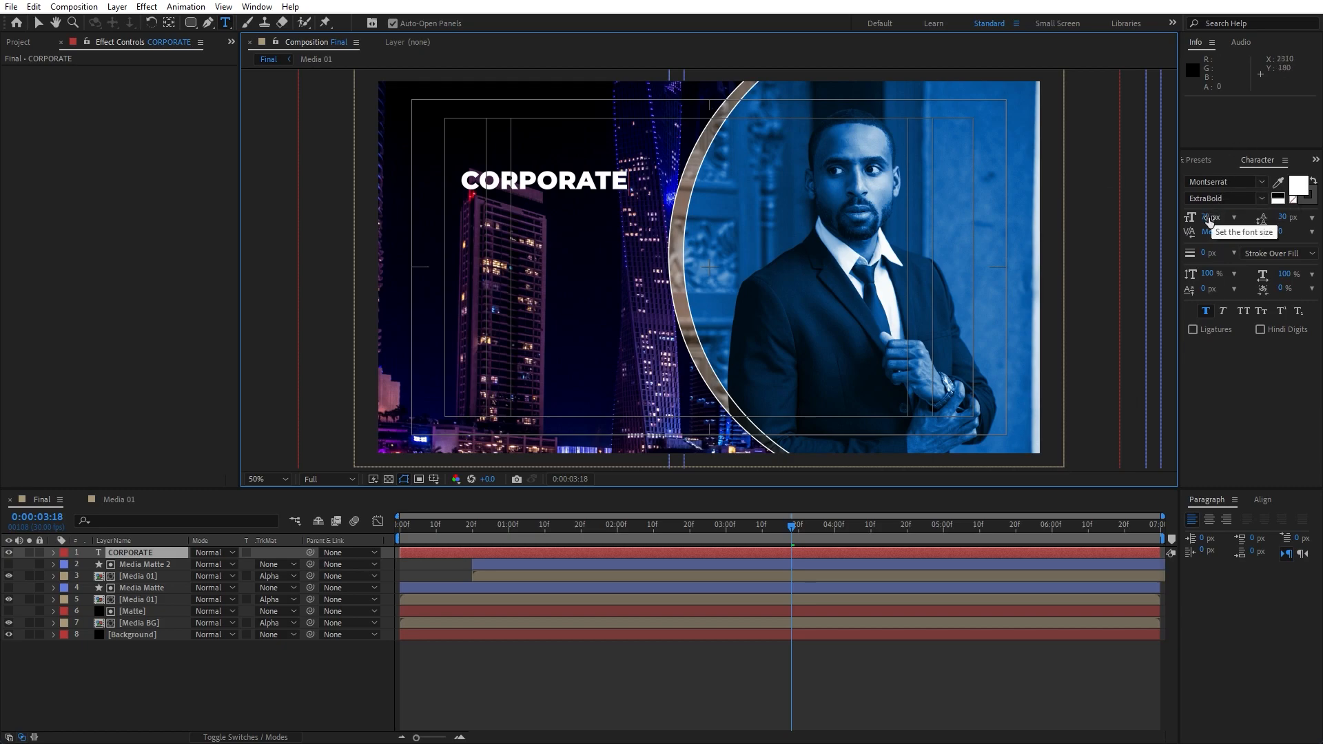
Nudge the CORPORATE text layer to position 240, 332
{"action": "left_click", "coordinate": [114, 552]}
{"action": "key", "text": "shift+Down"}
{"action": "key", "text": "shift+Down"}
{"action": "key", "text": "shift+Left"}
{"action": "key", "text": "shift+Right"}
{"action": "key", "text": "shift+Right"}
{"action": "key", "text": "shift+Left"}
{"action": "key", "text": "shift+Left"}
{"action": "key", "text": "shift+Up"}
{"action": "key", "text": "shift+Up"}
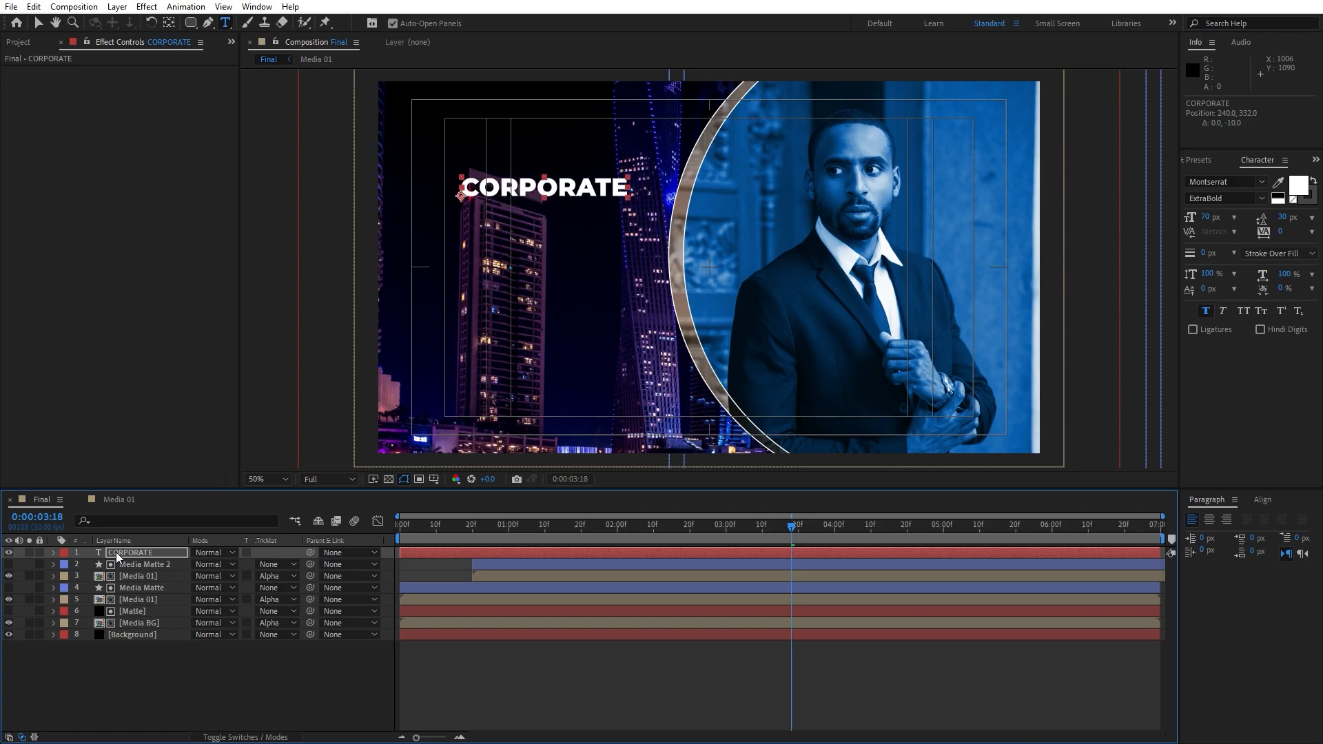
Duplicate the CORPORATE text layer and nudge the copy down so it sits directly beneath the original
{"action": "left_click", "coordinate": [134, 563]}
{"action": "left_click", "coordinate": [134, 552]}
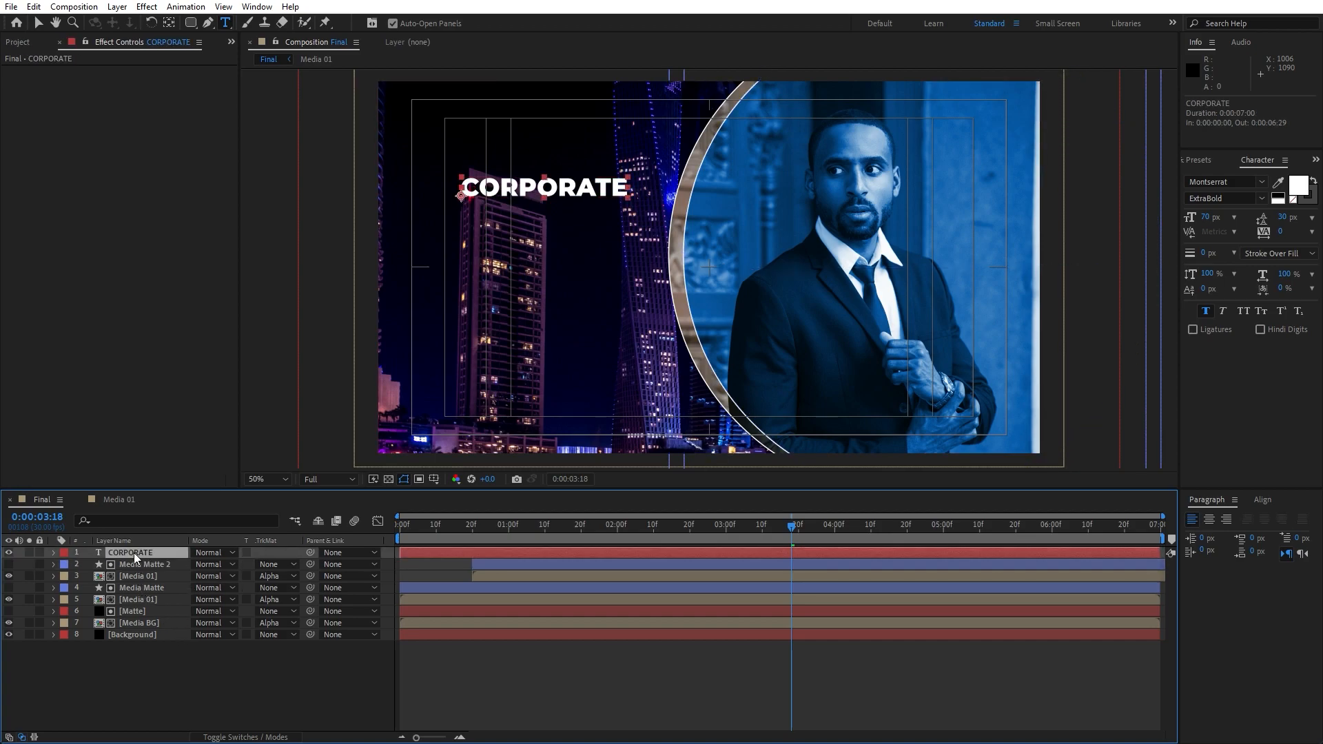
{"action": "left_click", "coordinate": [33, 6]}
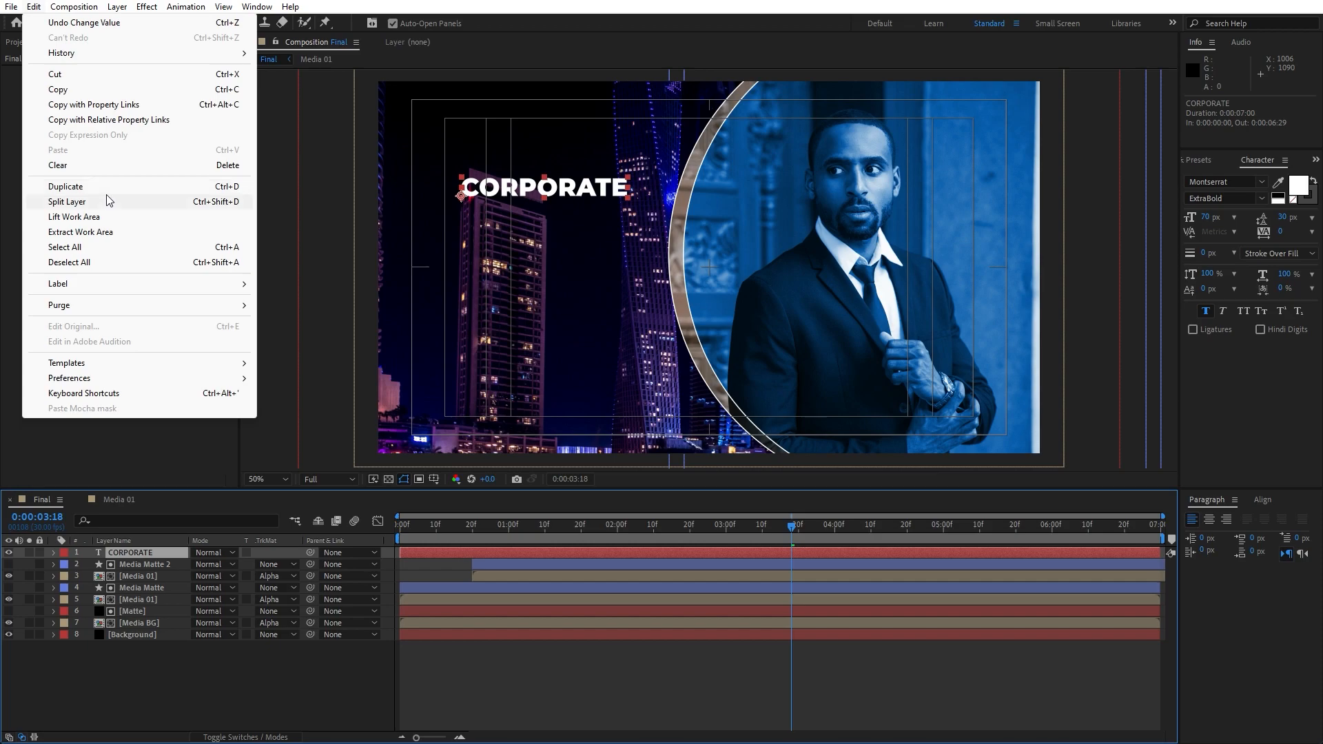
{"action": "left_click", "coordinate": [105, 188]}
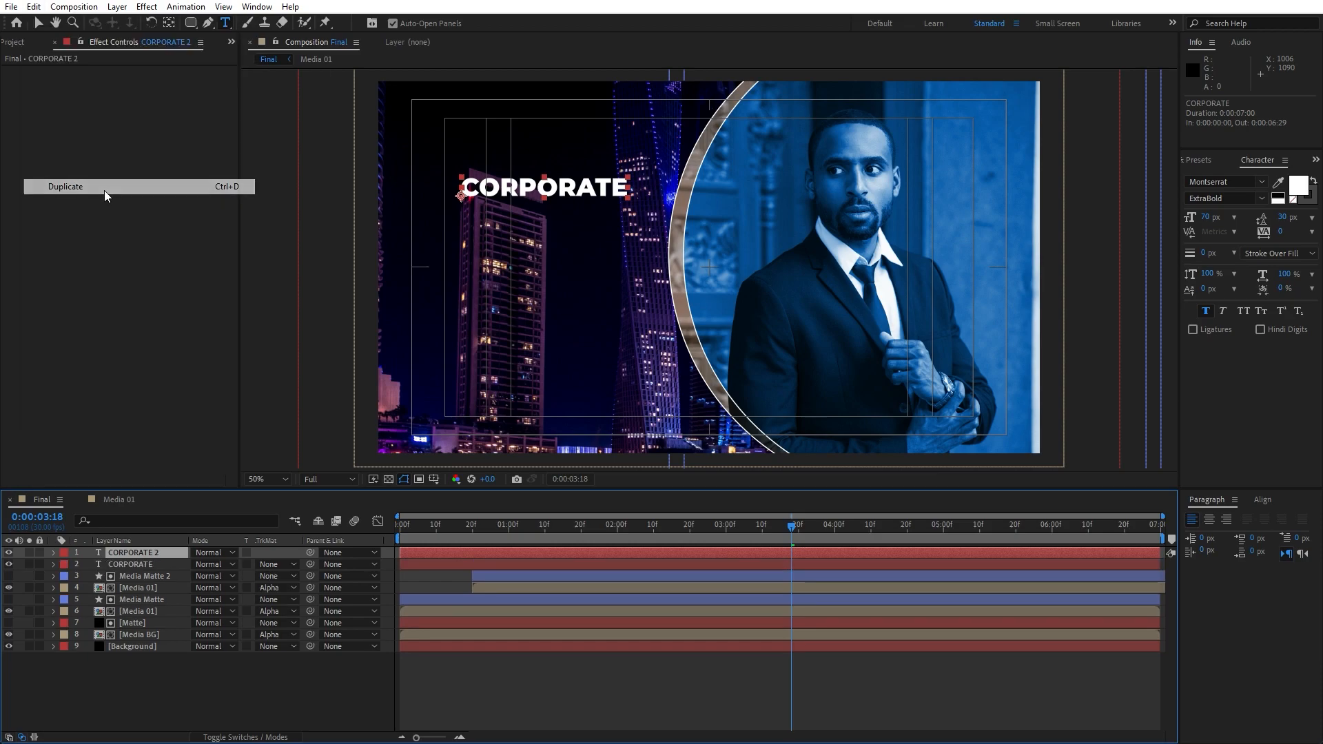
{"action": "key", "text": "shift+Down"}
{"action": "key", "text": "shift+Down"}
{"action": "key", "text": "shift+Down"}
{"action": "key", "text": "shift+Down"}
{"action": "key", "text": "shift+Down"}
{"action": "key", "text": "shift+Down"}
{"action": "key", "text": "shift+Down"}
{"action": "key", "text": "shift+Down"}
{"action": "key", "text": "Up"}
{"action": "key", "text": "Up"}
Change the duplicated text to SLIDESHOW and format it as Montserrat Regular at 35 px
{"action": "double_click", "coordinate": [139, 552]}
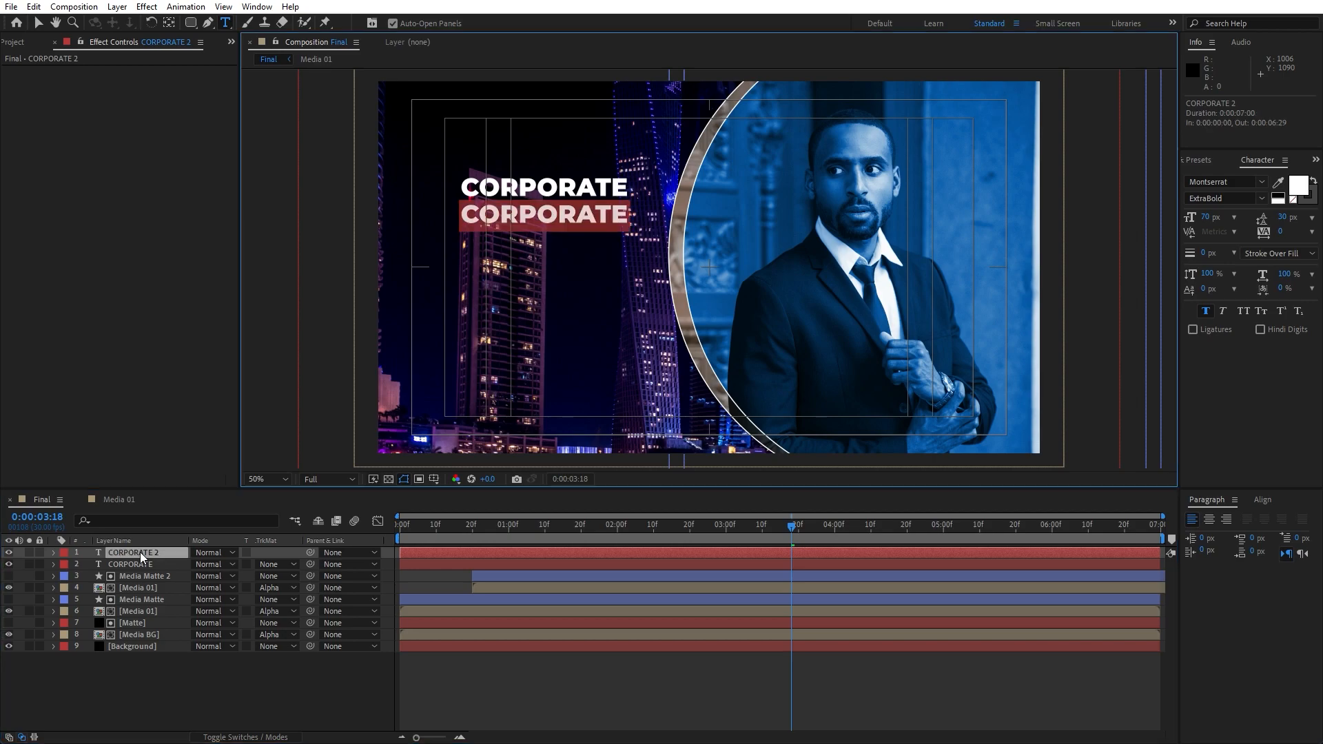
{"action": "type", "text": "SLIDESHOW"}
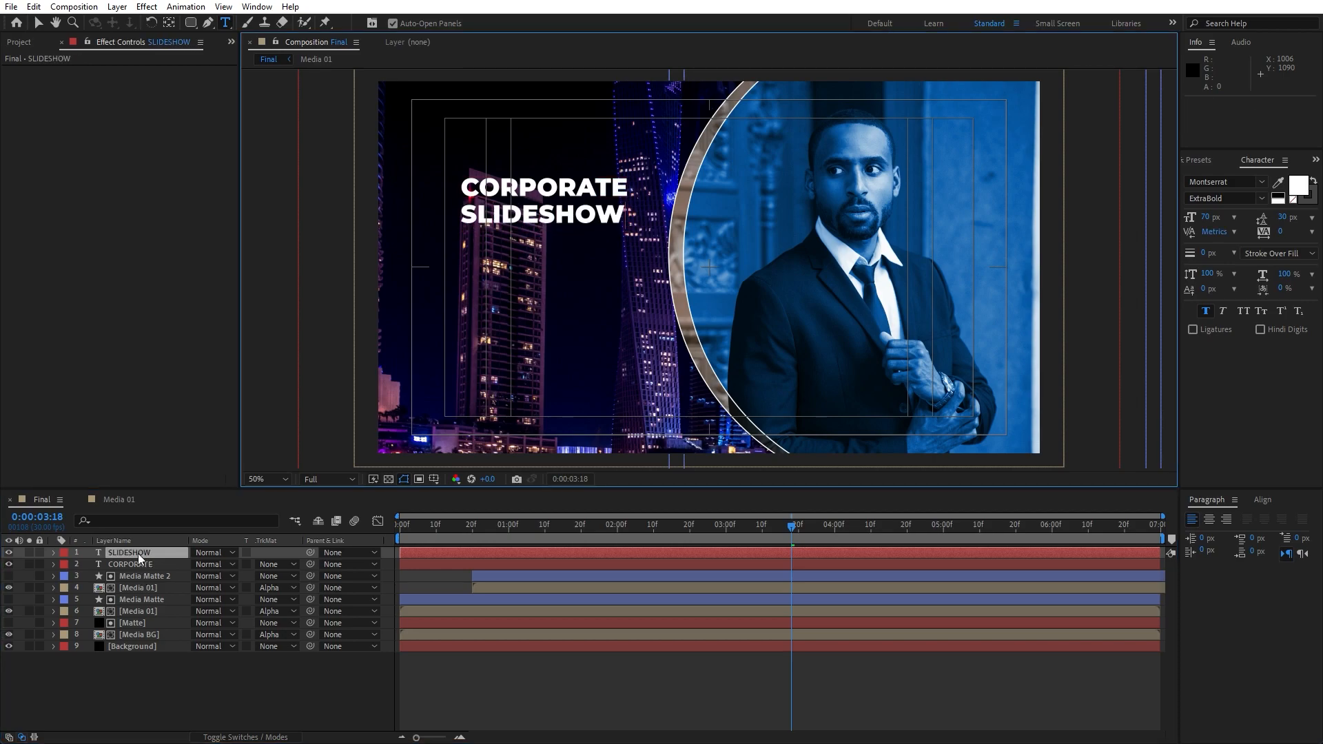
{"action": "double_click", "coordinate": [138, 552]}
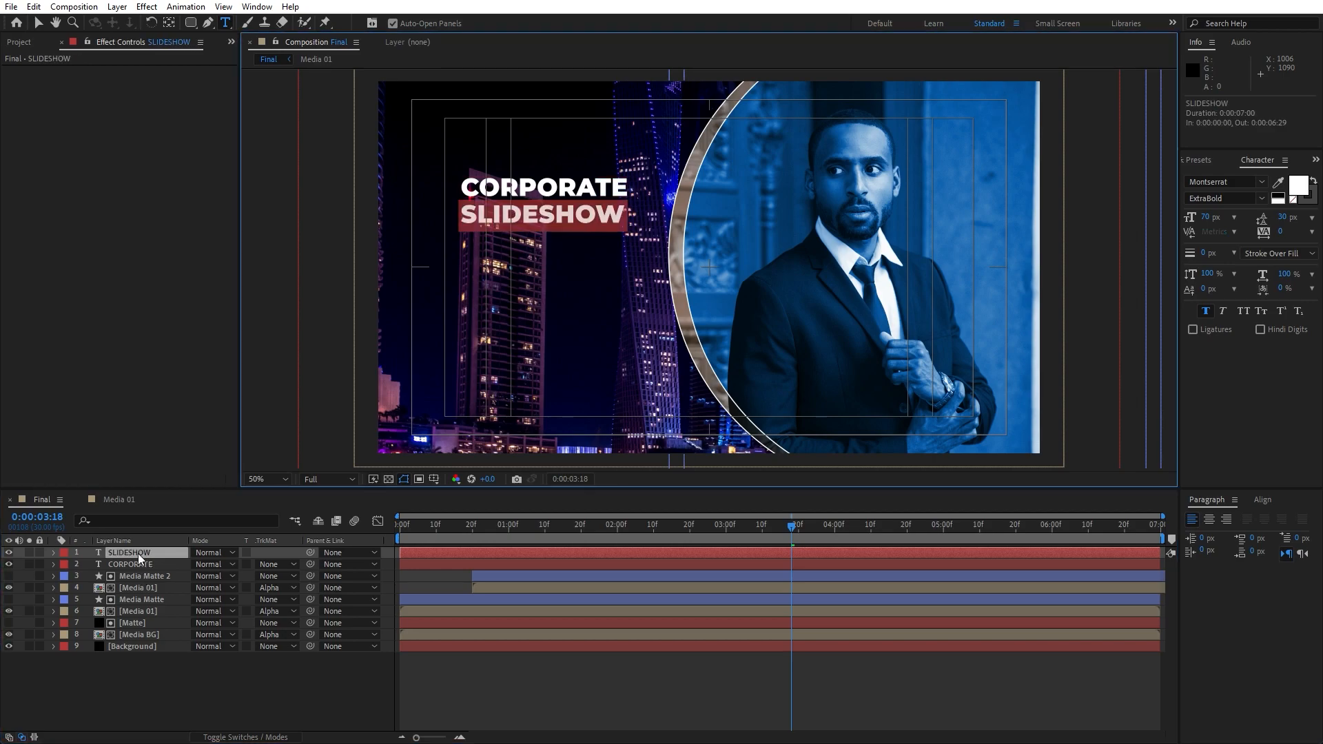
{"action": "left_click", "coordinate": [1209, 217]}
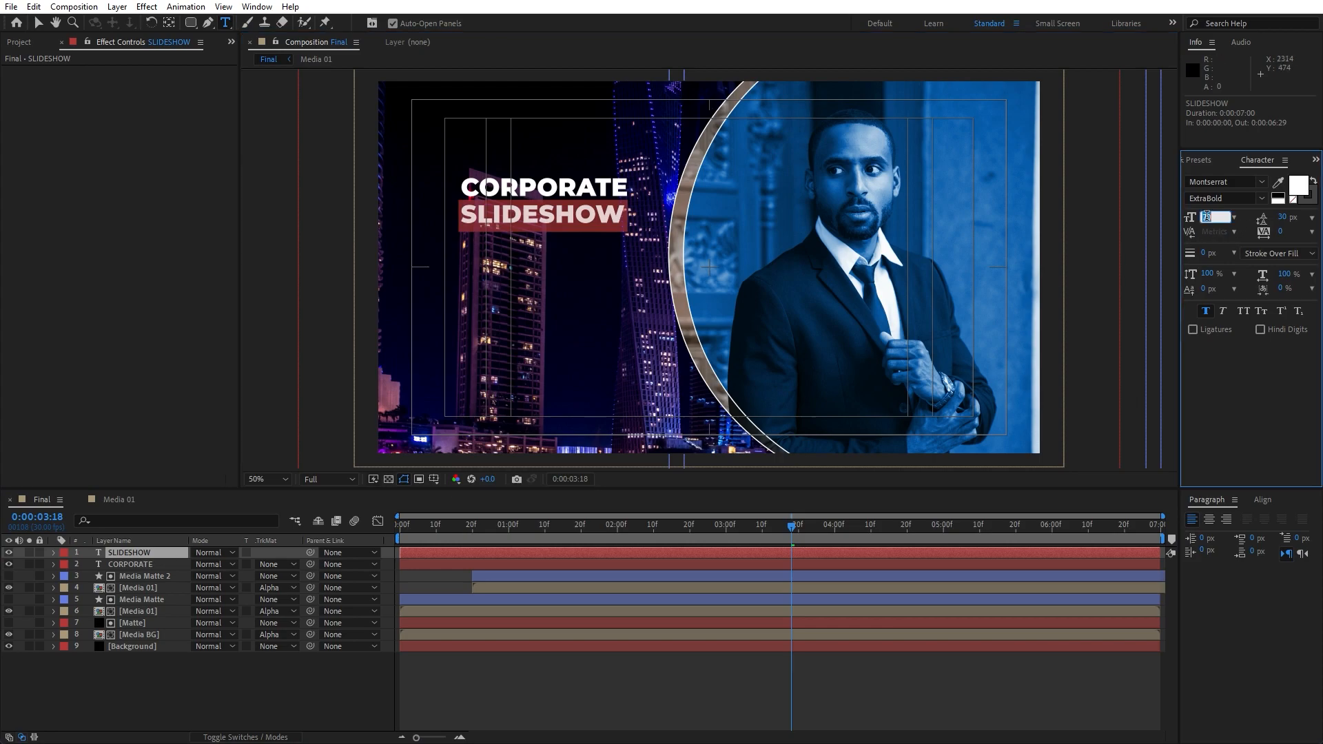
{"action": "type", "text": "35"}
{"action": "key", "text": "Return"}
{"action": "left_click", "coordinate": [1224, 197]}
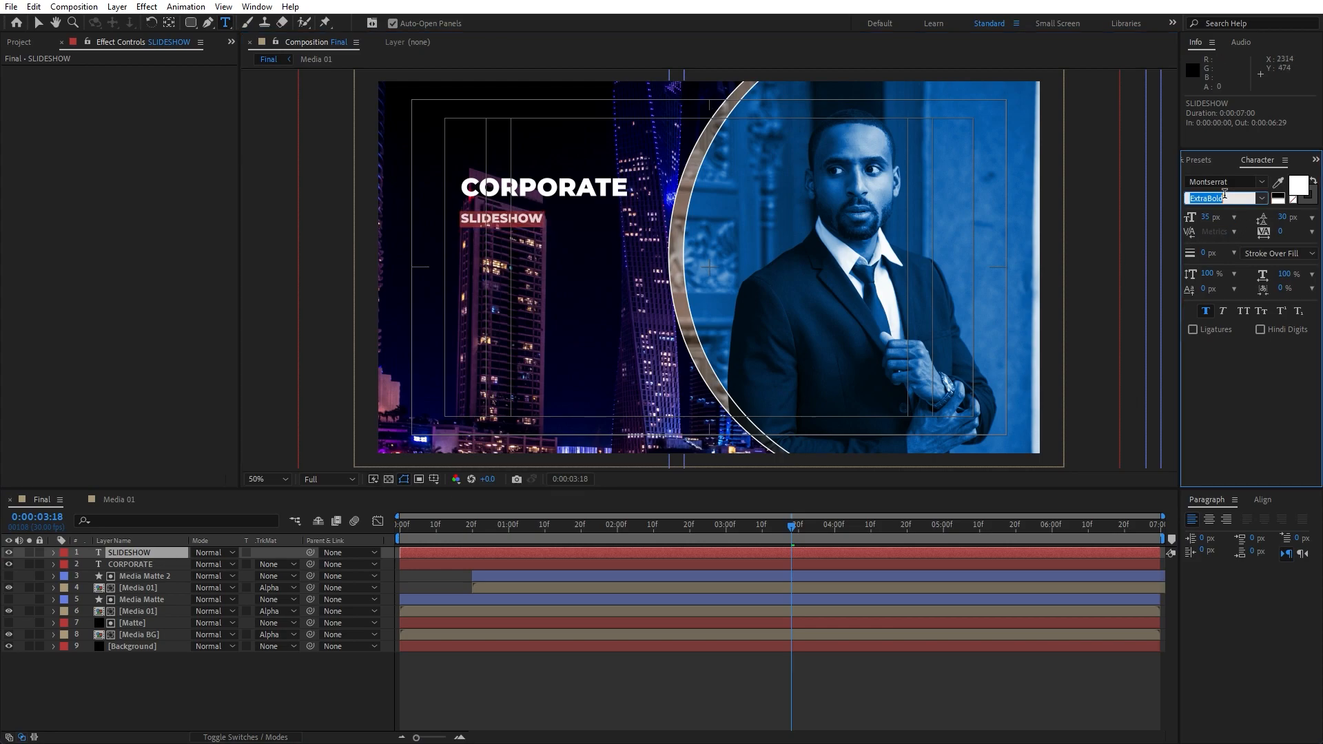
{"action": "left_click", "coordinate": [1263, 200]}
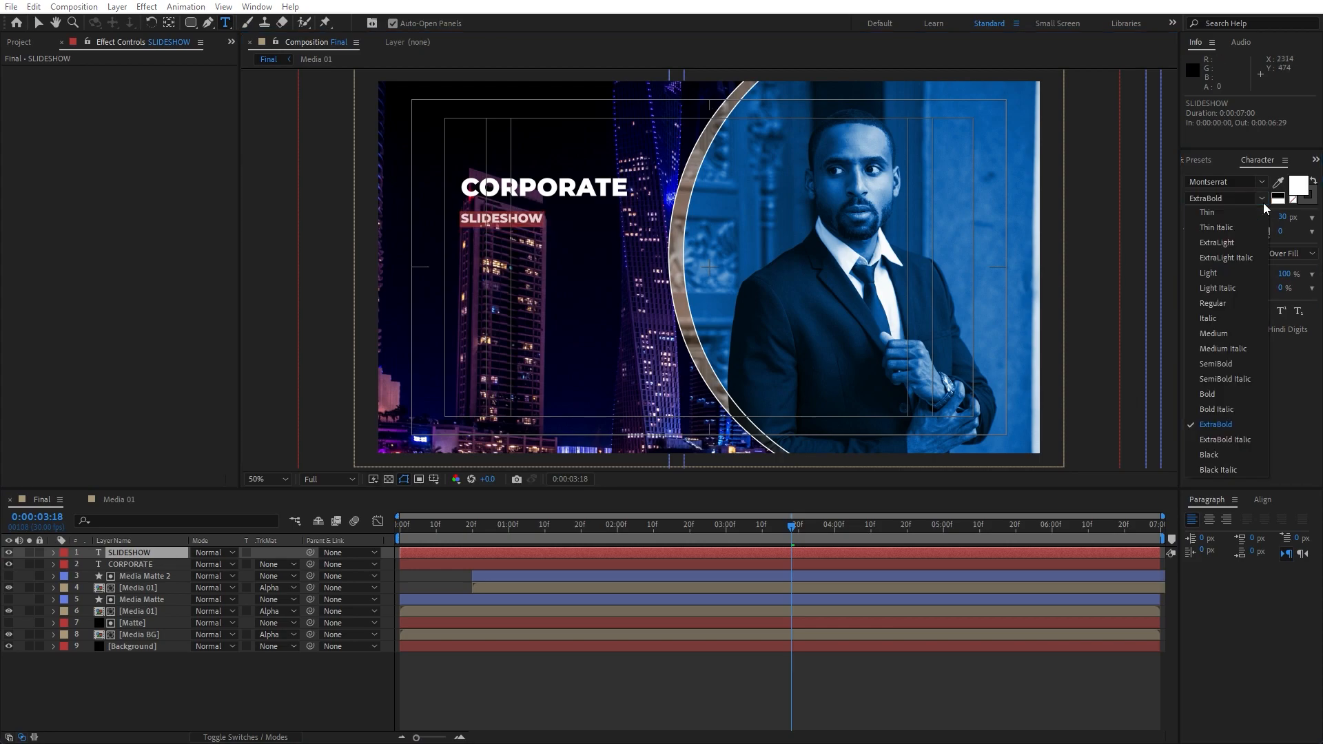
{"action": "left_click", "coordinate": [1233, 299]}
{"action": "left_click", "coordinate": [213, 686]}
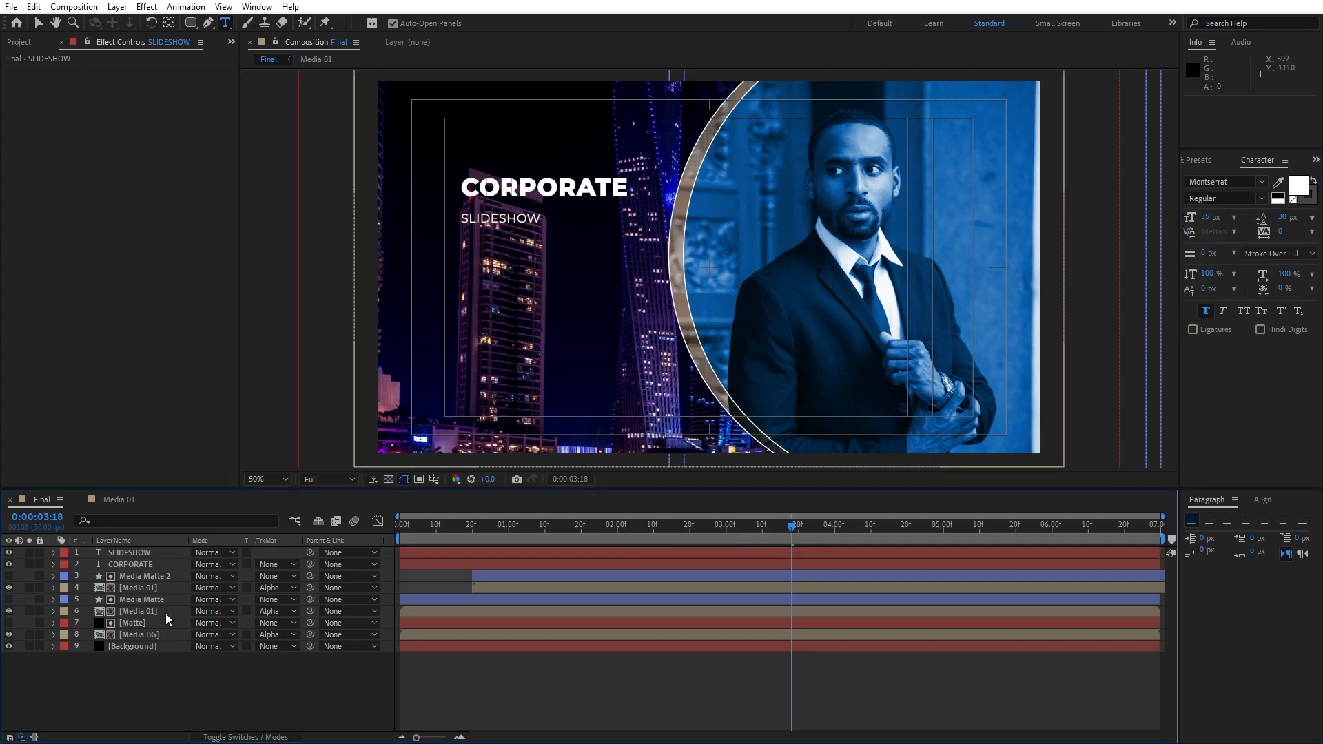
Add a Tracking animator to the SLIDESHOW text with a tracking amount of 20, and collapse the layer
{"action": "left_click", "coordinate": [53, 552]}
{"action": "left_click", "coordinate": [295, 564]}
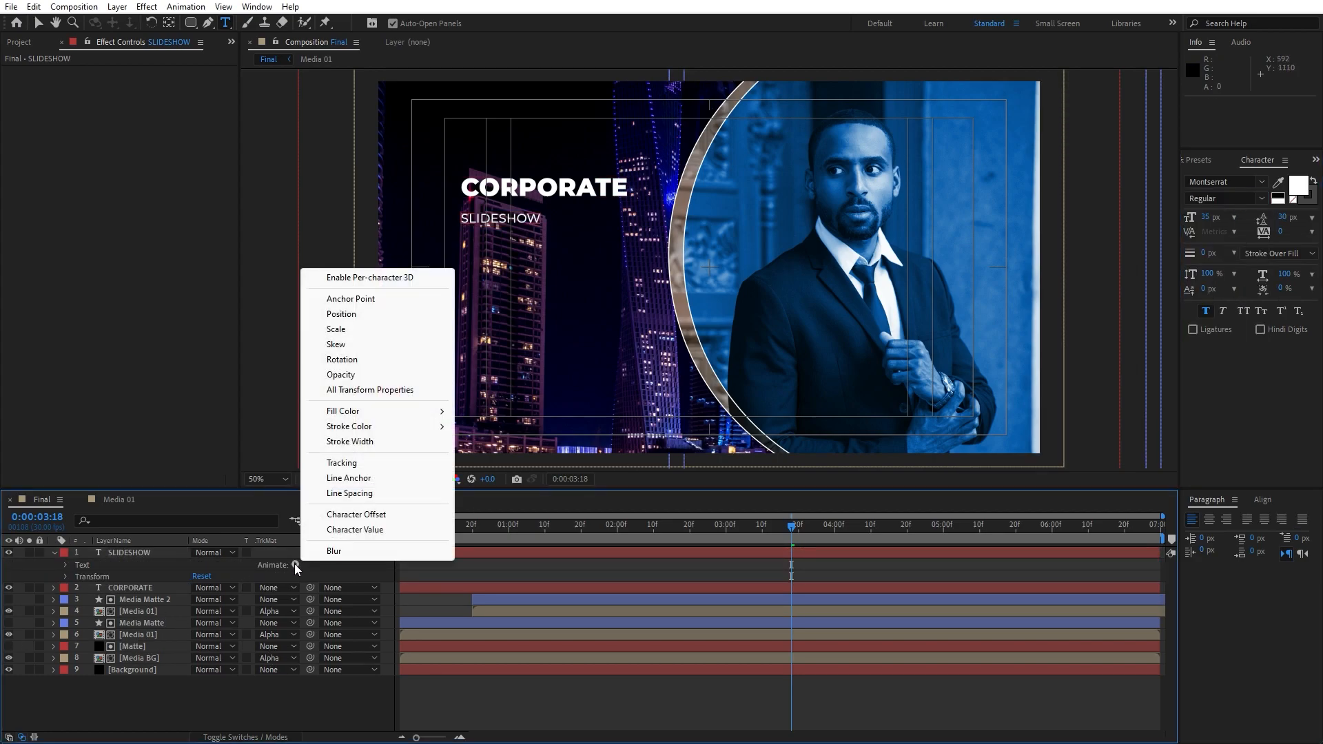
{"action": "left_click", "coordinate": [364, 468]}
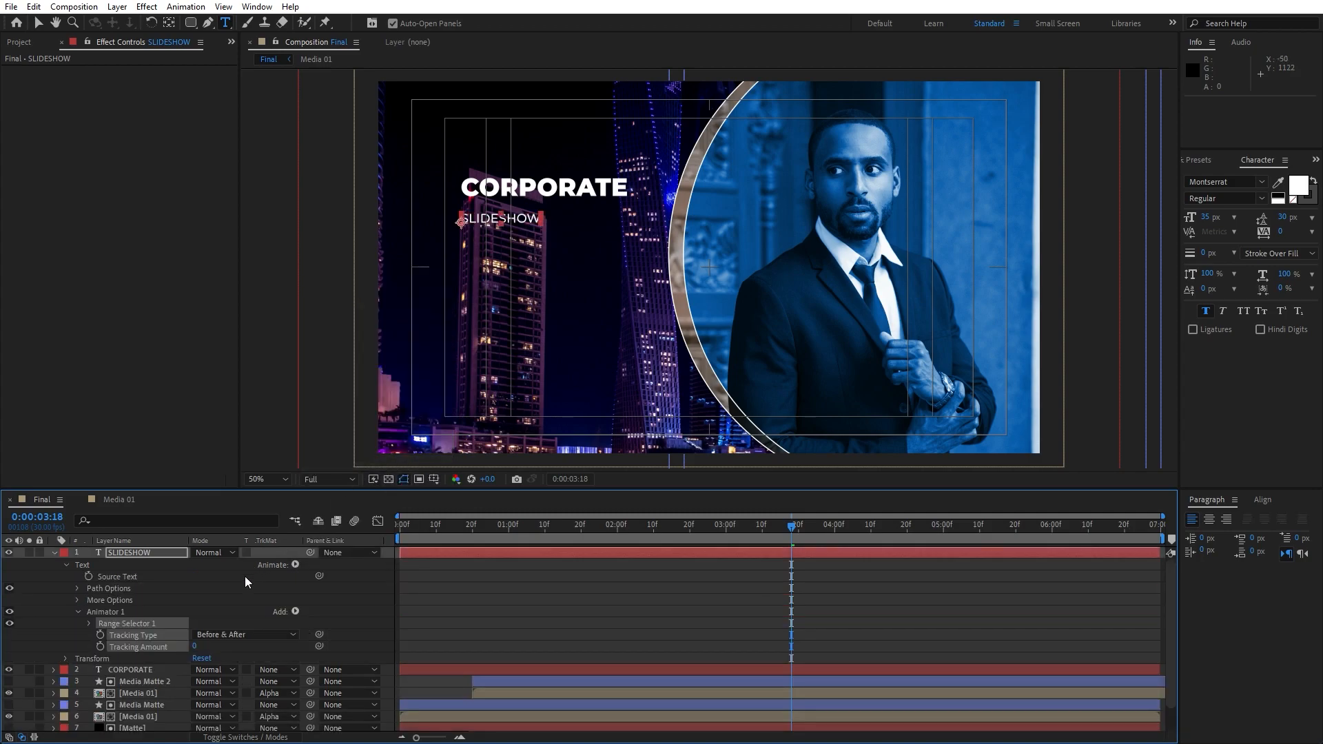
{"action": "left_click", "coordinate": [196, 646]}
{"action": "key", "text": "Return"}
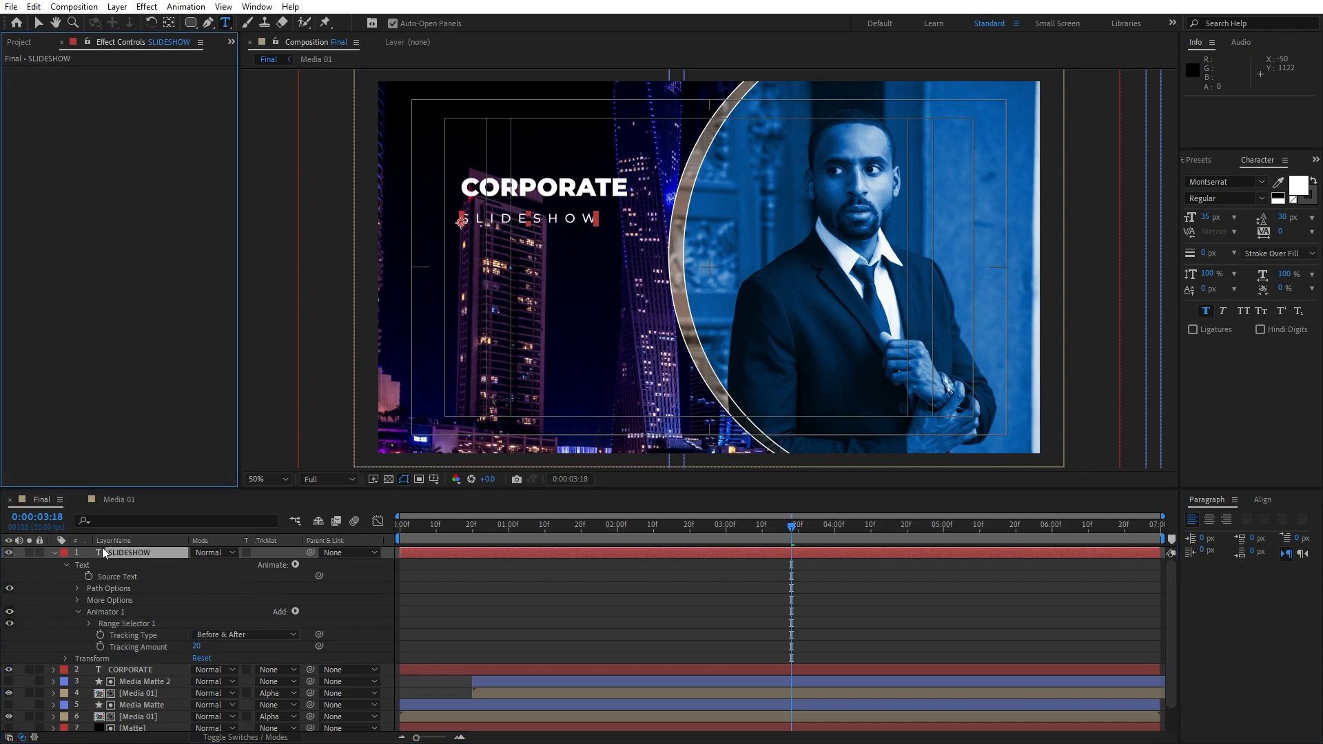
{"action": "left_click", "coordinate": [54, 554]}
Nudge the SLIDESHOW text up and to the right, to position 276, 390
{"action": "key", "text": "shift+Up"}
{"action": "key", "text": "shift+Up"}
{"action": "key", "text": "shift+Right"}
{"action": "key", "text": "shift+Right"}
{"action": "key", "text": "shift+Right"}
{"action": "key", "text": "shift+Right"}
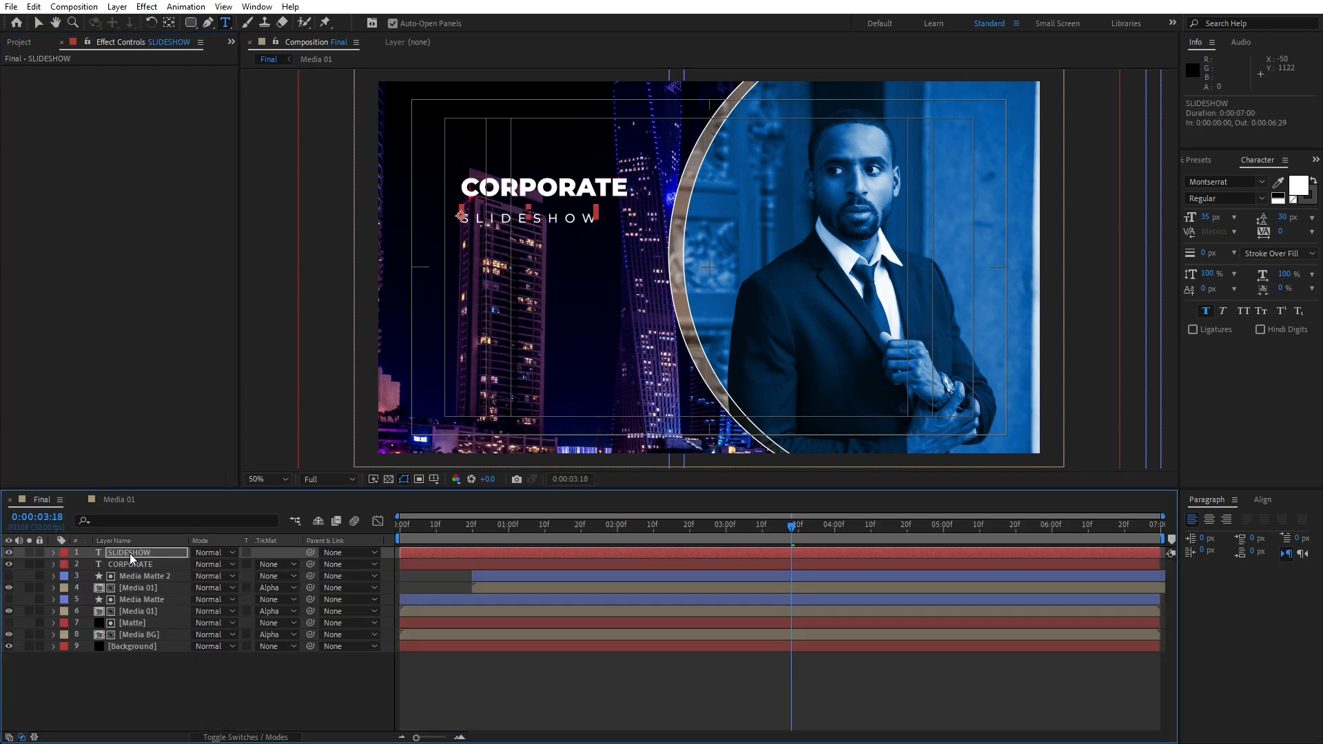
{"action": "key", "text": "Left"}
{"action": "key", "text": "Left"}
{"action": "key", "text": "Left"}
{"action": "key", "text": "Left"}
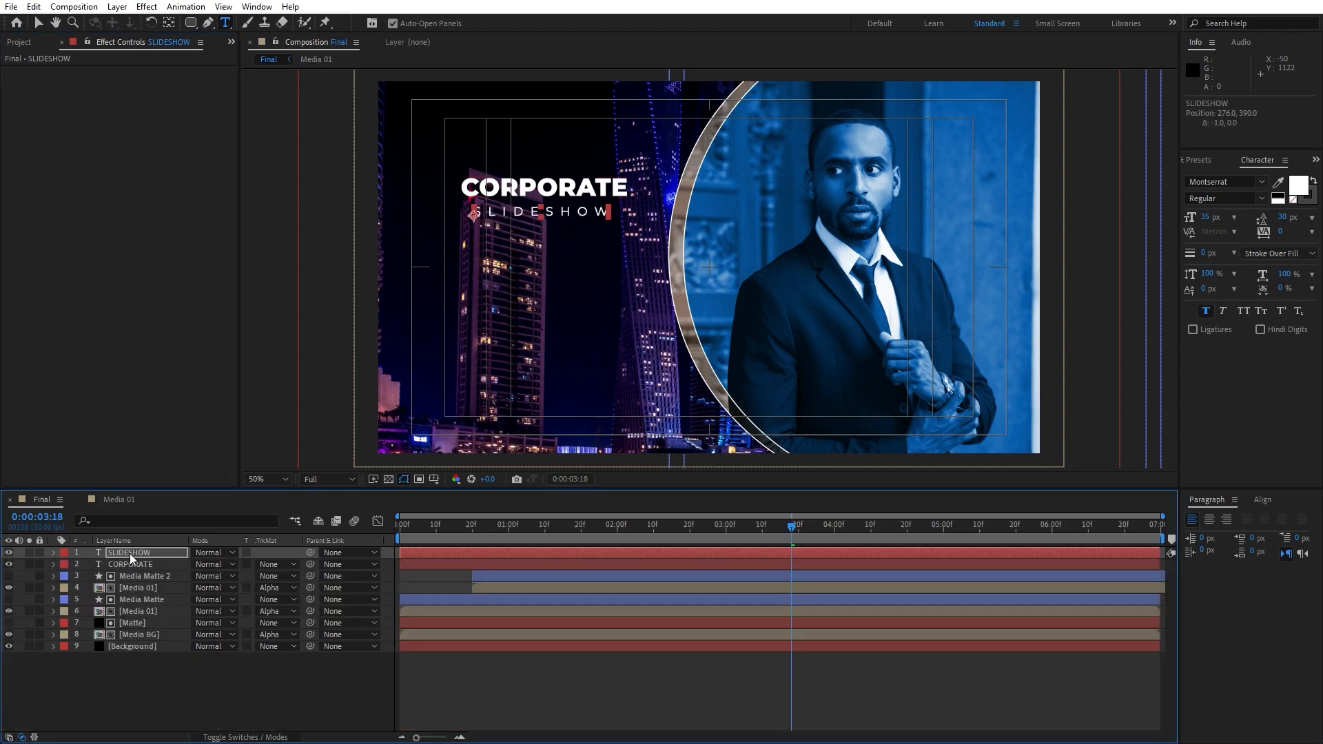
{"action": "left_click", "coordinate": [168, 667]}
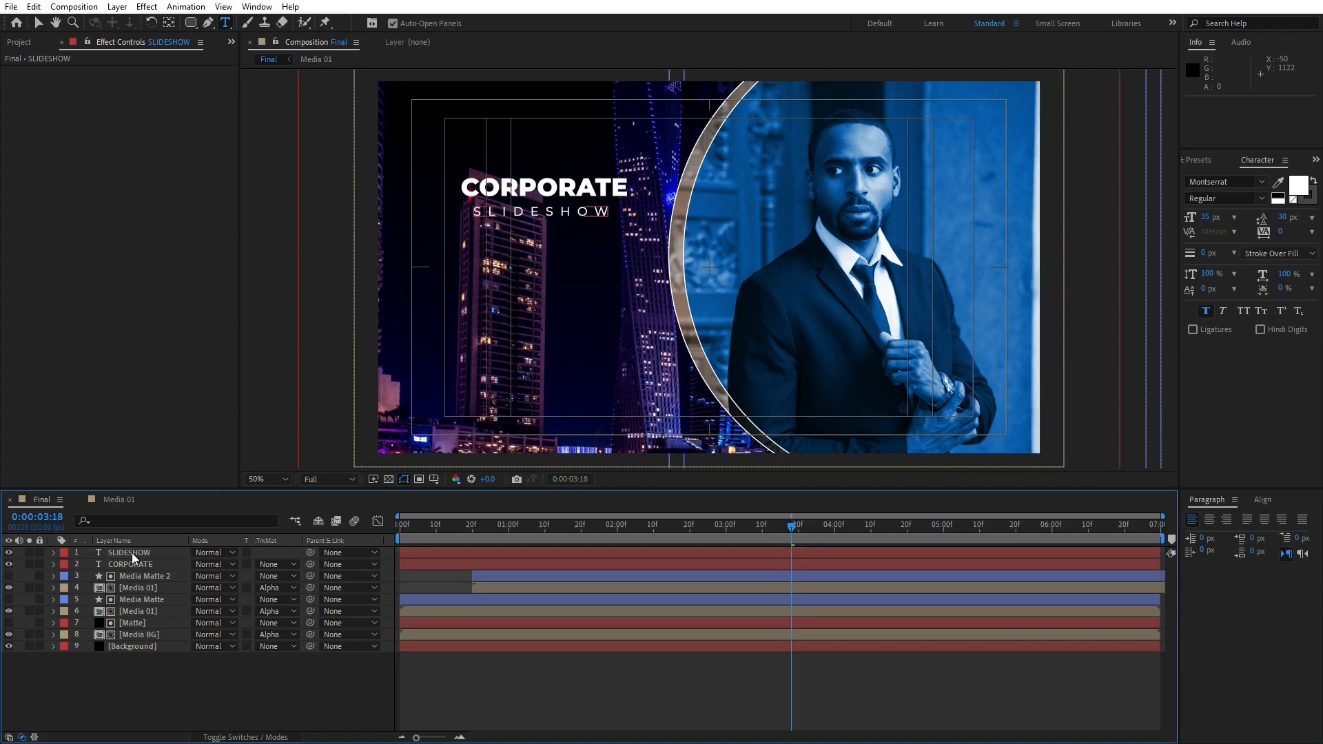
Draw a white rounded rectangle about 466 by 50 px over the SLIDESHOW text and rename its layer Text BG
{"action": "left_click_drag", "start_coordinate": [191, 26], "coordinate": [258, 40]}
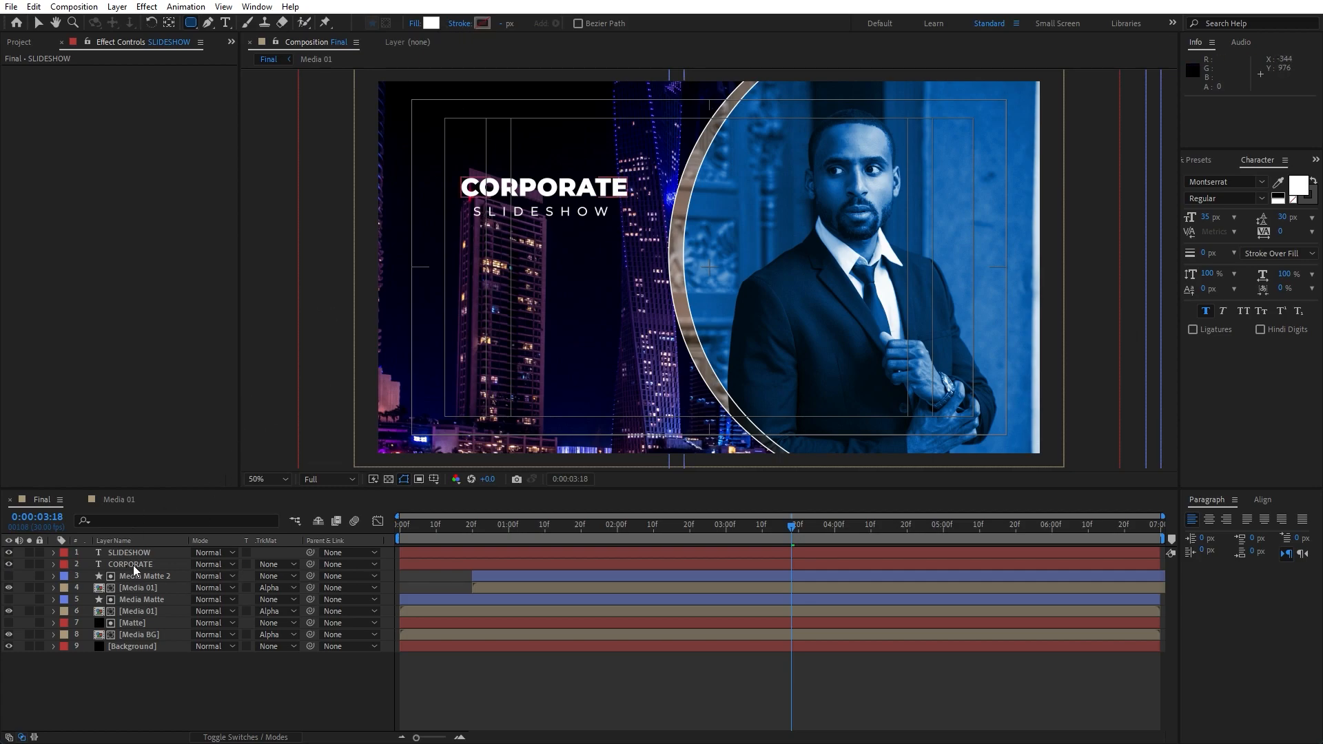
{"action": "mouse_move", "coordinate": [462, 202]}
{"action": "left_mouse_down"}
{"action": "mouse_move", "coordinate": [544, 225]}
{"action": "mouse_move", "coordinate": [624, 220]}
{"action": "left_mouse_up"}
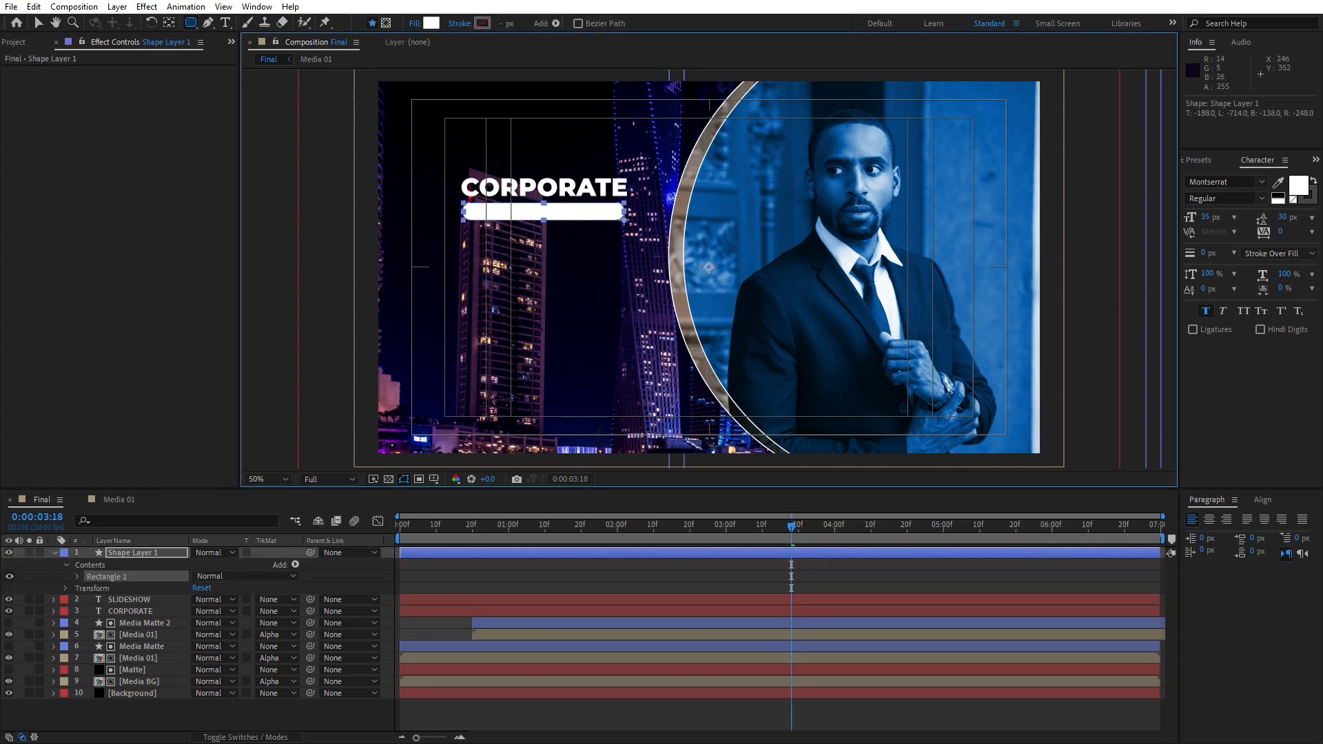
{"action": "left_click", "coordinate": [54, 553]}
{"action": "type", "text": "Text"}
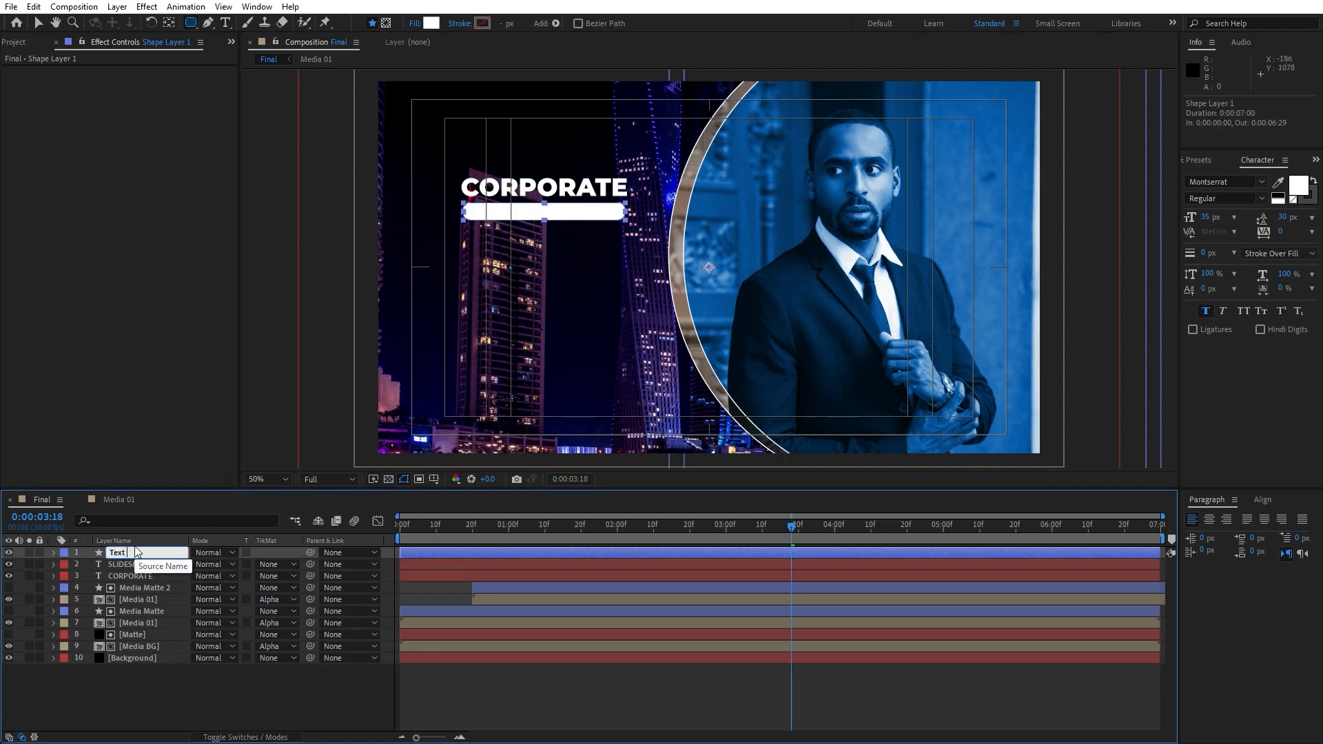
{"action": "type", "text": " BG"}
{"action": "left_click", "coordinate": [163, 698]}
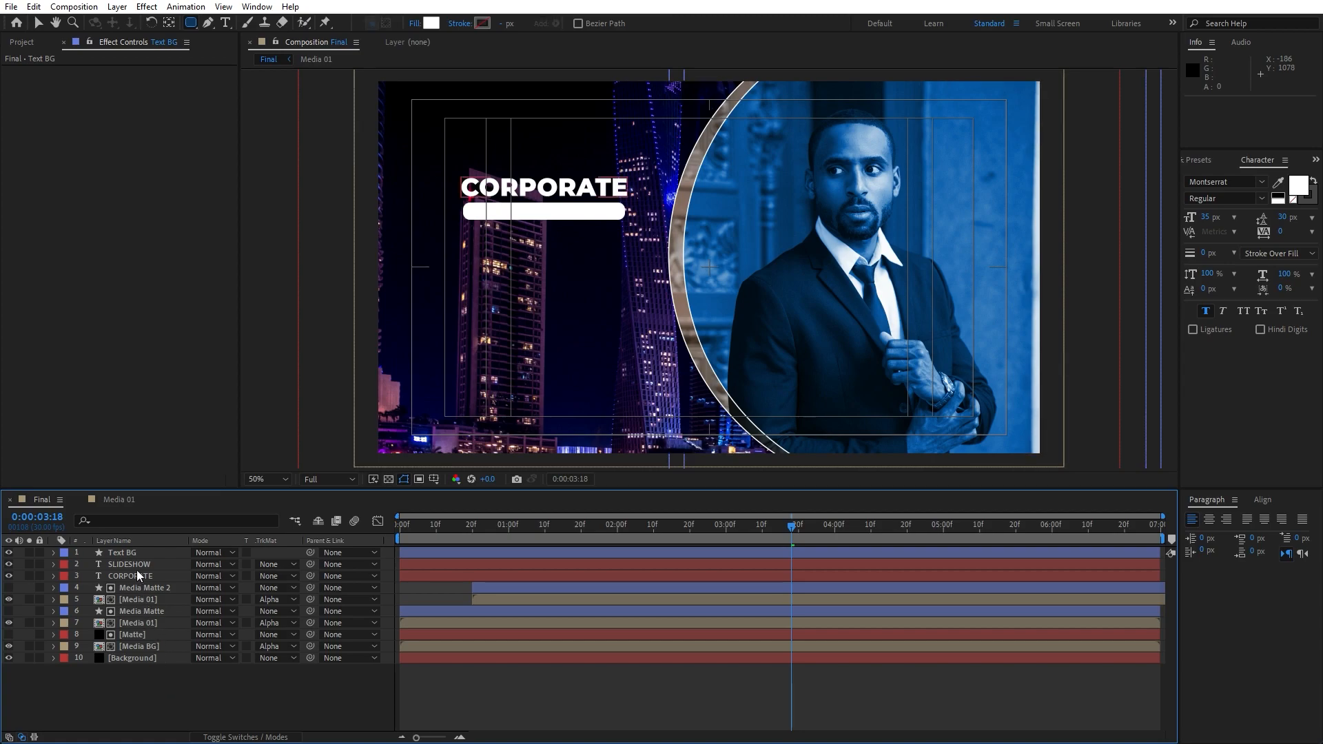
Place the SLIDESHOW layer above Text BG and apply a Fill effect to it with blue 0036D1
{"action": "left_click", "coordinate": [134, 563]}
{"action": "left_click_drag", "start_coordinate": [124, 565], "coordinate": [152, 547]}
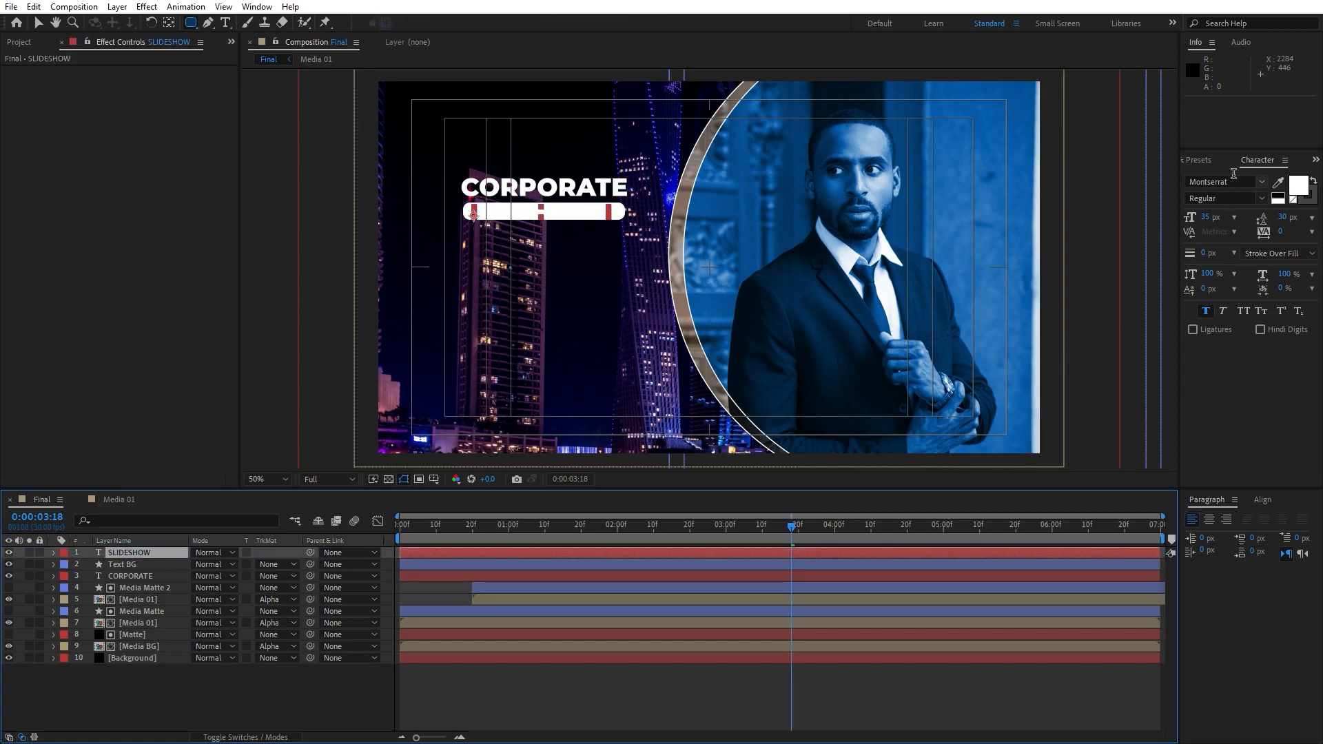
{"action": "left_click", "coordinate": [1208, 164]}
{"action": "left_click", "coordinate": [1215, 175]}
{"action": "type", "text": "fill"}
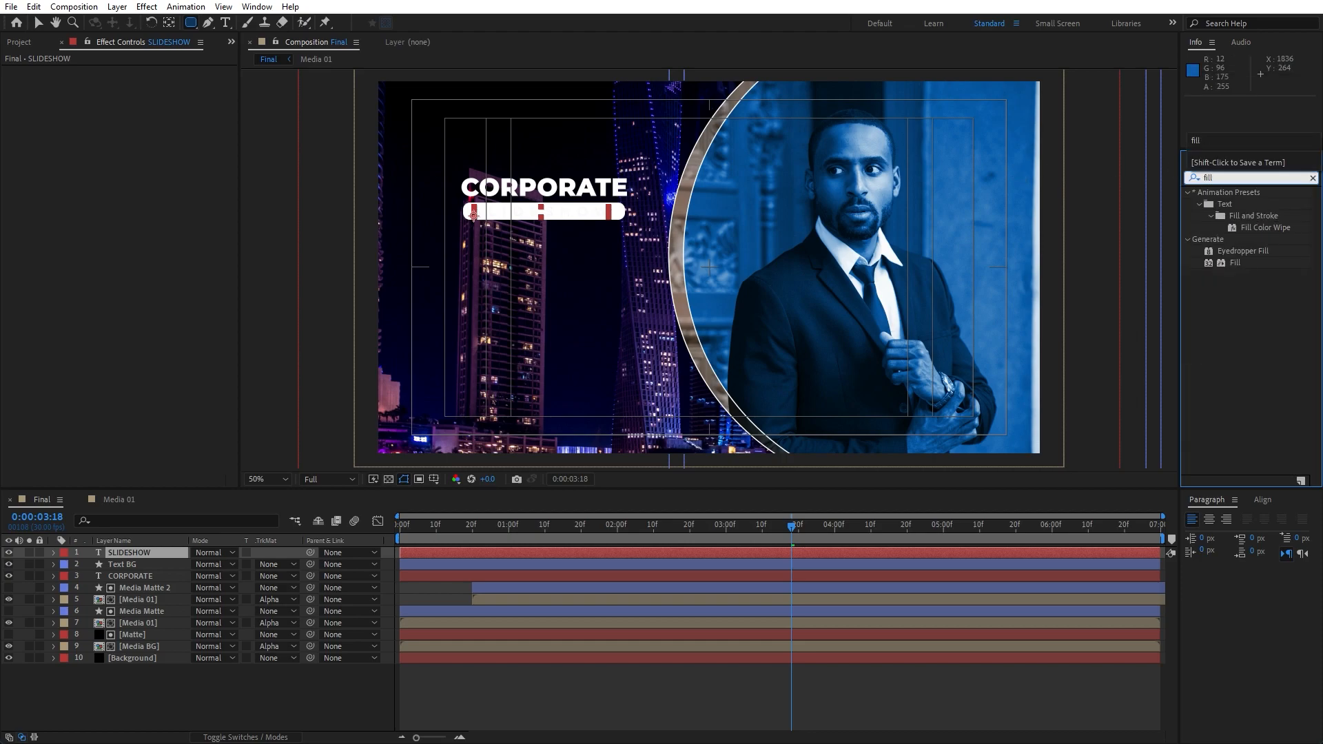
{"action": "left_click_drag", "start_coordinate": [1234, 263], "coordinate": [133, 556]}
{"action": "left_click", "coordinate": [137, 106]}
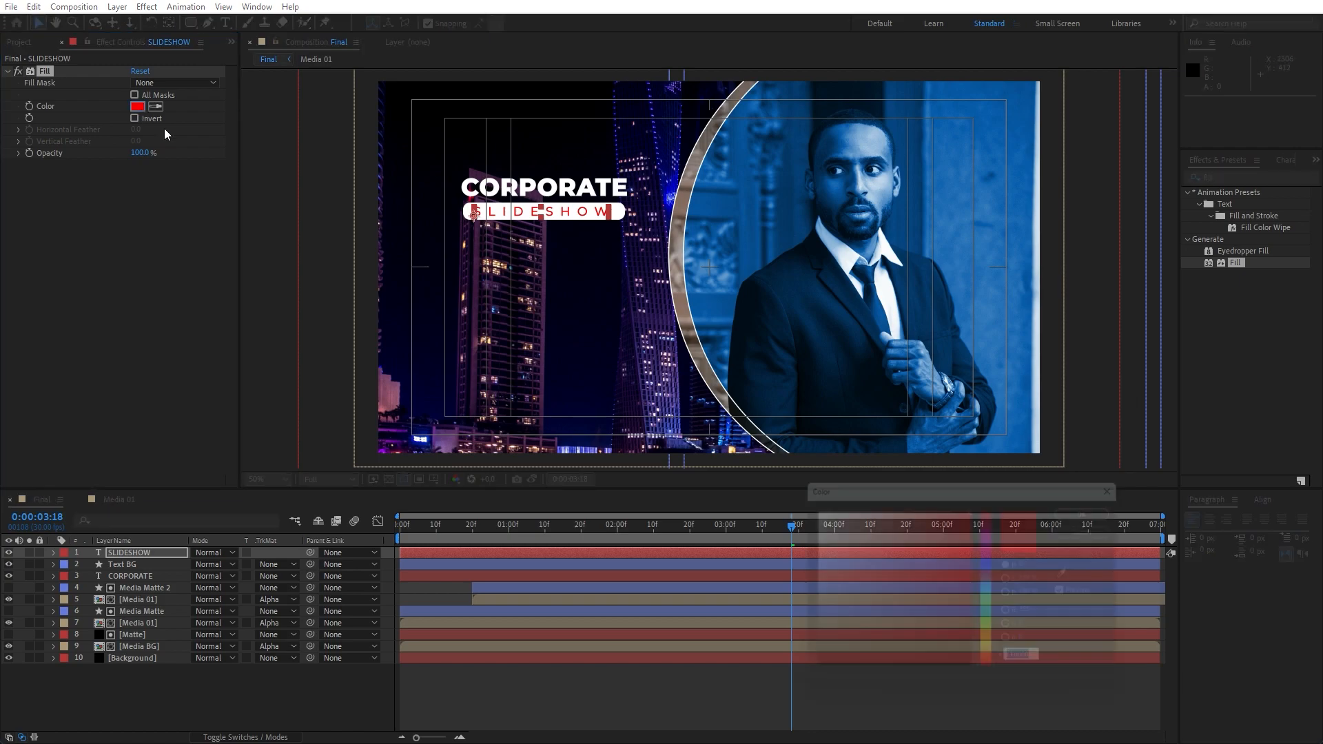
{"action": "mouse_move", "coordinate": [995, 574]}
{"action": "left_mouse_down"}
{"action": "mouse_move", "coordinate": [978, 569]}
{"action": "mouse_move", "coordinate": [1002, 536]}
{"action": "left_mouse_up"}
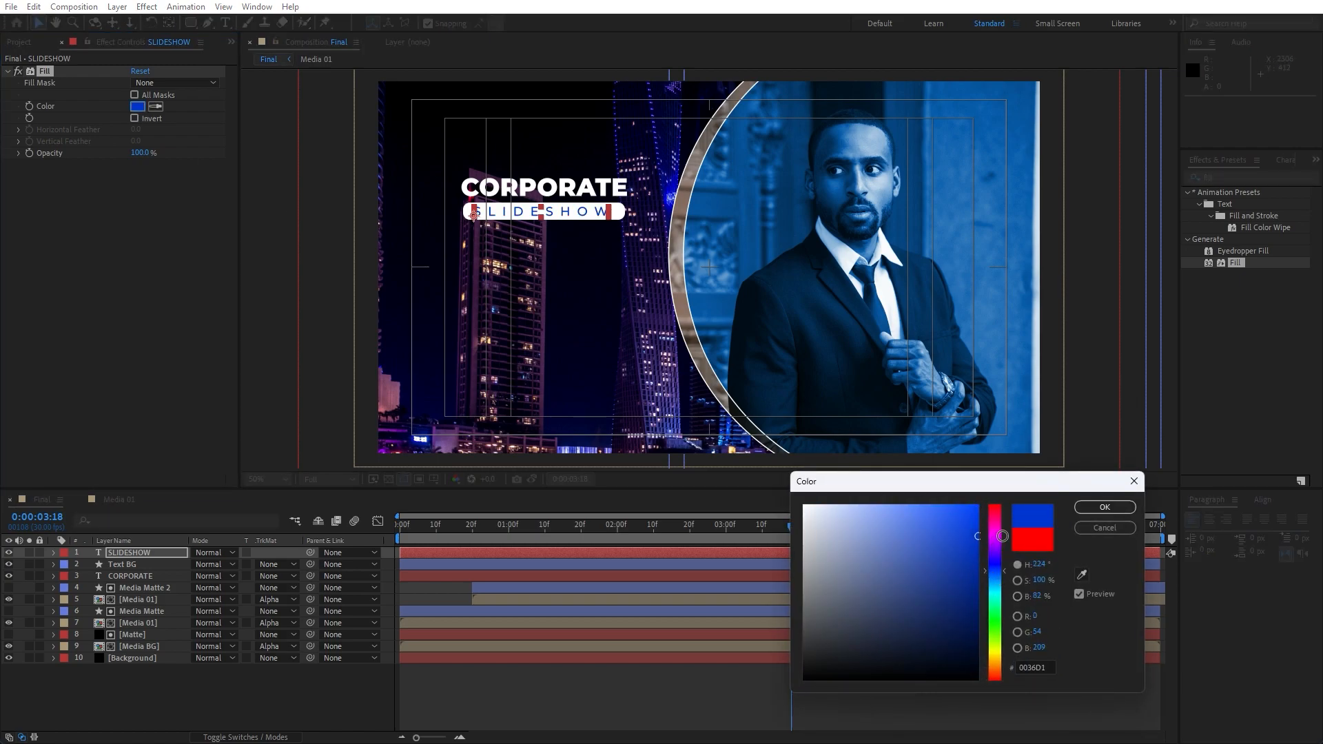
{"action": "left_click", "coordinate": [1104, 507]}
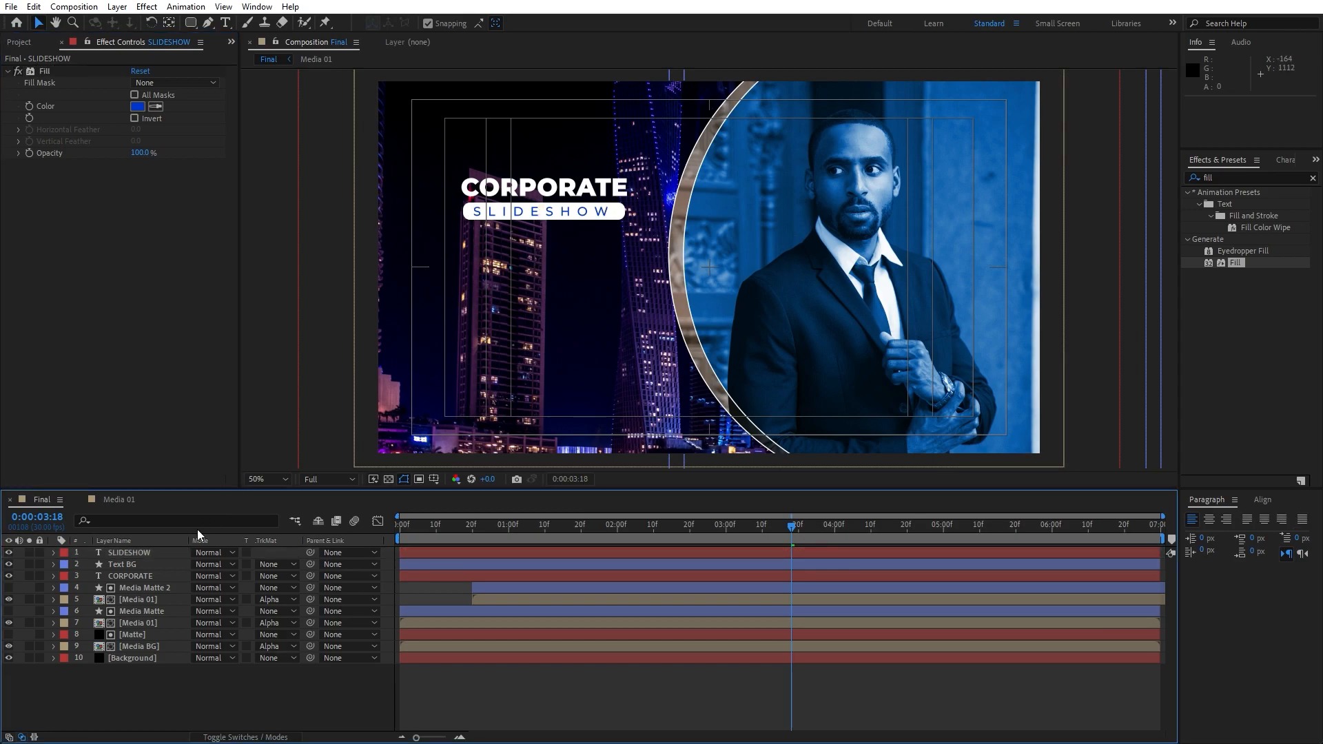
Nudge the SLIDESHOW text to the right until it is centred within the white rounded bar
{"action": "left_click", "coordinate": [134, 553]}
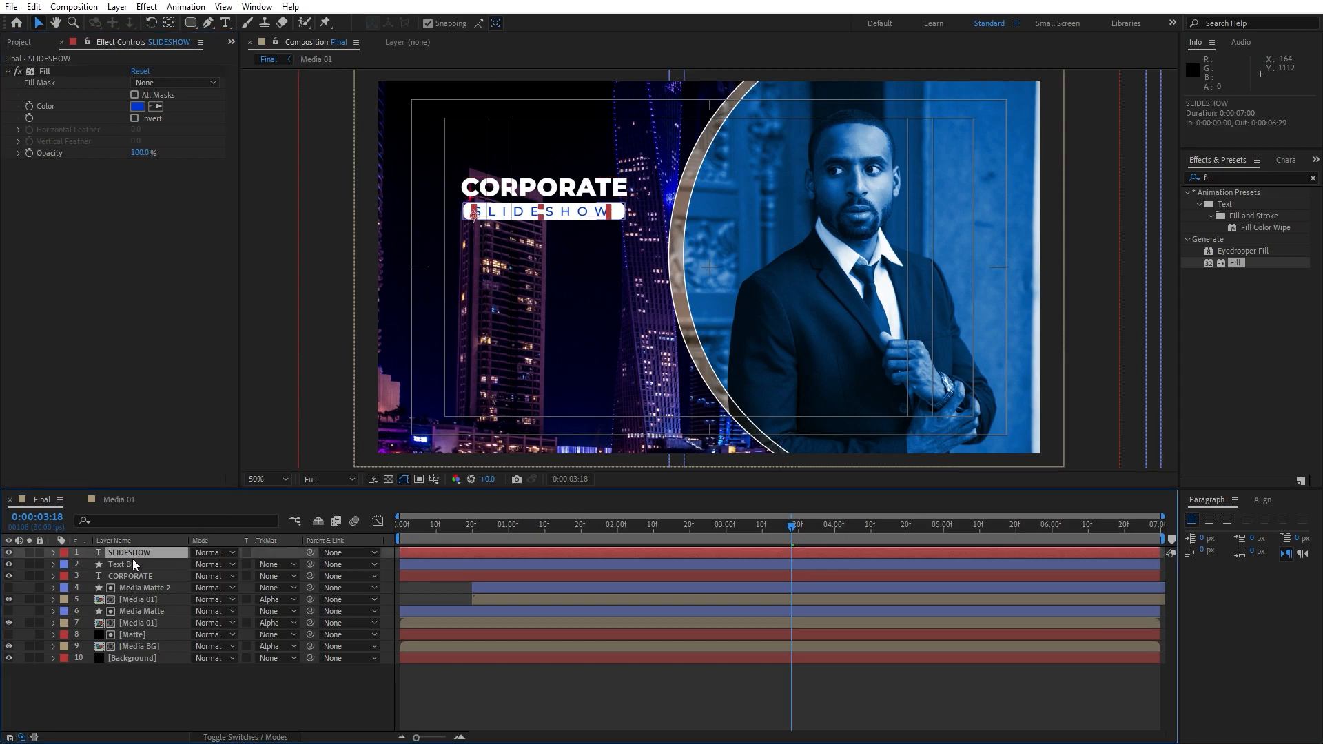
{"action": "key", "text": "Right"}
{"action": "key", "text": "Right"}
{"action": "key", "text": "Right"}
{"action": "key", "text": "Right"}
{"action": "key", "text": "Right"}
{"action": "key", "text": "Right"}
{"action": "key", "text": "Right"}
{"action": "key", "text": "Right"}
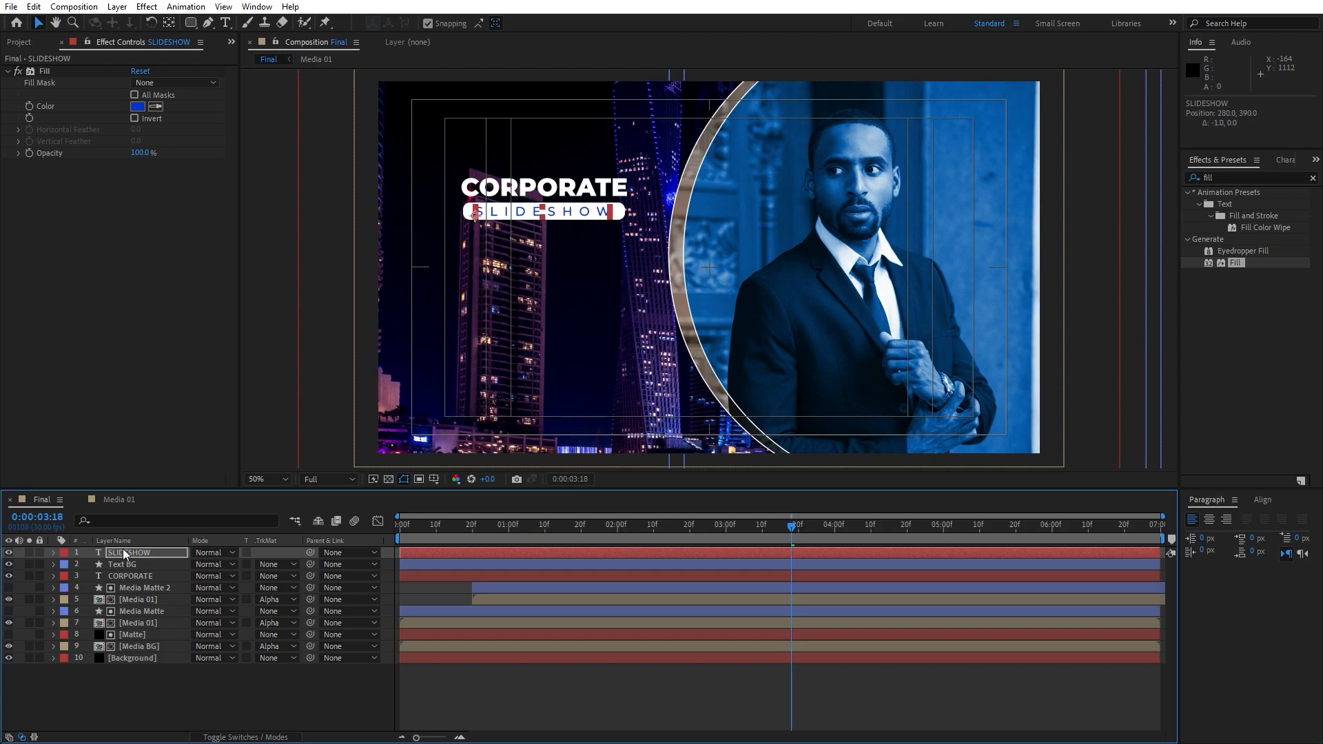
{"action": "key", "text": "Right"}
{"action": "key", "text": "Right"}
{"action": "key", "text": "Right"}
{"action": "key", "text": "Right"}
{"action": "key", "text": "Left"}
{"action": "key", "text": "Left"}
{"action": "left_click", "coordinate": [147, 683]}
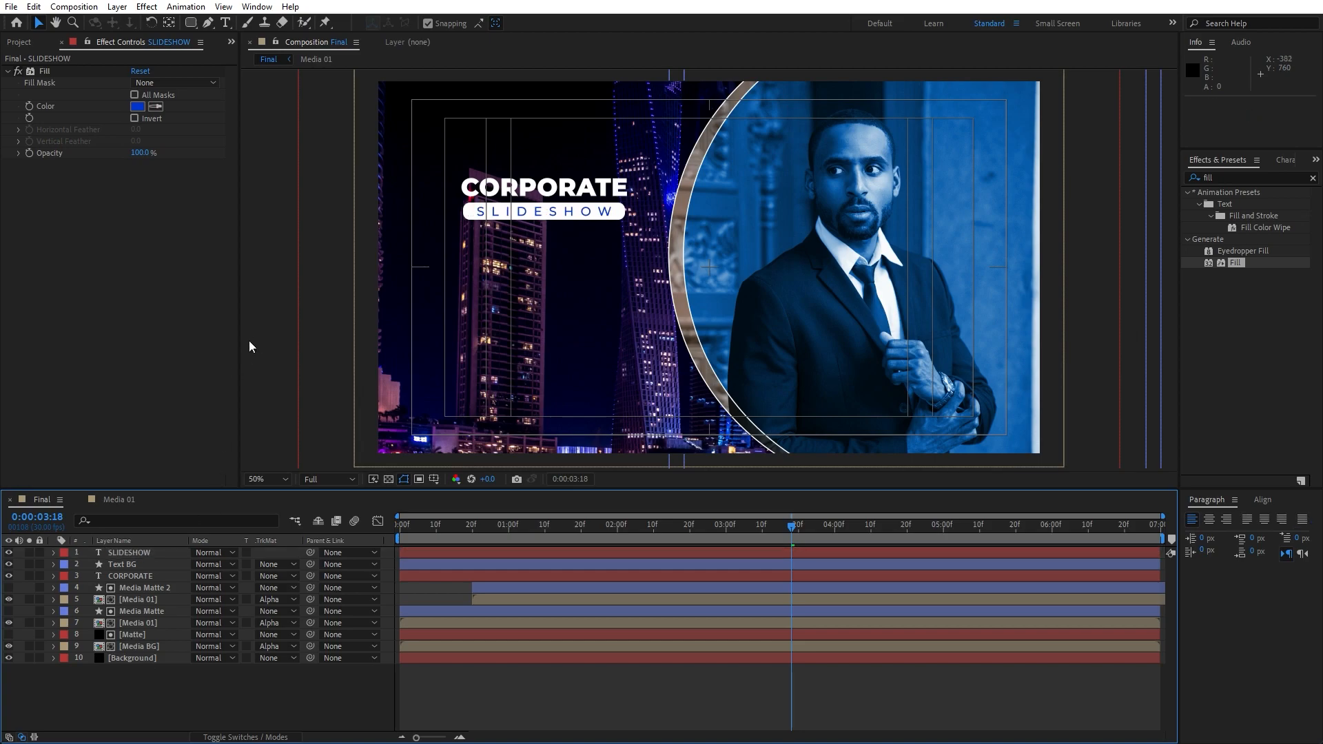
Create a paragraph text box below the SLIDESHOW bar, over the city buildings, and paste the Lorem ipsum text into it
{"action": "left_click", "coordinate": [225, 22]}
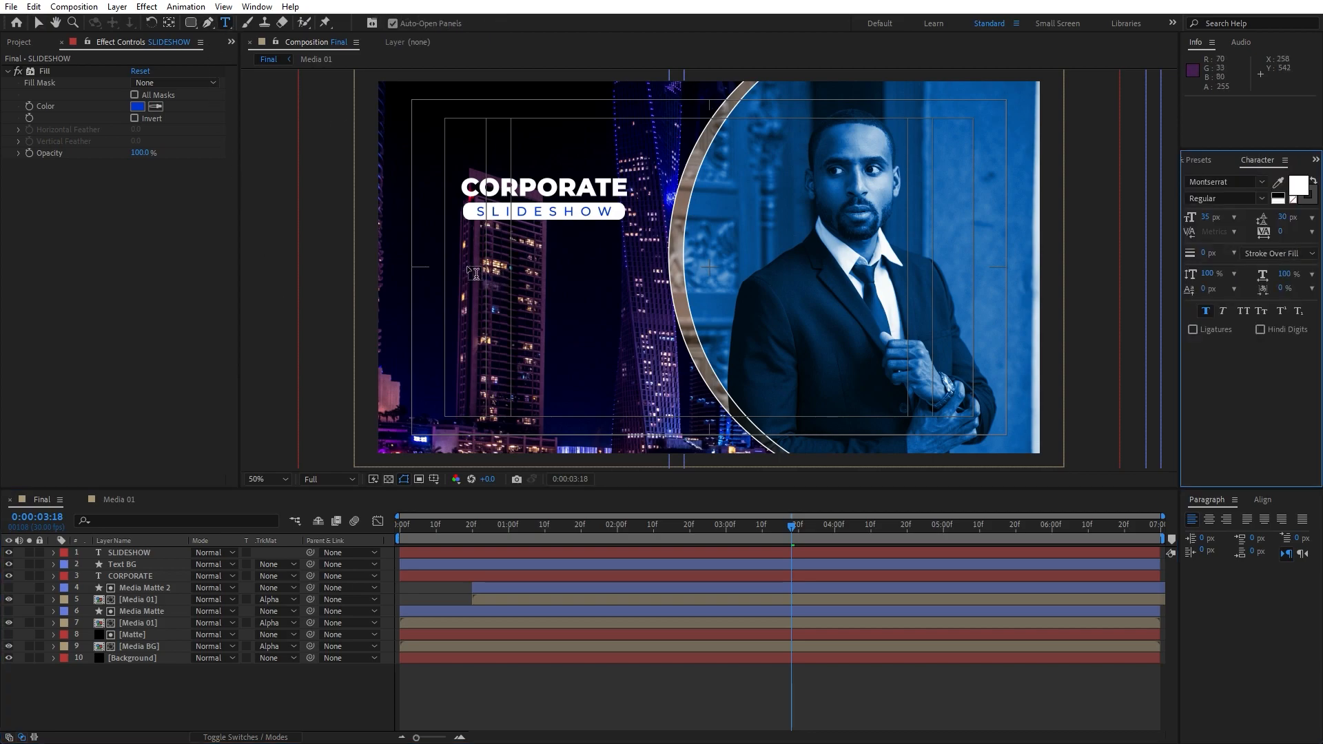
{"action": "left_click_drag", "start_coordinate": [449, 244], "coordinate": [648, 427]}
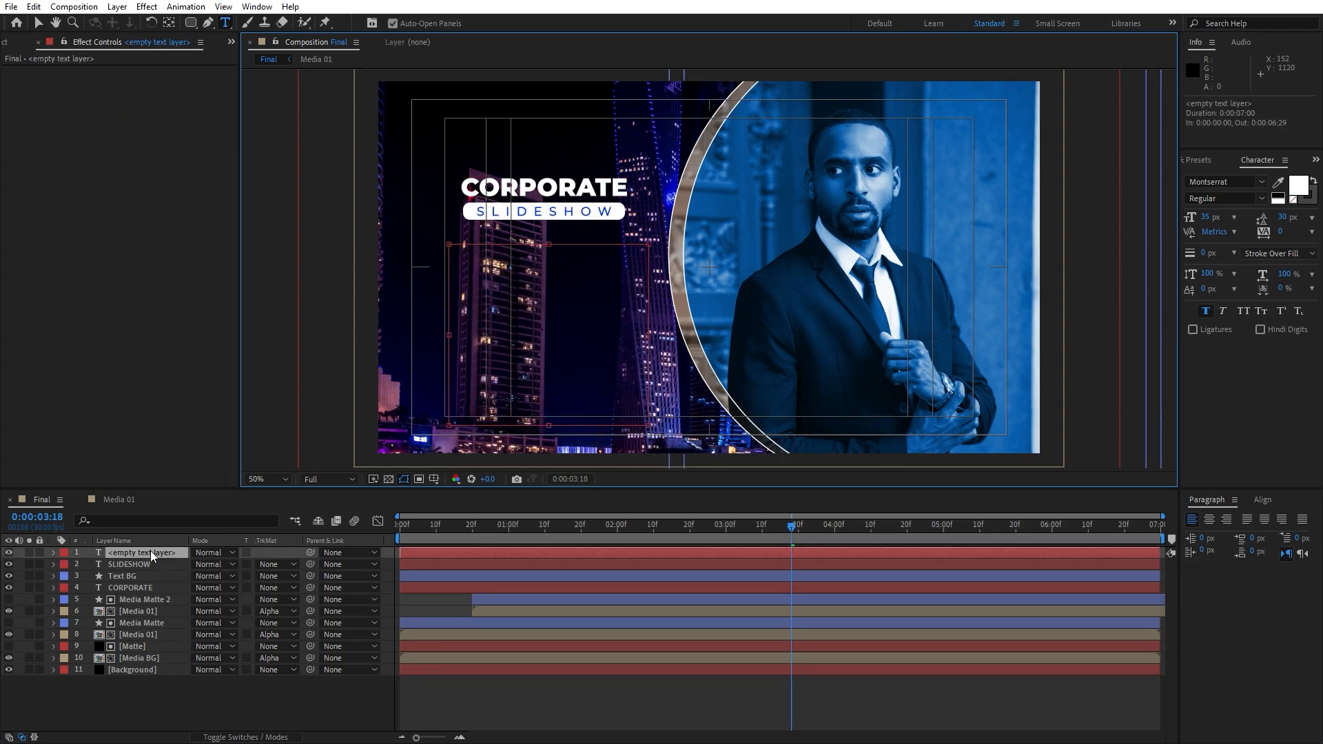
{"action": "key", "text": "ctrl+v"}
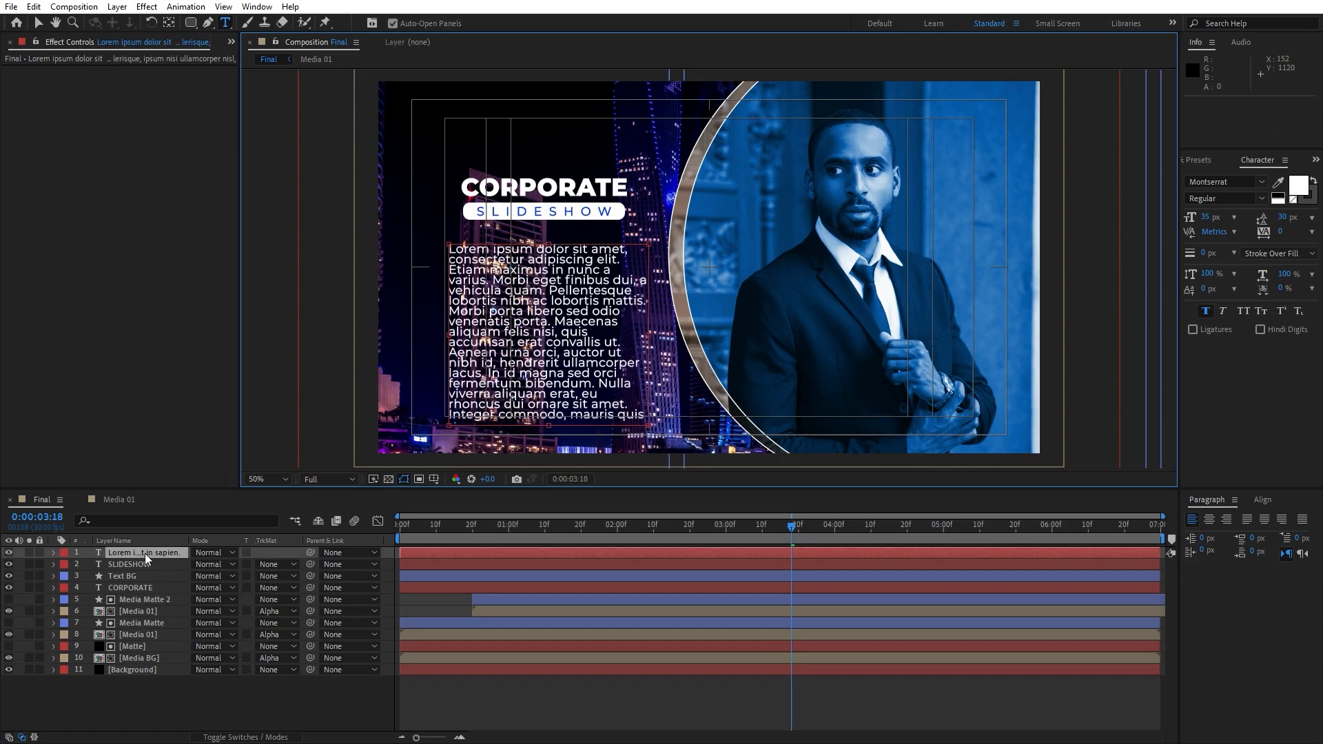
Set the font size of the Lorem ipsum paragraph to 20 px
{"action": "double_click", "coordinate": [144, 553]}
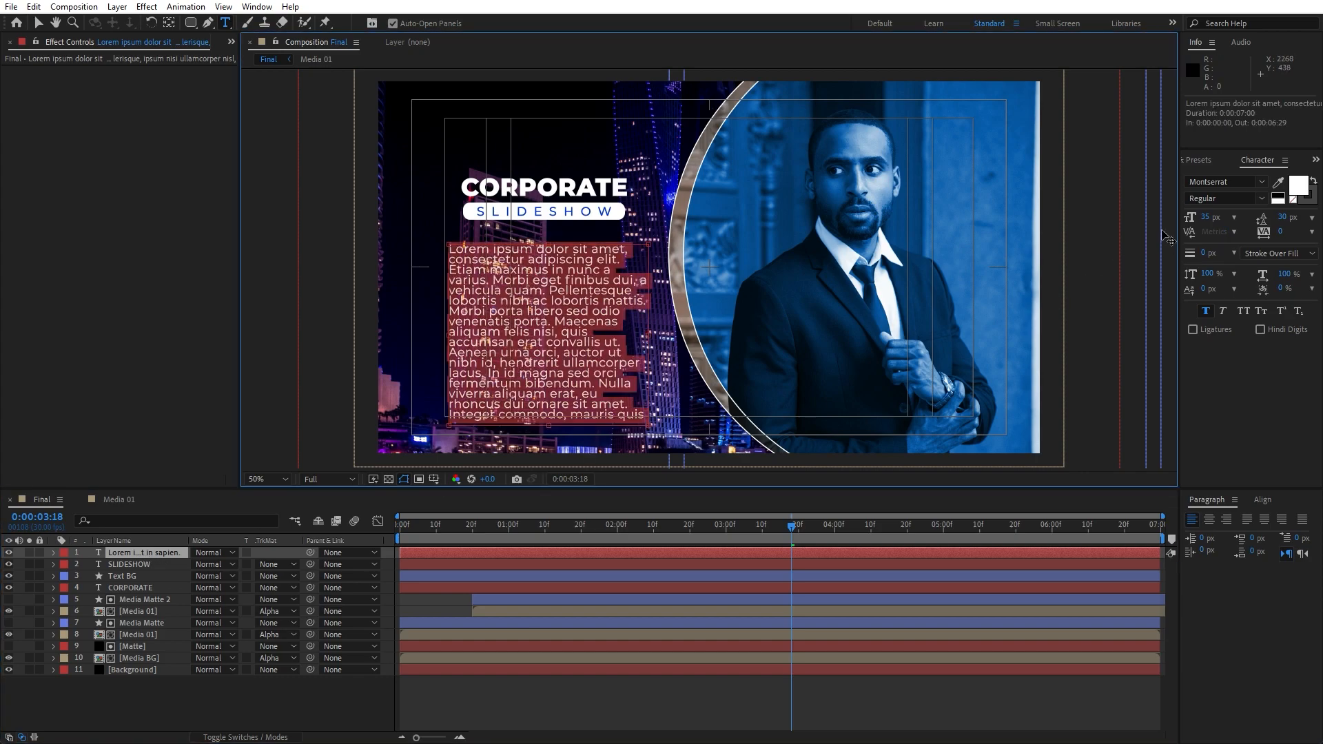
{"action": "left_click", "coordinate": [1210, 218]}
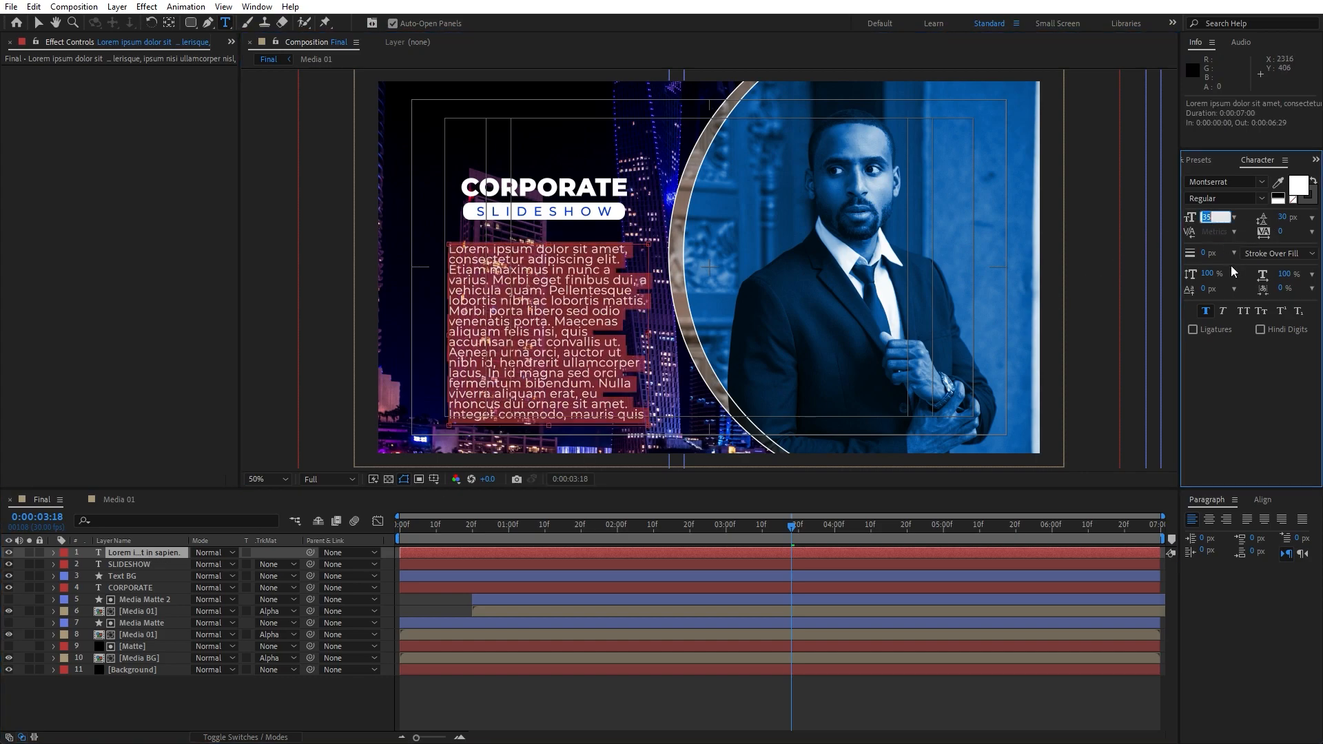
{"action": "type", "text": "20"}
{"action": "key", "text": "Return"}
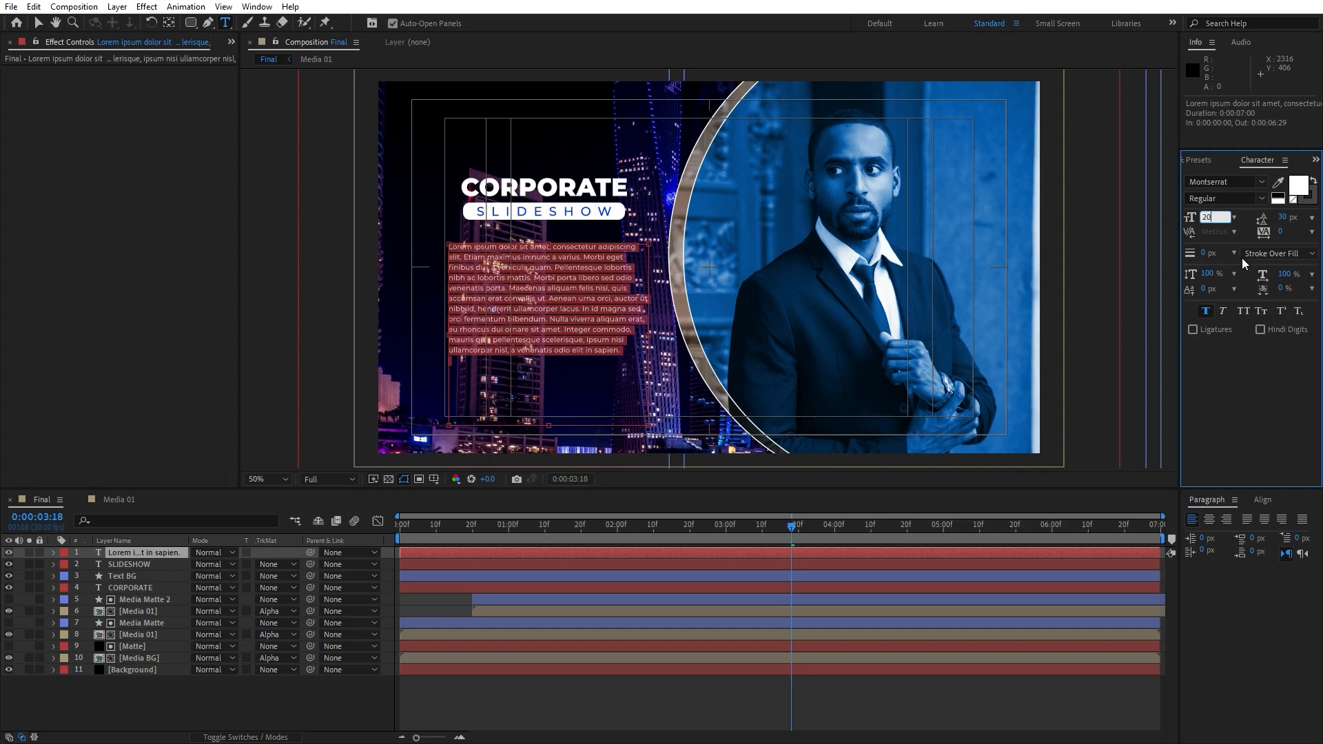
Try a leading of 20 px on the Lorem ipsum paragraph and return it to 30 px
{"action": "left_click_drag", "start_coordinate": [1288, 222], "coordinate": [1286, 218]}
{"action": "left_click", "coordinate": [1284, 217]}
{"action": "type", "text": "20"}
{"action": "key", "text": "Return"}
{"action": "type", "text": "30"}
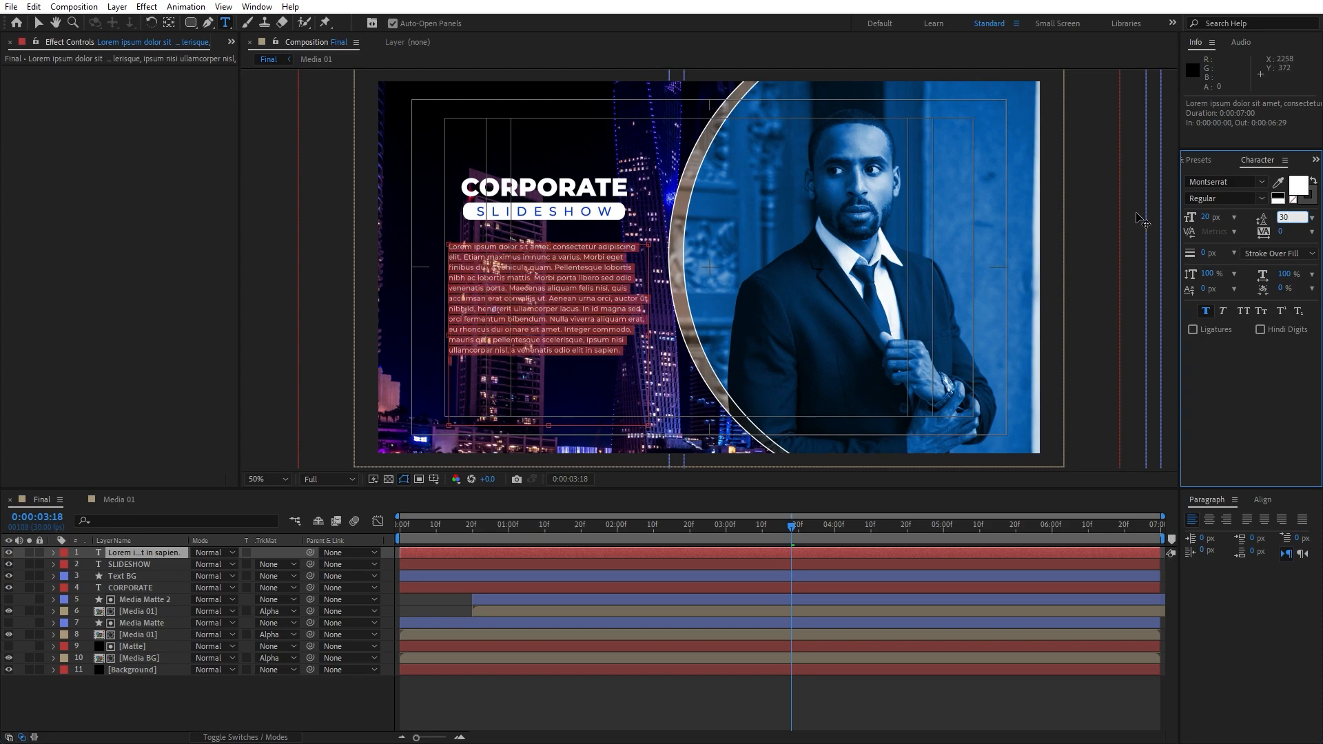
Nudge the Lorem ipsum paragraph slightly to the left so its edge lines up with the title-safe guide
{"action": "left_click", "coordinate": [107, 705]}
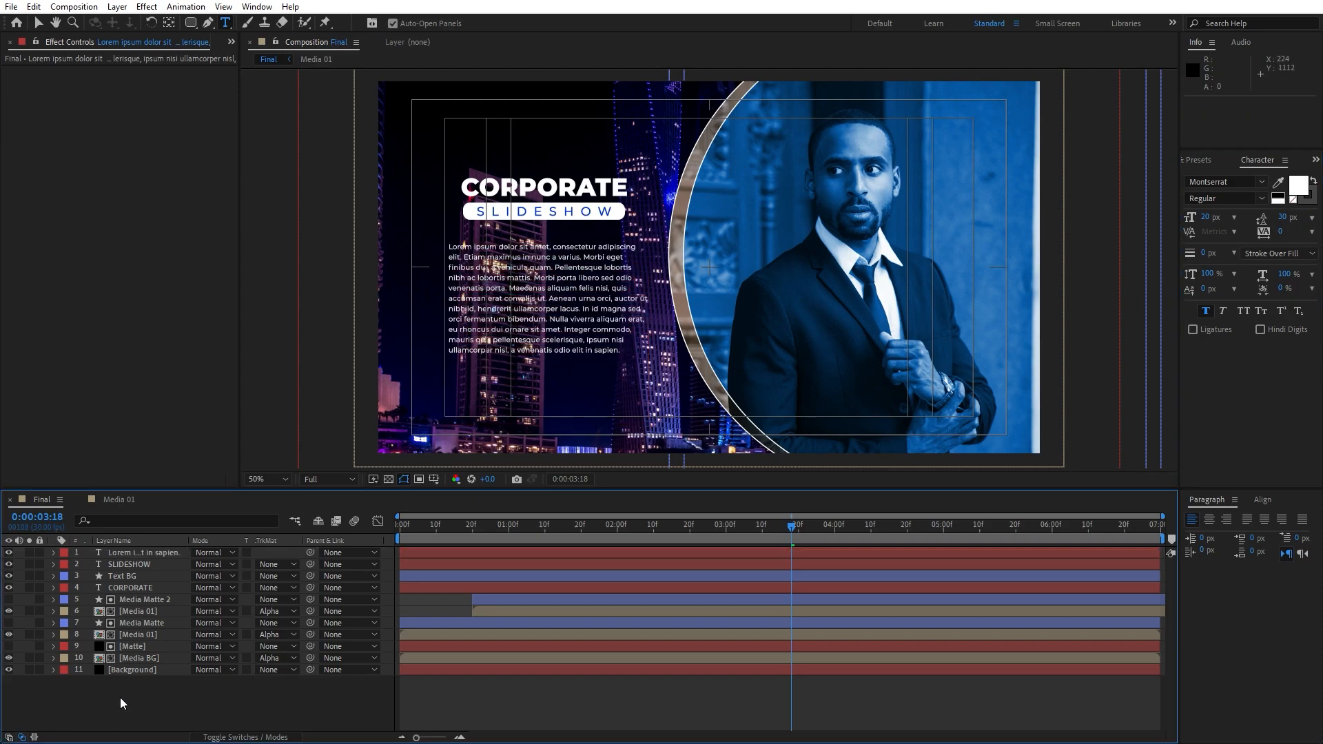
{"action": "left_click", "coordinate": [135, 554]}
{"action": "key", "text": "shift+Right"}
{"action": "key", "text": "shift+Left"}
{"action": "key", "text": "Left"}
{"action": "key", "text": "Left"}
{"action": "key", "text": "Left"}
{"action": "key", "text": "Left"}
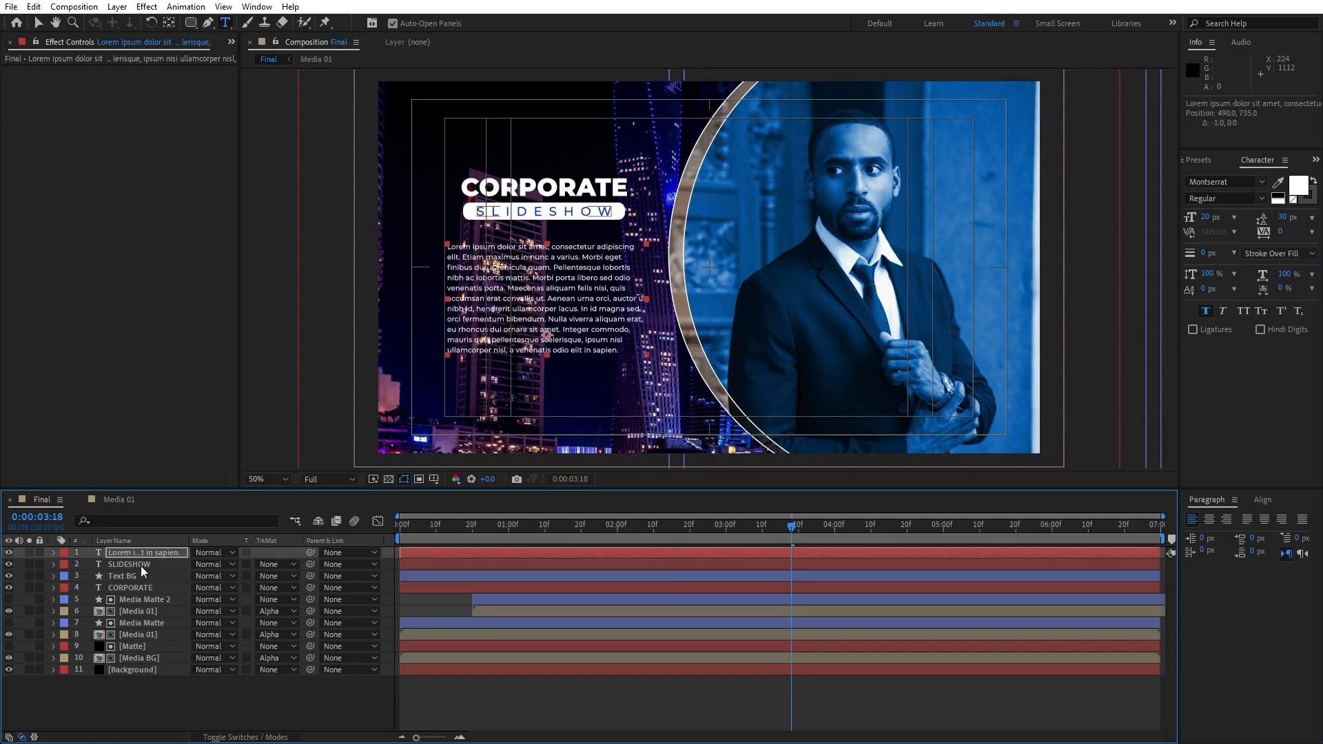
Nudge the SLIDESHOW, Text BG and CORPORATE layers together left and slightly down until they align with the paragraph below
{"action": "left_click", "coordinate": [140, 565]}
{"action": "left_click", "coordinate": [139, 585], "text": "shift"}
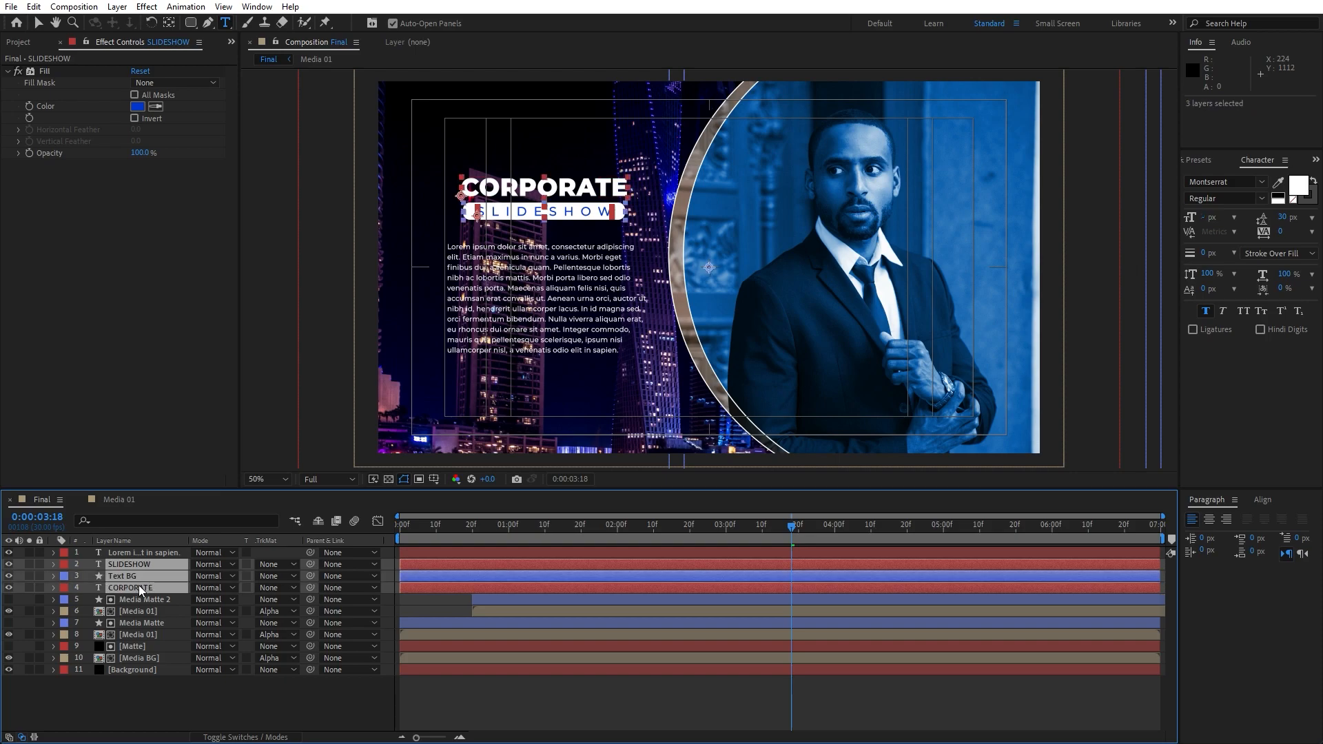
{"action": "key", "text": "shift+Left"}
{"action": "key", "text": "shift+Left"}
{"action": "key", "text": "shift+Left"}
{"action": "key", "text": "shift+Left"}
{"action": "key", "text": "shift+Down"}
{"action": "key", "text": "shift+Down"}
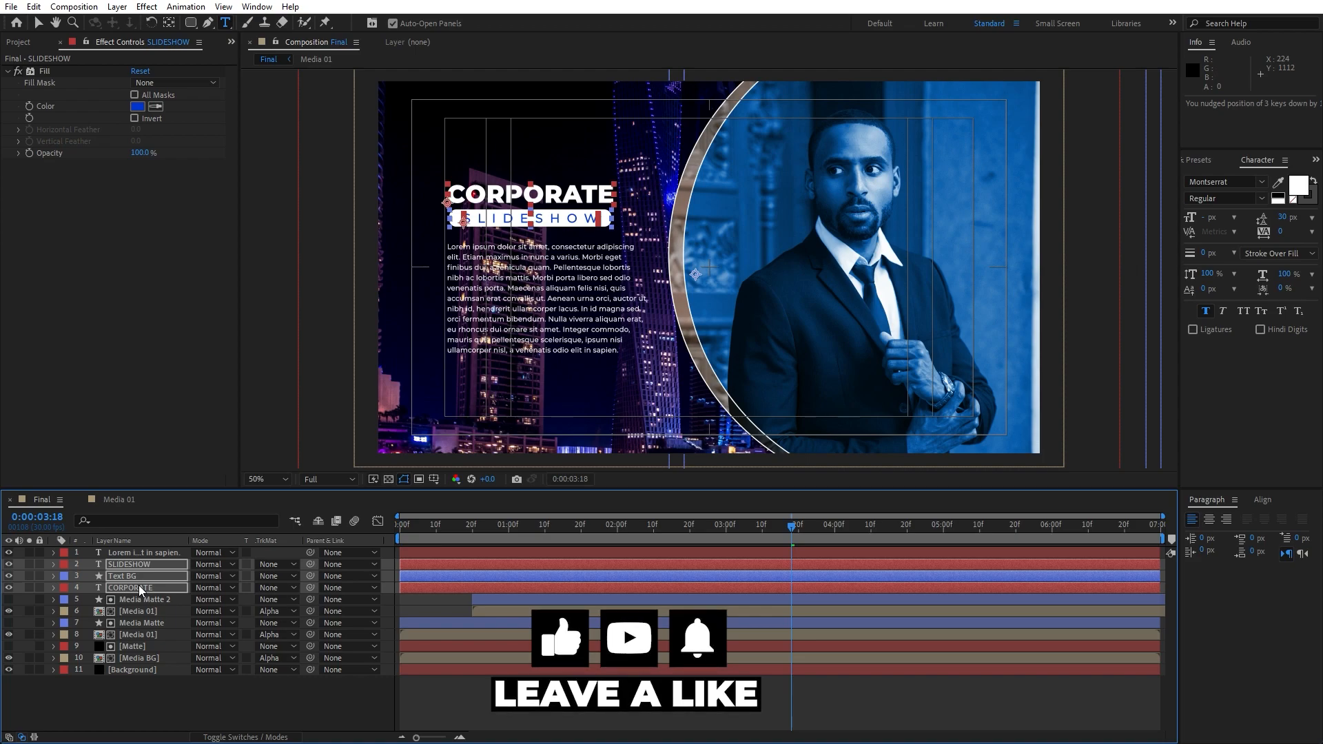
{"action": "key", "text": "shift+Up"}
{"action": "key", "text": "Down"}
{"action": "key", "text": "Down"}
{"action": "key", "text": "Down"}
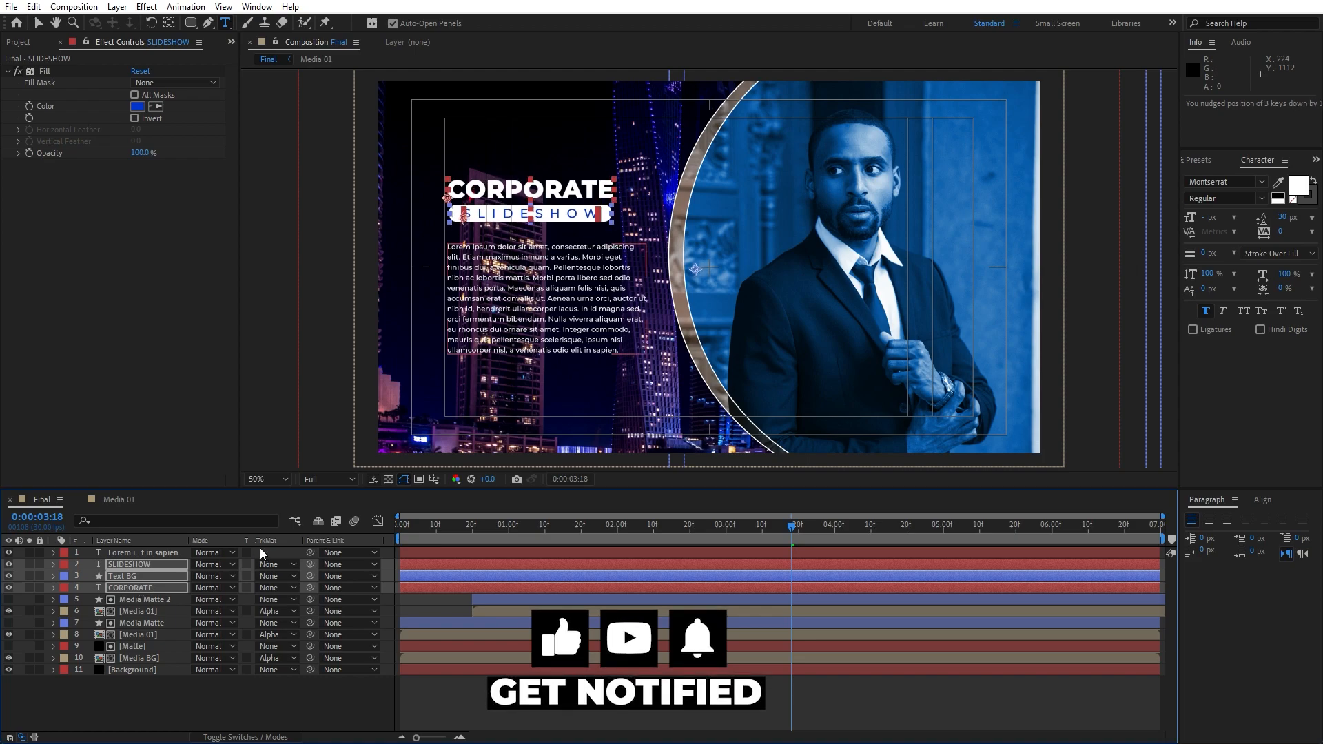
Apply the Typewriter animation preset to the CORPORATE layer at 0:00:01:00, reveal its keyframes and scrub through the typing animation
{"action": "left_click", "coordinate": [150, 658]}
{"action": "left_click", "coordinate": [138, 587]}
{"action": "left_click_drag", "start_coordinate": [577, 526], "coordinate": [510, 524]}
{"action": "left_click", "coordinate": [1194, 160]}
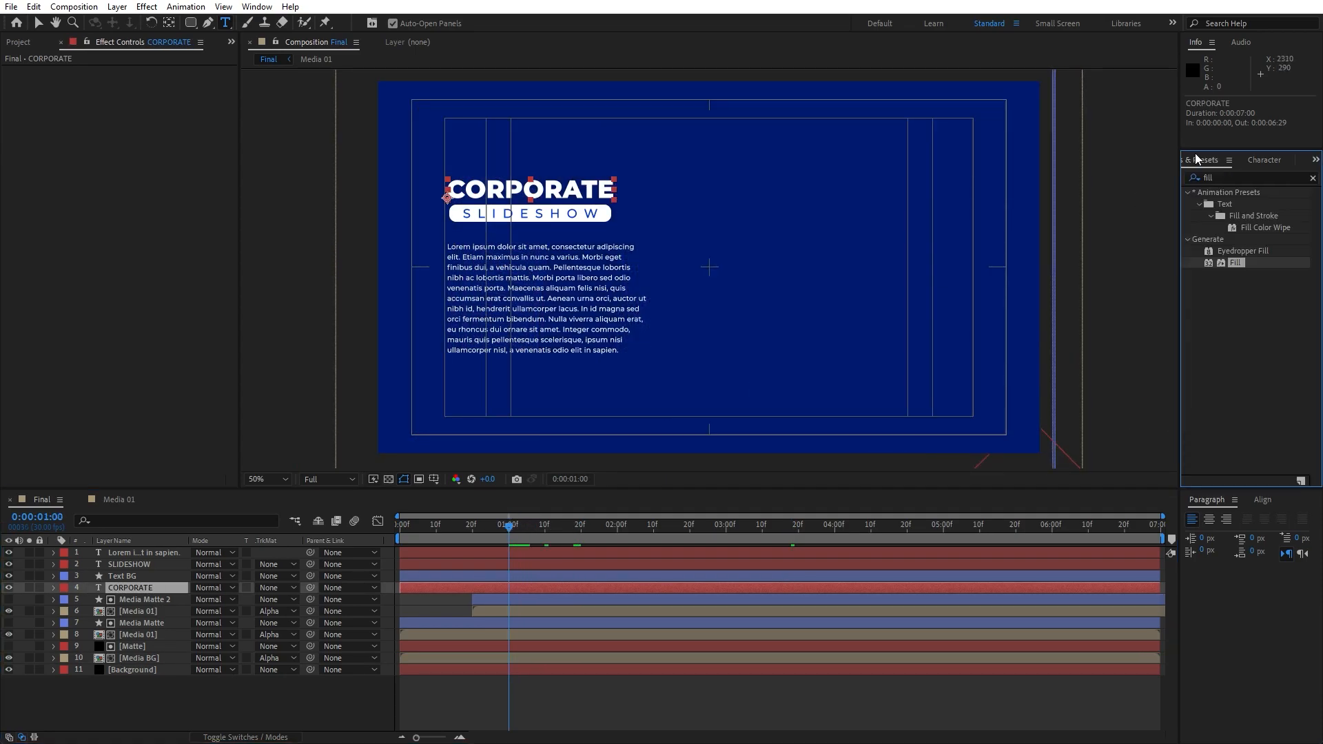
{"action": "left_click_drag", "start_coordinate": [1247, 177], "coordinate": [1035, 191]}
{"action": "type", "text": "type"}
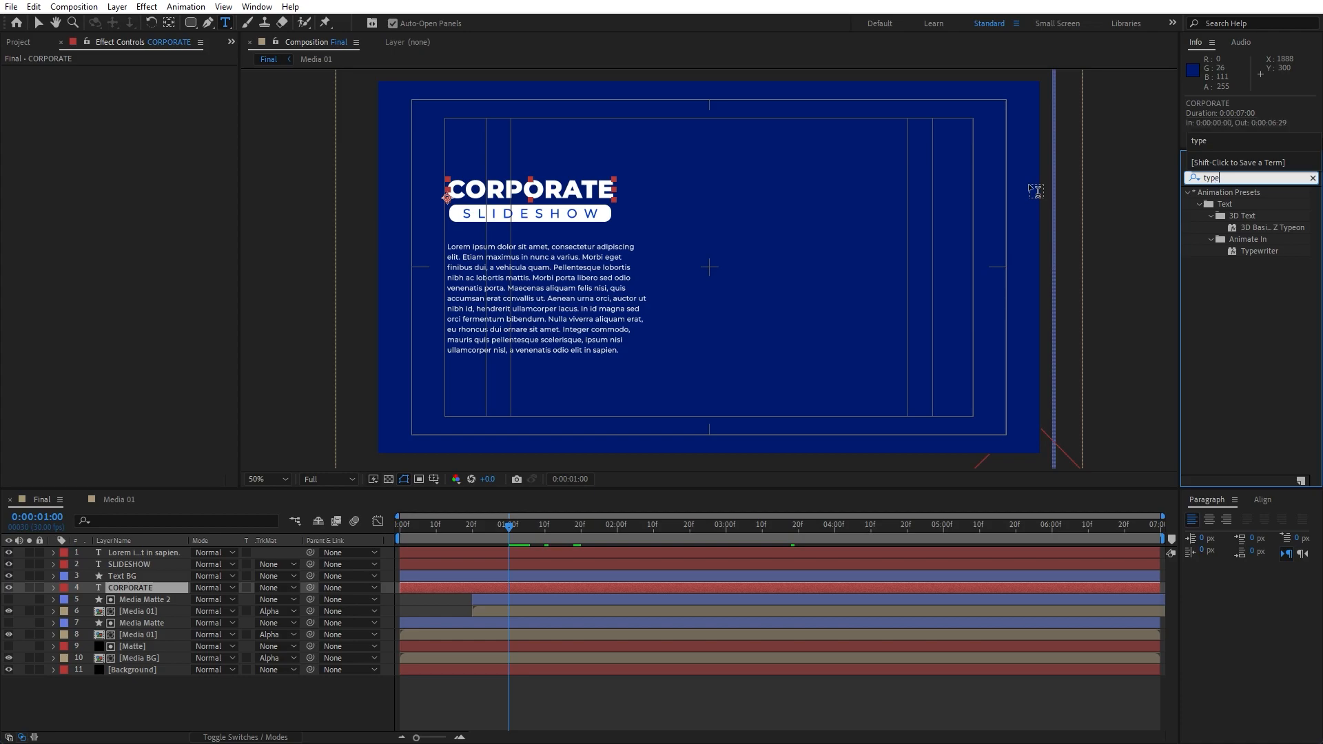
{"action": "left_click_drag", "start_coordinate": [1252, 250], "coordinate": [138, 588]}
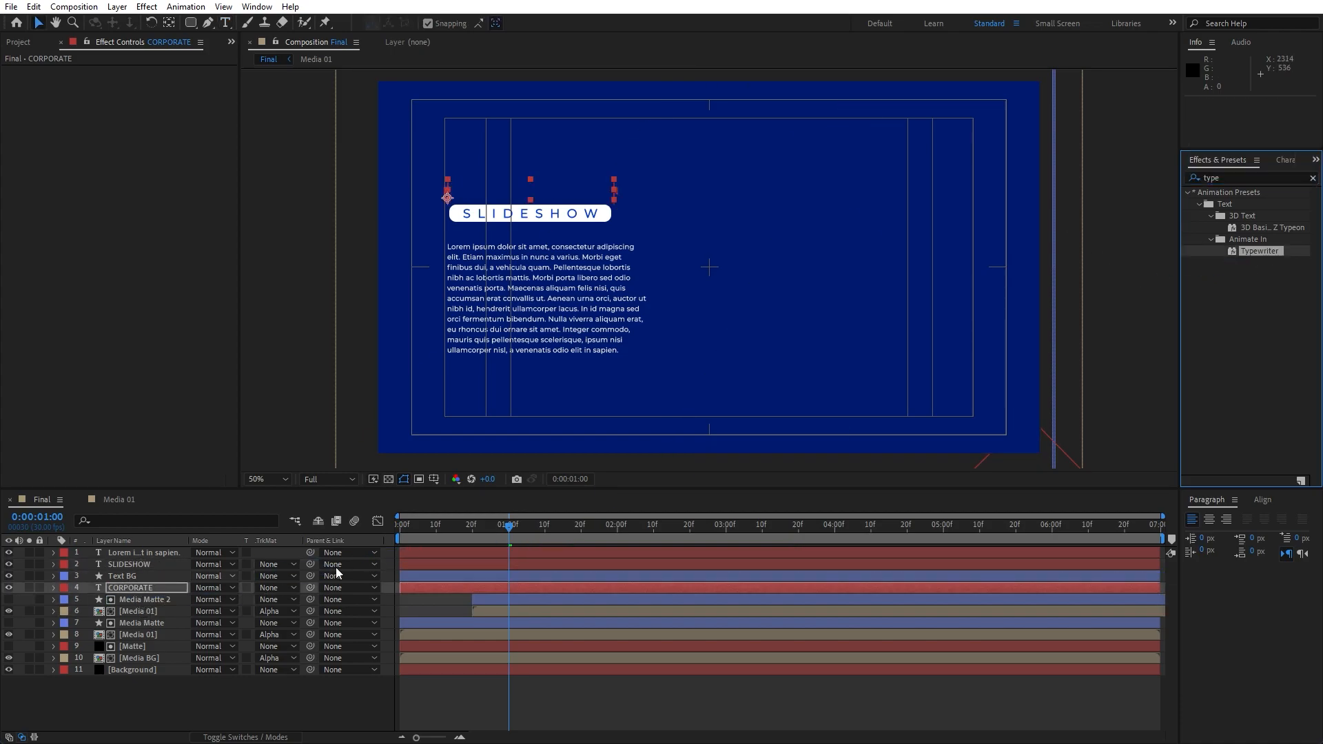
{"action": "left_click", "coordinate": [130, 589]}
{"action": "key", "text": "u"}
{"action": "left_click_drag", "start_coordinate": [521, 535], "coordinate": [740, 539]}
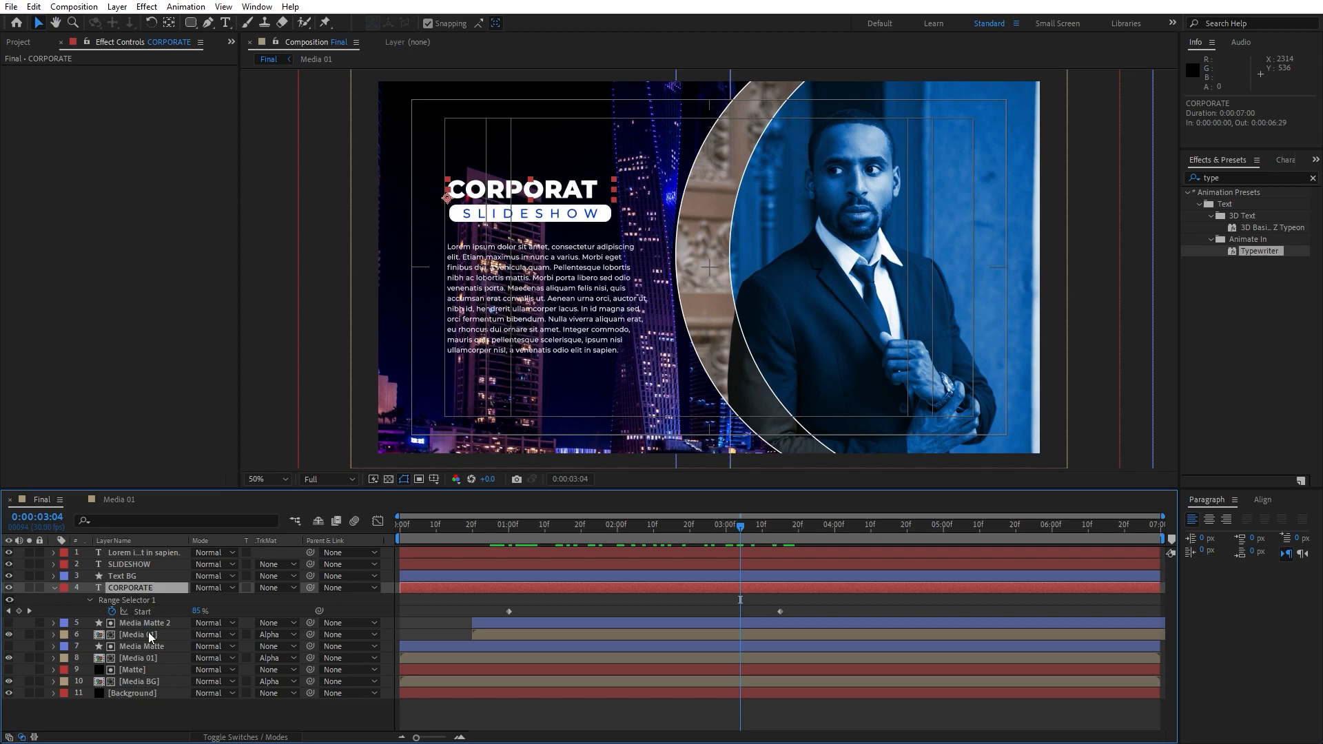
Apply the Typewriter animation preset to the Lorem ipsum layer at the one-second mark, preview it and collapse the CORPORATE layer's keyframes
{"action": "left_click", "coordinate": [134, 554]}
{"action": "left_click_drag", "start_coordinate": [688, 524], "coordinate": [508, 526]}
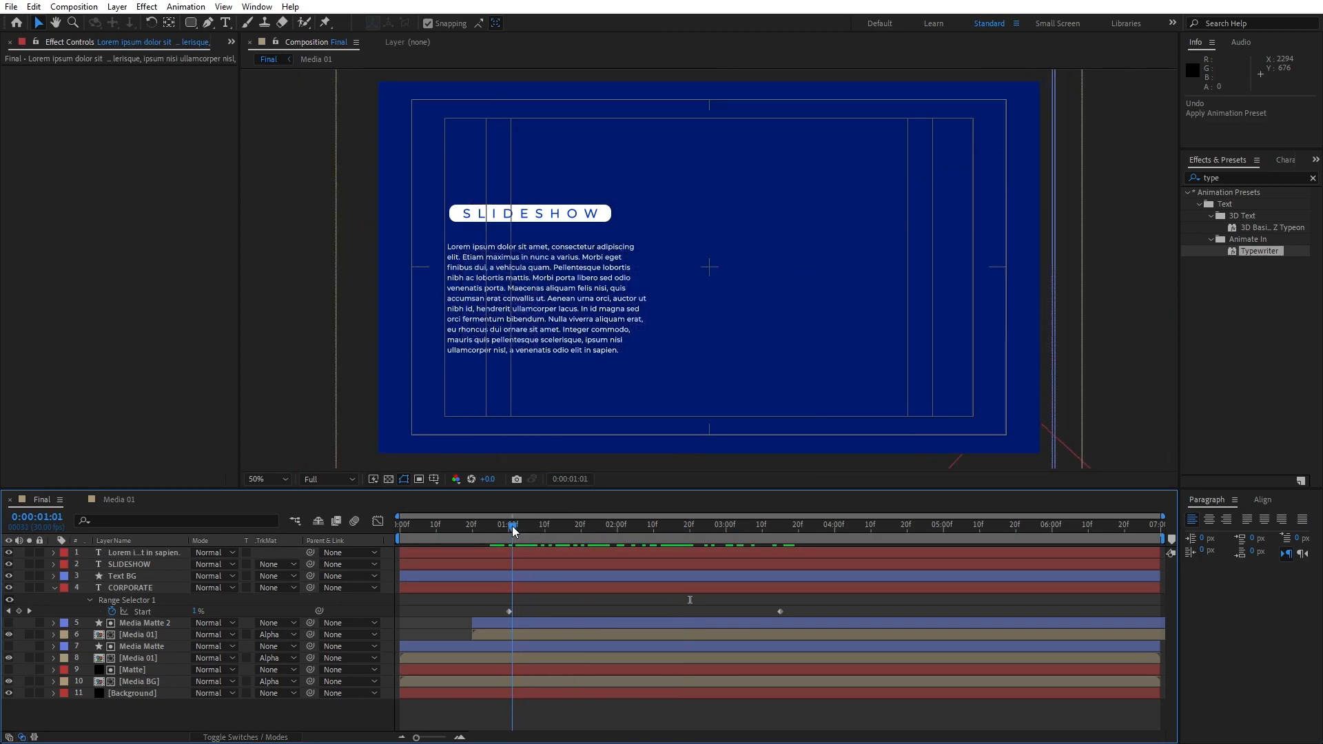
{"action": "double_click", "coordinate": [1251, 249]}
{"action": "left_click_drag", "start_coordinate": [1250, 254], "coordinate": [157, 554]}
{"action": "key", "text": "v"}
{"action": "key", "text": "space"}
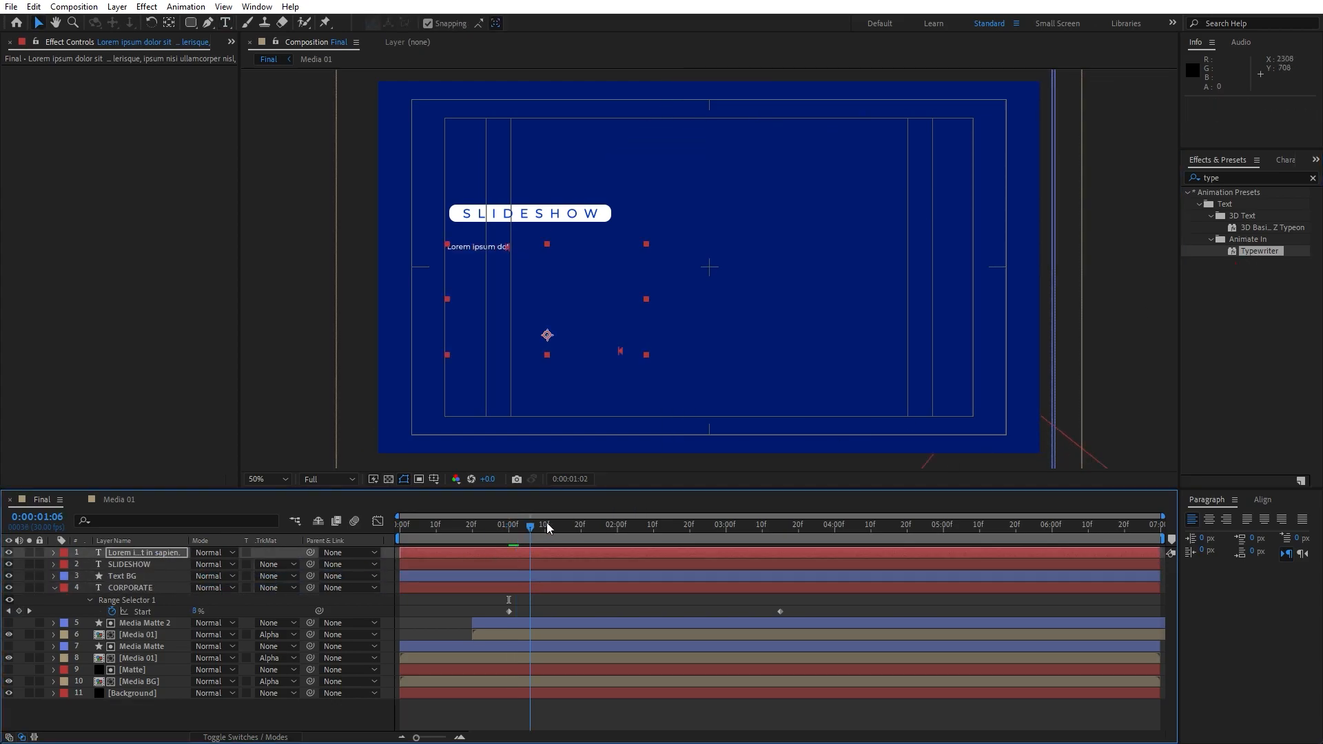
{"action": "left_click_drag", "start_coordinate": [725, 543], "coordinate": [763, 540]}
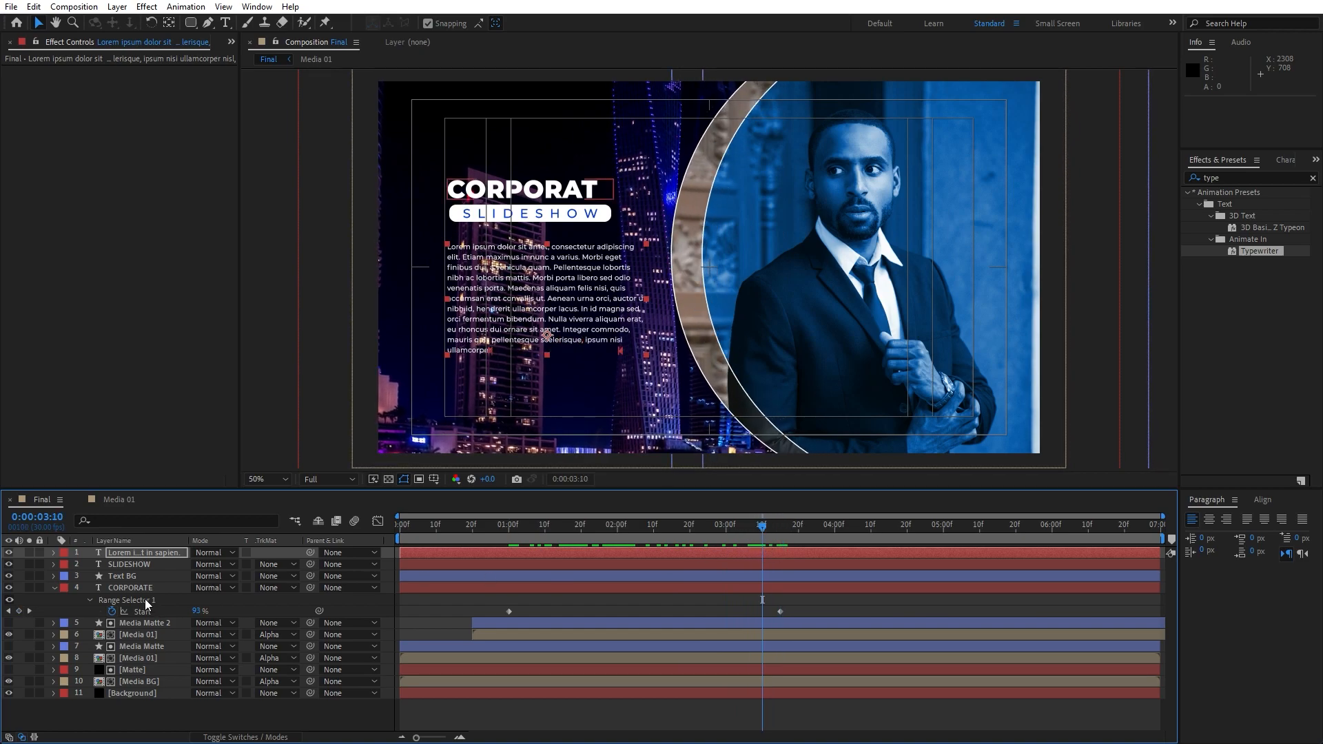
{"action": "left_click", "coordinate": [56, 588]}
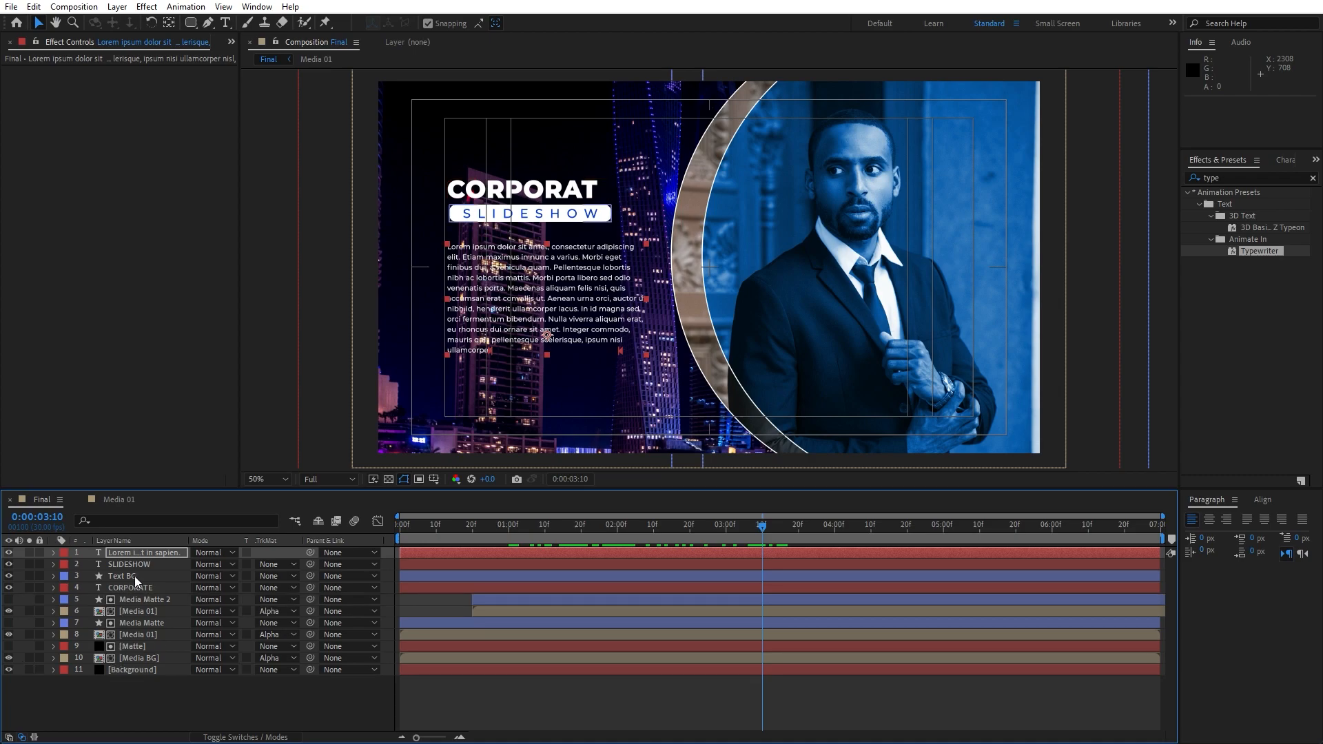
Move the Text BG layer's anchor point to the middle of the rounded bar's left edge
{"action": "left_click", "coordinate": [135, 576]}
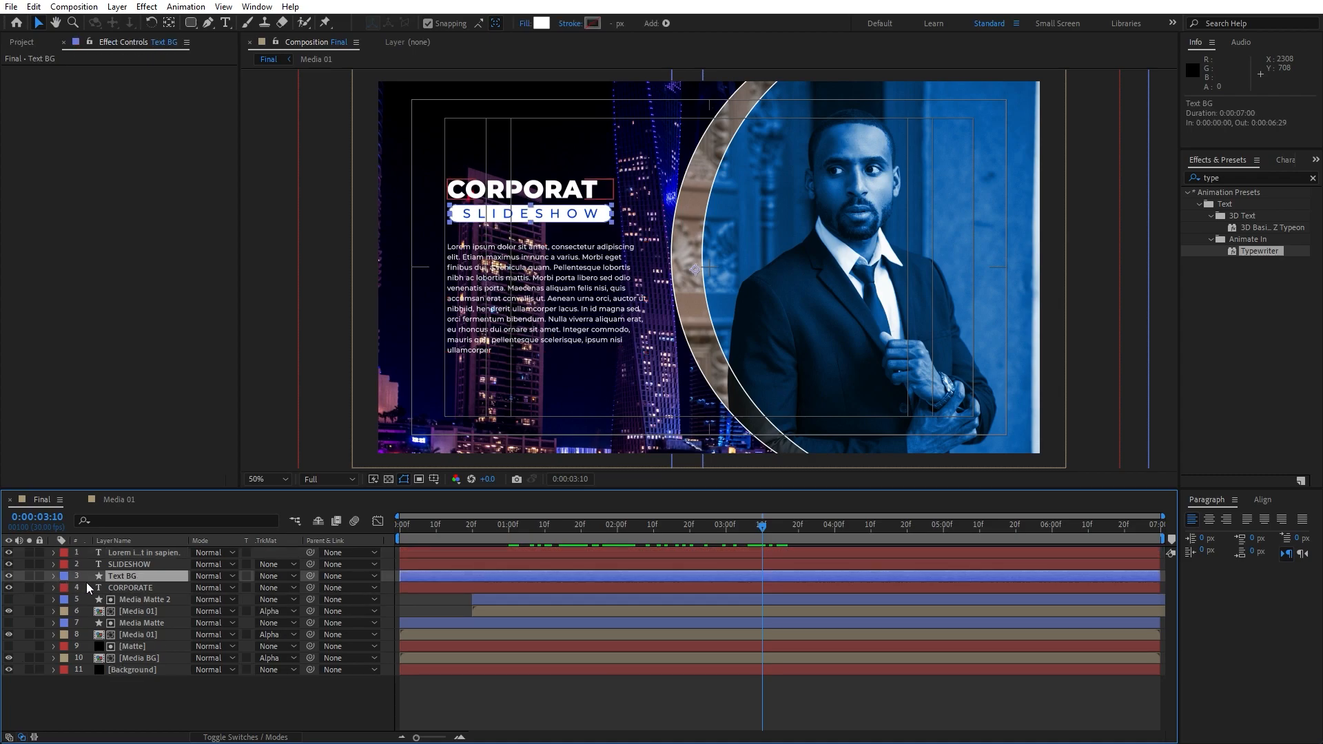
{"action": "left_click", "coordinate": [170, 25]}
{"action": "left_click_drag", "start_coordinate": [697, 270], "coordinate": [450, 213]}
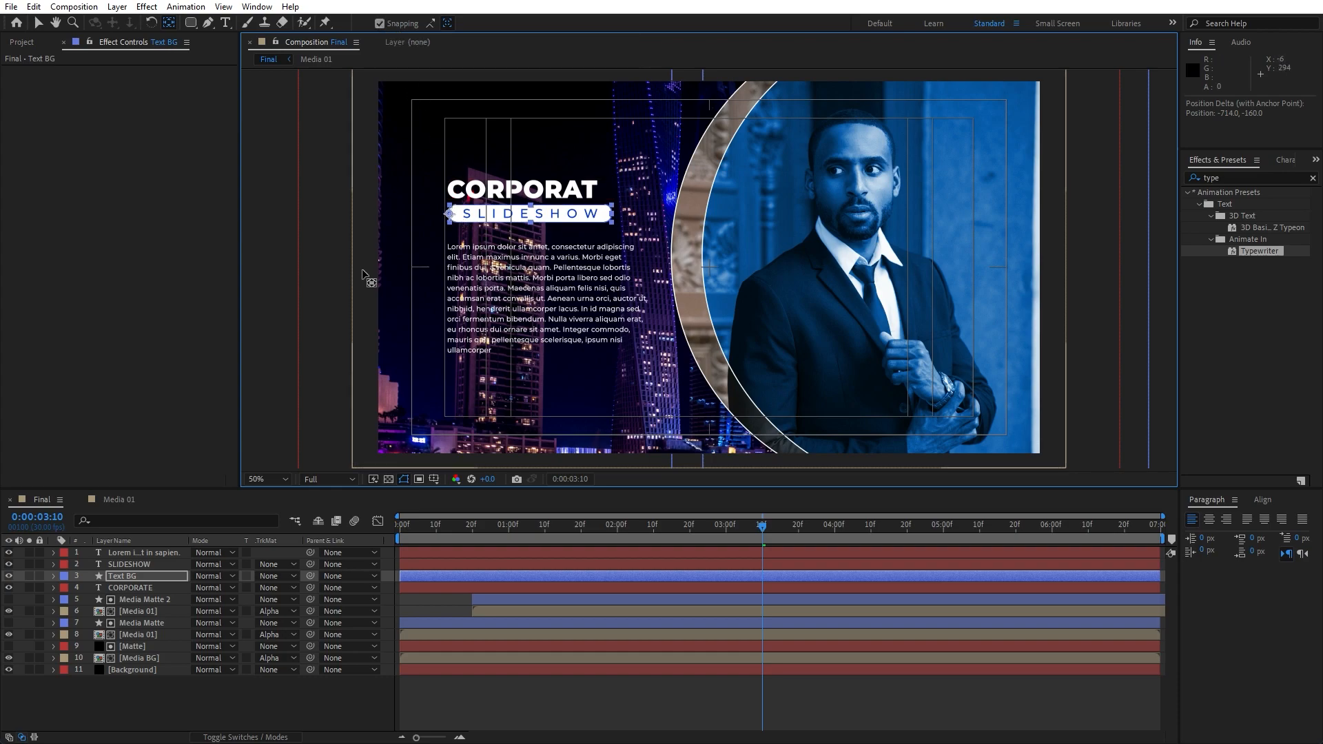
Unlink the Text BG scale proportions and keyframe its horizontal scale at 0% at 0:00:01:00
{"action": "left_click", "coordinate": [112, 579]}
{"action": "key", "text": "s"}
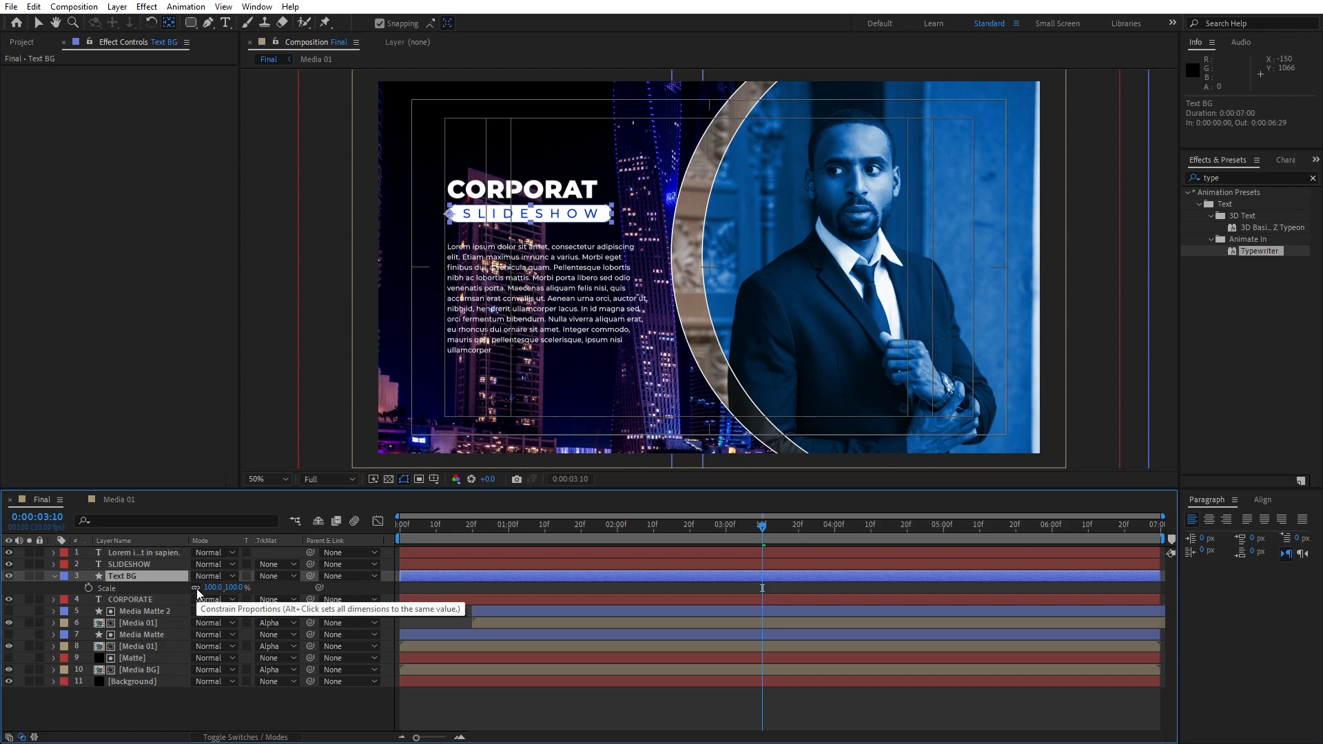
{"action": "left_click_drag", "start_coordinate": [650, 528], "coordinate": [510, 527]}
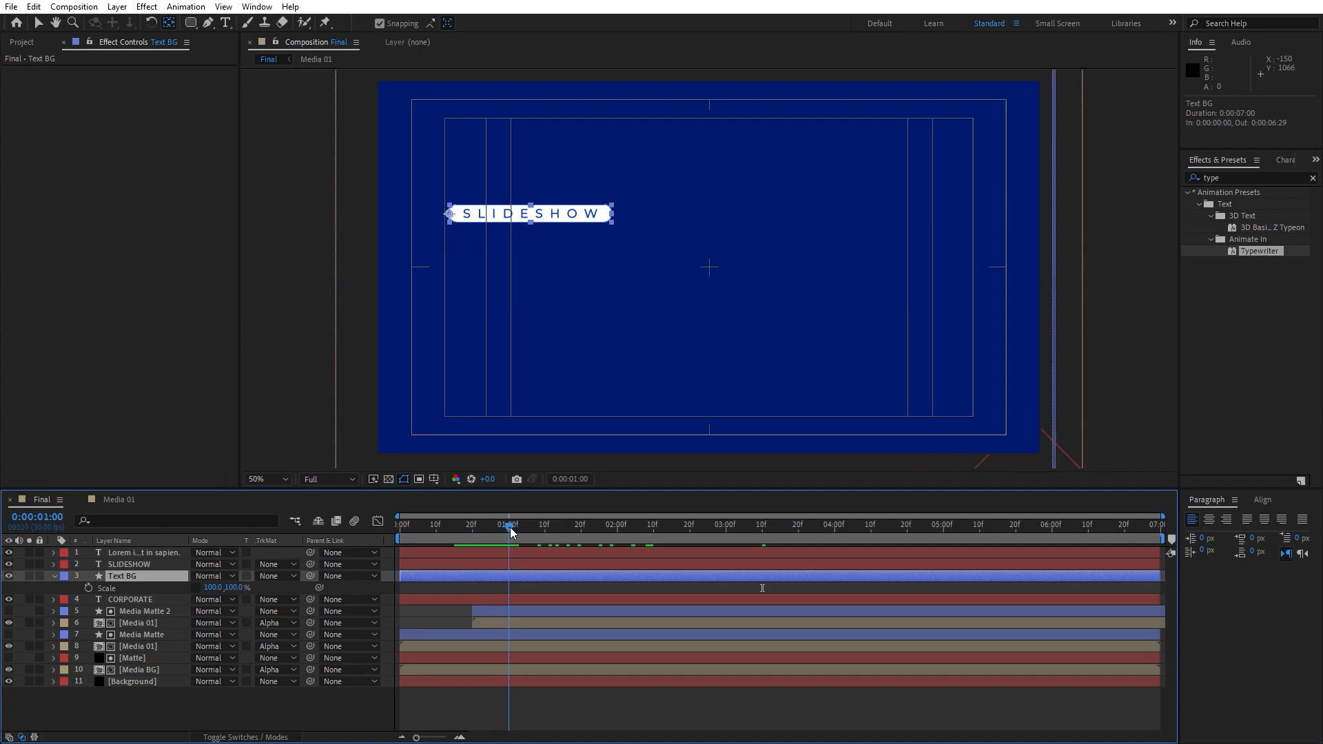
{"action": "left_click", "coordinate": [89, 588]}
{"action": "left_click", "coordinate": [210, 588]}
{"action": "type", "text": "0"}
{"action": "key", "text": "Return"}
Keyframe the Text BG horizontal scale at 100% at 0:00:03:00 and apply Easy Ease to both scale keyframes
{"action": "left_click_drag", "start_coordinate": [510, 529], "coordinate": [726, 534]}
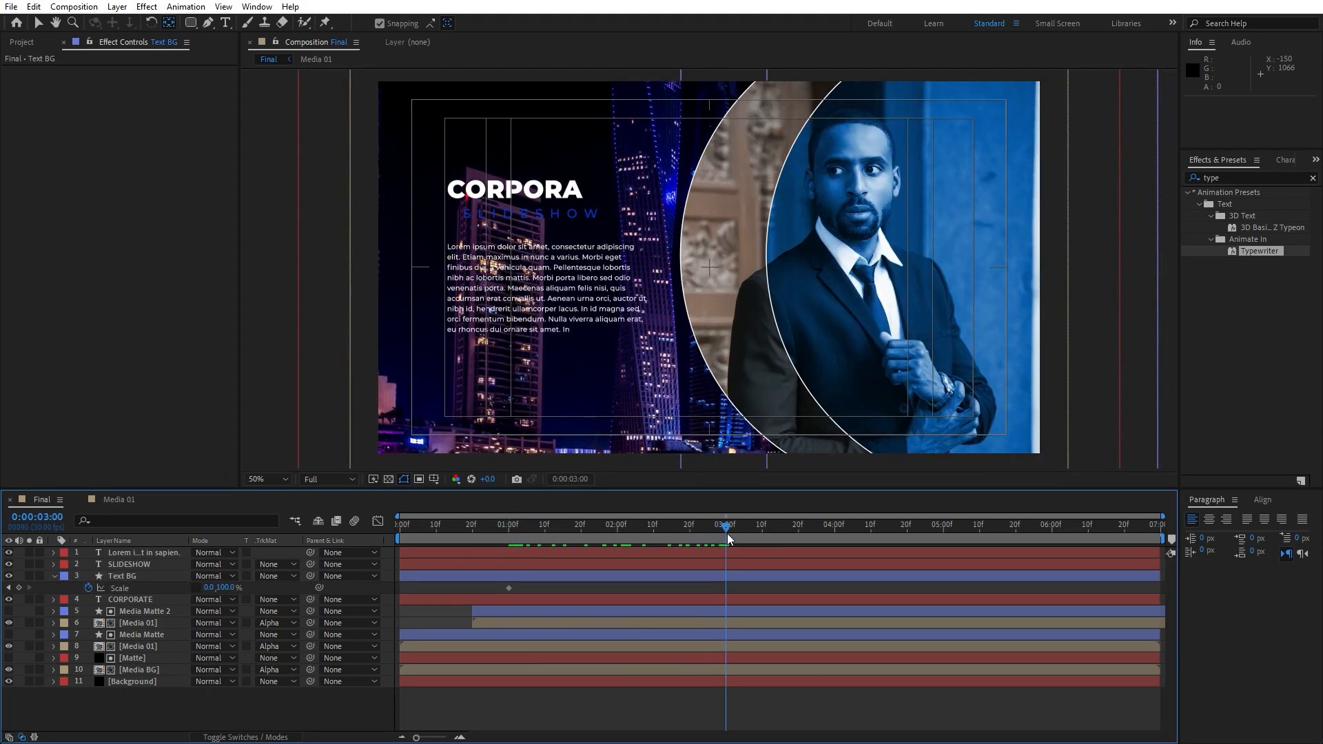
{"action": "left_click", "coordinate": [209, 587]}
{"action": "type", "text": "100"}
{"action": "key", "text": "Return"}
{"action": "left_click_drag", "start_coordinate": [749, 593], "coordinate": [408, 596]}
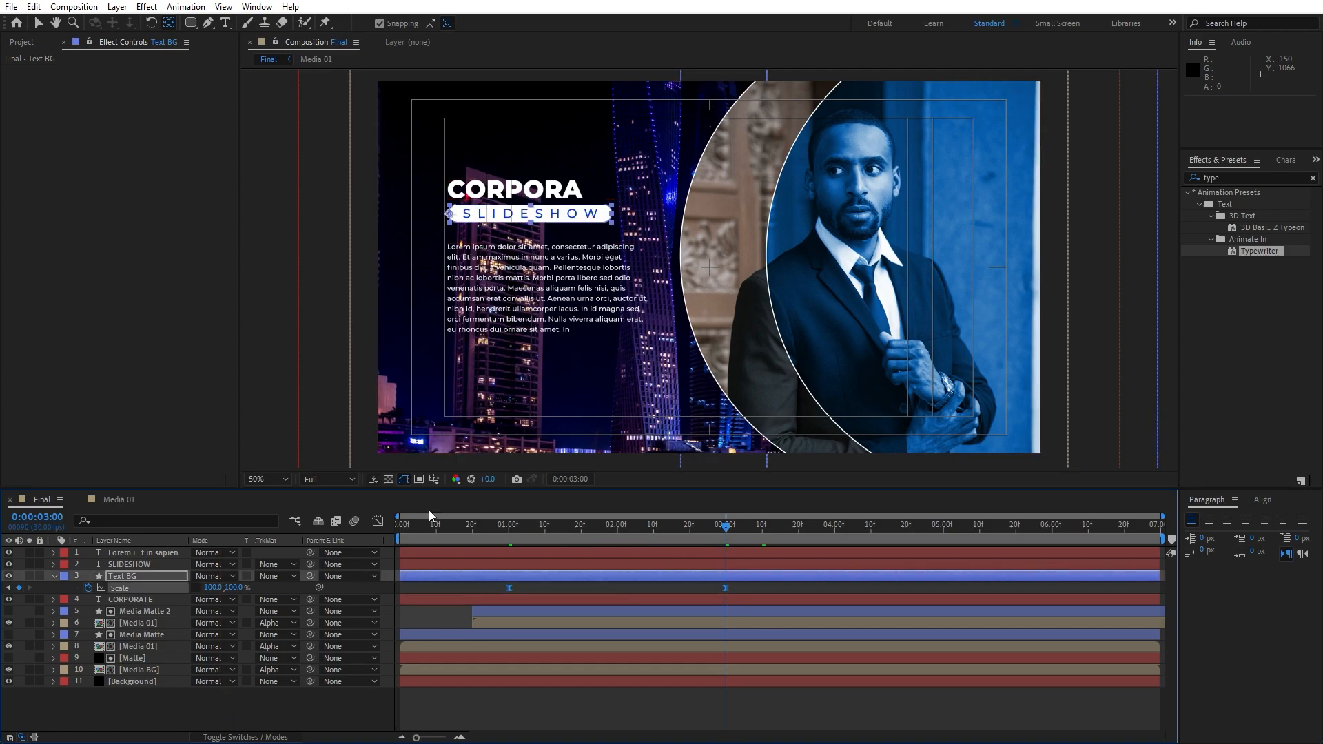
Lengthen the incoming ease of Text BG's last scale keyframe in the graph editor, preview the bar animation and collapse the layer
{"action": "left_click", "coordinate": [378, 521]}
{"action": "left_click_drag", "start_coordinate": [692, 700], "coordinate": [540, 700]}
{"action": "key", "text": "space"}
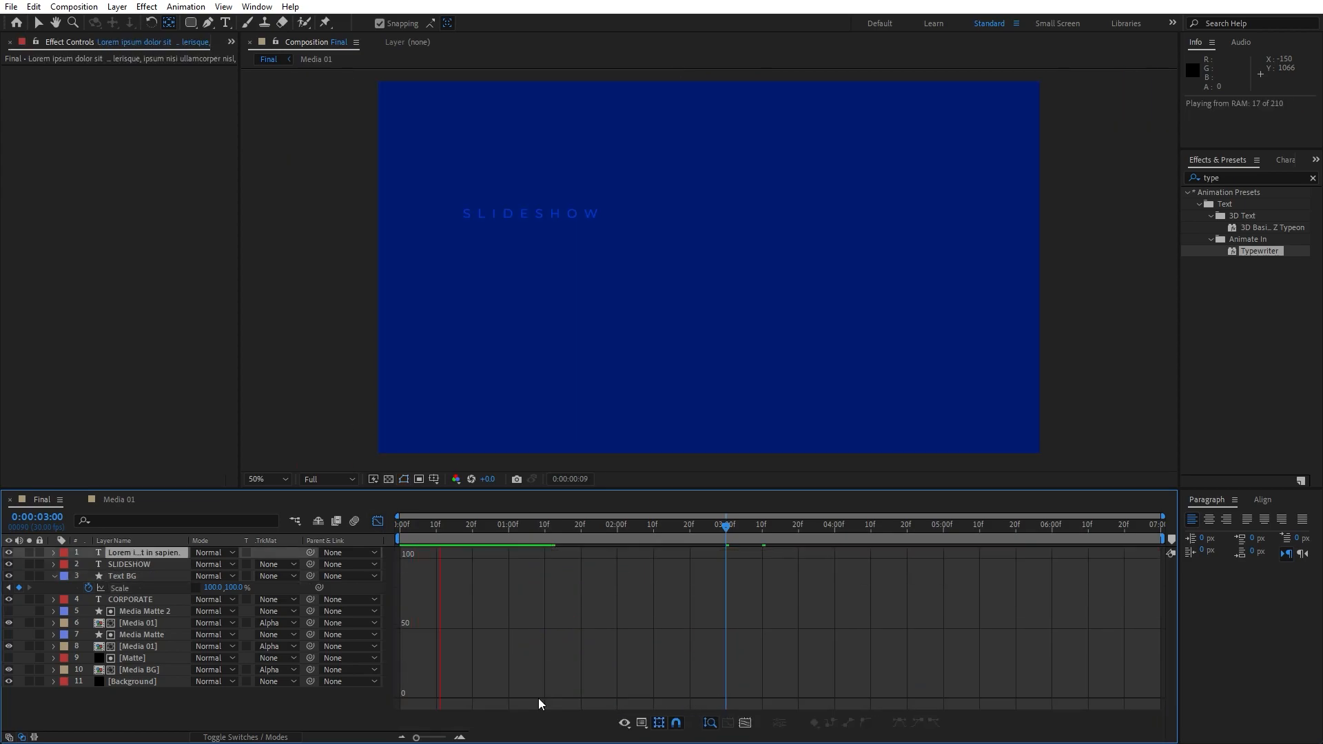
{"action": "left_click_drag", "start_coordinate": [507, 529], "coordinate": [661, 527]}
{"action": "left_click", "coordinate": [55, 575]}
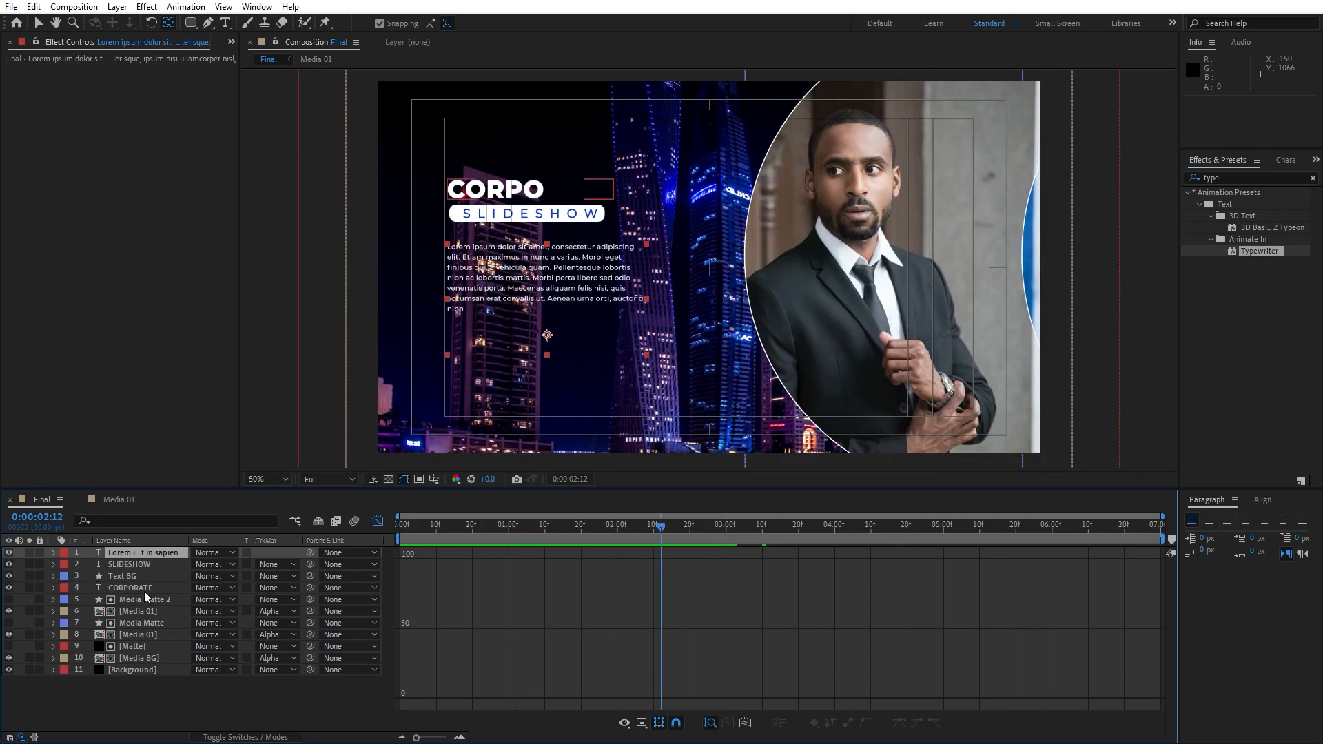
Duplicate the Text BG layer, place the copy directly above the SLIDESHOW layer and rename it Matte
{"action": "left_click", "coordinate": [138, 563]}
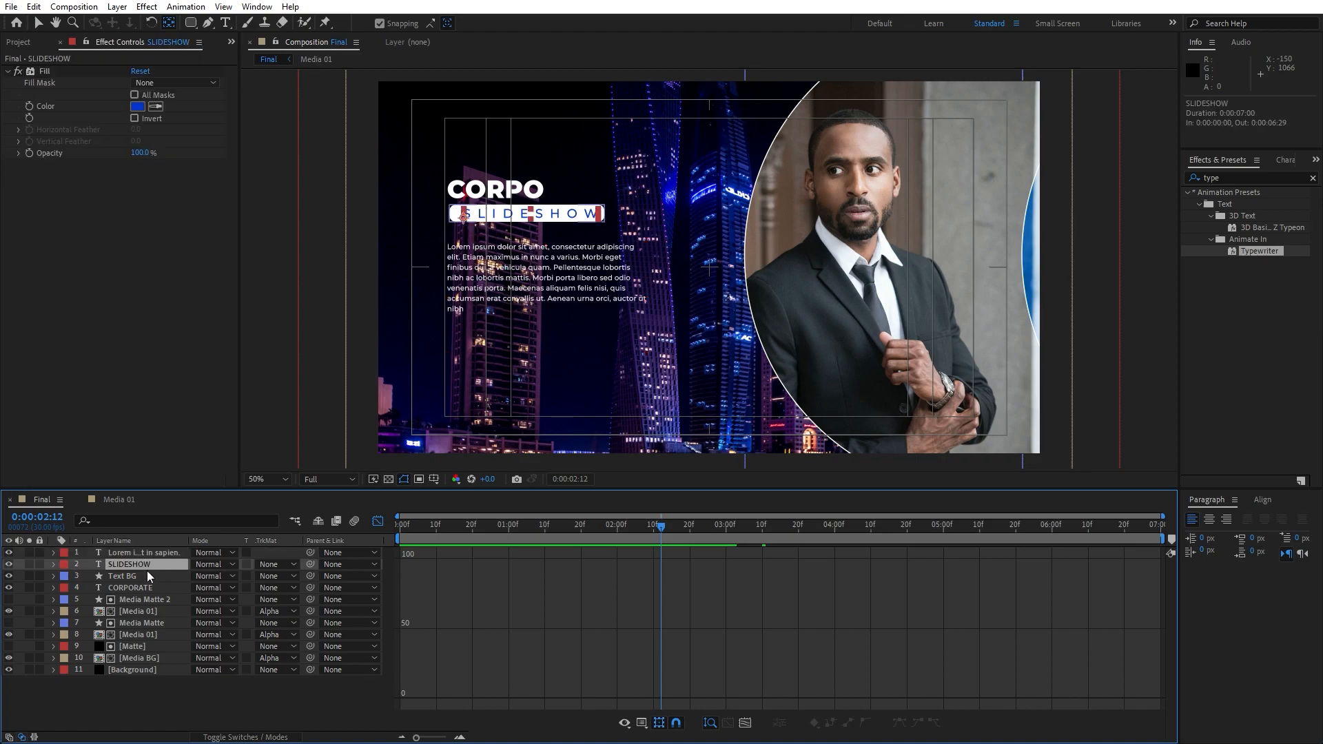
{"action": "left_click", "coordinate": [377, 521]}
{"action": "left_click", "coordinate": [142, 576]}
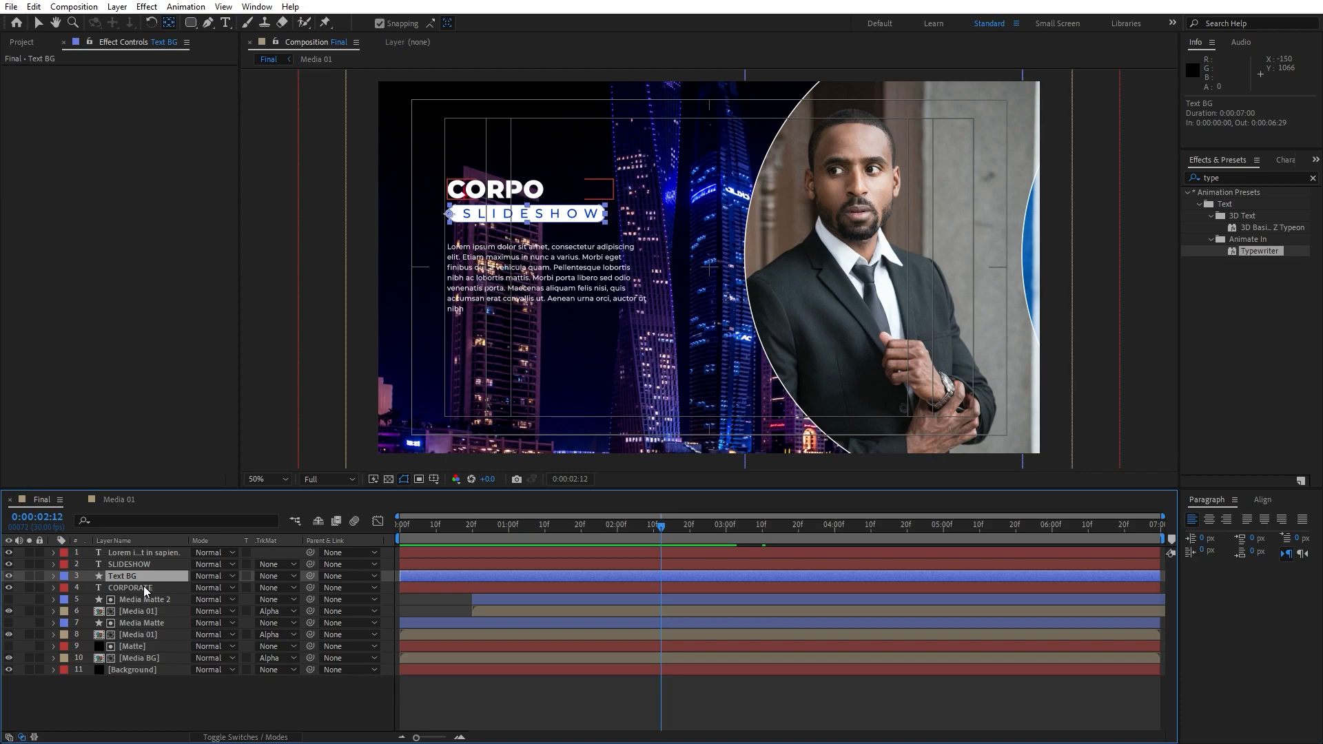
{"action": "key", "text": "ctrl+d"}
{"action": "left_click_drag", "start_coordinate": [138, 572], "coordinate": [147, 561]}
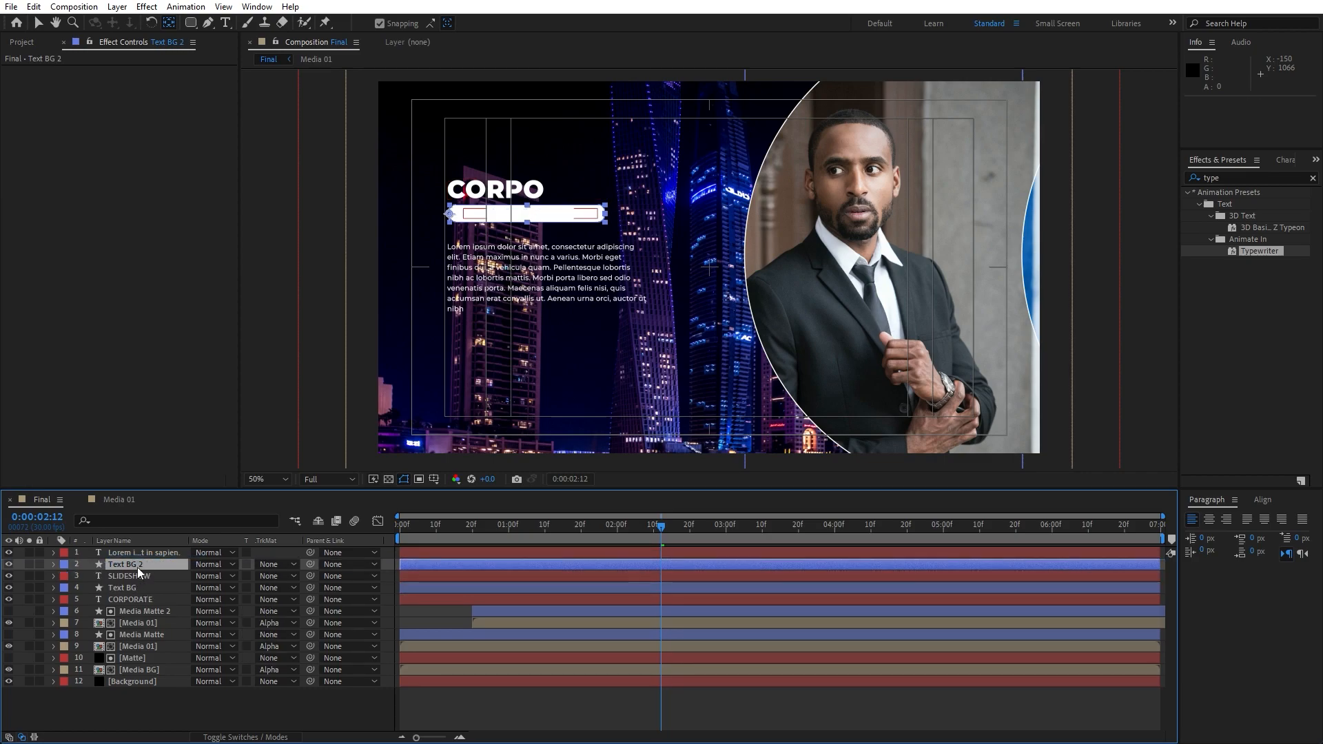
{"action": "key", "text": "Return"}
{"action": "type", "text": "ma"}
Set the SLIDESHOW layer's track matte to Alpha Matte using the Matte layer and preview the text reveal
{"action": "left_click", "coordinate": [134, 578]}
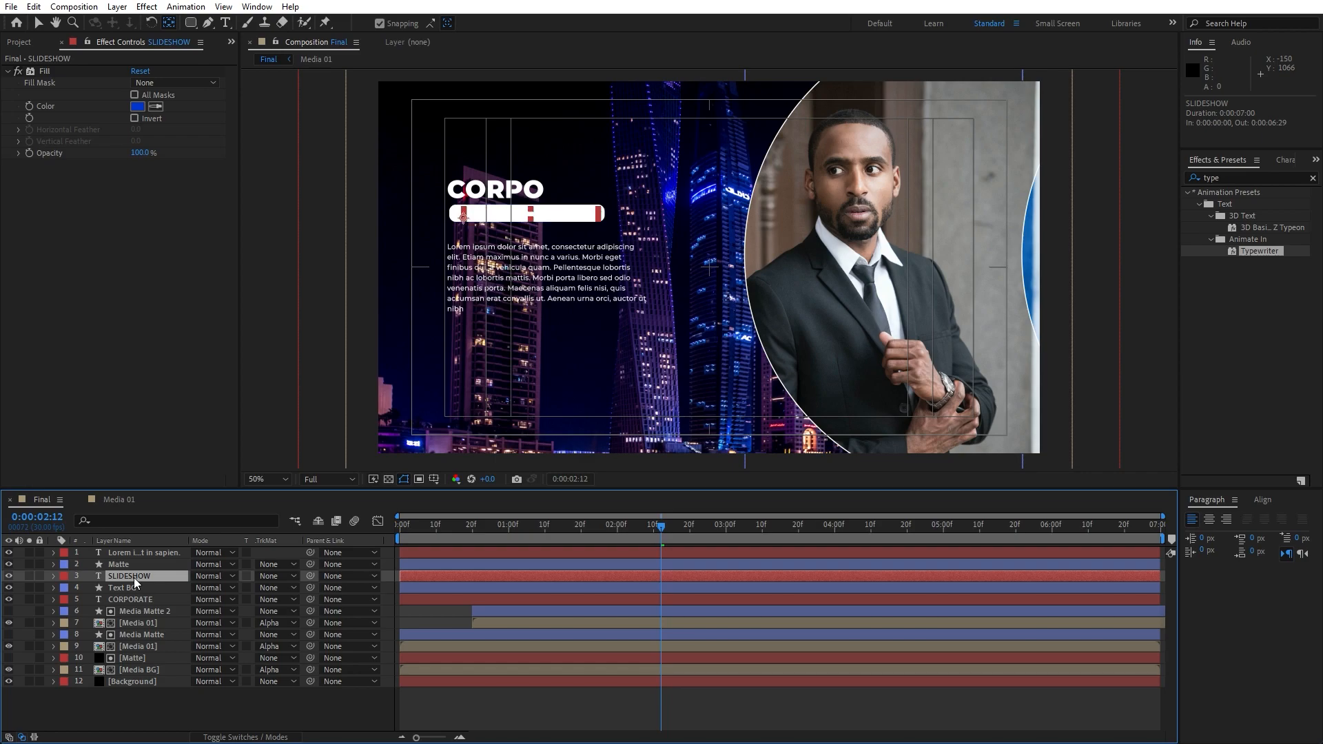
{"action": "left_click", "coordinate": [272, 578]}
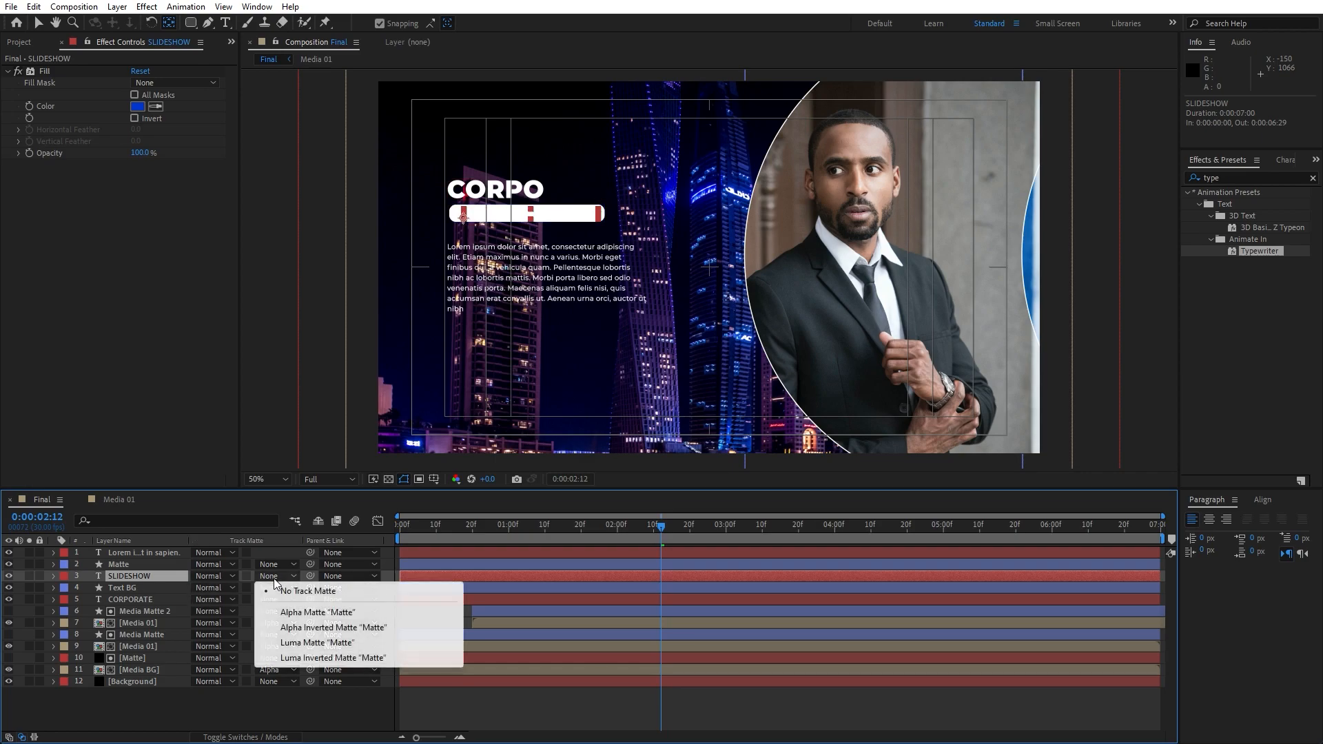
{"action": "left_click", "coordinate": [310, 612]}
{"action": "left_click", "coordinate": [274, 700]}
{"action": "key", "text": "space"}
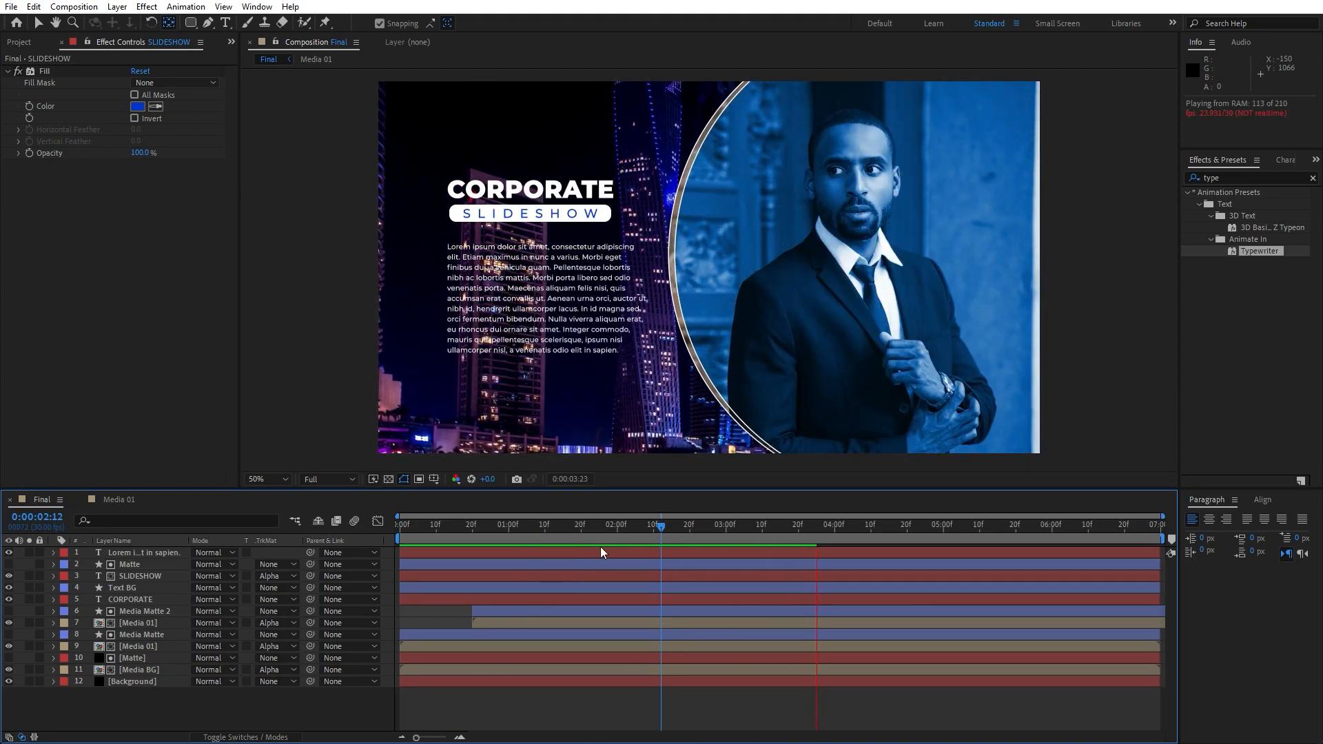
{"action": "left_click", "coordinate": [648, 529]}
{"action": "left_click_drag", "start_coordinate": [657, 531], "coordinate": [693, 536]}
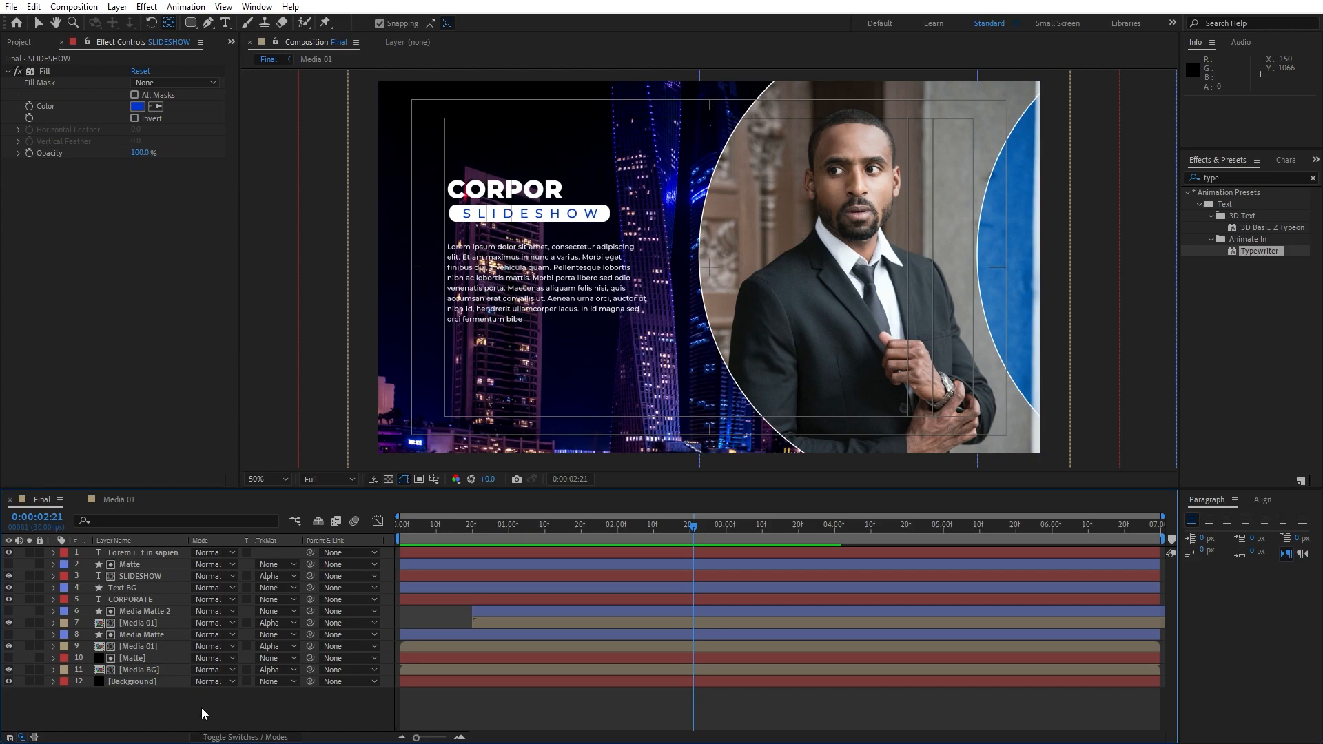
Create a black solid layer named Grid, 1920 px wide and 1080 px high
{"action": "right_click", "coordinate": [183, 704]}
{"action": "mouse_move", "coordinate": [218, 534]}
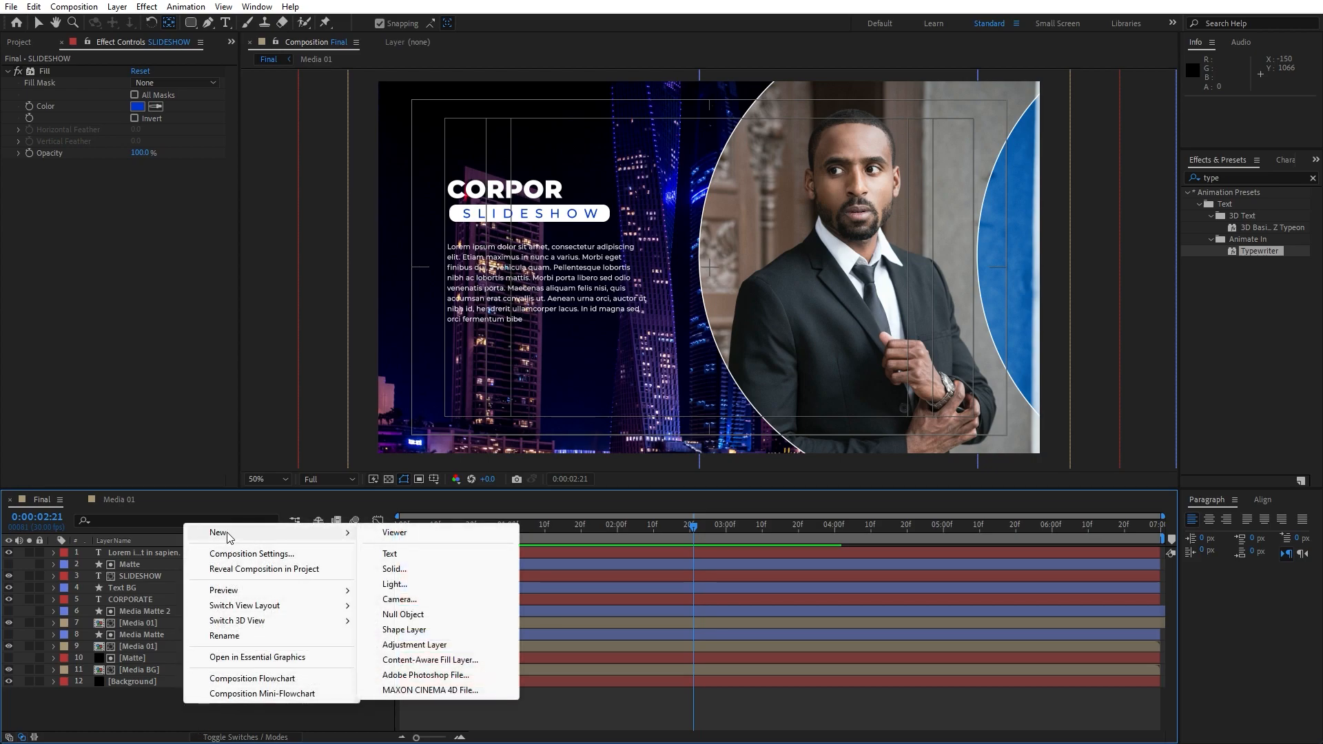
{"action": "left_click", "coordinate": [420, 569]}
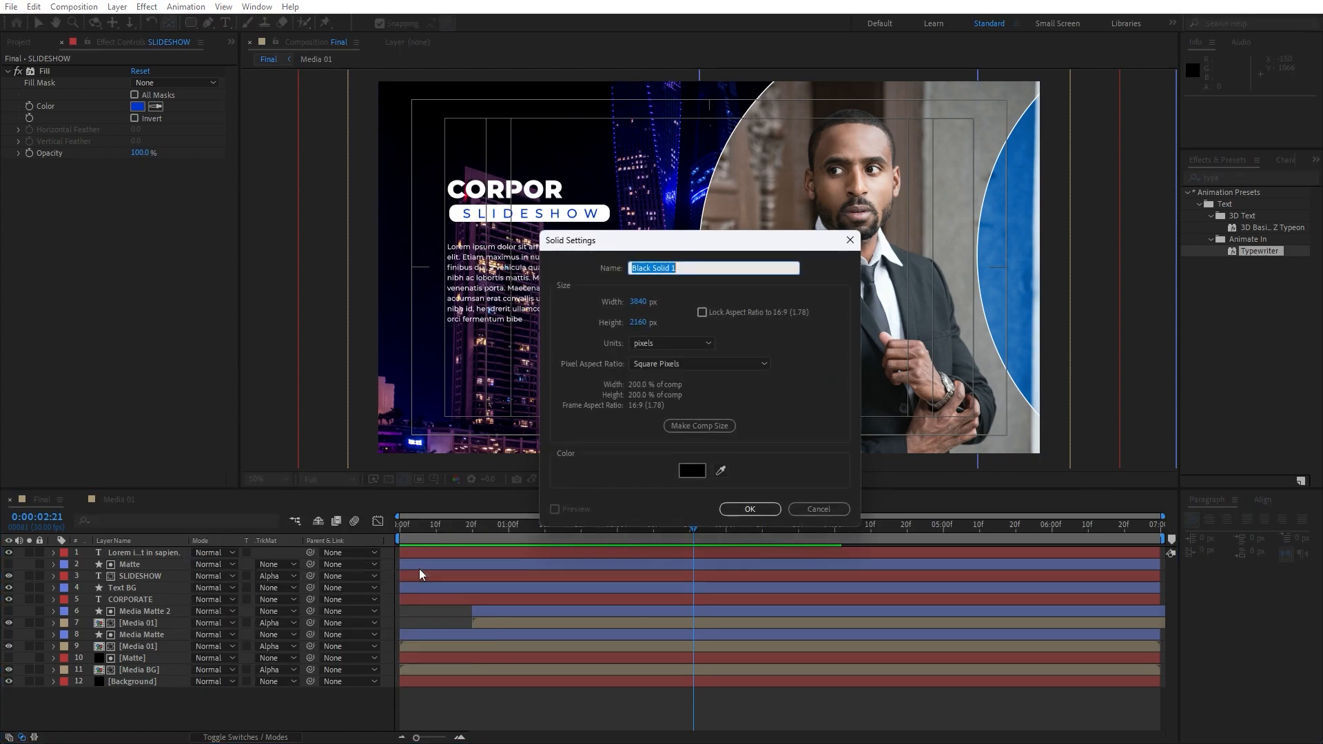
{"action": "type", "text": "Grid"}
{"action": "key", "text": "Tab"}
{"action": "type", "text": "1920"}
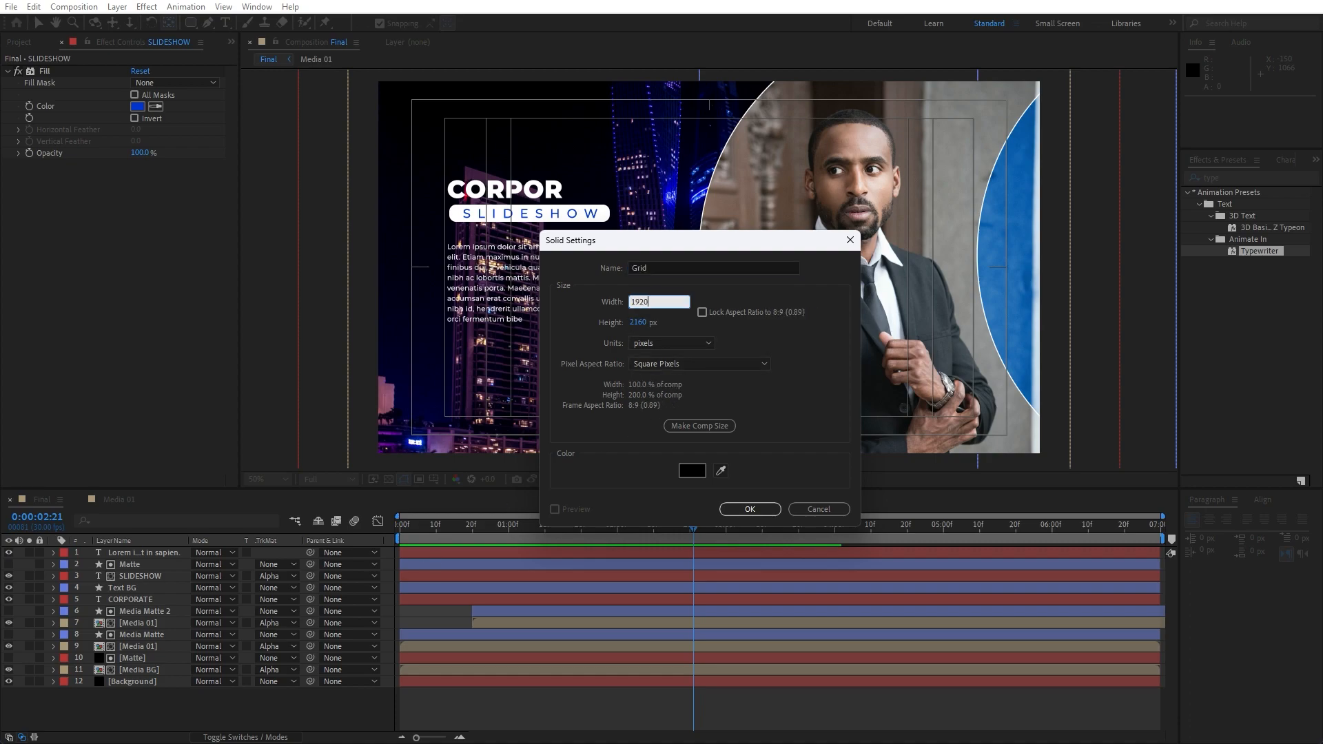
{"action": "key", "text": "Tab"}
{"action": "type", "text": "1080"}
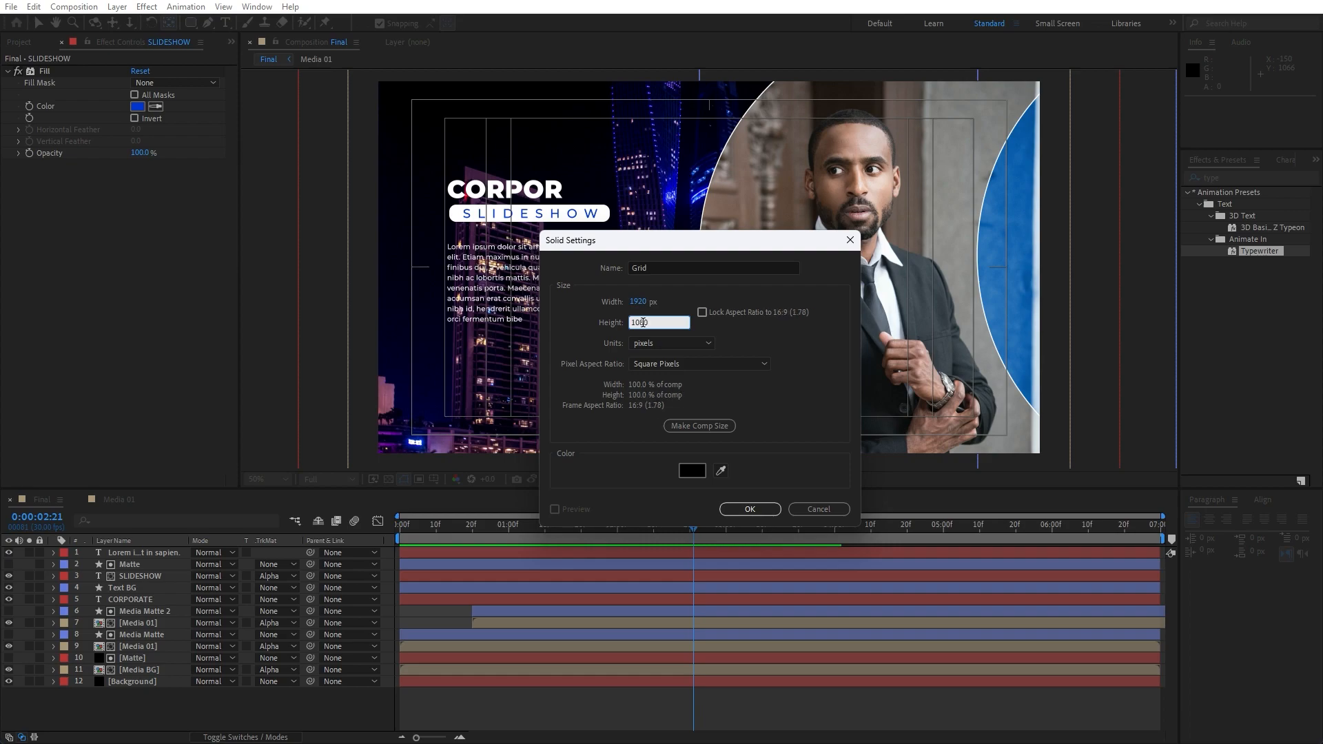
{"action": "left_click", "coordinate": [749, 508]}
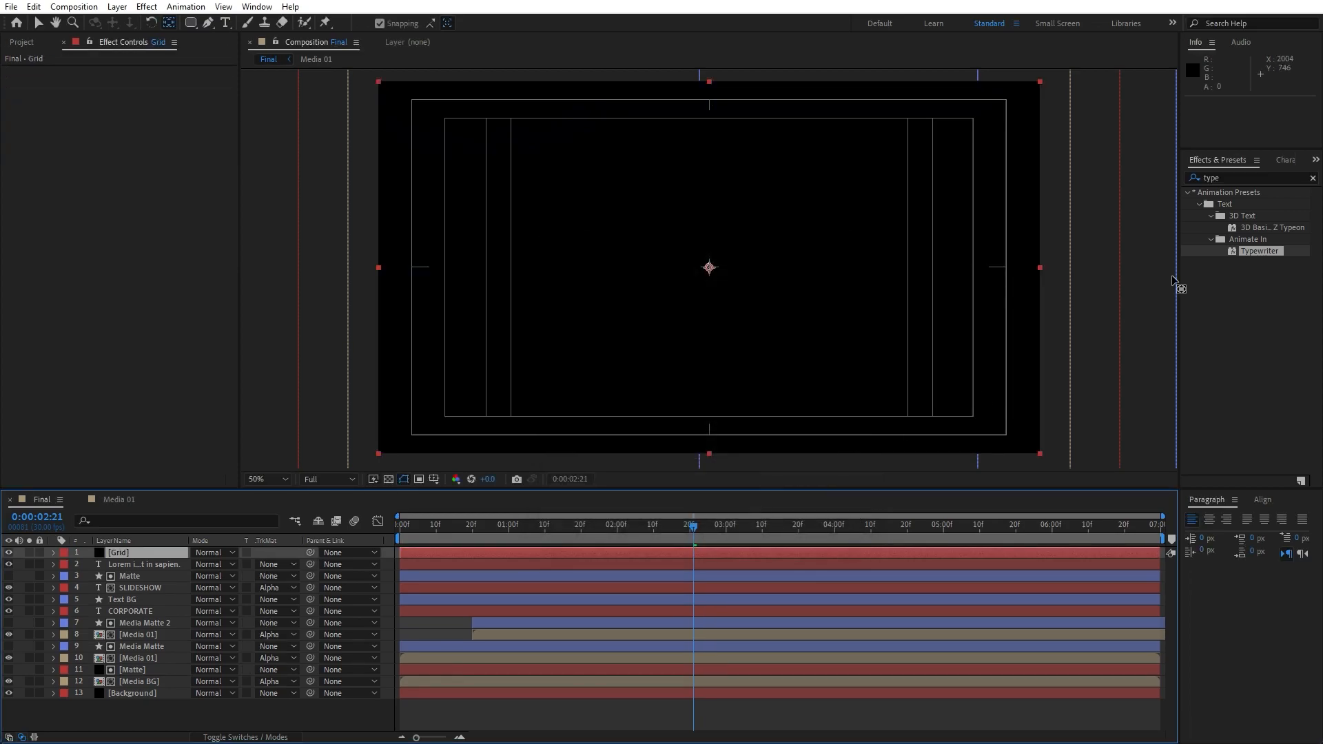
Find the Grid effect and apply it to the Grid solid layer
{"action": "left_click", "coordinate": [1245, 172]}
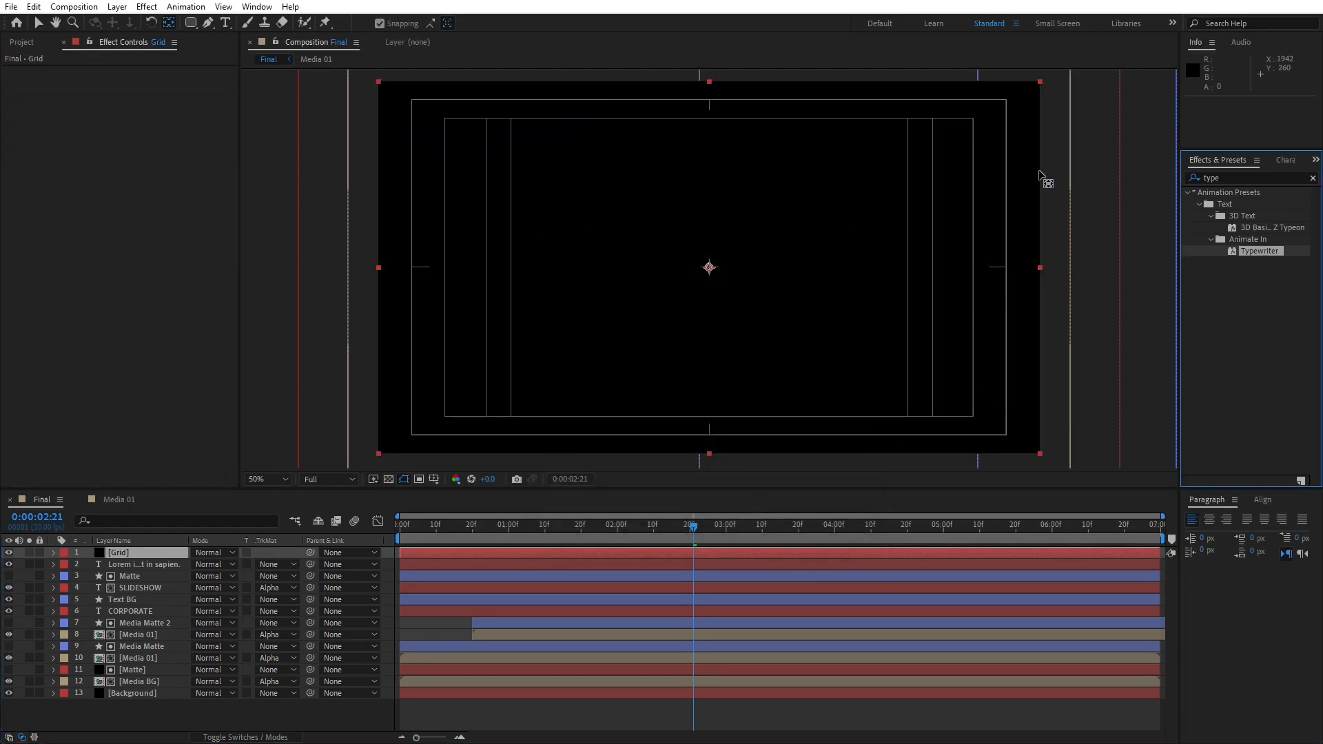
{"action": "double_click", "coordinate": [1243, 178]}
{"action": "type", "text": "grid"}
{"action": "left_click_drag", "start_coordinate": [1230, 263], "coordinate": [133, 552]}
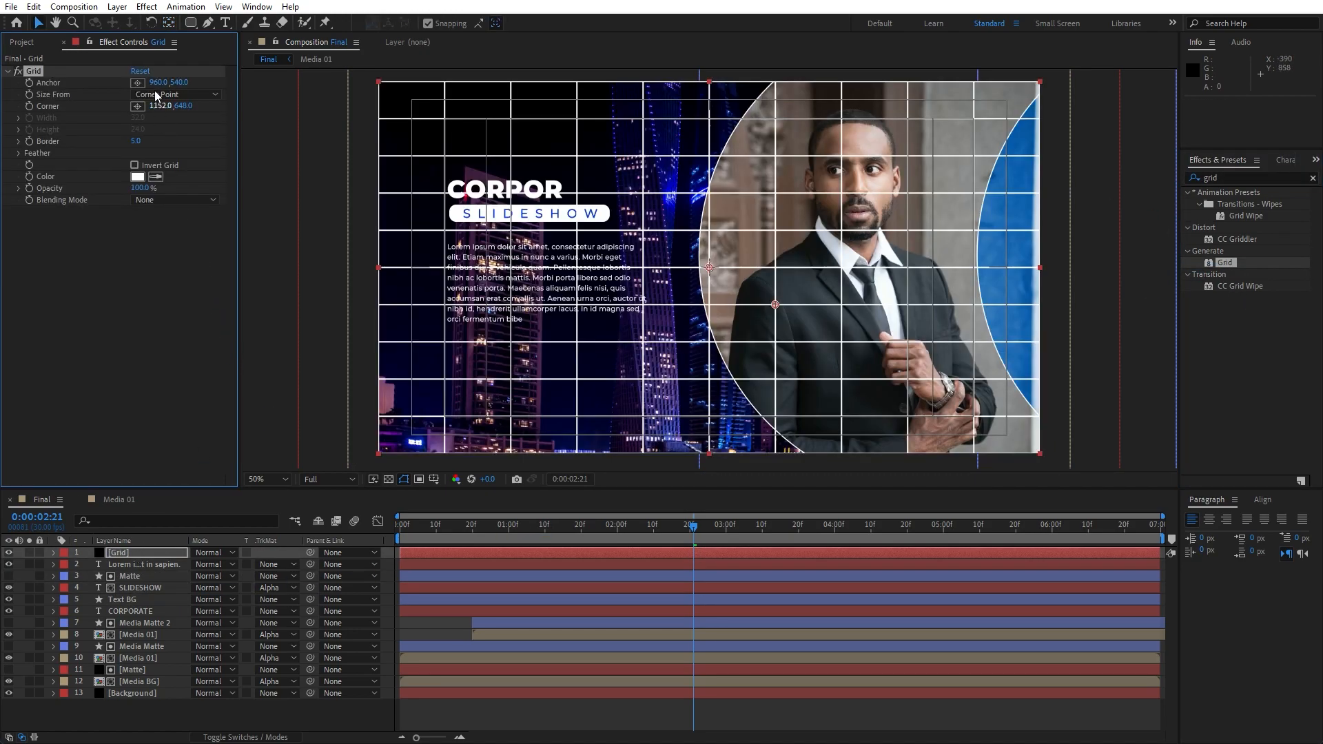
Size the Grid effect with the Width Slider, setting its width to 100 and its border to 2
{"action": "left_click", "coordinate": [146, 95]}
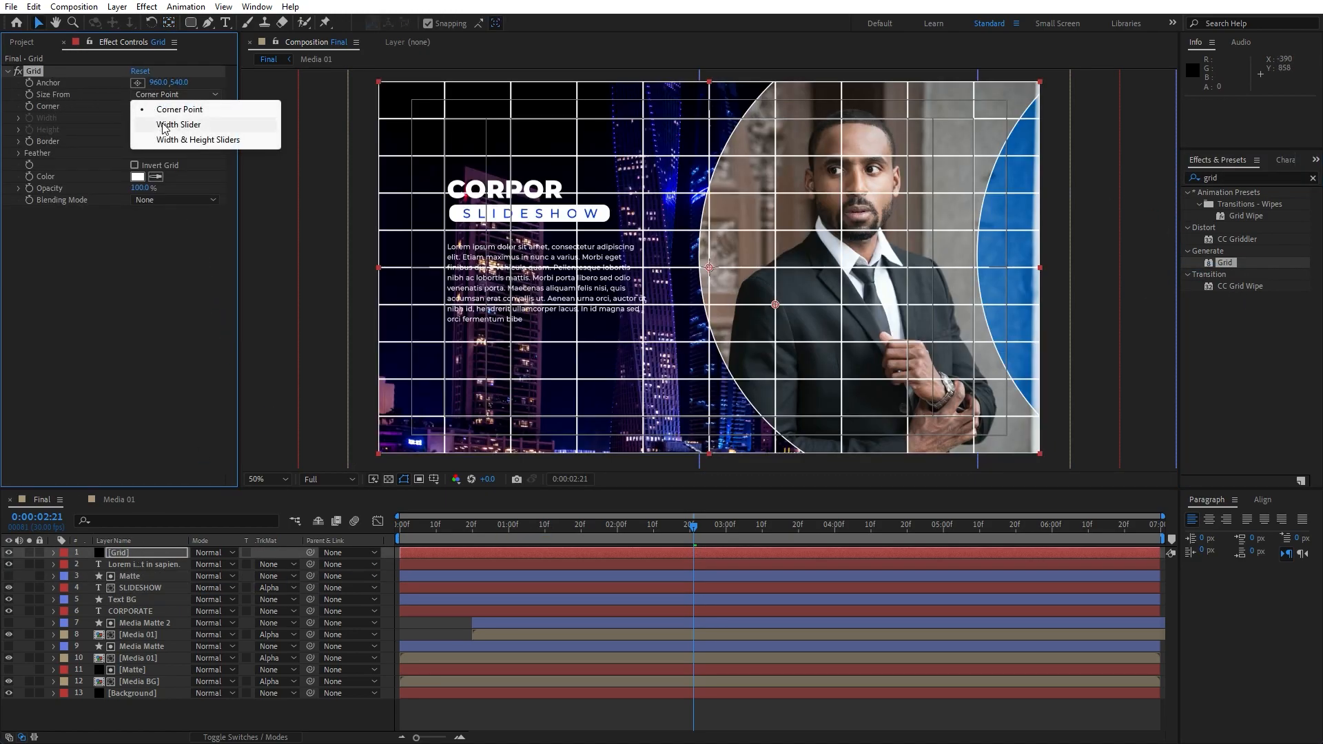
{"action": "left_click", "coordinate": [141, 123]}
{"action": "left_click", "coordinate": [139, 118]}
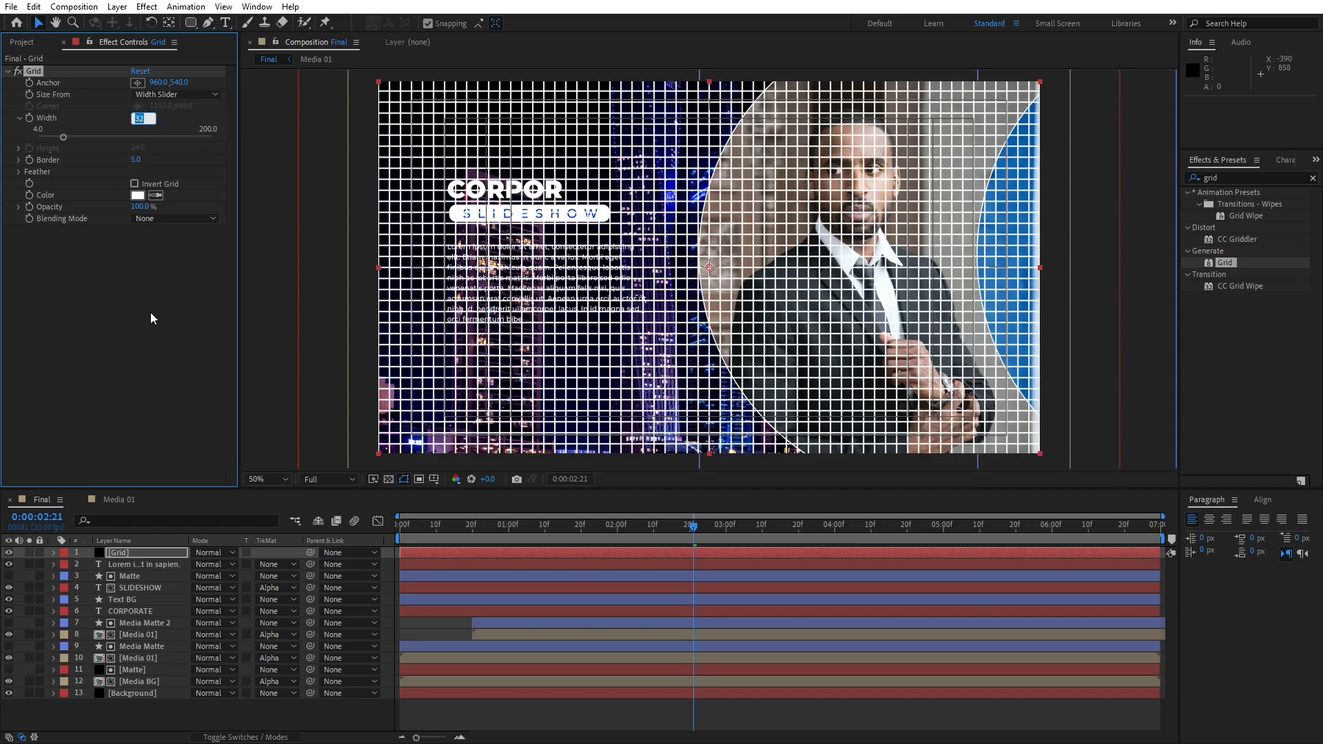
{"action": "type", "text": "100"}
{"action": "key", "text": "Return"}
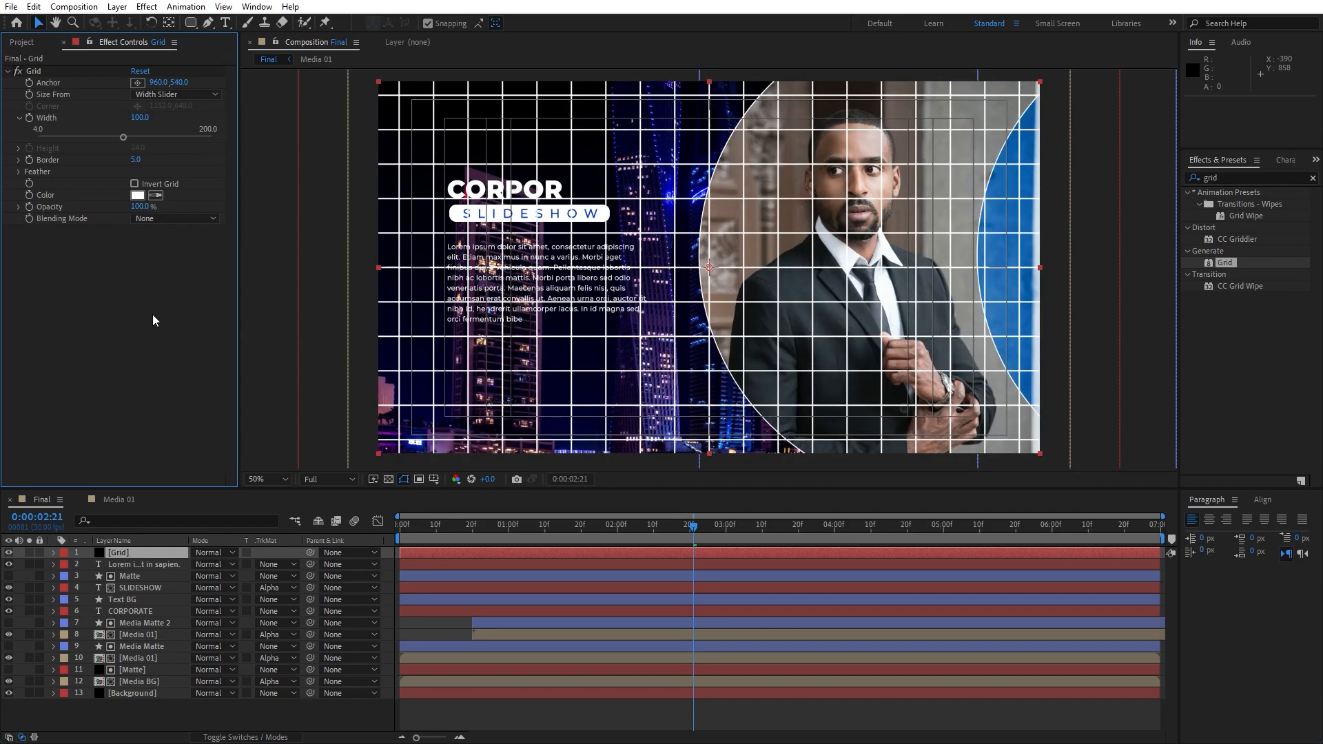
{"action": "left_click", "coordinate": [136, 159]}
{"action": "type", "text": "2"}
{"action": "key", "text": "Return"}
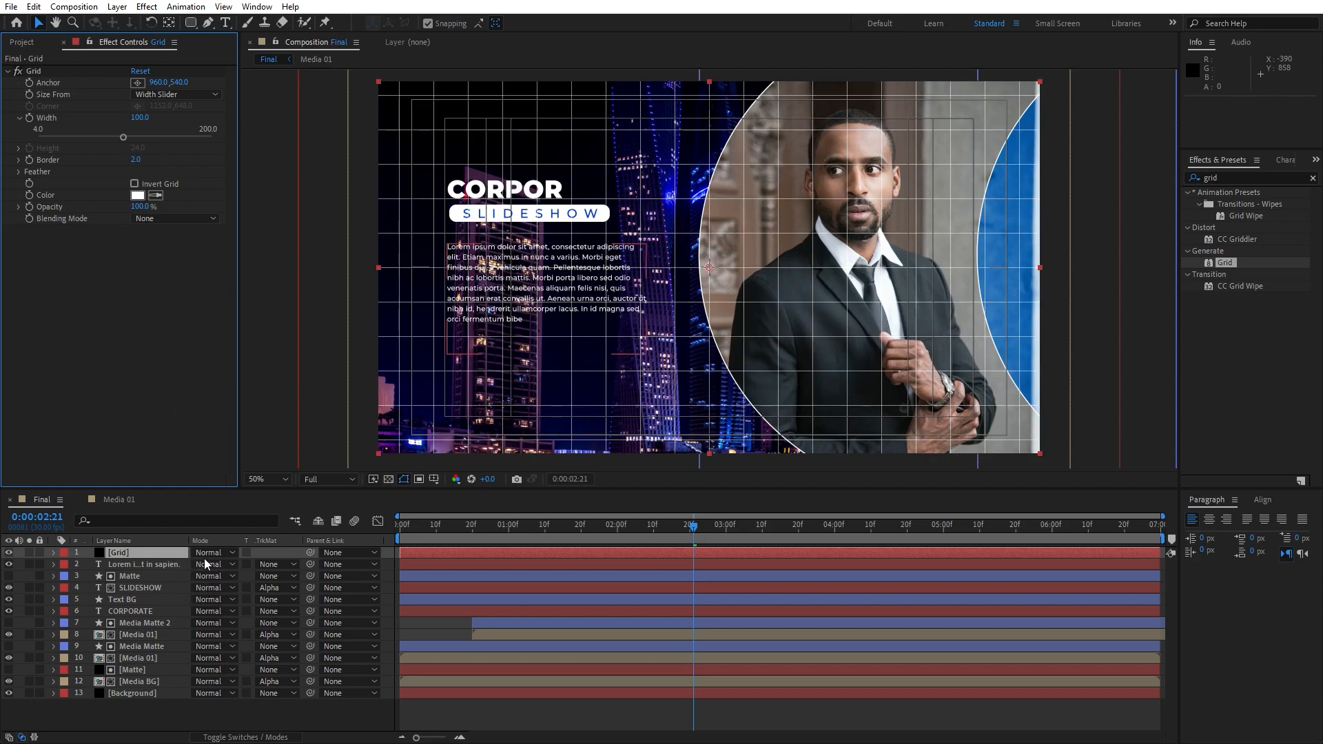
Set the Grid layer's blending mode to Overlay and check it at 0:00:04:10
{"action": "left_click", "coordinate": [201, 553]}
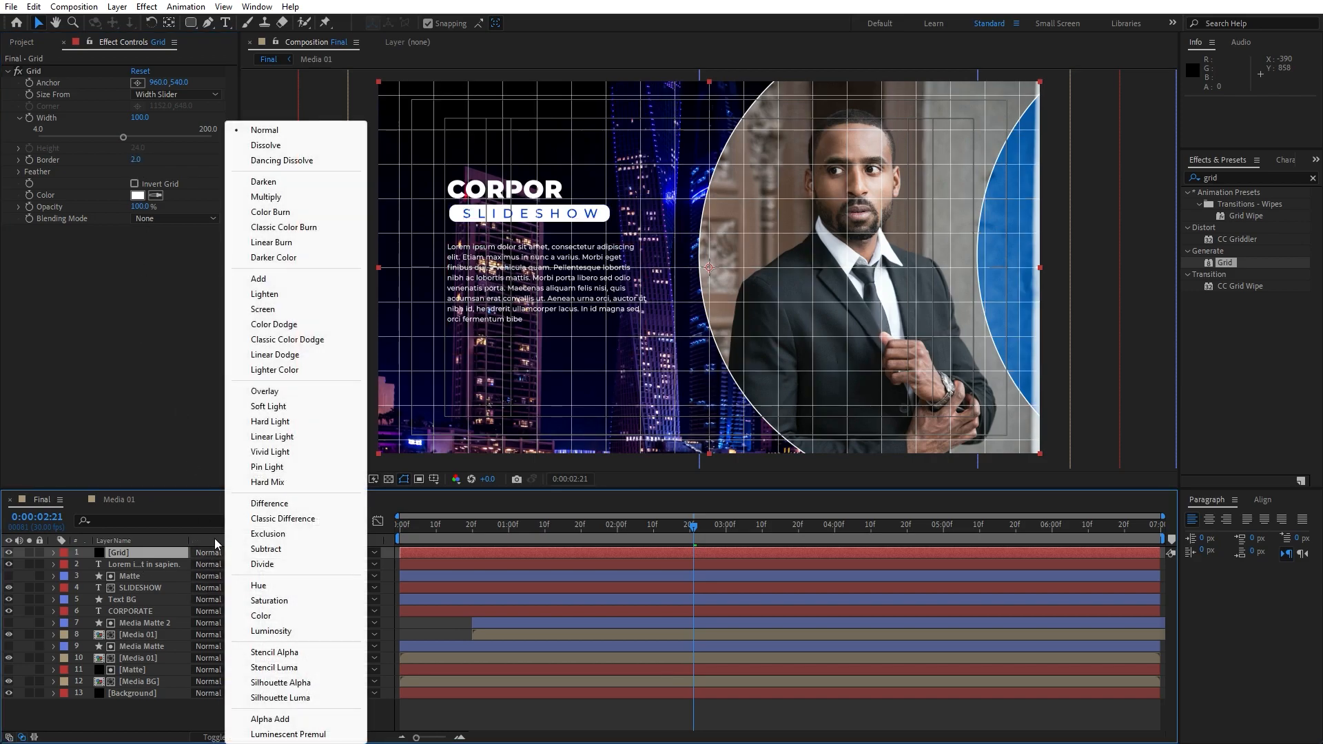
{"action": "left_click", "coordinate": [274, 391]}
{"action": "left_click_drag", "start_coordinate": [551, 531], "coordinate": [870, 529]}
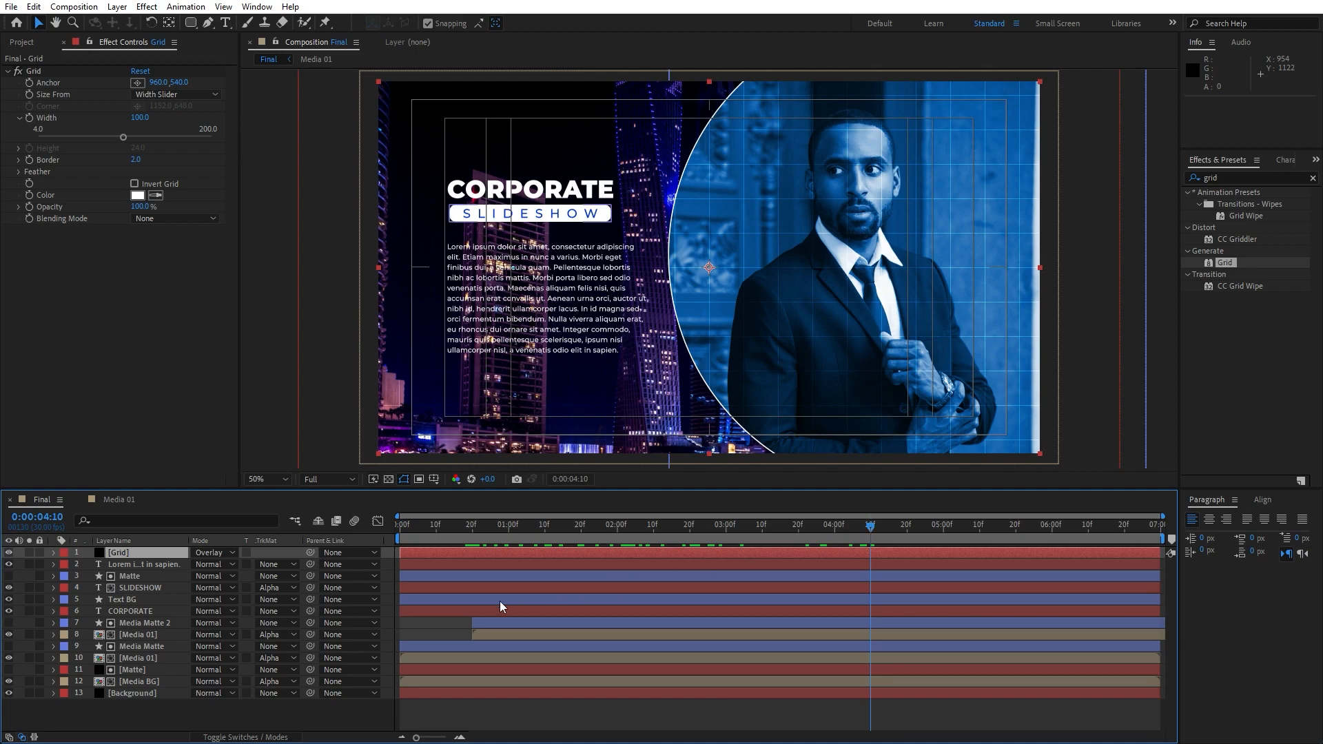
Lower the Grid layer's opacity and preview the animation with the fainter grid
{"action": "key", "text": "t"}
{"action": "left_click_drag", "start_coordinate": [199, 565], "coordinate": [118, 564]}
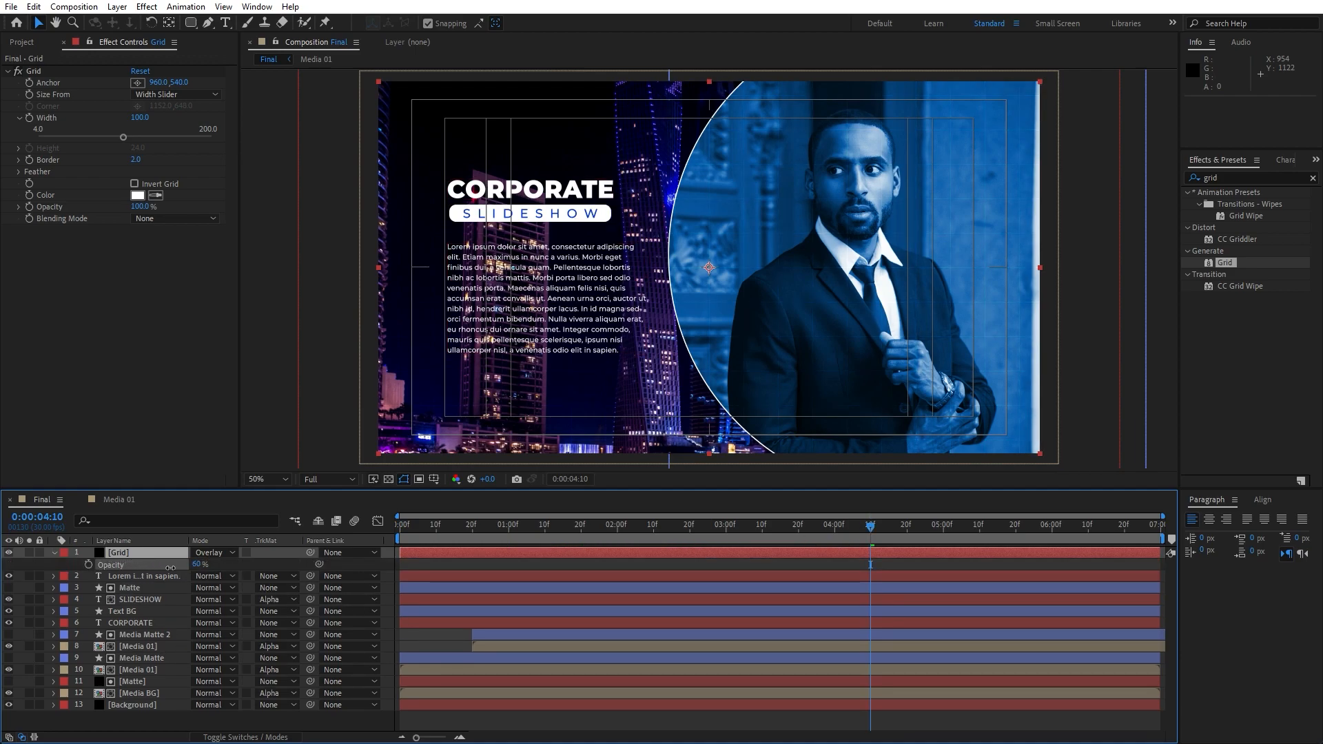
{"action": "left_click", "coordinate": [54, 552]}
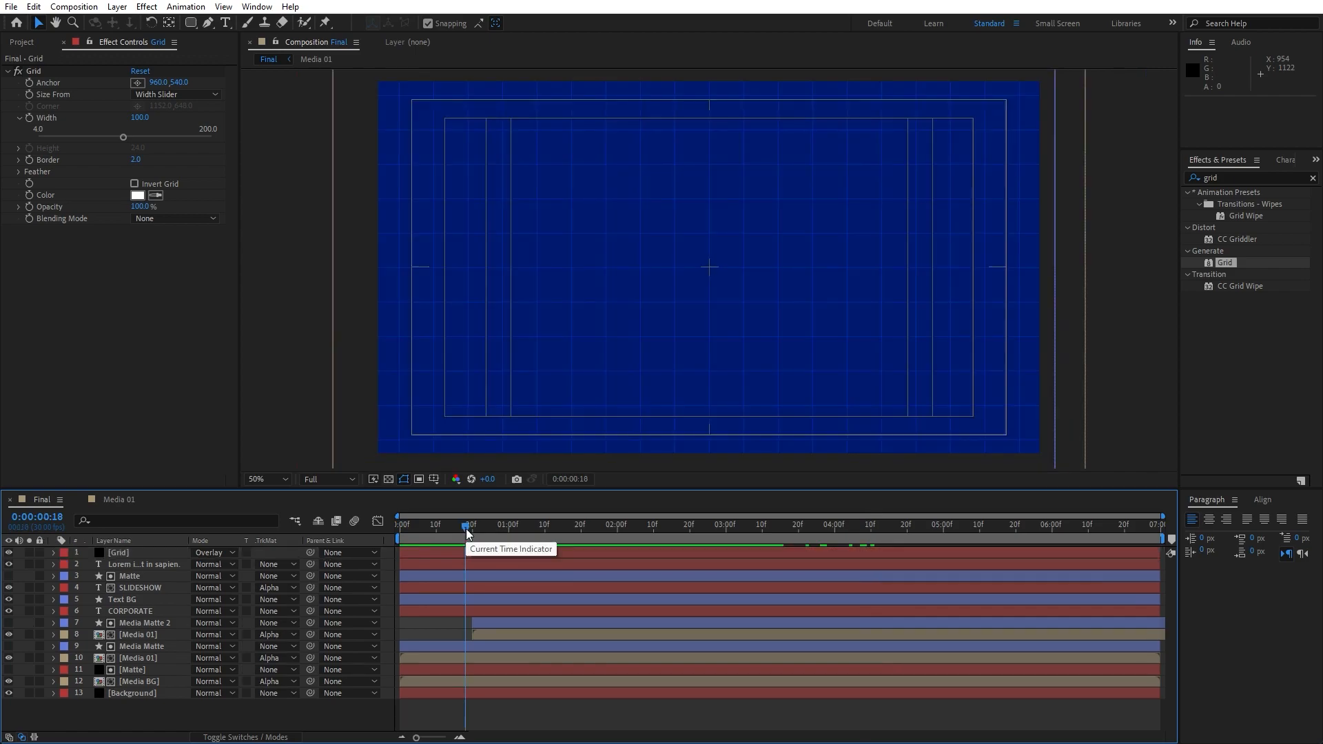
{"action": "key", "text": "space"}
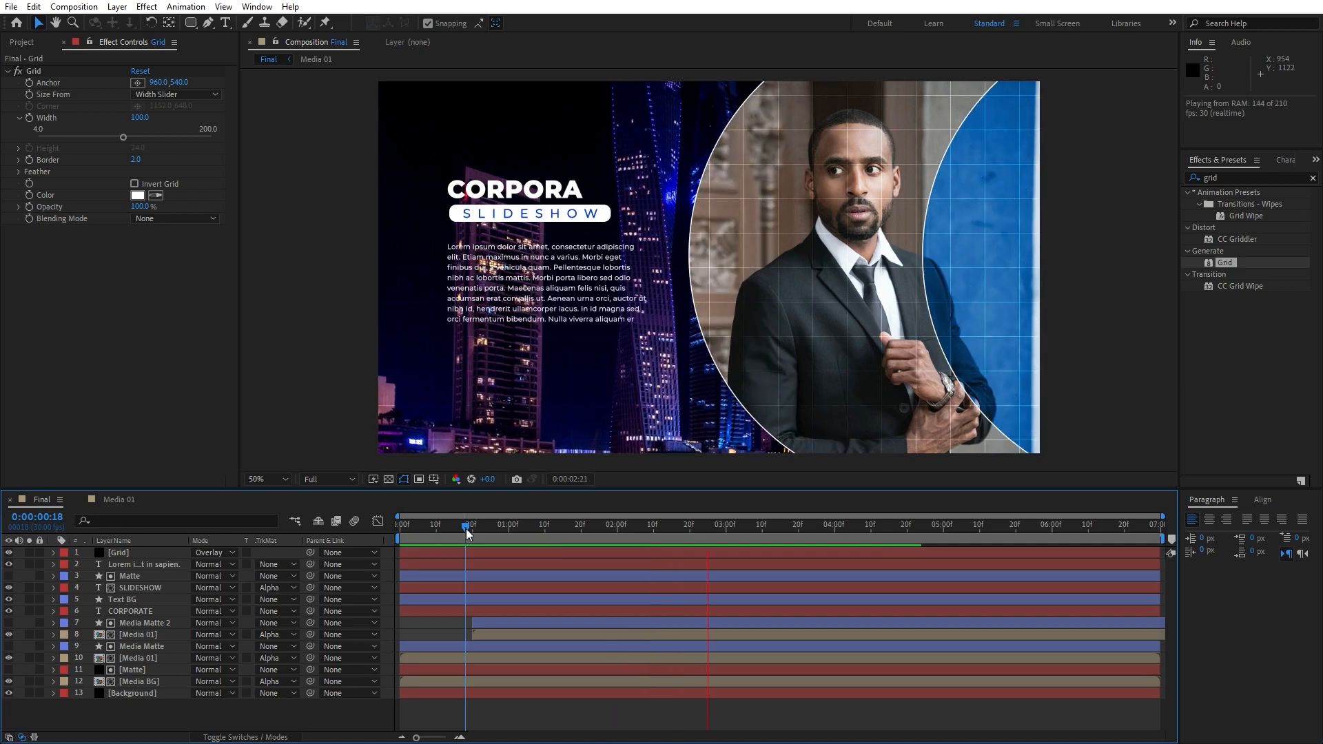
Add a Stroke layer style to the Media BG layer
{"action": "left_click_drag", "start_coordinate": [562, 527], "coordinate": [592, 527]}
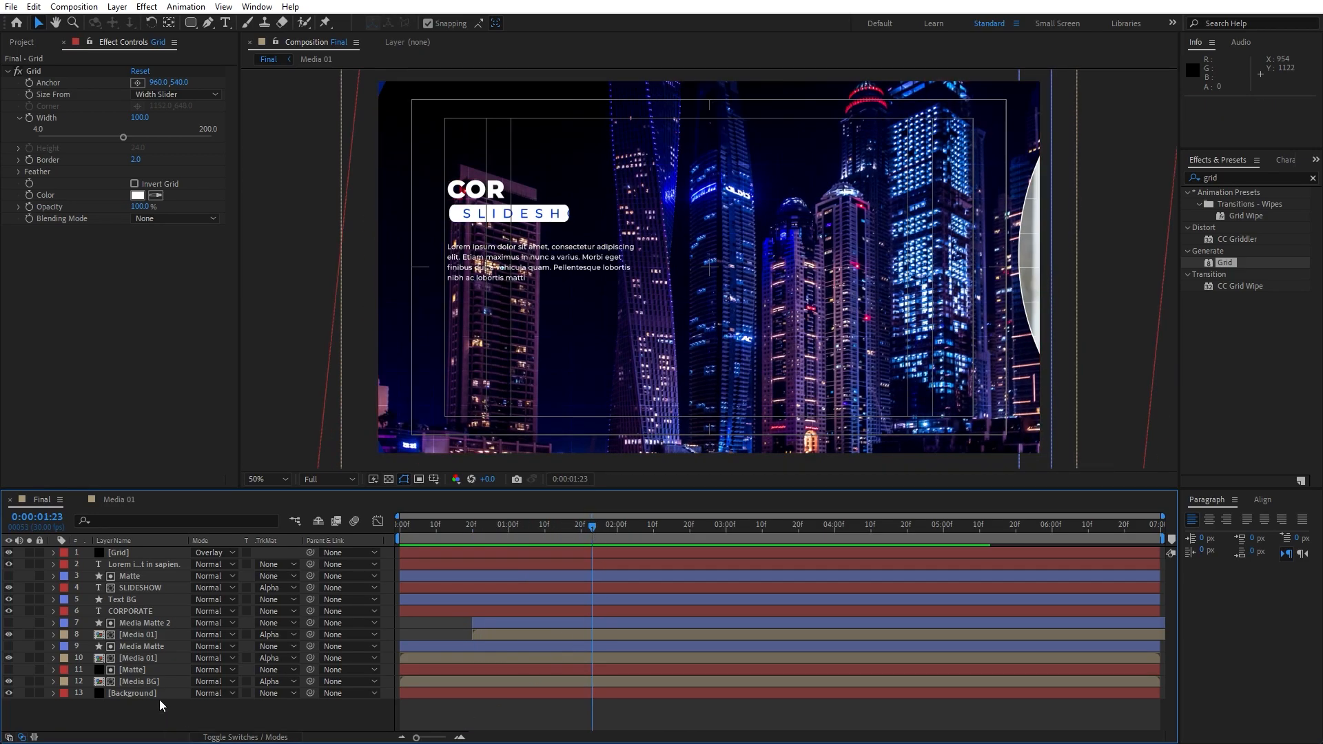
{"action": "left_click", "coordinate": [150, 681]}
{"action": "right_click", "coordinate": [142, 682]}
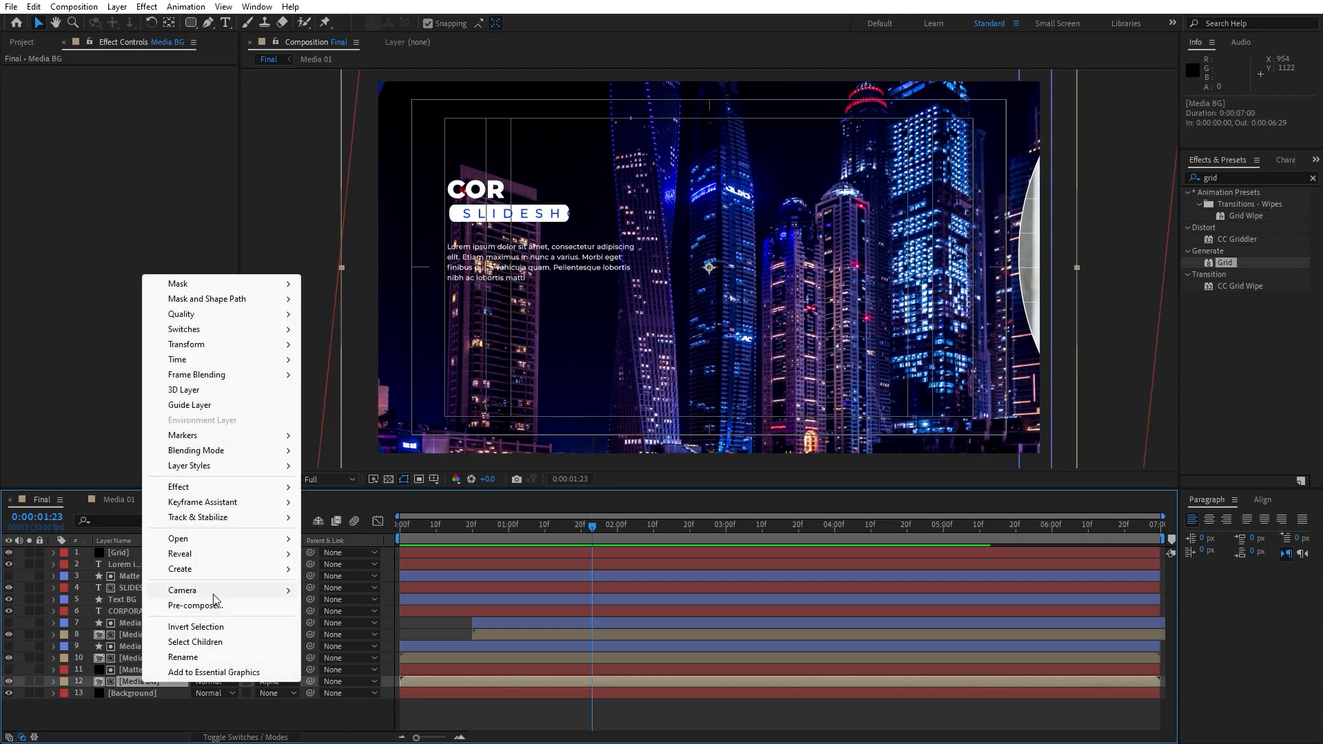
{"action": "mouse_move", "coordinate": [210, 469]}
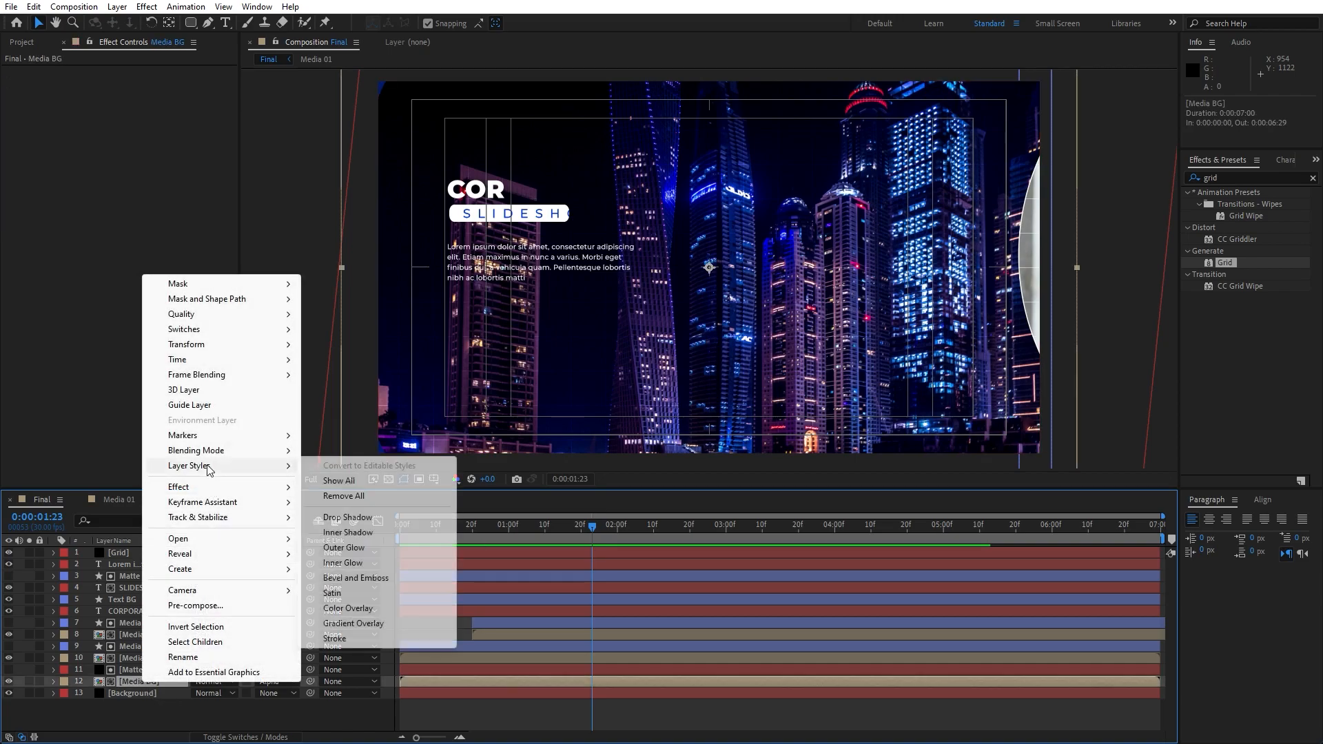
{"action": "left_click", "coordinate": [332, 640]}
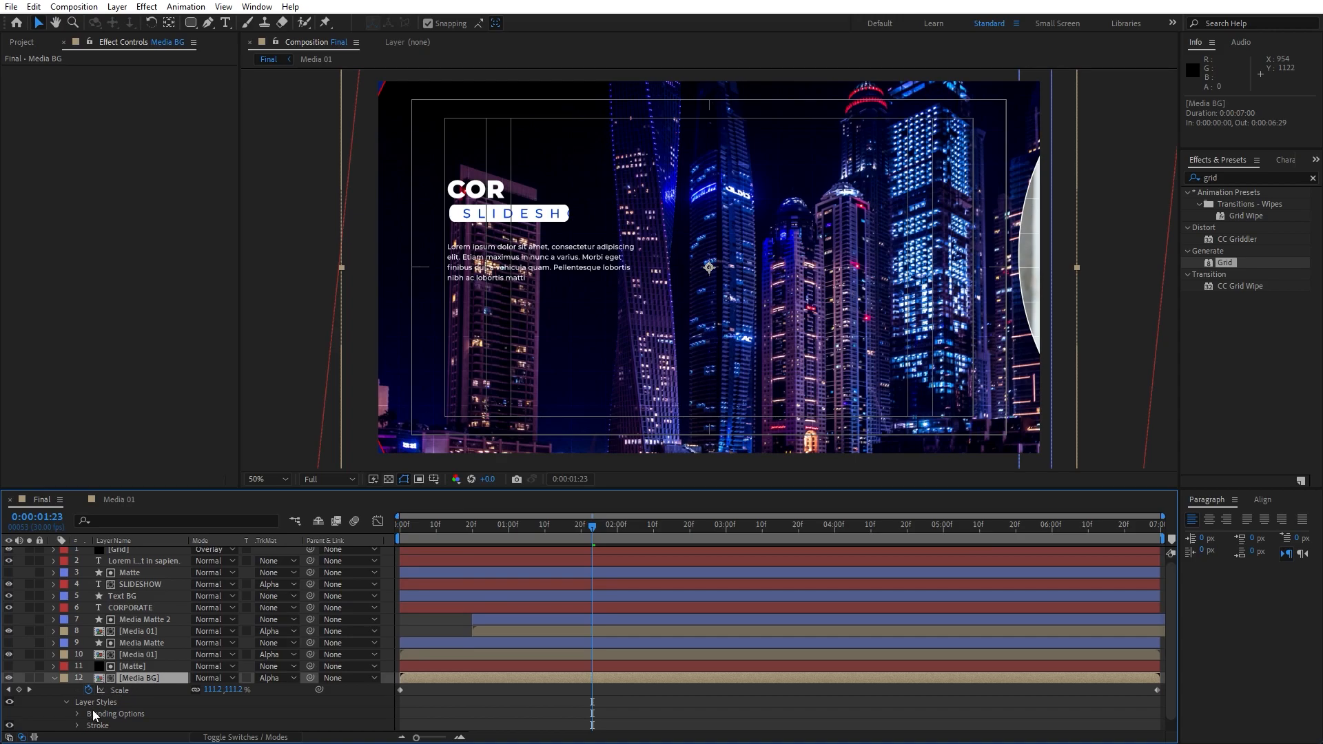
Set the Media BG stroke color to white (FFFFFF) and preview the outlined circular reveal
{"action": "left_click", "coordinate": [78, 725]}
{"action": "left_click", "coordinate": [199, 690]}
{"action": "type", "text": "FFFFFF"}
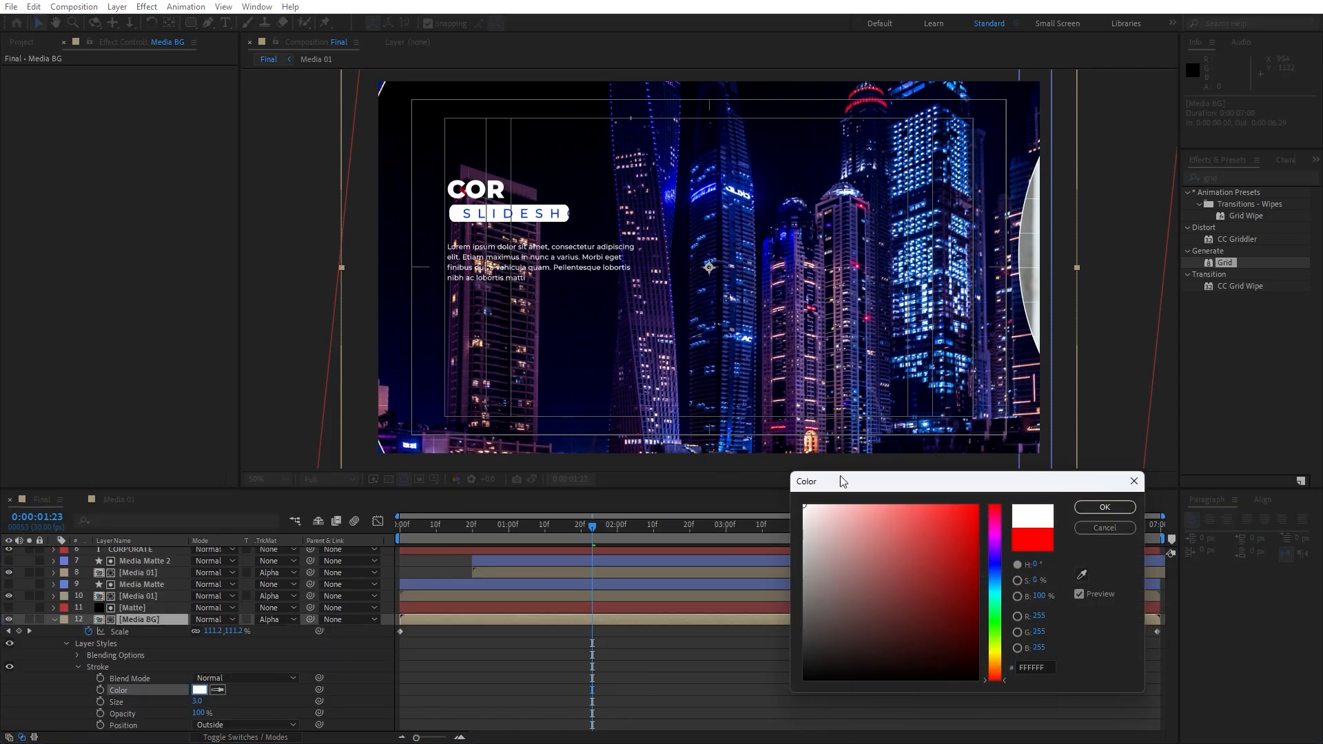
{"action": "left_click", "coordinate": [1104, 507]}
{"action": "left_click_drag", "start_coordinate": [576, 530], "coordinate": [544, 534]}
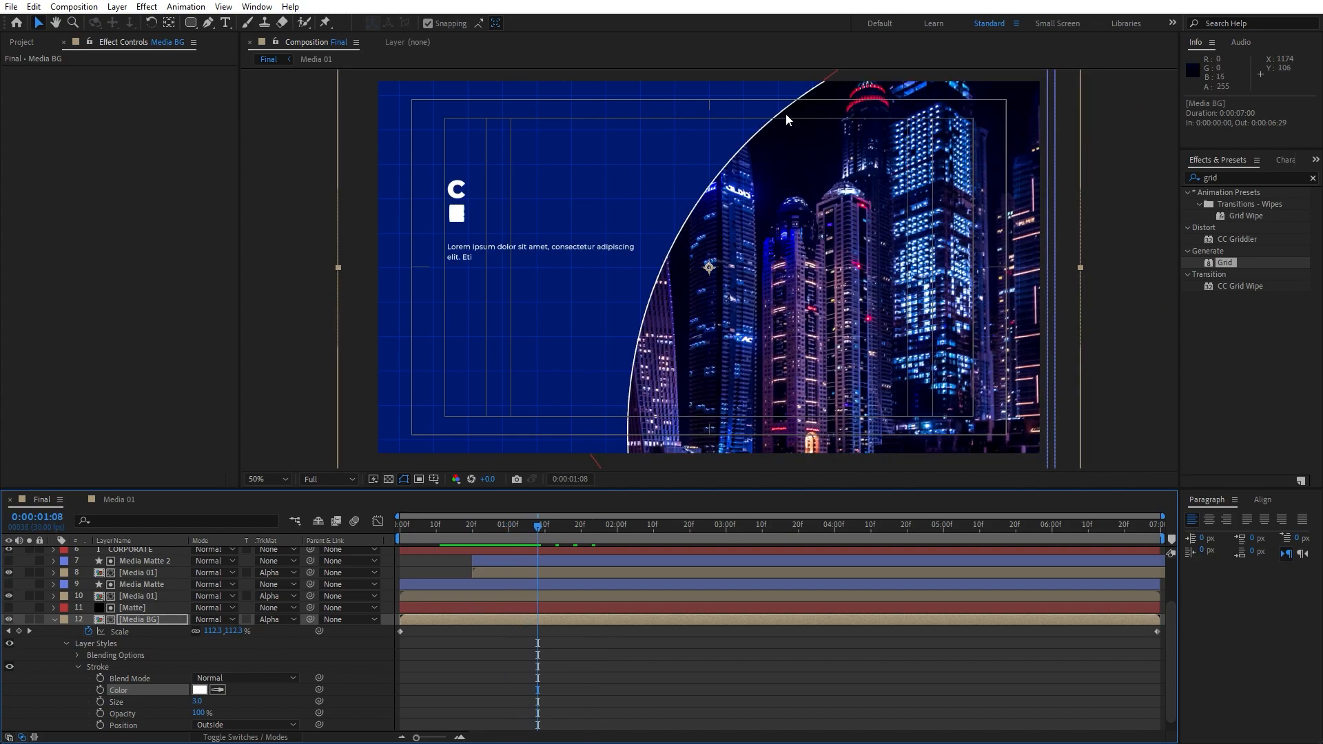
{"action": "key", "text": "space"}
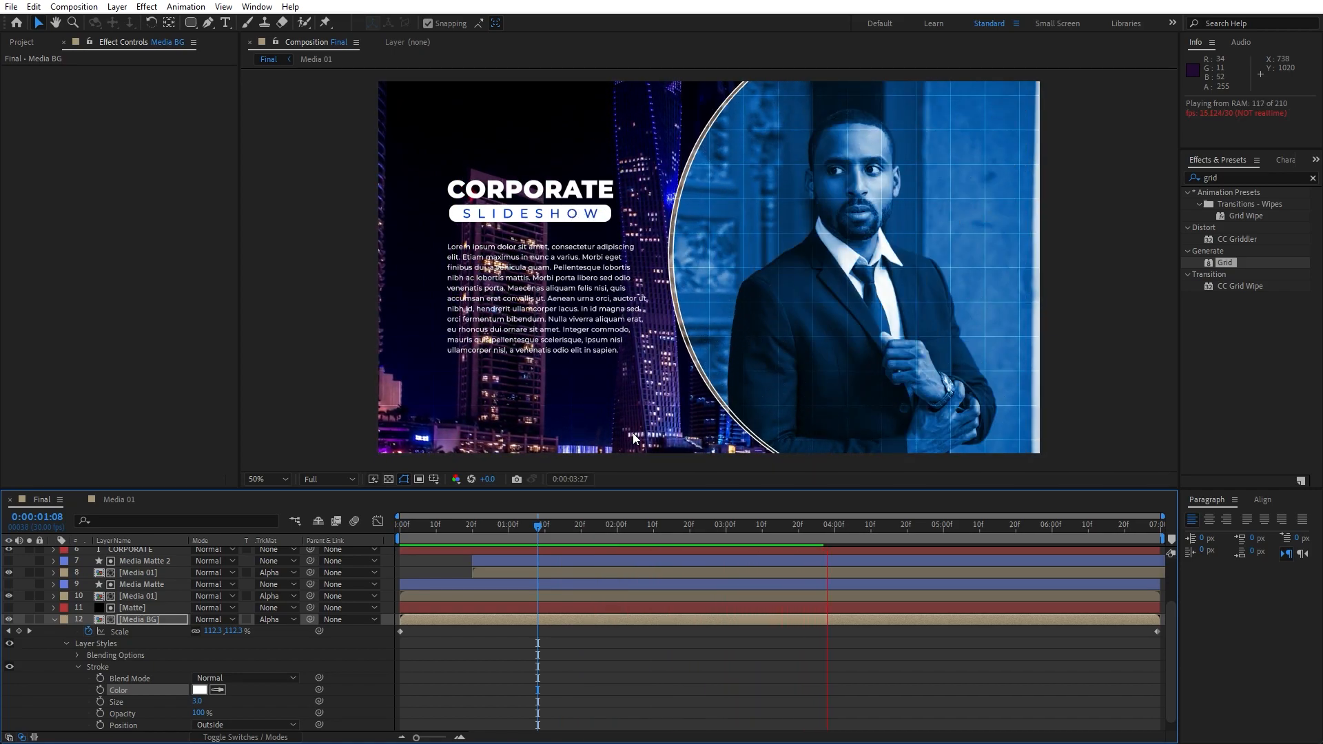
{"action": "left_click", "coordinate": [624, 524]}
{"action": "key", "text": "u"}
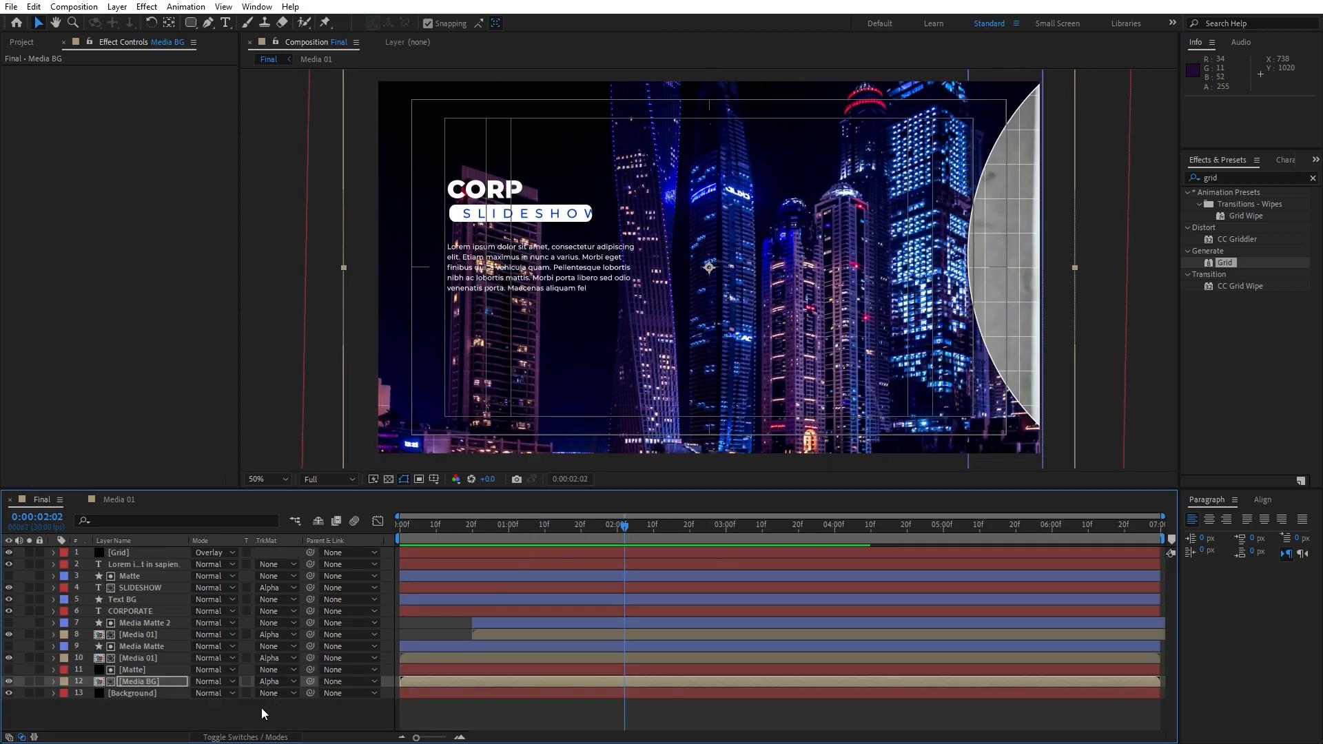
Create a black solid layer named Light 01, 1920 px wide and 1080 px high
{"action": "left_click", "coordinate": [226, 718]}
{"action": "right_click", "coordinate": [226, 718]}
{"action": "mouse_move", "coordinate": [290, 538]}
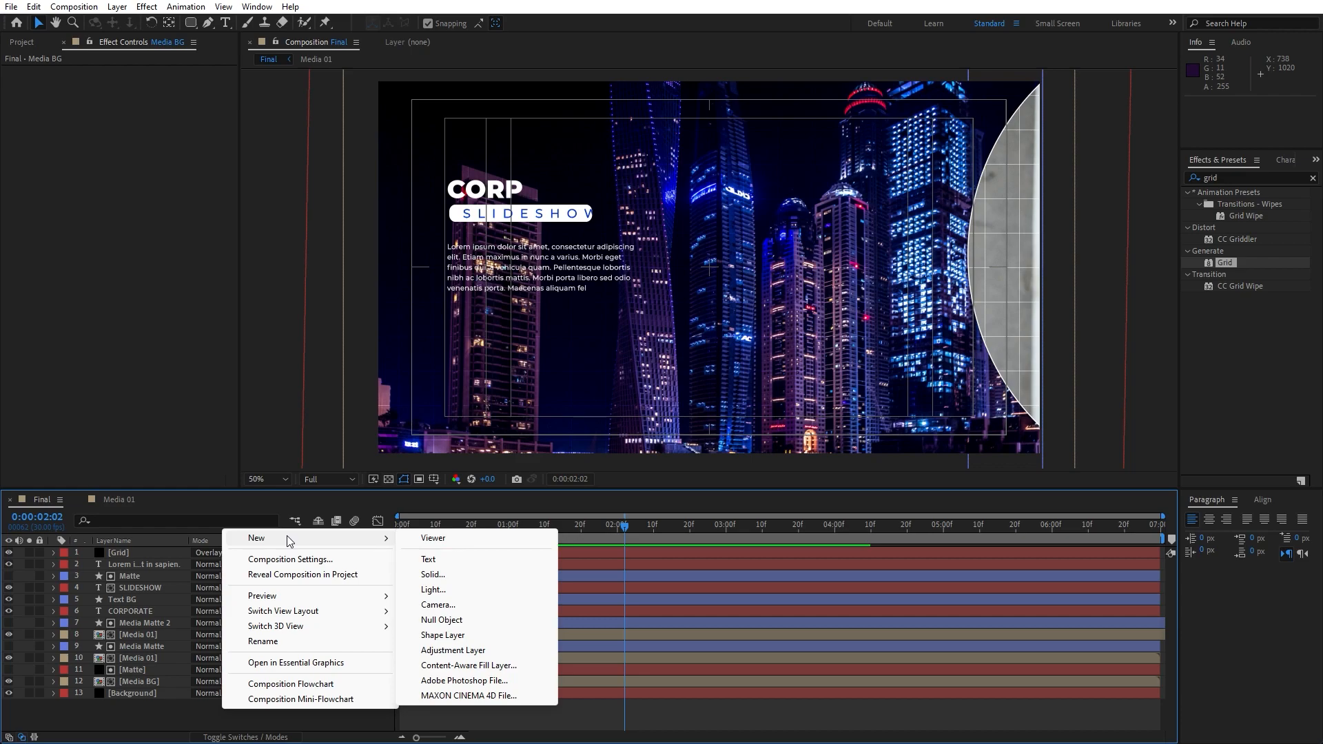
{"action": "left_click", "coordinate": [440, 570]}
{"action": "type", "text": "Light 01"}
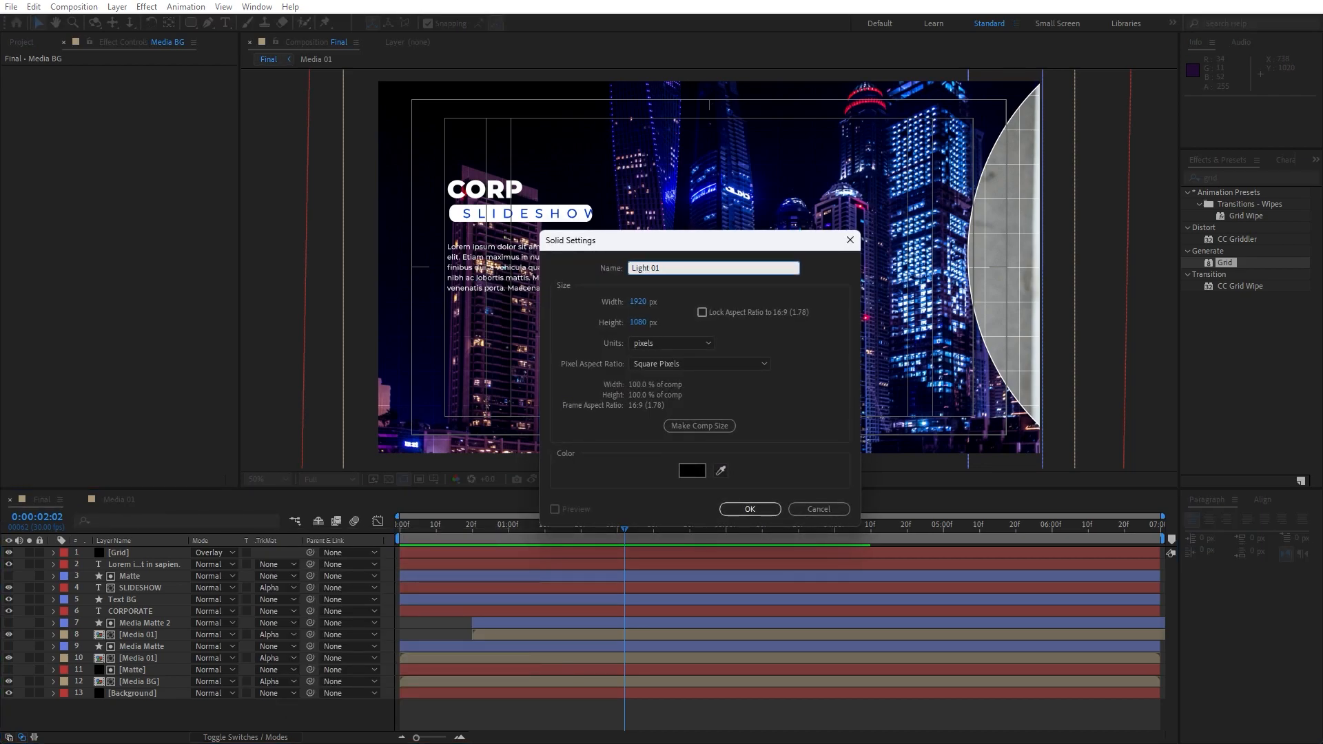
{"action": "left_click", "coordinate": [749, 510]}
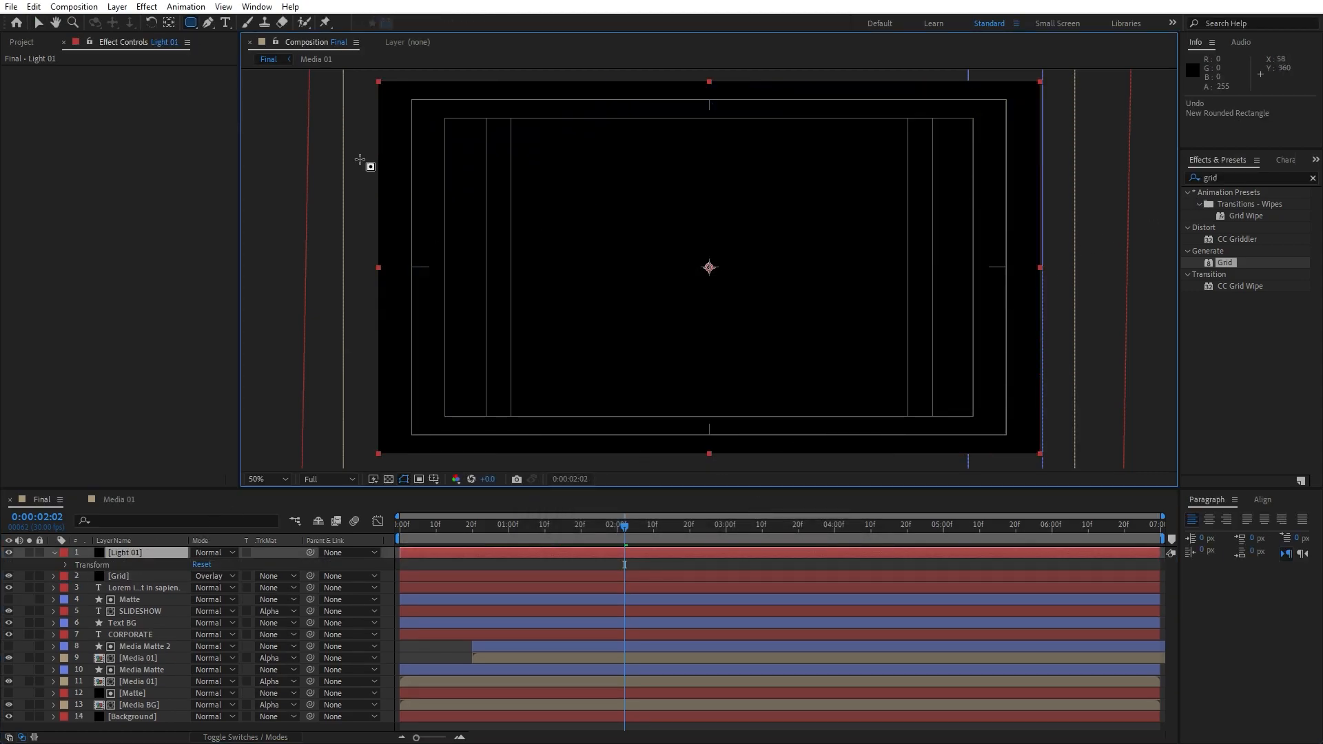
Draw a circular mask on the Light 01 solid, overlapping the end of the paragraph text in the frame's lower left
{"action": "left_click_drag", "start_coordinate": [192, 22], "coordinate": [260, 55]}
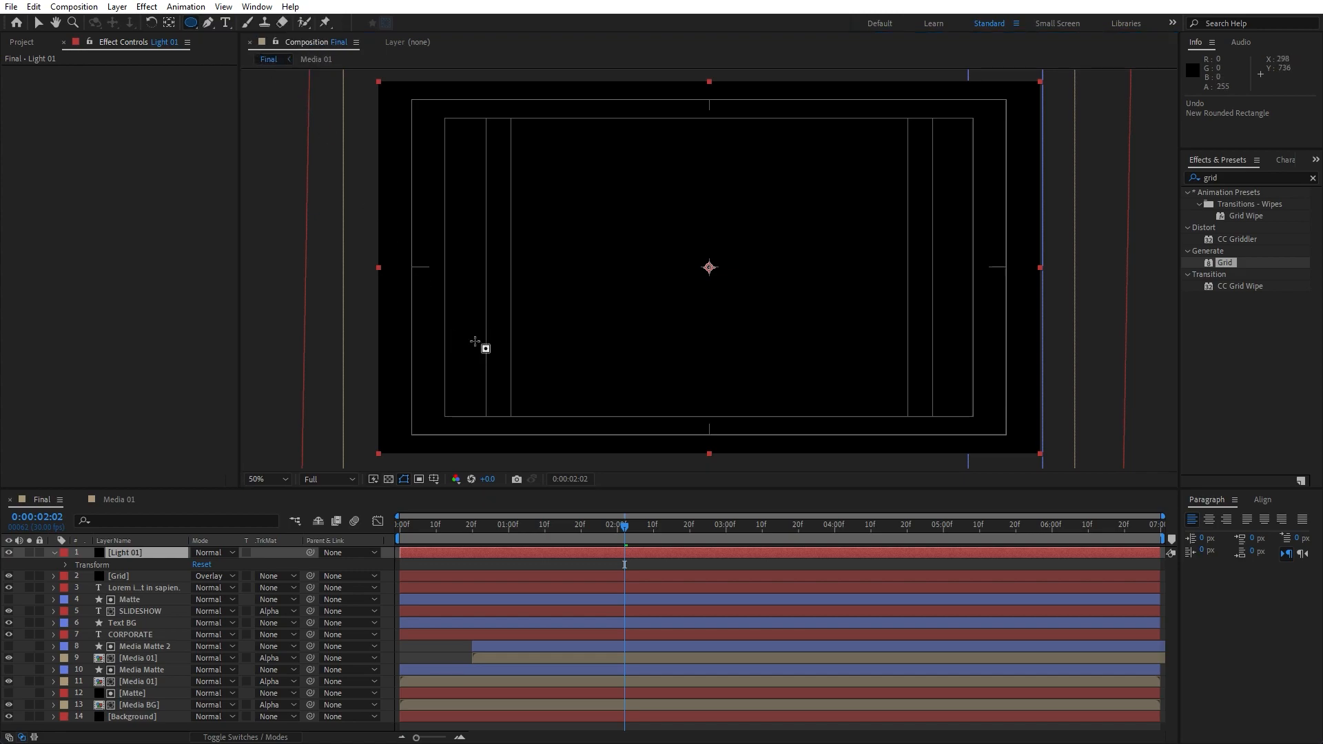
{"action": "left_click_drag", "start_coordinate": [476, 327], "coordinate": [526, 373]}
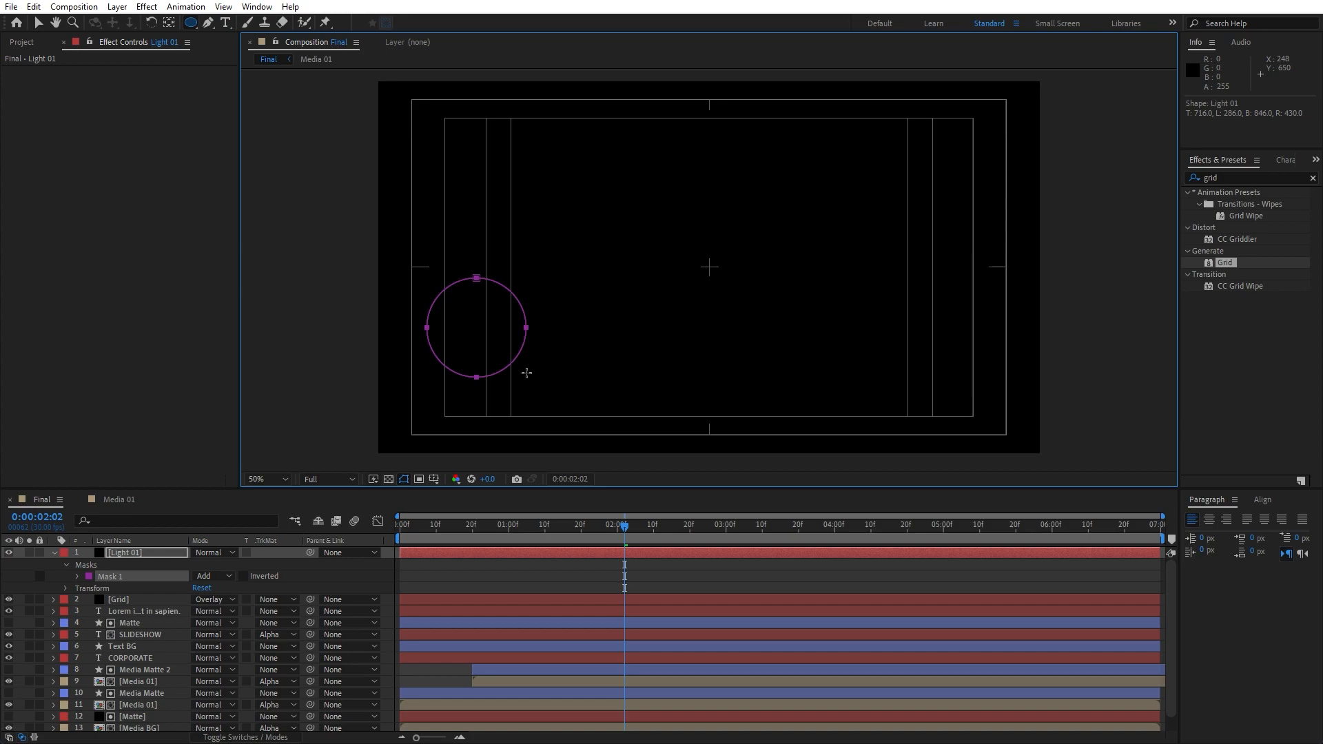
{"action": "left_click_drag", "start_coordinate": [526, 372], "coordinate": [528, 376]}
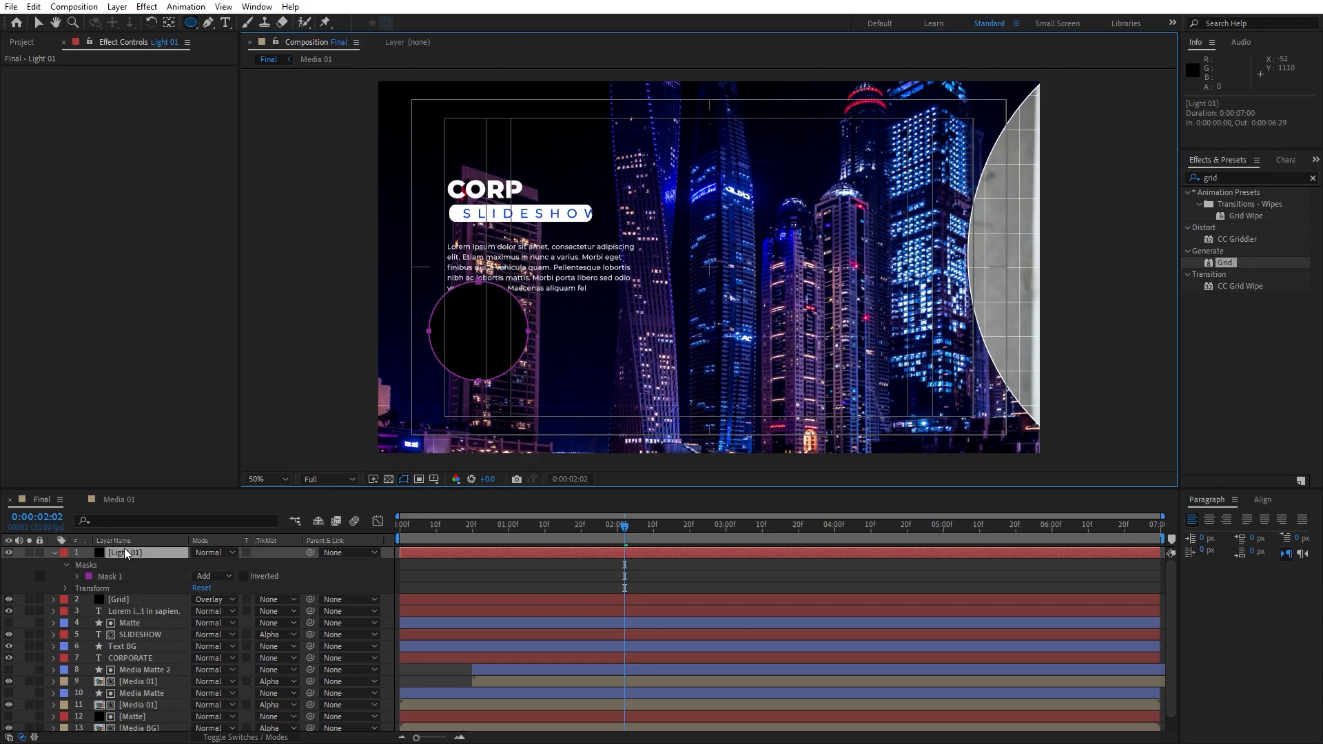
Find the Gradient Ramp effect and apply it to the Light 01 layer
{"action": "left_click", "coordinate": [1239, 177]}
{"action": "type", "text": "ramp"}
{"action": "double_click", "coordinate": [1251, 204]}
{"action": "key", "text": "v"}
Place the ramp's start at the circle's upper left, about 178, 654, and its end at the lower right, about 360, 844
{"action": "left_click", "coordinate": [137, 83]}
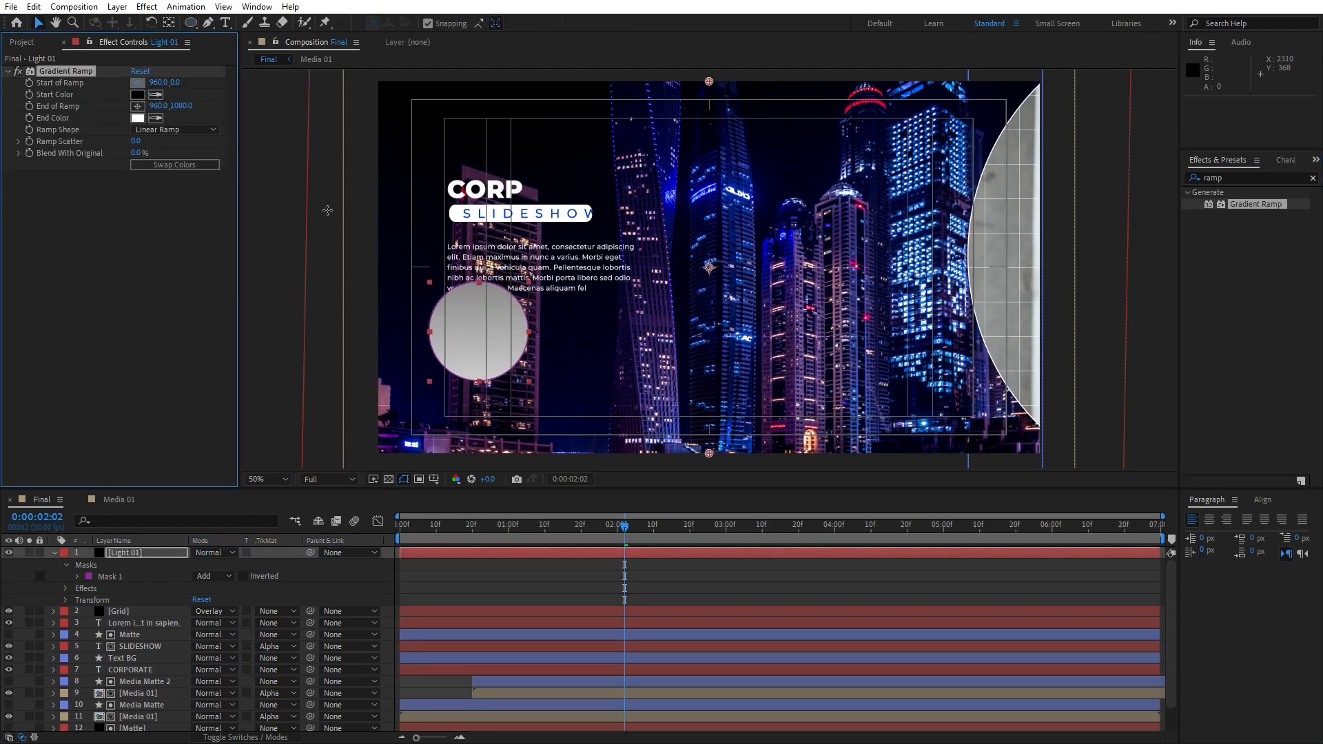
{"action": "left_click", "coordinate": [439, 307]}
{"action": "left_click", "coordinate": [137, 106]}
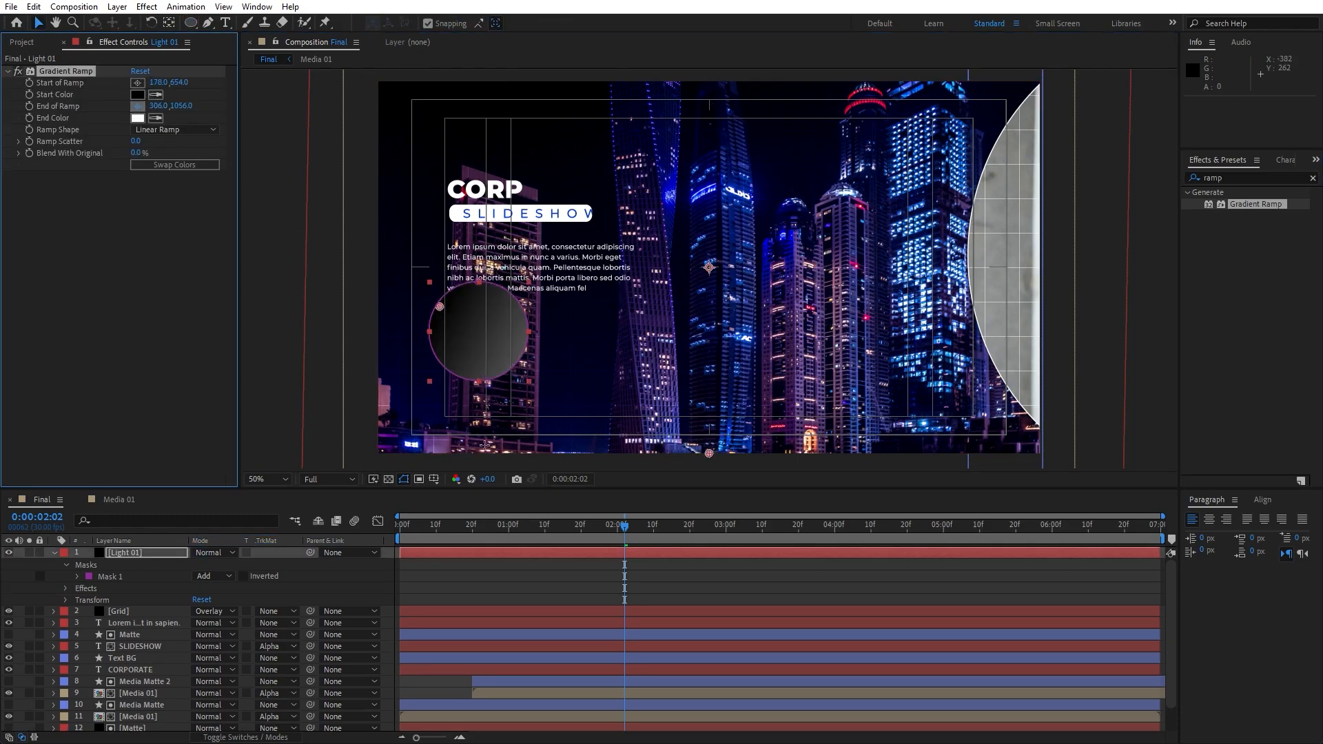
{"action": "left_click", "coordinate": [502, 372]}
Set the Gradient Ramp's start color to a medium blue and its end color to 003FE0
{"action": "left_click", "coordinate": [138, 95]}
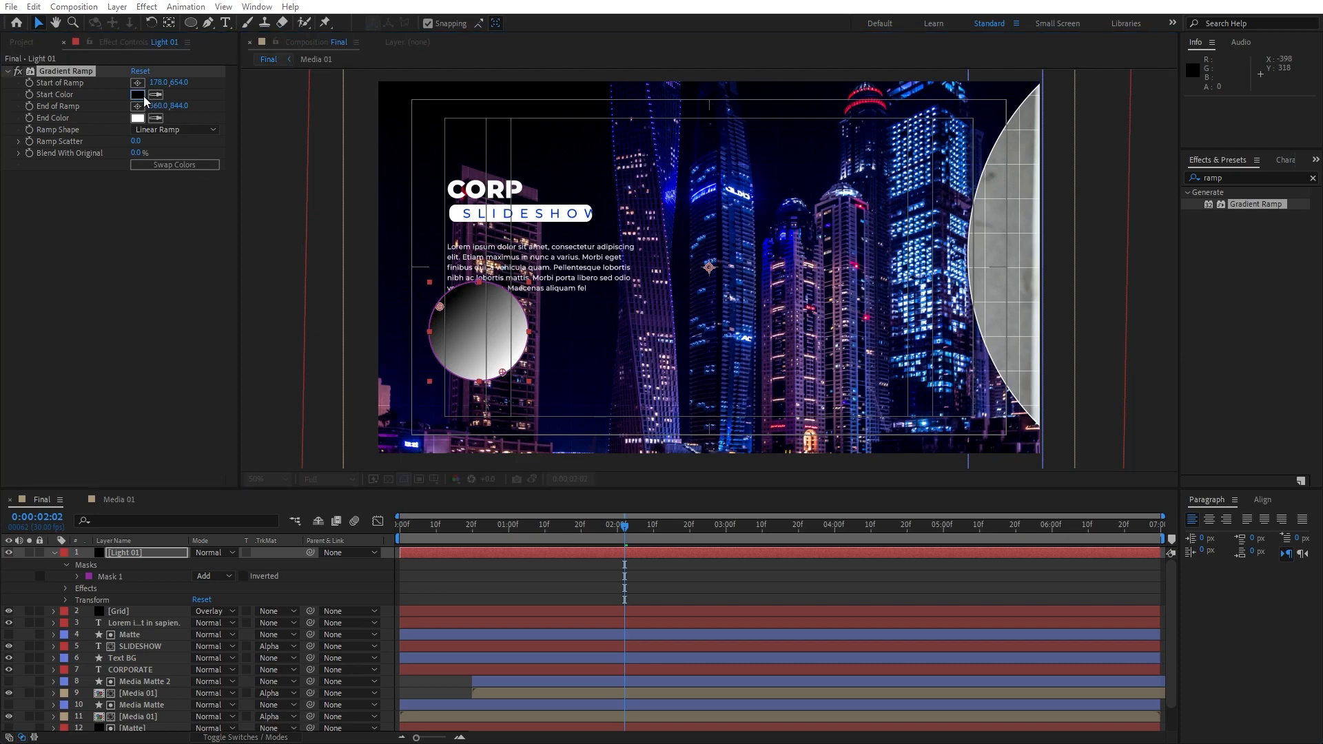
{"action": "left_click_drag", "start_coordinate": [995, 571], "coordinate": [995, 578]}
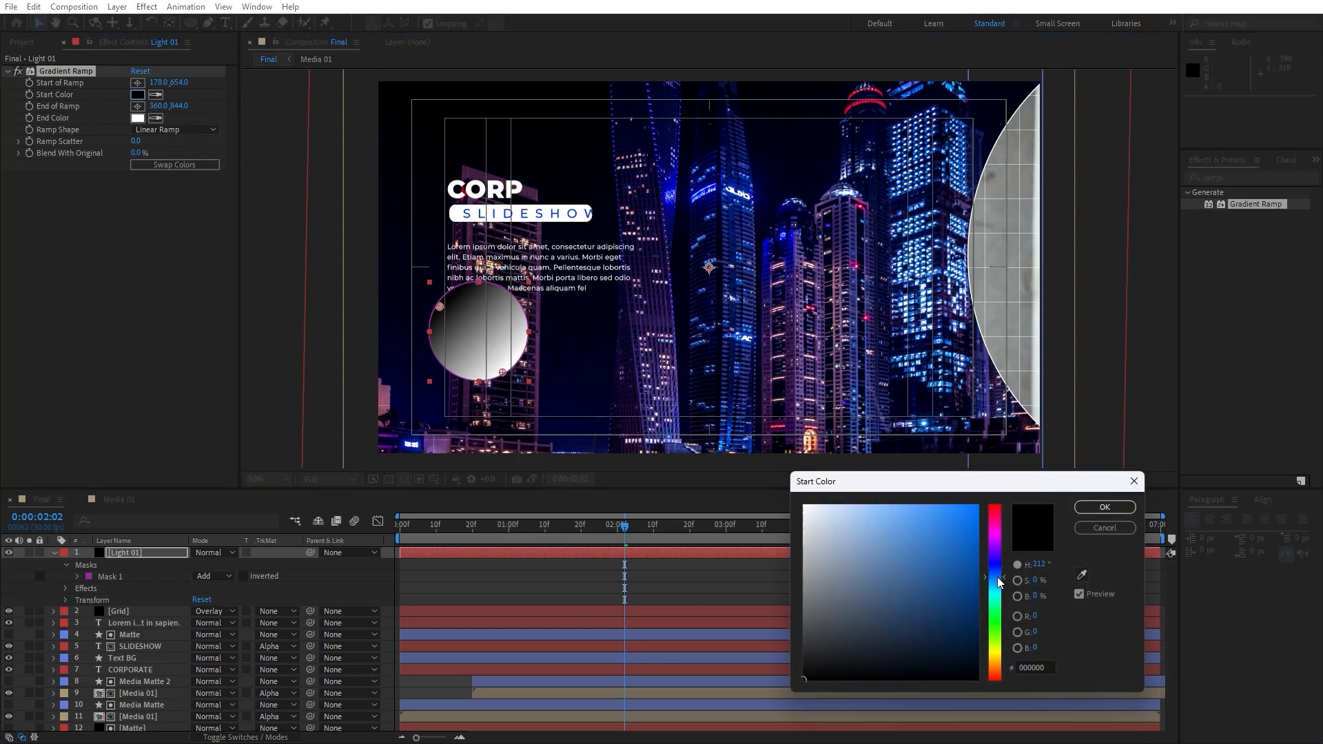
{"action": "left_click", "coordinate": [976, 555]}
{"action": "left_click", "coordinate": [1101, 508]}
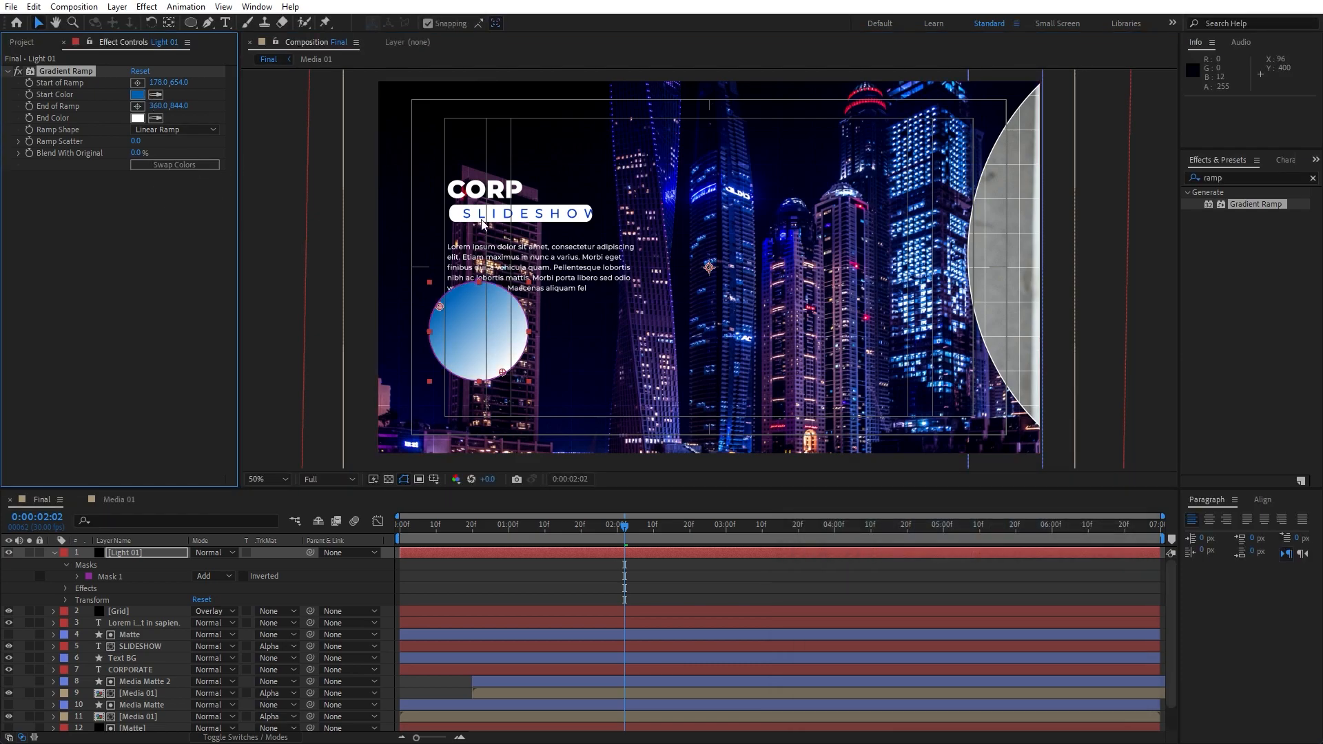
{"action": "left_click", "coordinate": [138, 118]}
{"action": "left_click_drag", "start_coordinate": [995, 580], "coordinate": [995, 571]}
{"action": "left_click", "coordinate": [977, 514]}
{"action": "left_click", "coordinate": [987, 525]}
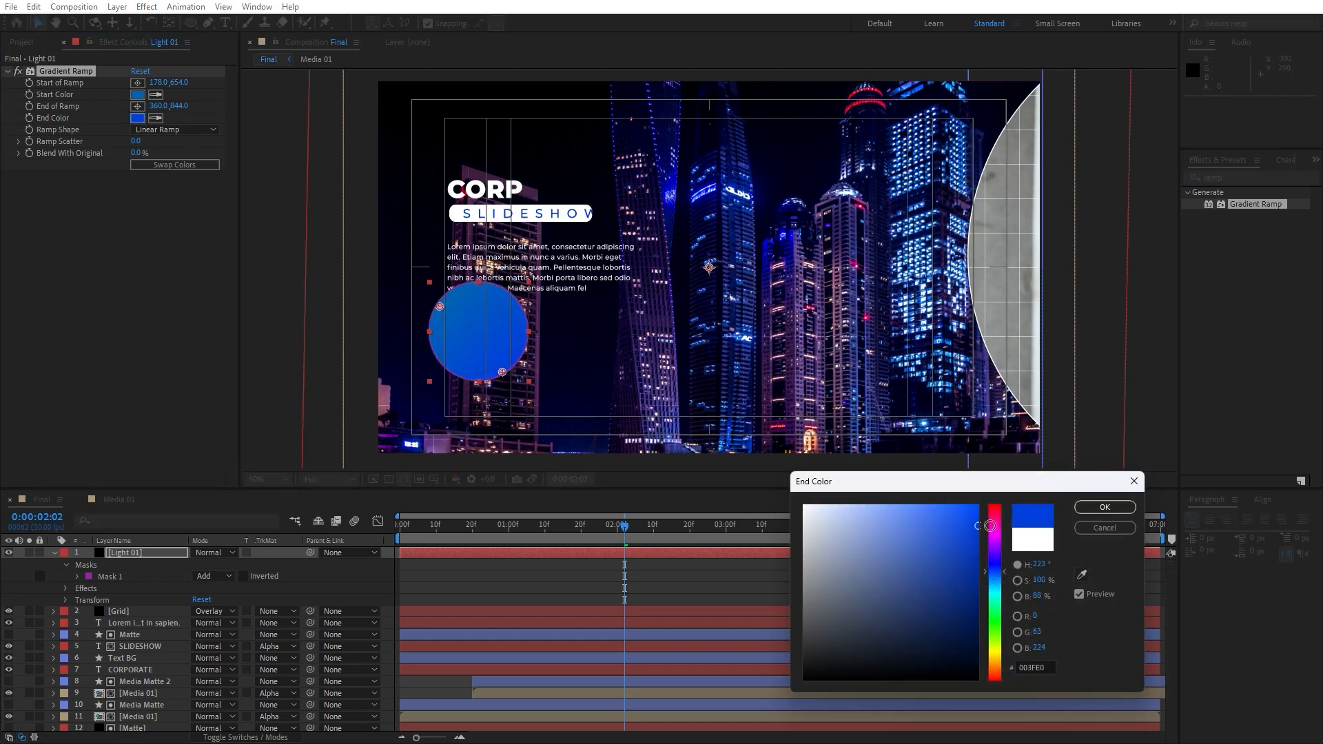
{"action": "left_click", "coordinate": [1101, 507]}
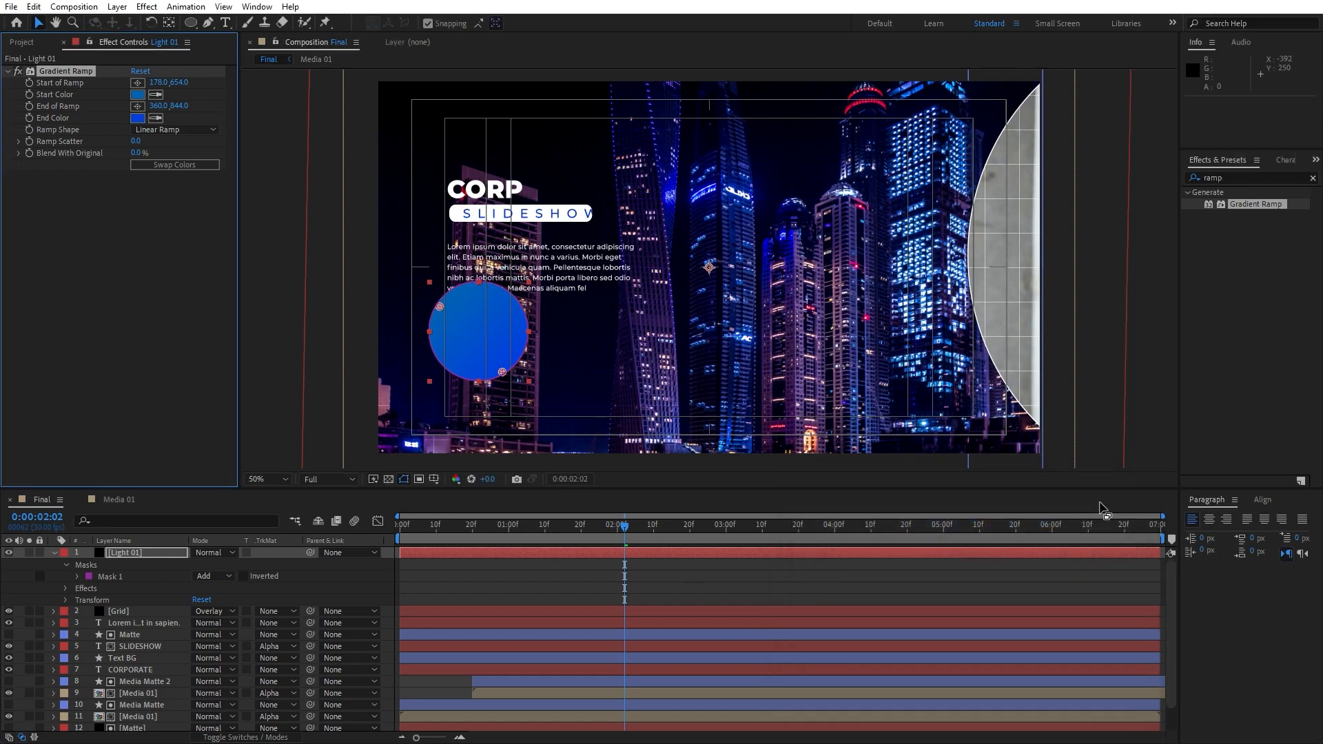
Set the feather of Light 01's circular mask to 250 pixels
{"action": "left_click", "coordinate": [77, 575]}
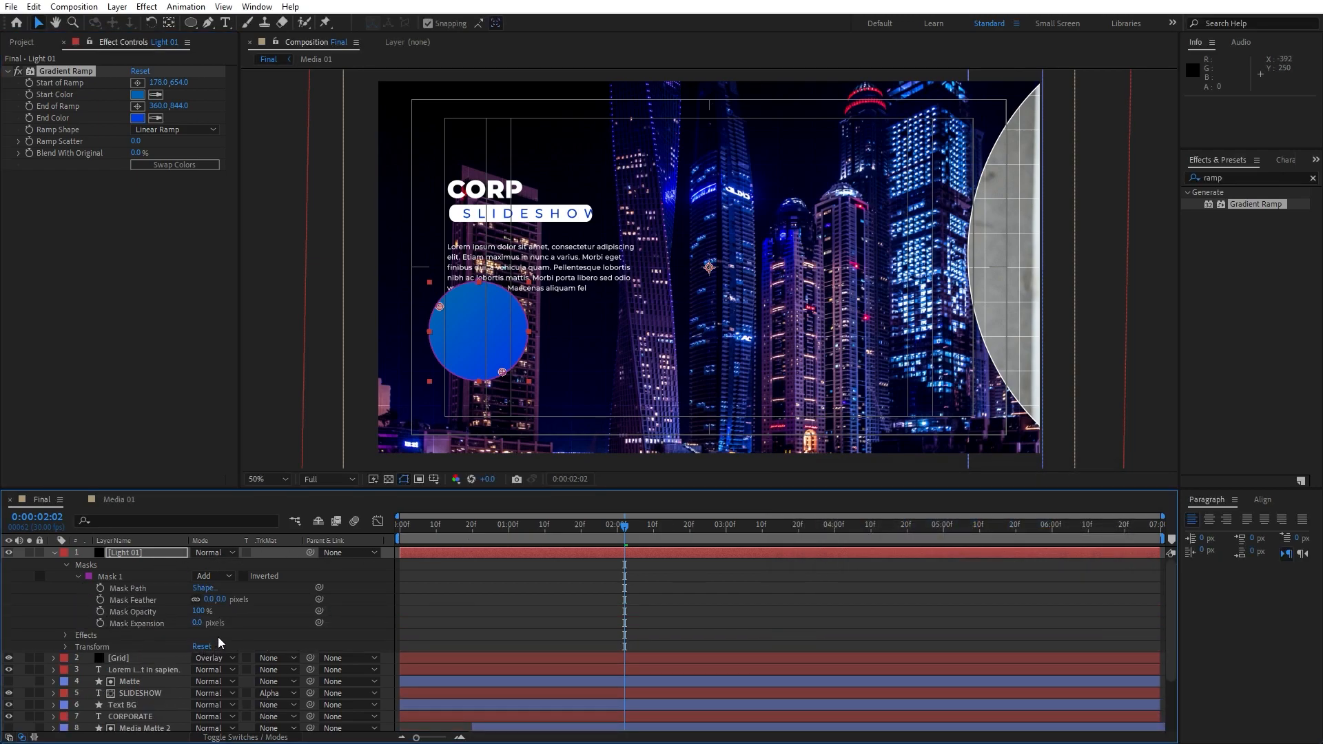
{"action": "left_click", "coordinate": [208, 600]}
{"action": "type", "text": "250"}
{"action": "left_click", "coordinate": [164, 404]}
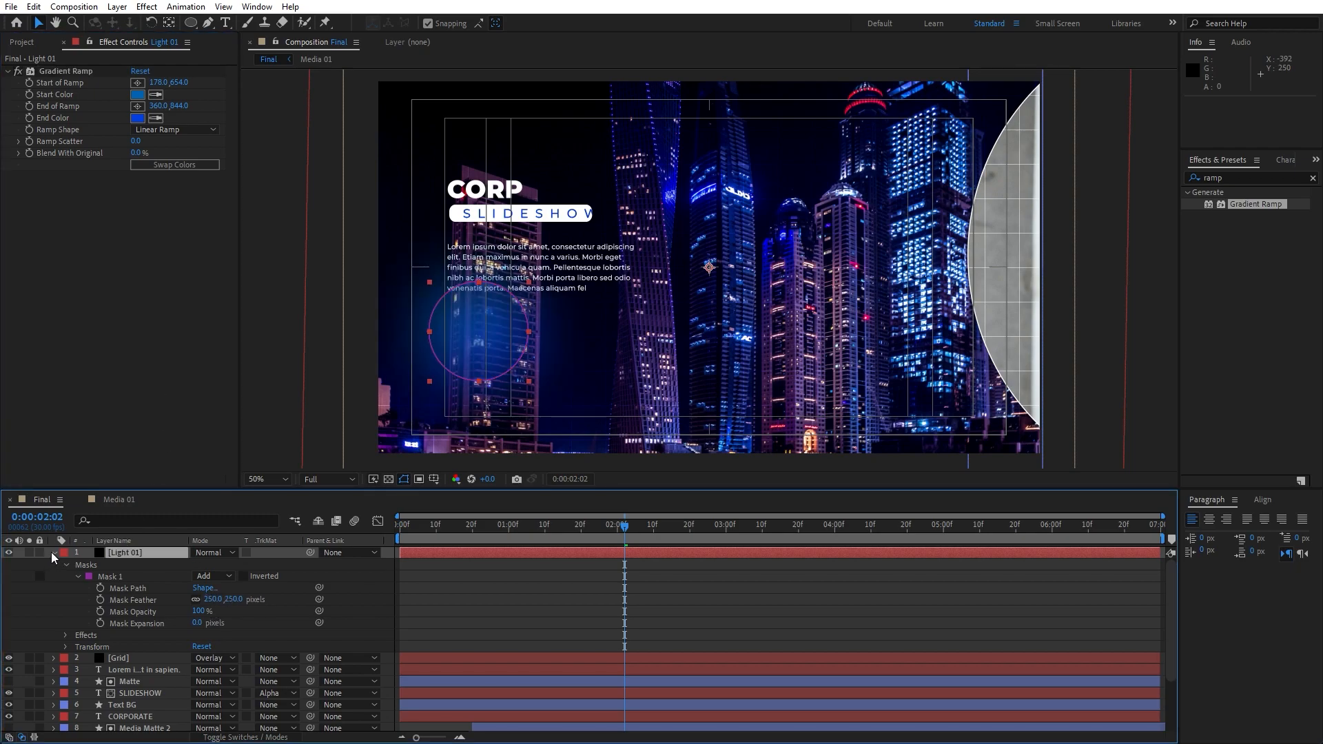
Reduce the Light 01 layer's opacity to 52%
{"action": "left_click", "coordinate": [53, 551]}
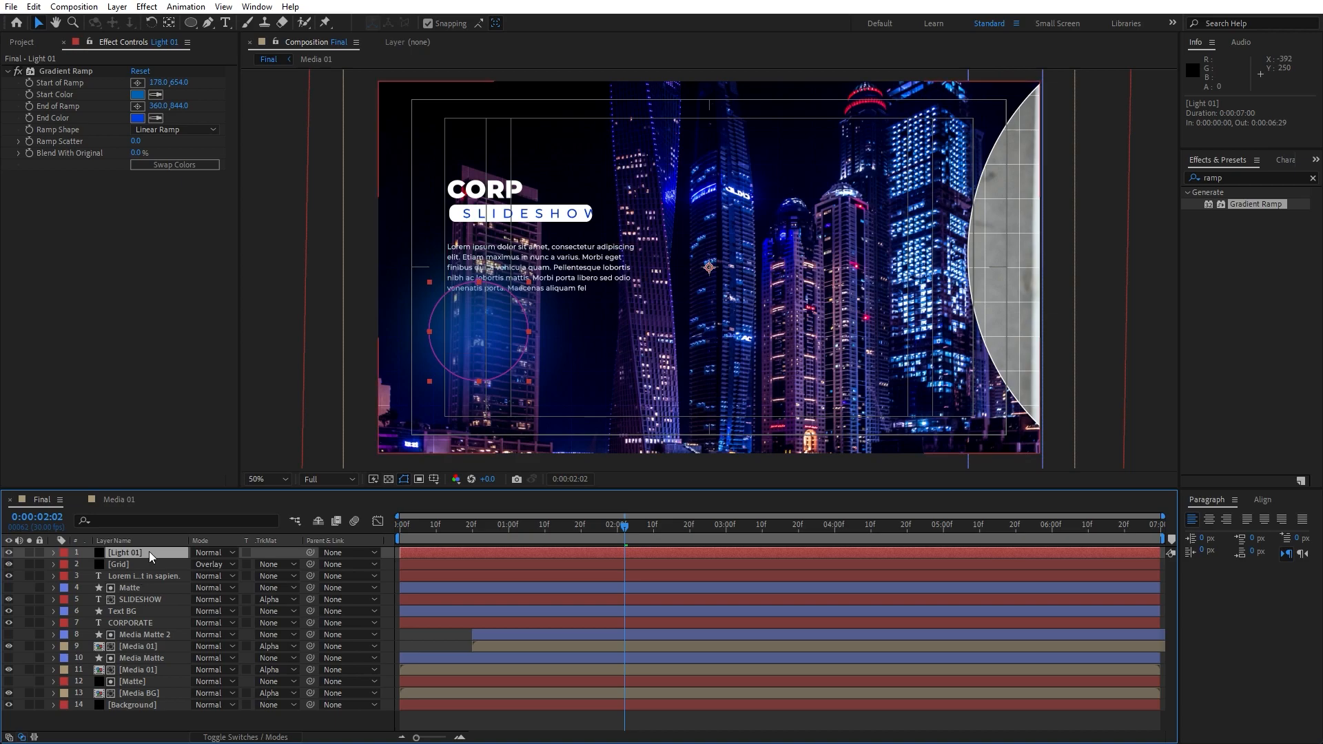
{"action": "key", "text": "t"}
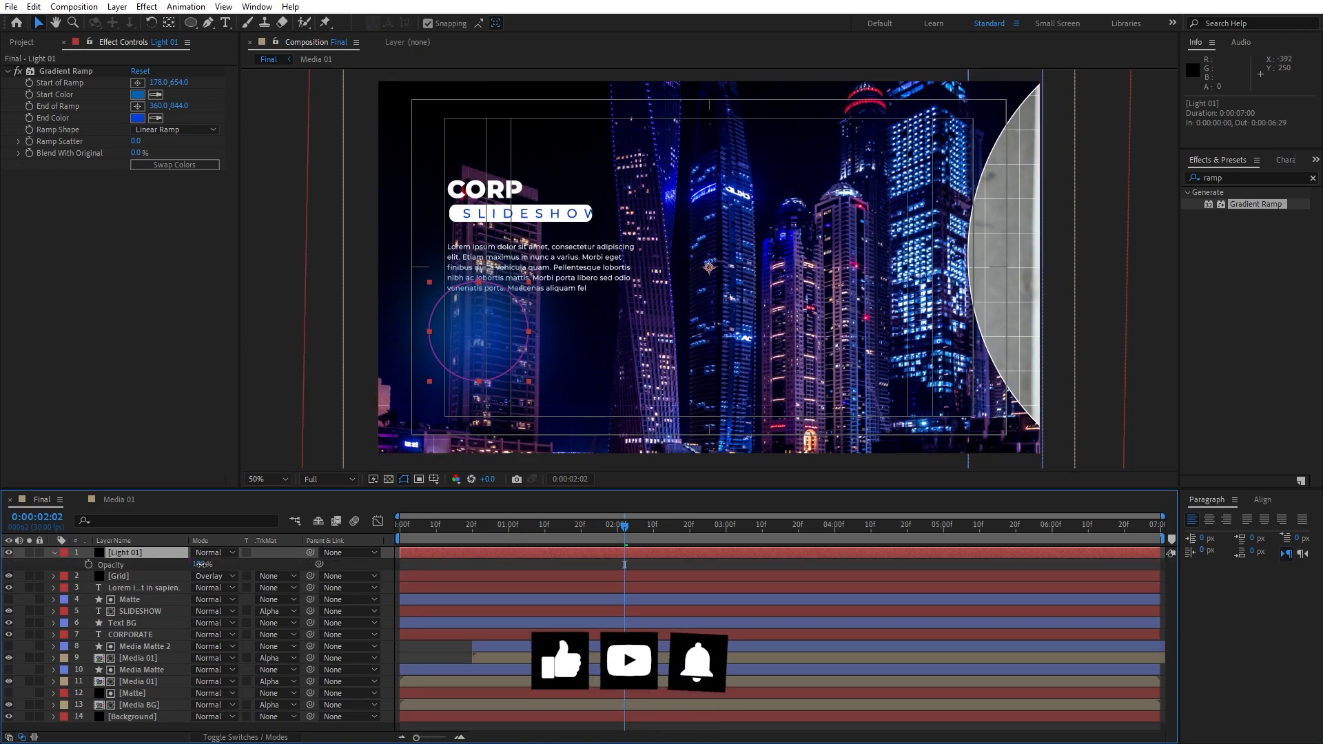
{"action": "left_click_drag", "start_coordinate": [199, 565], "coordinate": [170, 566]}
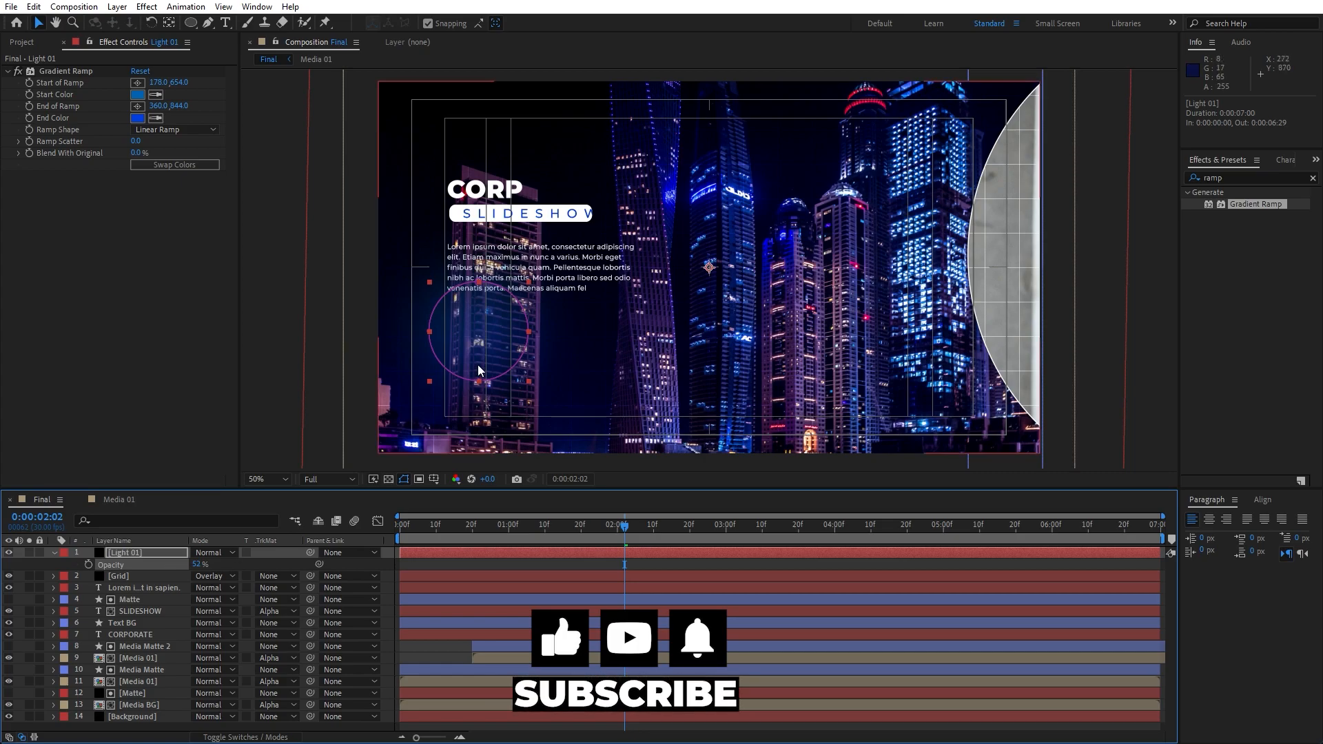
Move the blue light to the frame's lower-left corner and place a duplicate of it over the upper-right buildings
{"action": "left_click_drag", "start_coordinate": [479, 373], "coordinate": [450, 405]}
{"action": "left_click", "coordinate": [130, 553]}
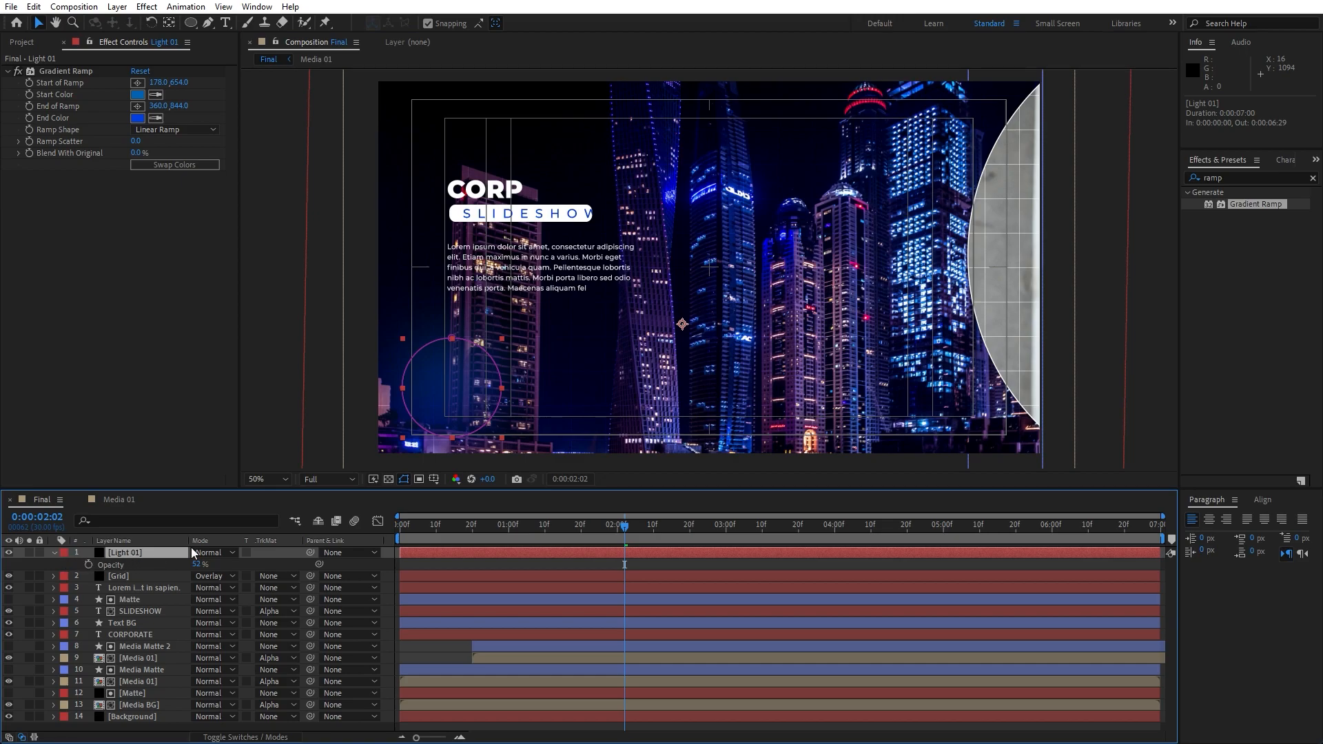
{"action": "key", "text": "ctrl+d"}
{"action": "left_click_drag", "start_coordinate": [469, 380], "coordinate": [846, 159]}
Set the Gradient Ramp's start color on the duplicated light to purple BA00FF
{"action": "left_click", "coordinate": [138, 94]}
{"action": "left_click_drag", "start_coordinate": [942, 529], "coordinate": [997, 489]}
{"action": "left_click_drag", "start_coordinate": [997, 577], "coordinate": [1001, 546]}
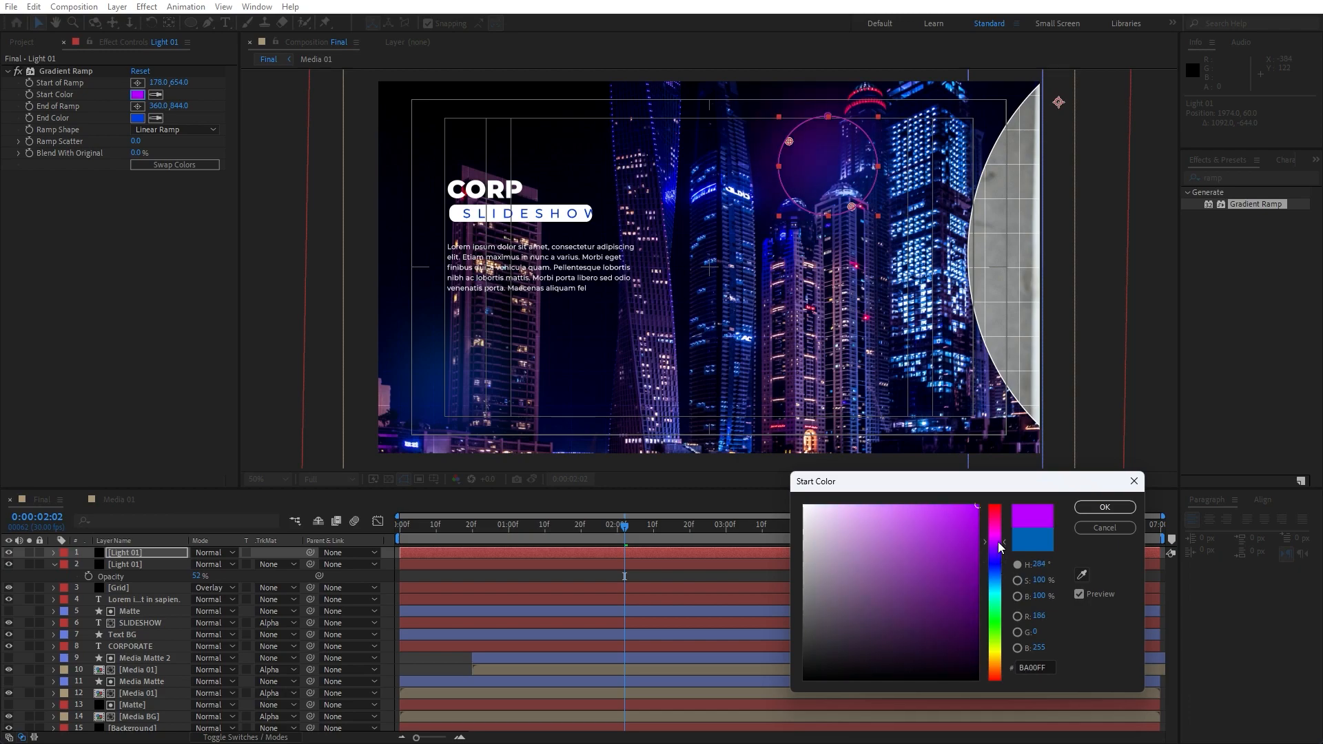
{"action": "left_click", "coordinate": [1104, 507]}
Scale the duplicated purple light layer down to 84%, leaving both light layers collapsed
{"action": "left_click", "coordinate": [146, 551]}
{"action": "key", "text": "s"}
{"action": "left_click_drag", "start_coordinate": [214, 563], "coordinate": [200, 564]}
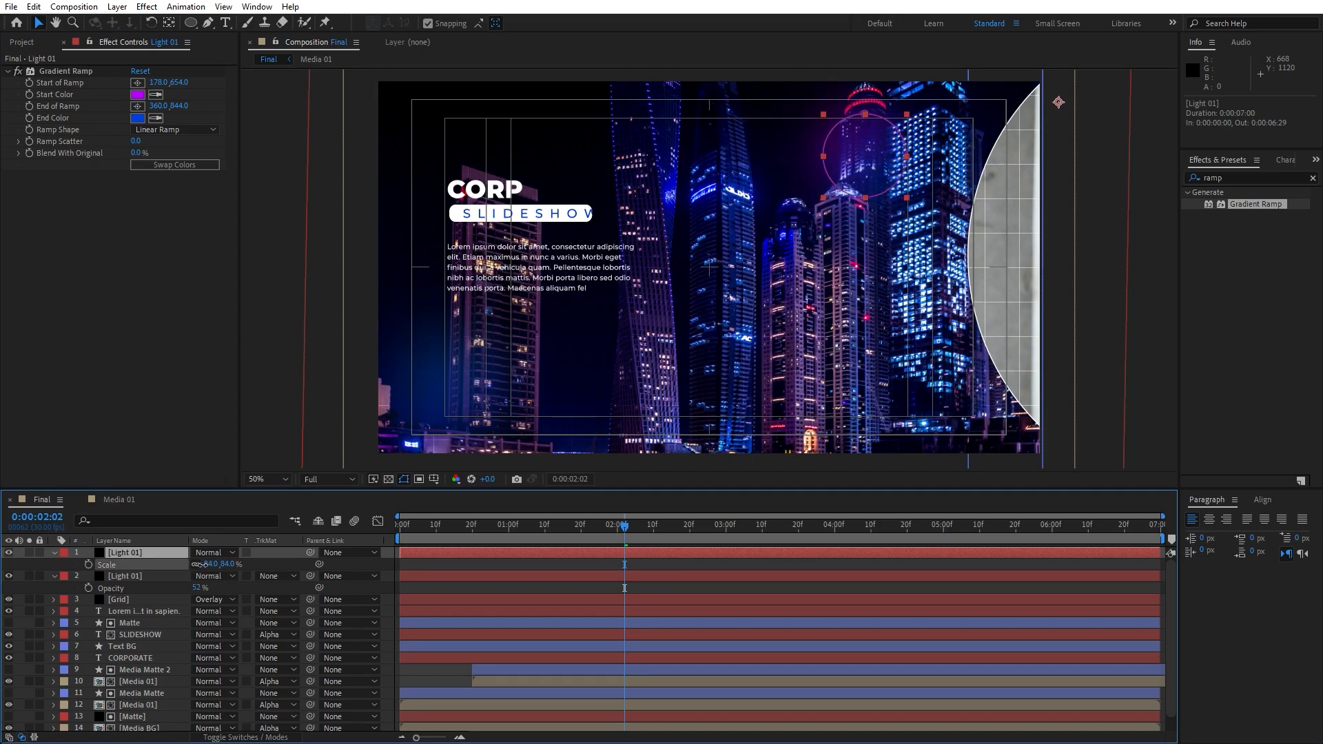
{"action": "left_click", "coordinate": [54, 553]}
{"action": "left_click", "coordinate": [19, 598]}
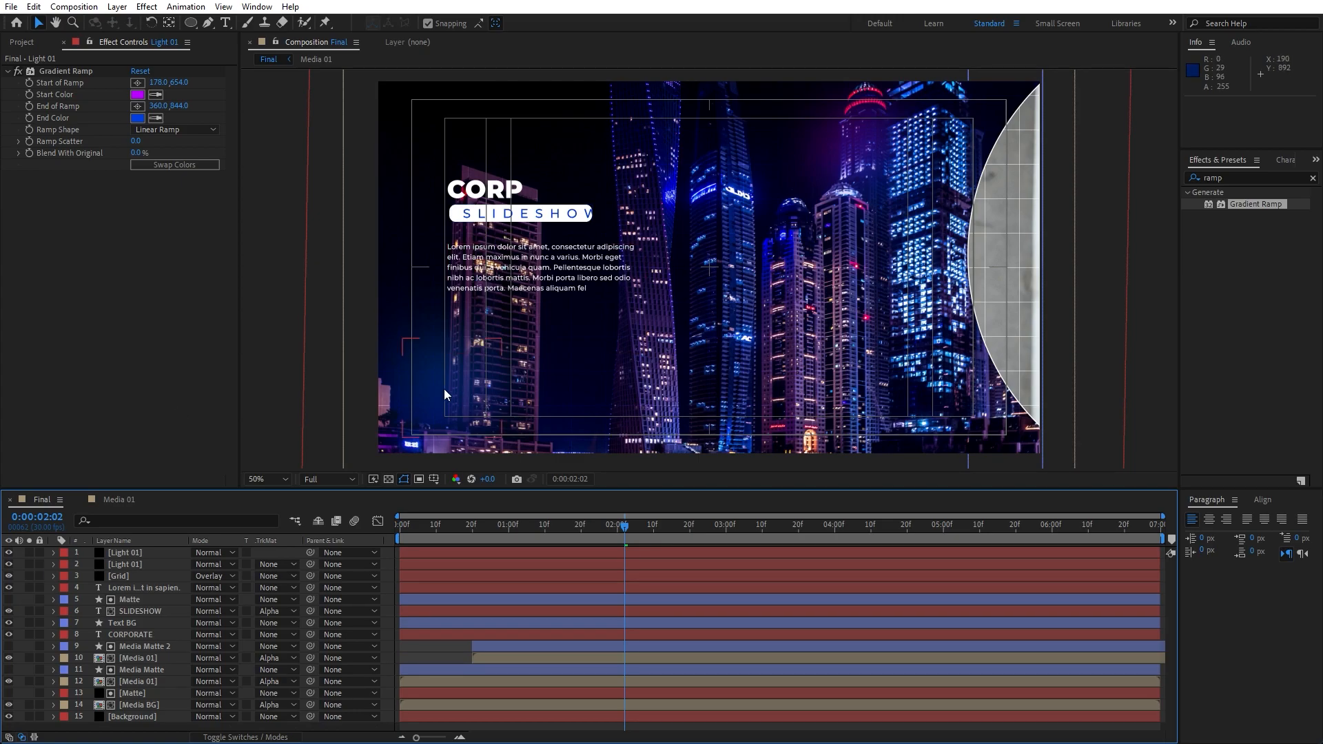
Preview the slide with both lights and review it at 0:00:03:01
{"action": "key", "text": "space"}
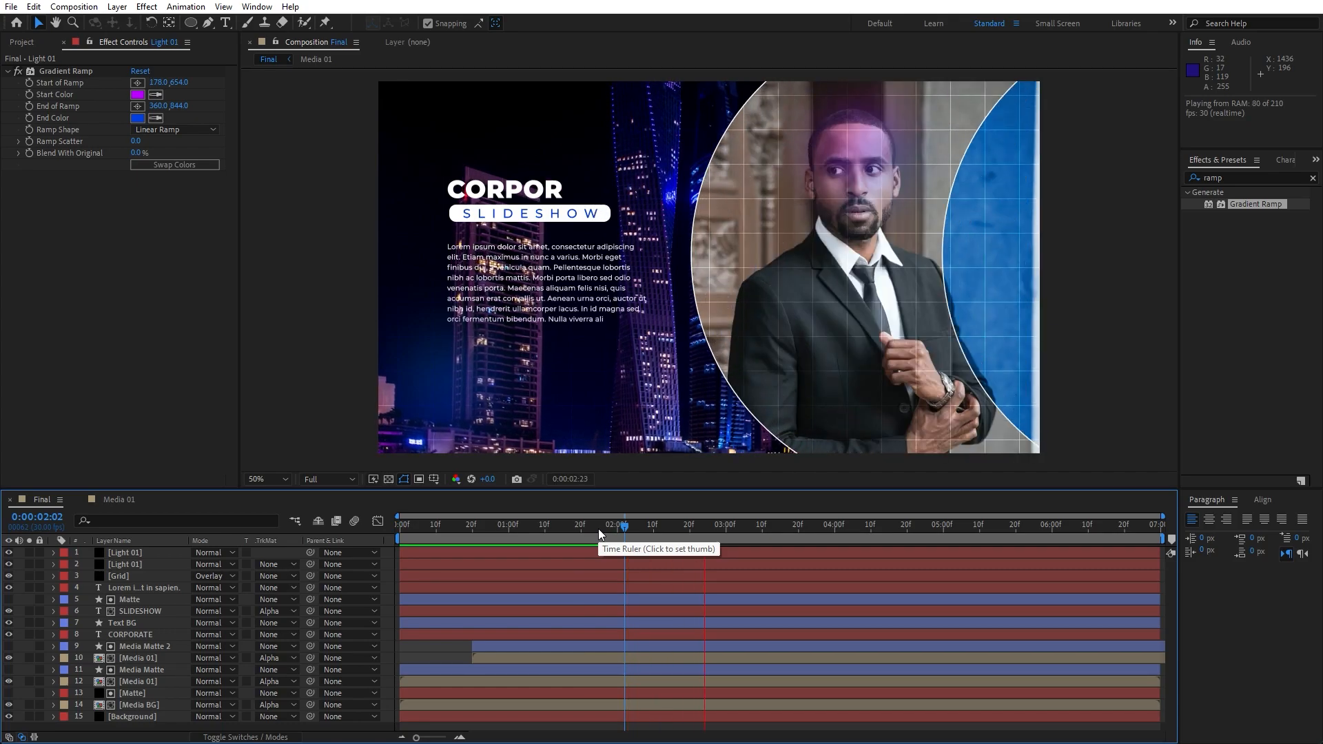
{"action": "left_click_drag", "start_coordinate": [626, 530], "coordinate": [681, 511]}
{"action": "key", "text": "space"}
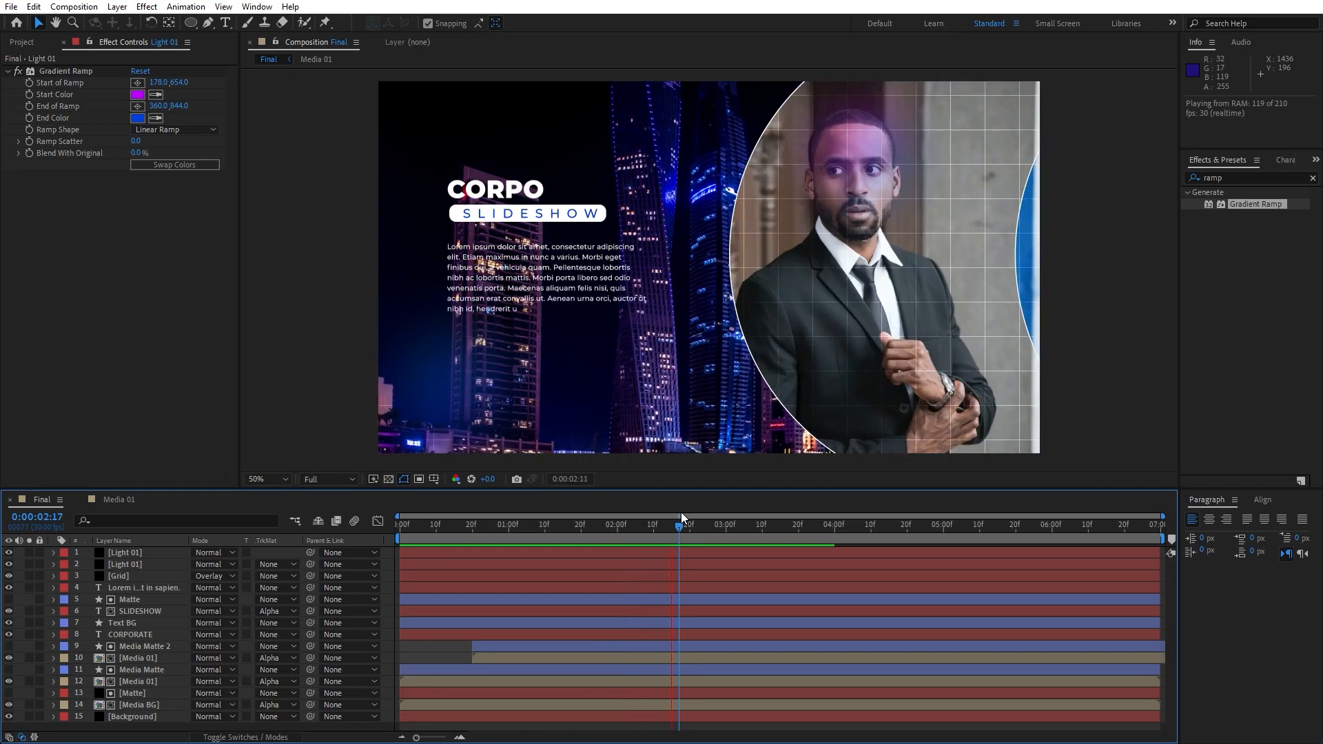
{"action": "left_click_drag", "start_coordinate": [681, 527], "coordinate": [730, 527]}
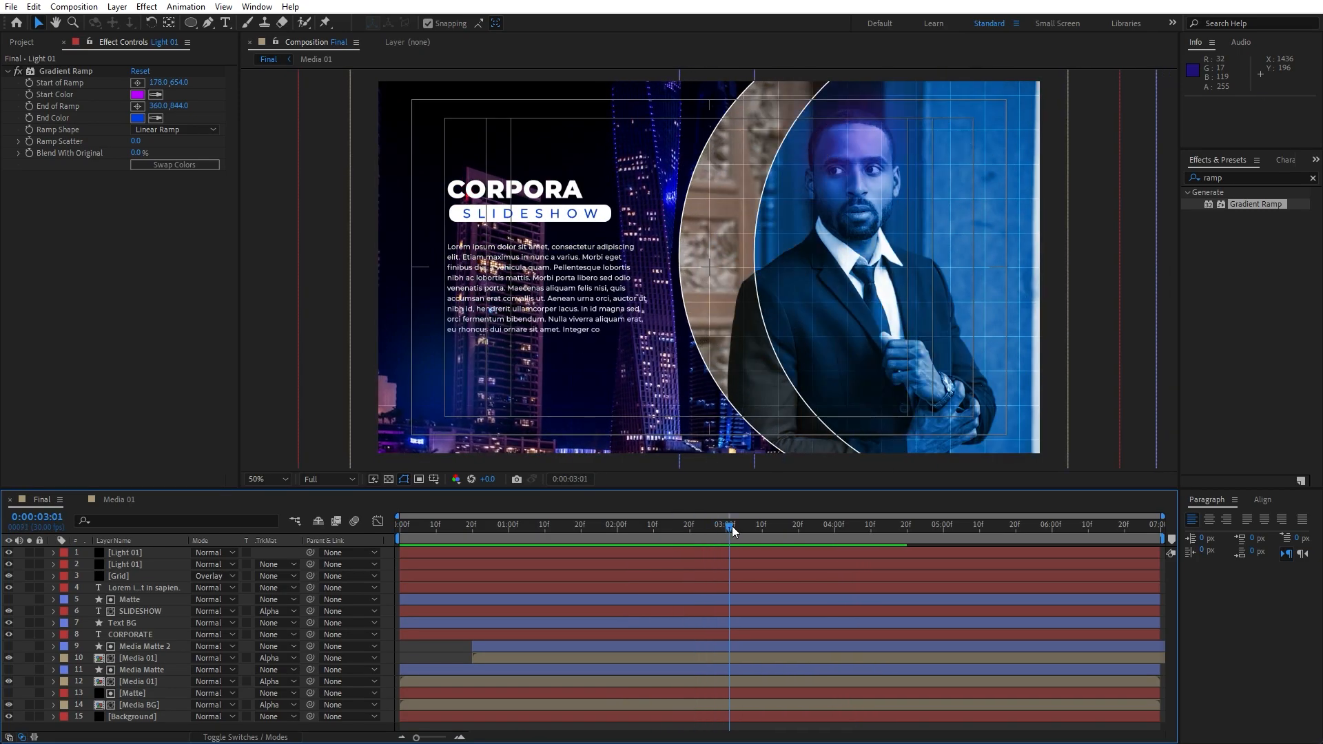
Pre-compose all layers of the Final composition into a new composition named Part 01
{"action": "left_click", "coordinate": [62, 42]}
{"action": "left_click", "coordinate": [80, 499]}
{"action": "left_click", "coordinate": [153, 633]}
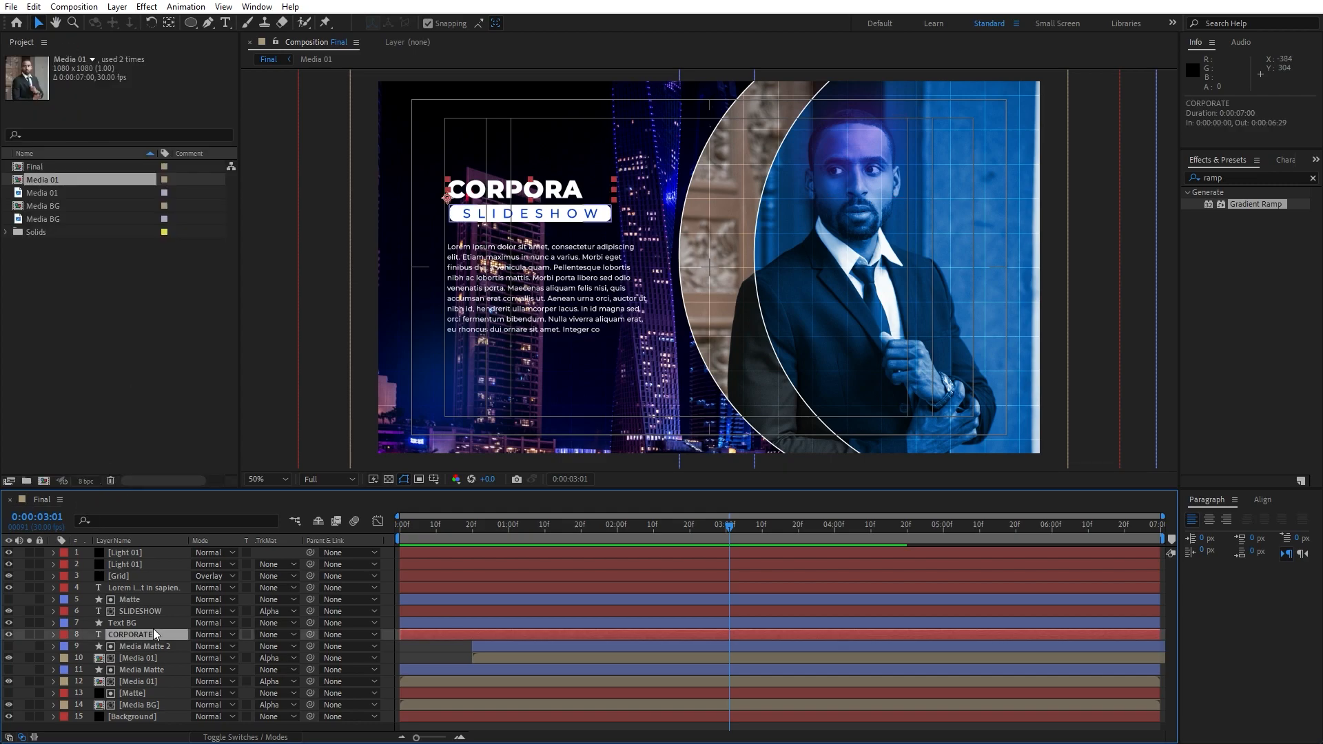
{"action": "key", "text": "ctrl+a"}
{"action": "right_click", "coordinate": [148, 644]}
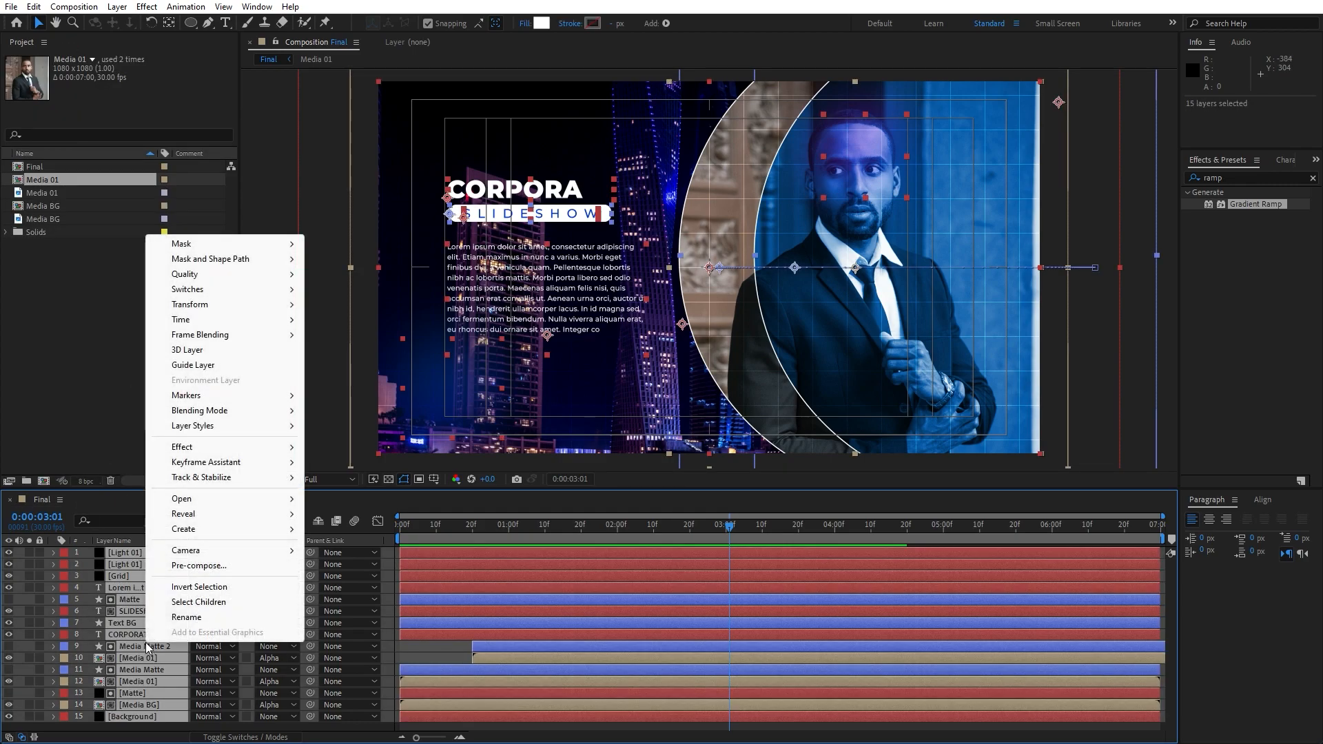
{"action": "left_click", "coordinate": [206, 566]}
{"action": "type", "text": "Part 01"}
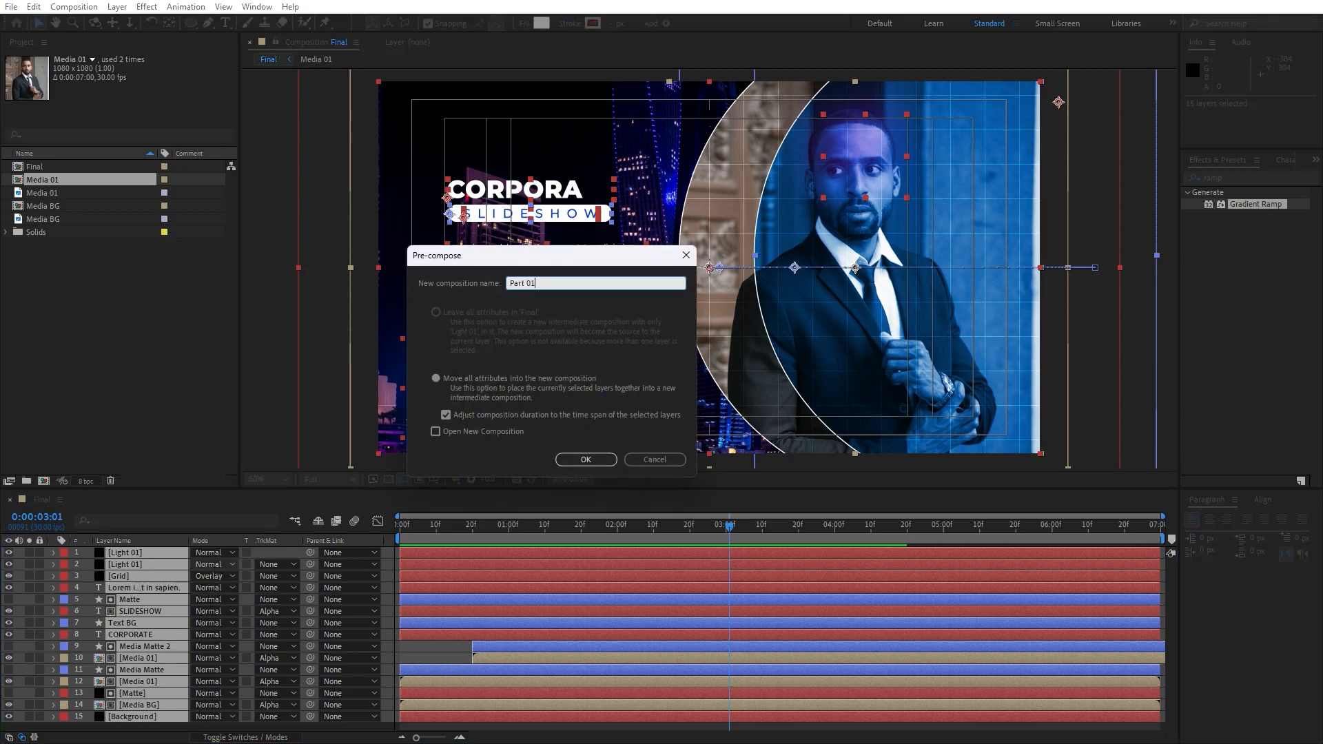
{"action": "key", "text": "Return"}
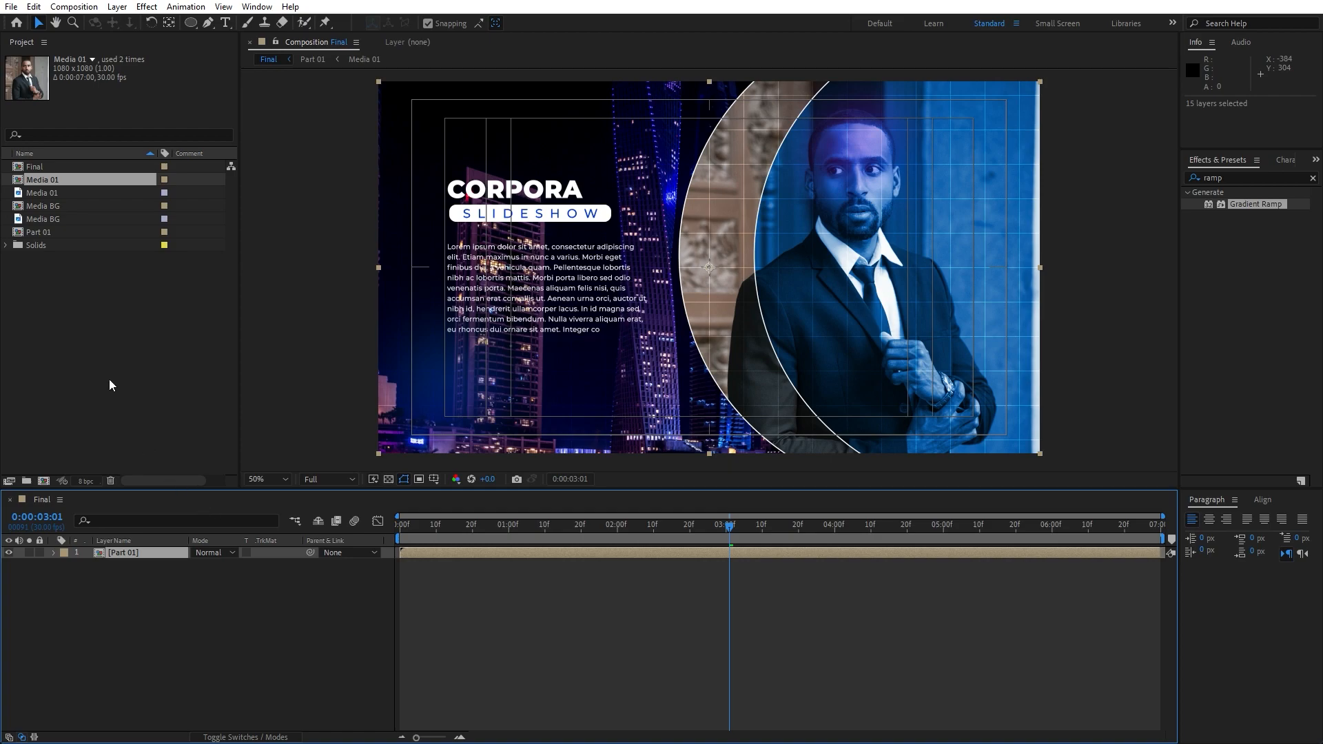
Duplicate the Part 01 composition in the project and add the copy, Part 02, above Part 01 in Final
{"action": "left_click", "coordinate": [50, 234]}
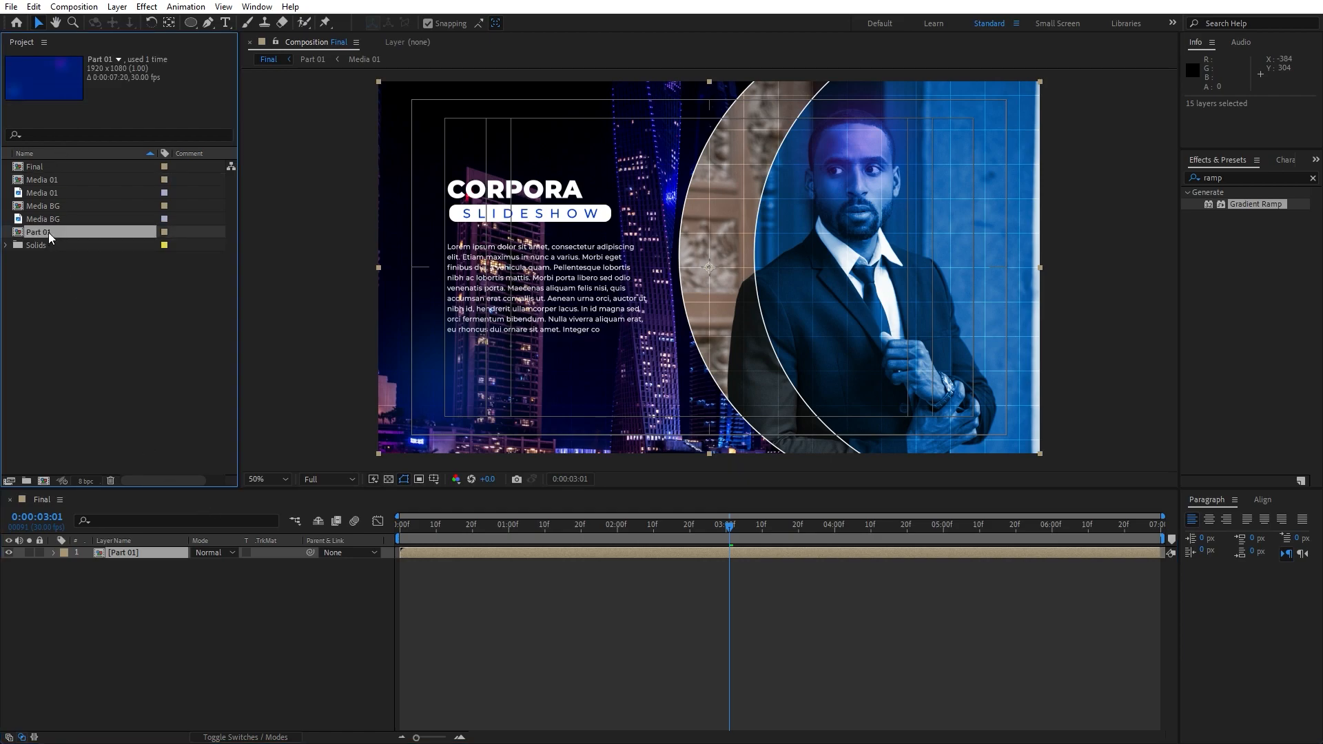
{"action": "left_click", "coordinate": [36, 8]}
{"action": "left_click", "coordinate": [103, 186]}
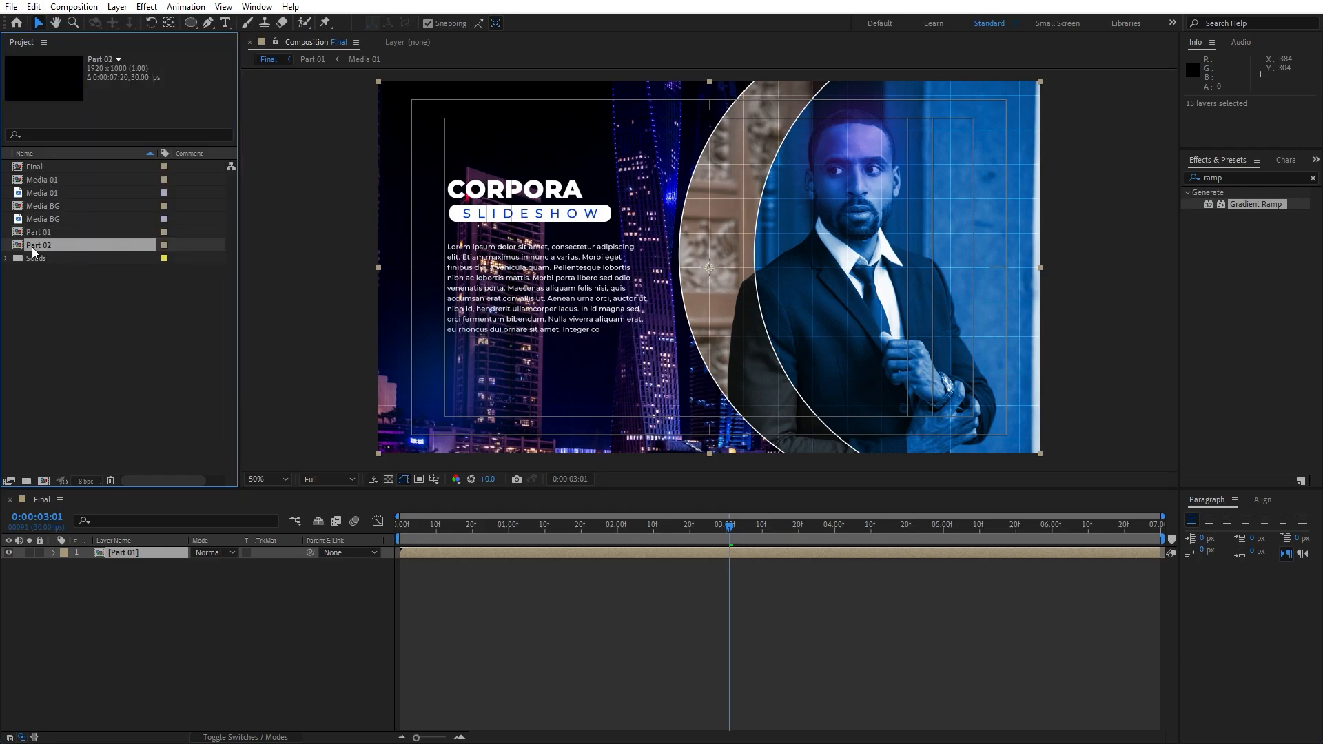
{"action": "left_click_drag", "start_coordinate": [32, 246], "coordinate": [134, 551]}
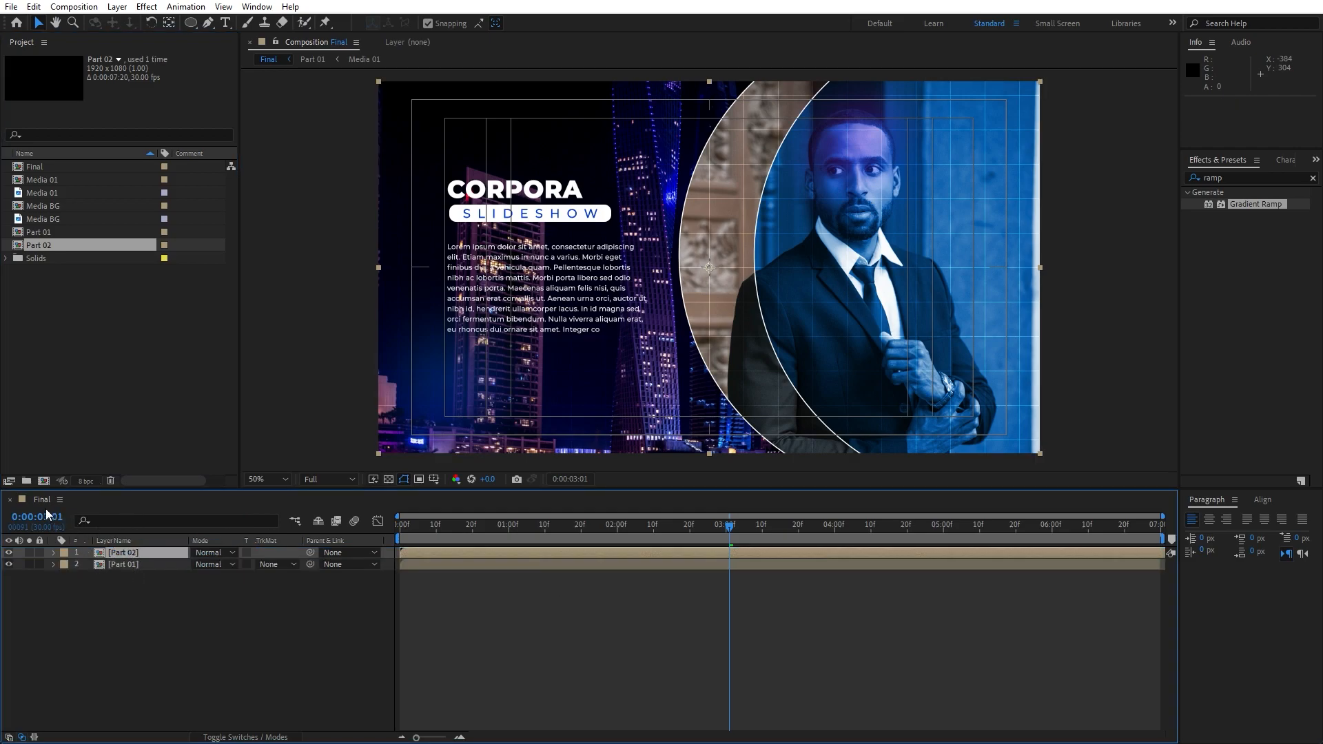
Set the Final composition's duration to 0:00:20:00
{"action": "left_click", "coordinate": [154, 616]}
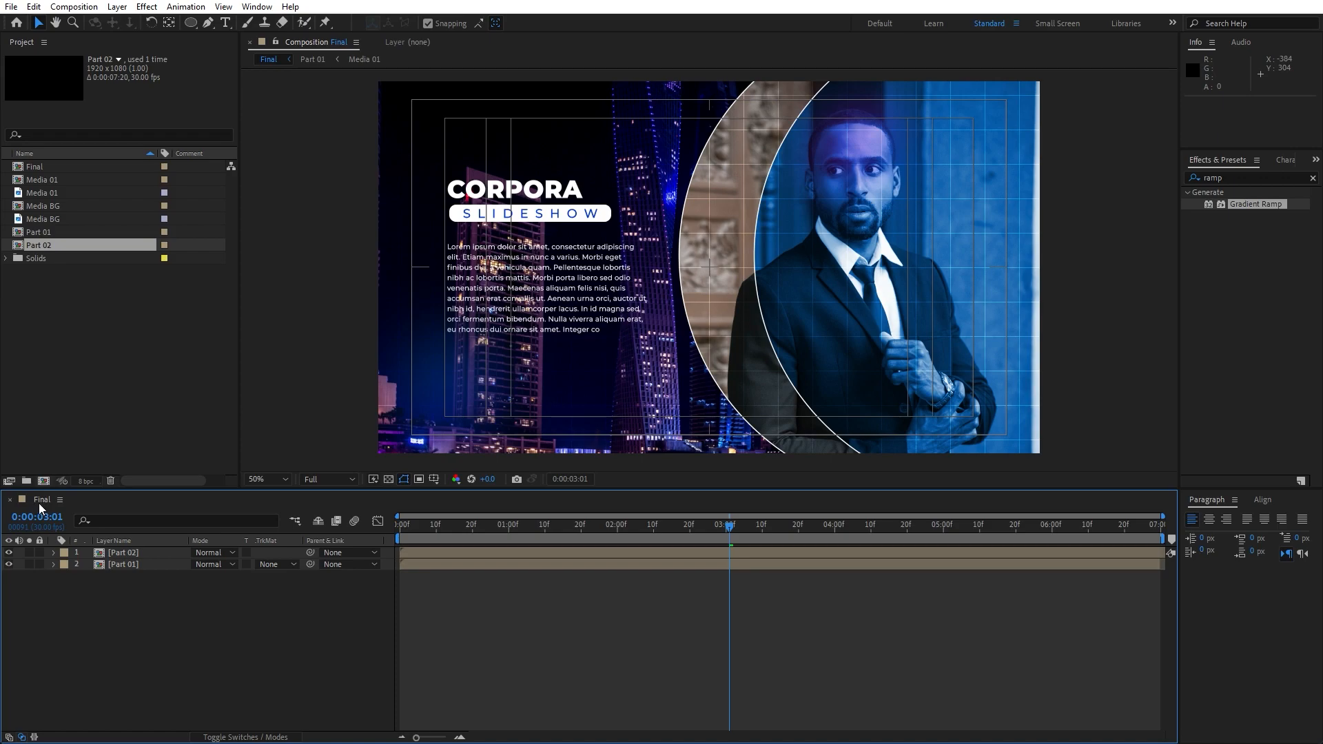
{"action": "left_click", "coordinate": [74, 6]}
{"action": "left_click", "coordinate": [115, 44]}
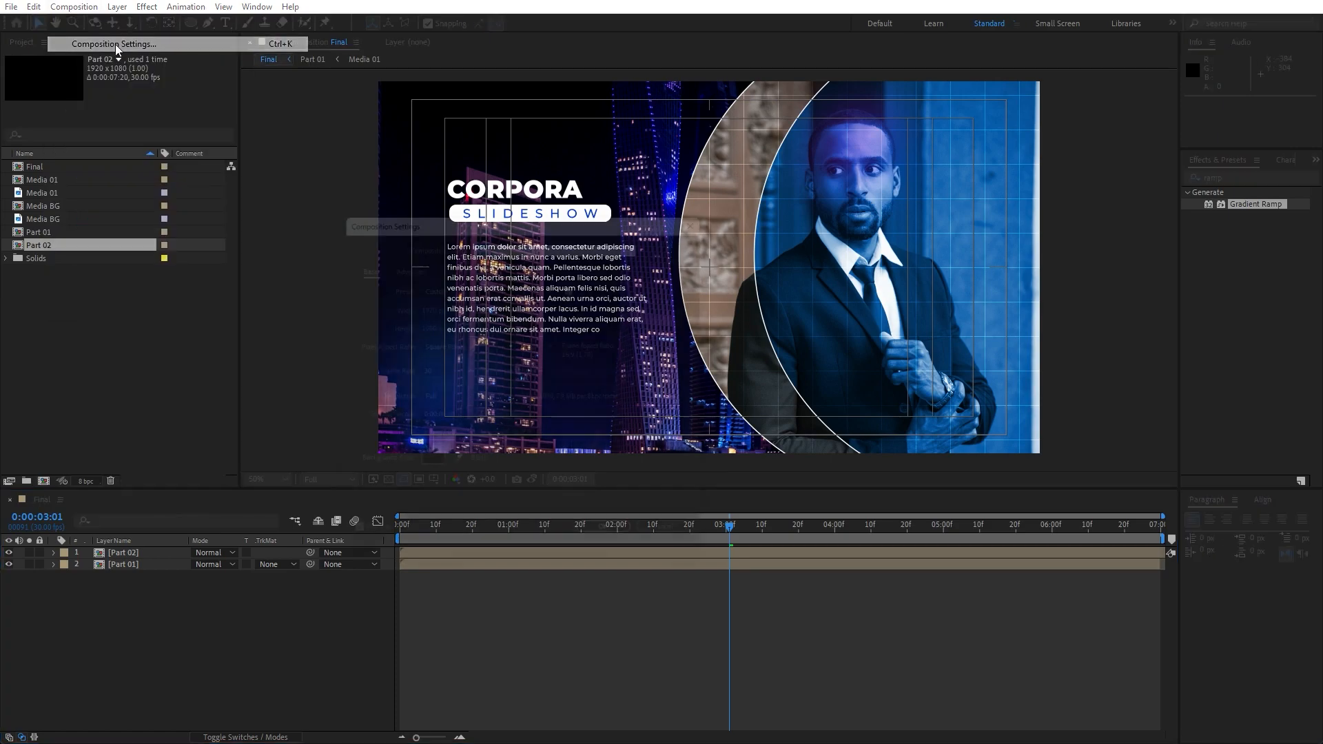
{"action": "left_click", "coordinate": [440, 442]}
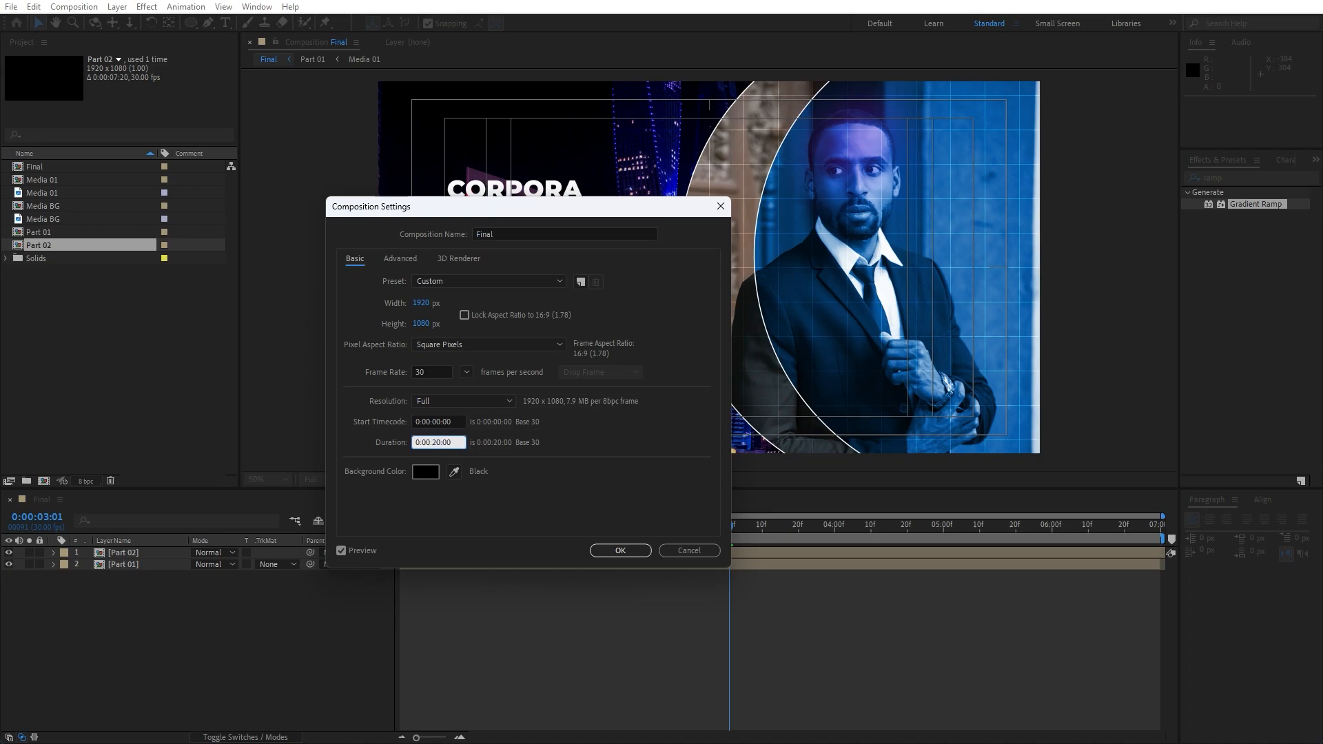
{"action": "key", "text": "Return"}
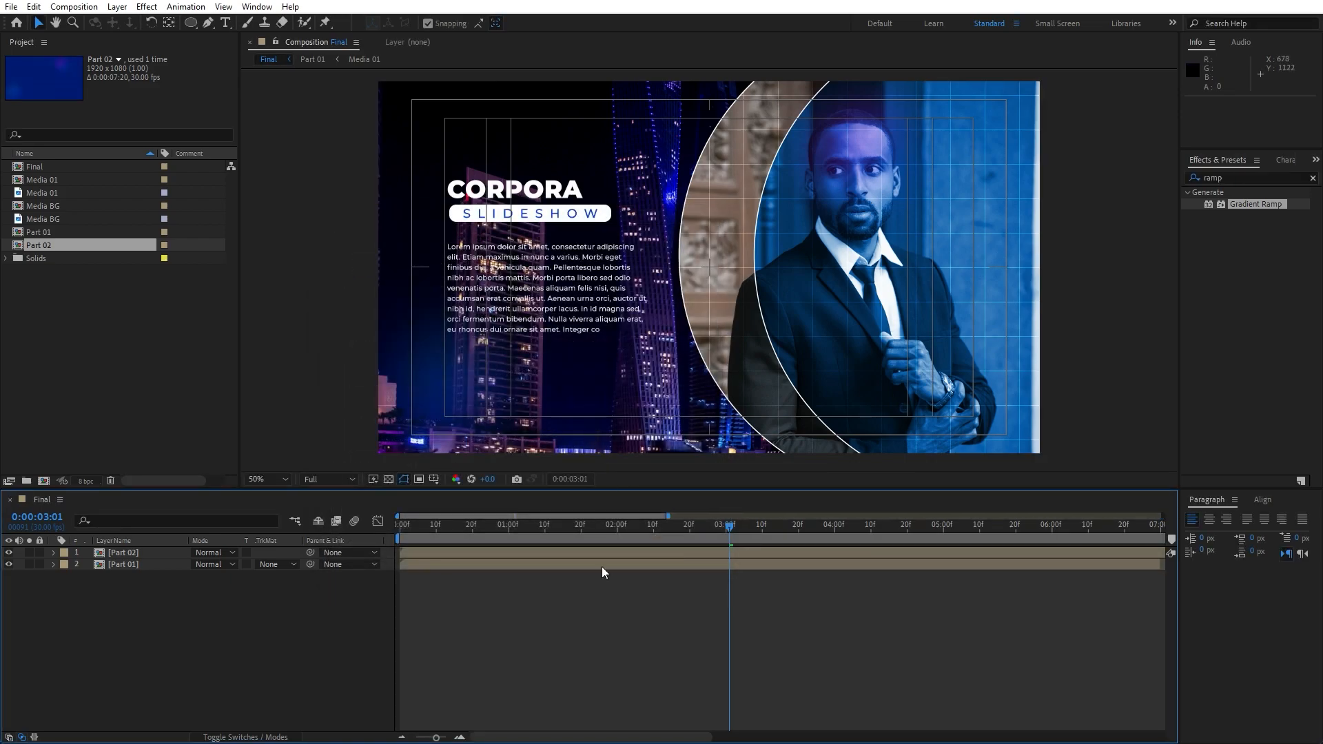
Shift the Part 02 layer in time so that it starts at 0:00:05:01
{"action": "left_click_drag", "start_coordinate": [432, 738], "coordinate": [412, 739]}
{"action": "left_click", "coordinate": [126, 554]}
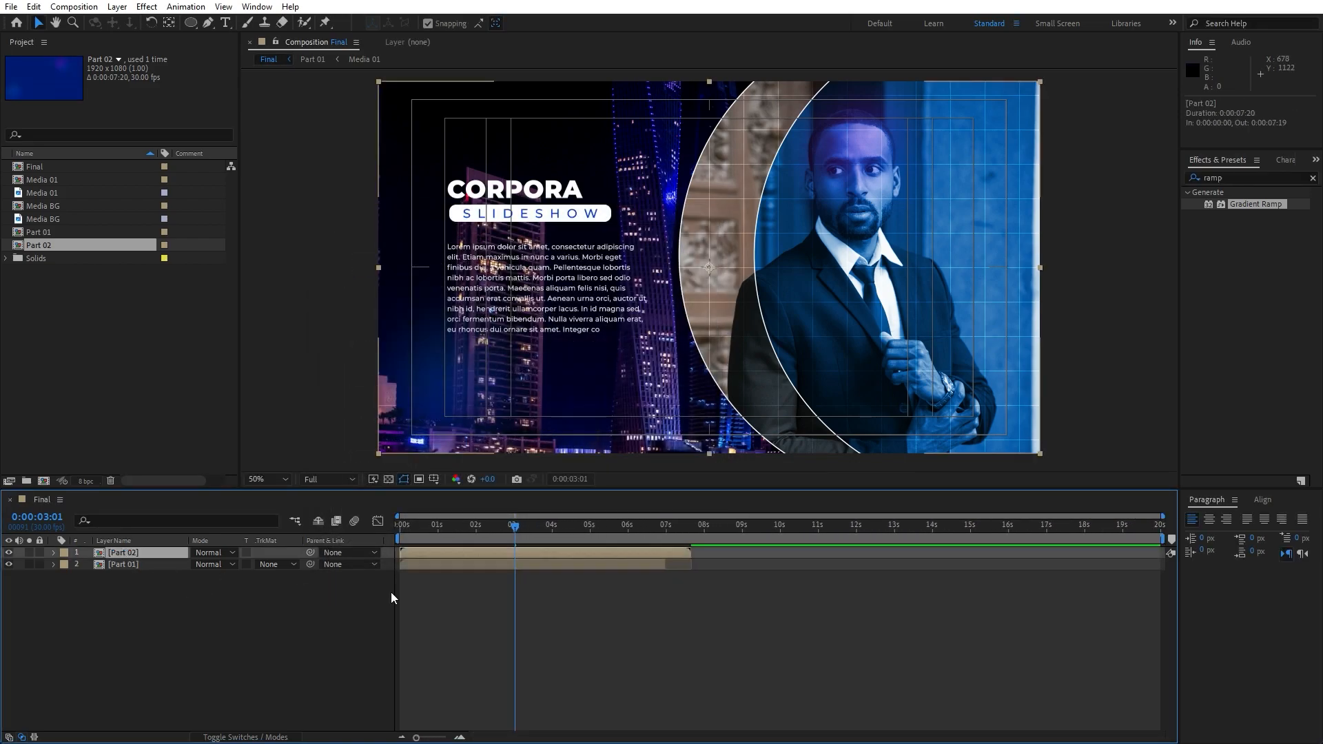
{"action": "left_click_drag", "start_coordinate": [450, 552], "coordinate": [627, 551]}
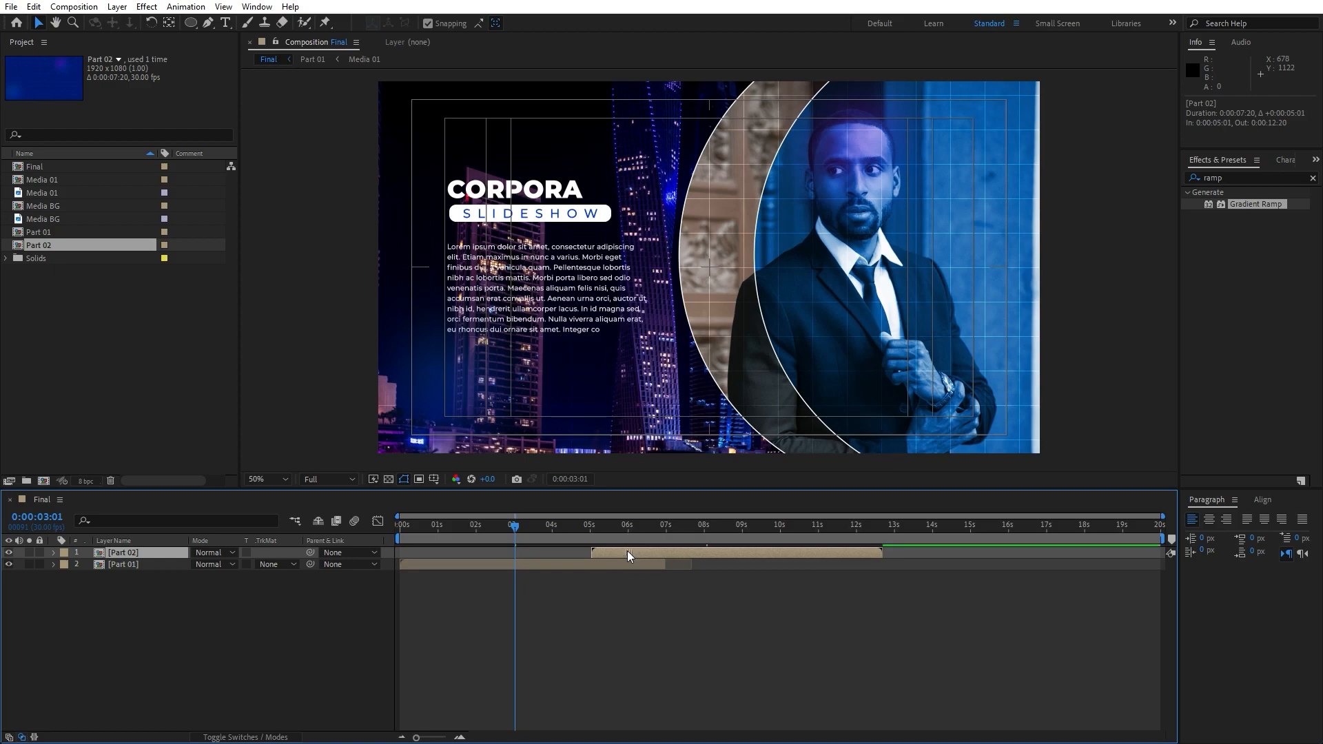
Copy the Matte layer used by Media BG inside Part 02 and paste it into the Final composition
{"action": "double_click", "coordinate": [127, 555]}
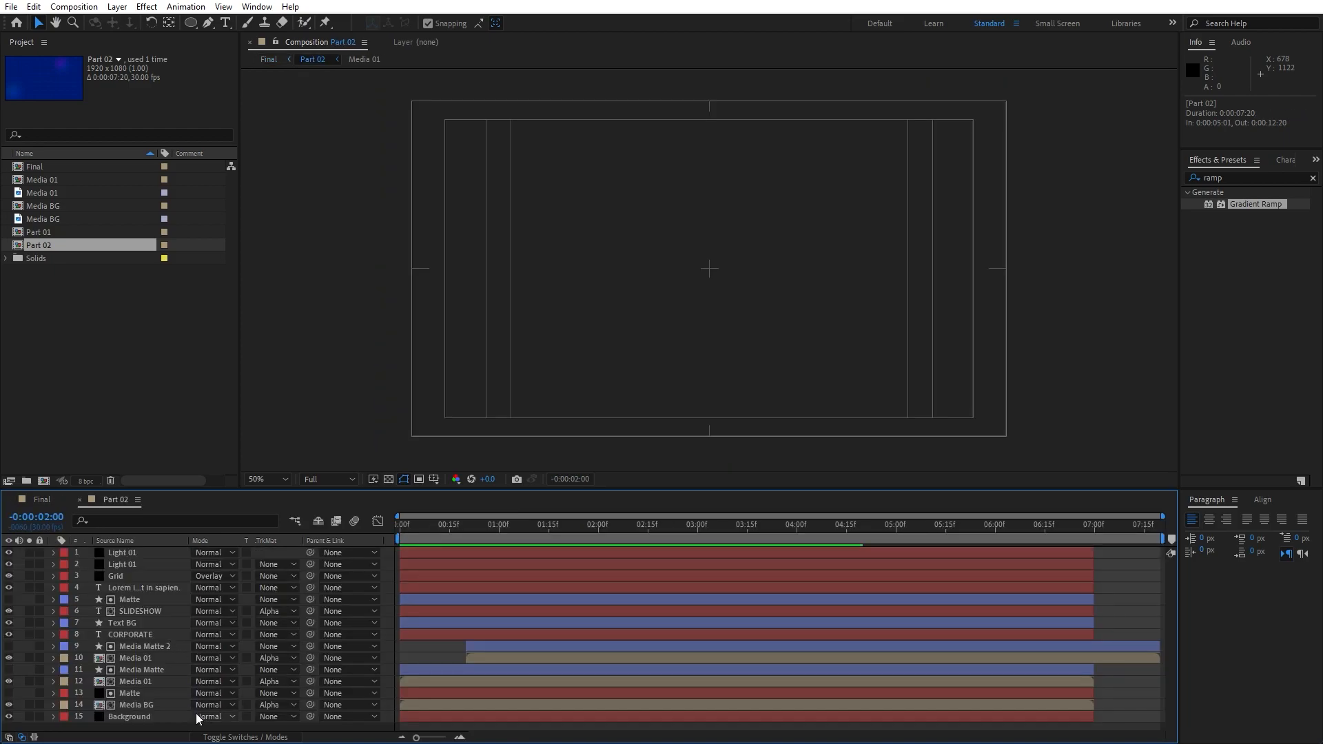
{"action": "left_click", "coordinate": [138, 693]}
{"action": "left_click_drag", "start_coordinate": [429, 538], "coordinate": [644, 529]}
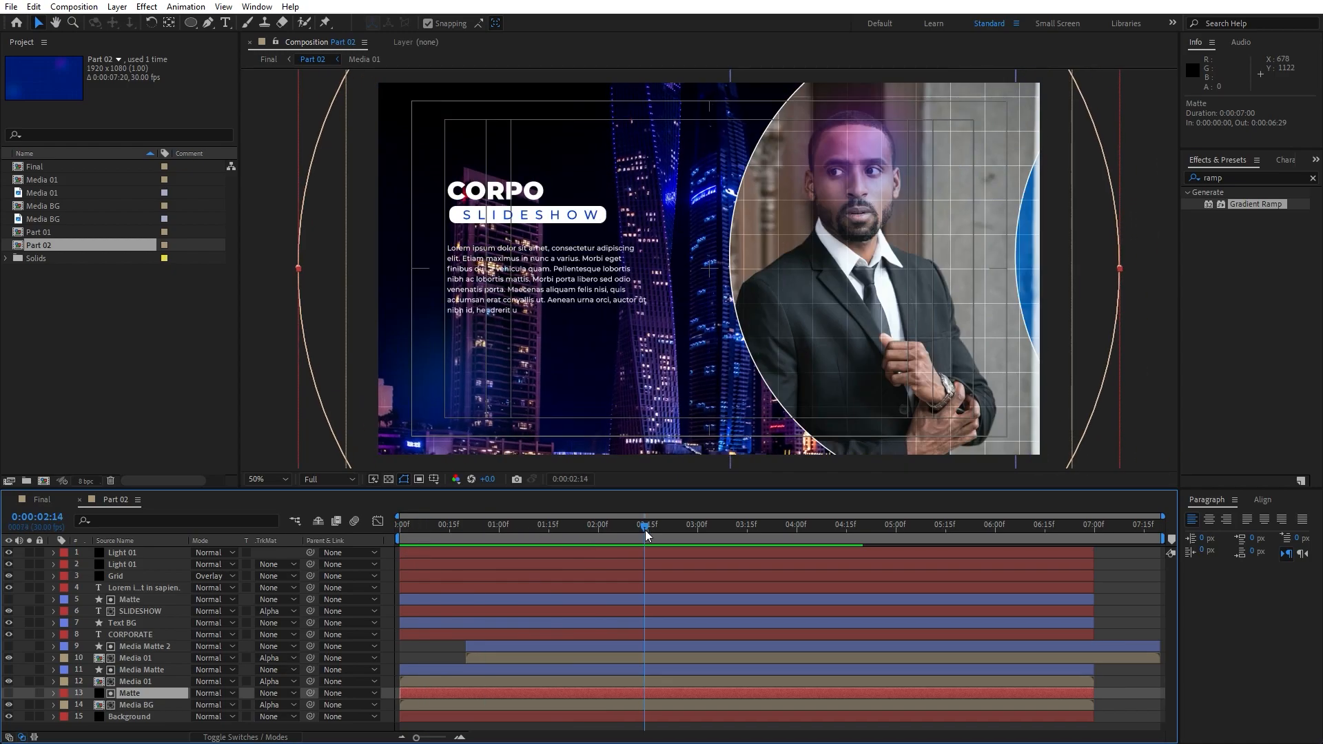
{"action": "key", "text": "ctrl+c"}
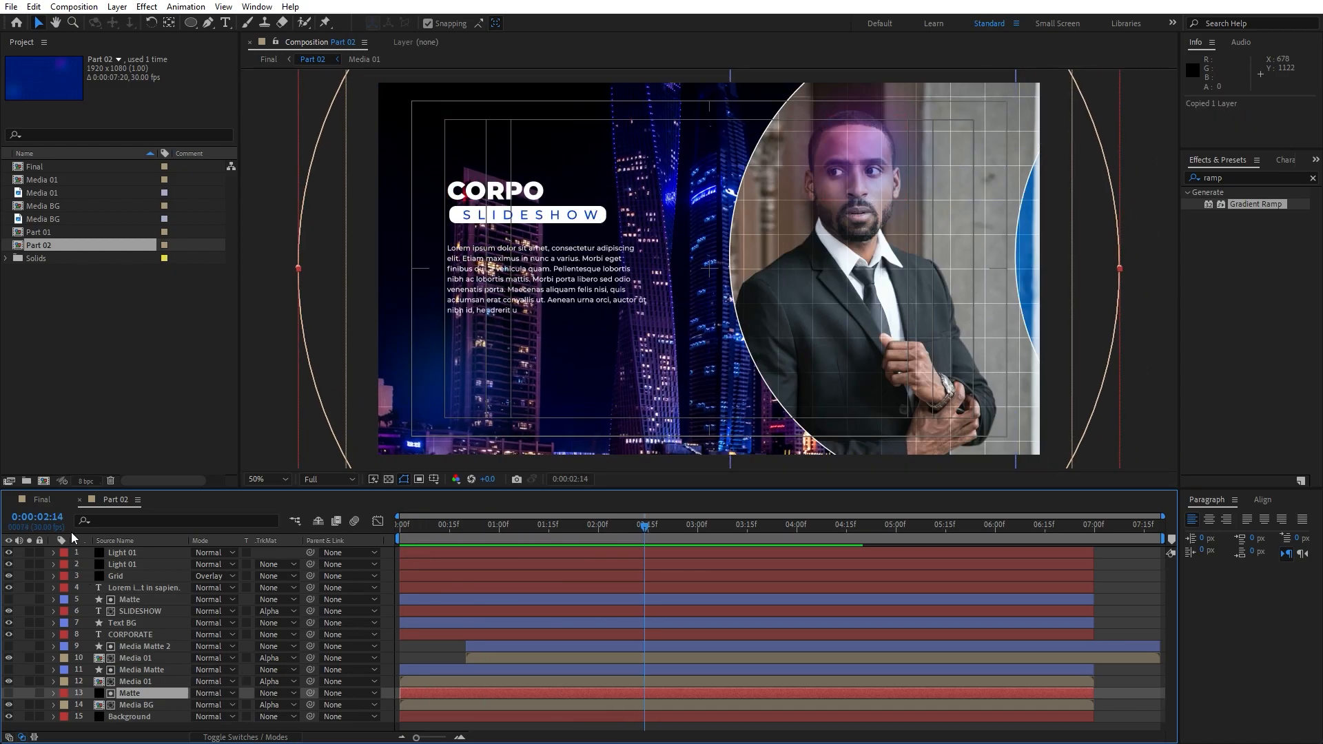
{"action": "left_click", "coordinate": [42, 500]}
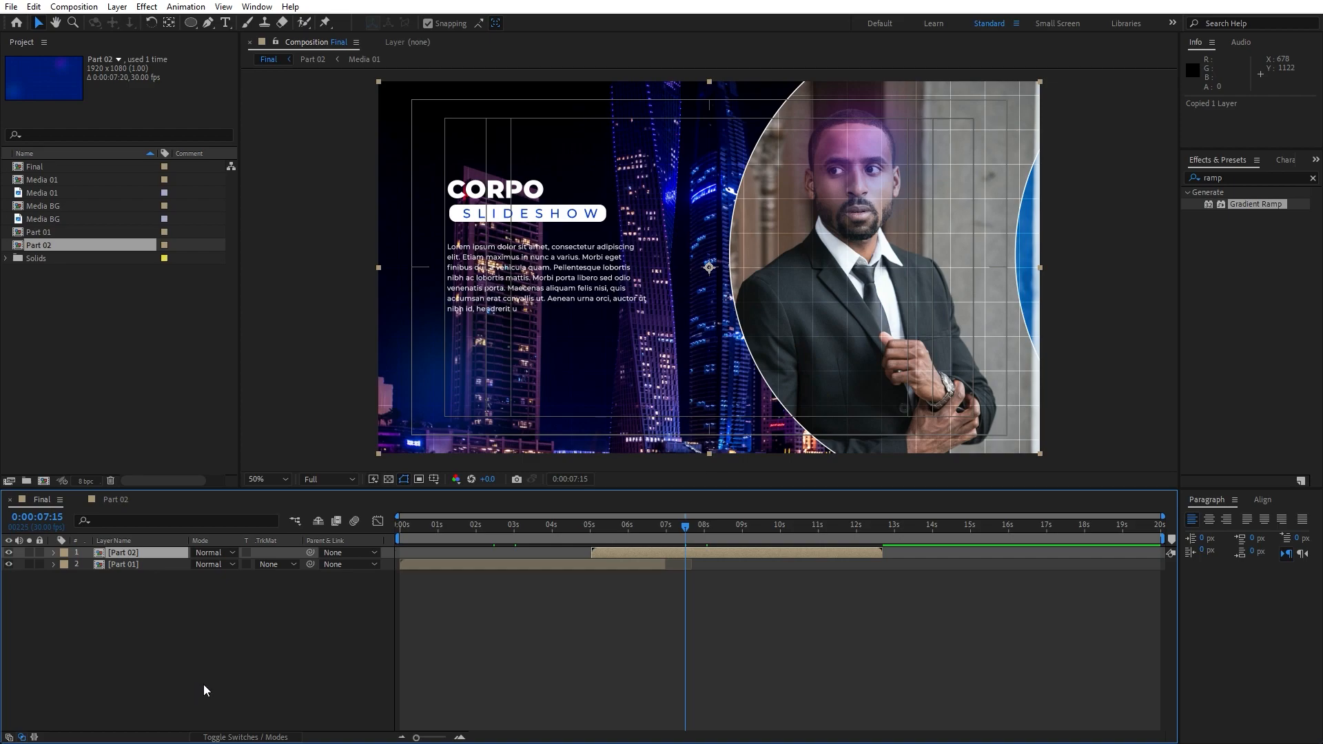
{"action": "left_click", "coordinate": [197, 667]}
{"action": "key", "text": "ctrl+v"}
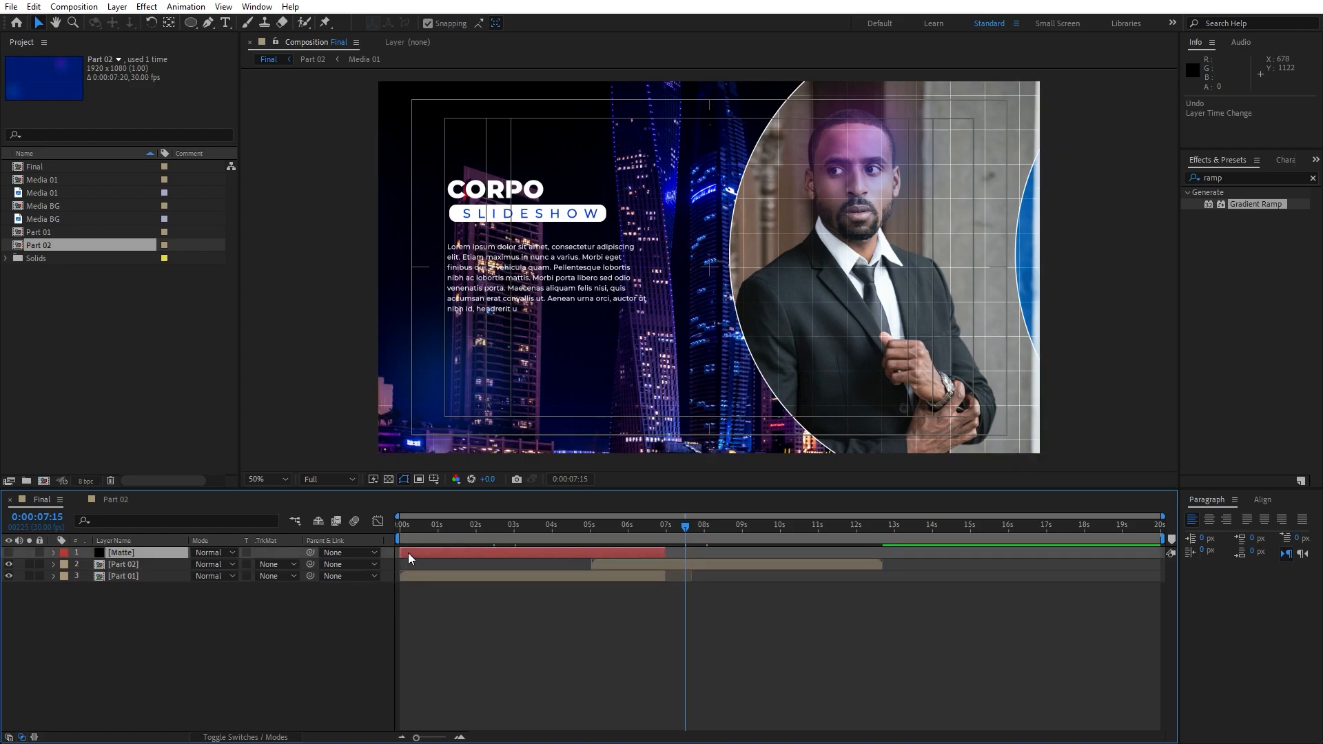
Align the Matte layer's start with Part 02 and use it as Part 02's alpha track matte
{"action": "left_click_drag", "start_coordinate": [406, 551], "coordinate": [625, 530]}
{"action": "left_click", "coordinate": [130, 566]}
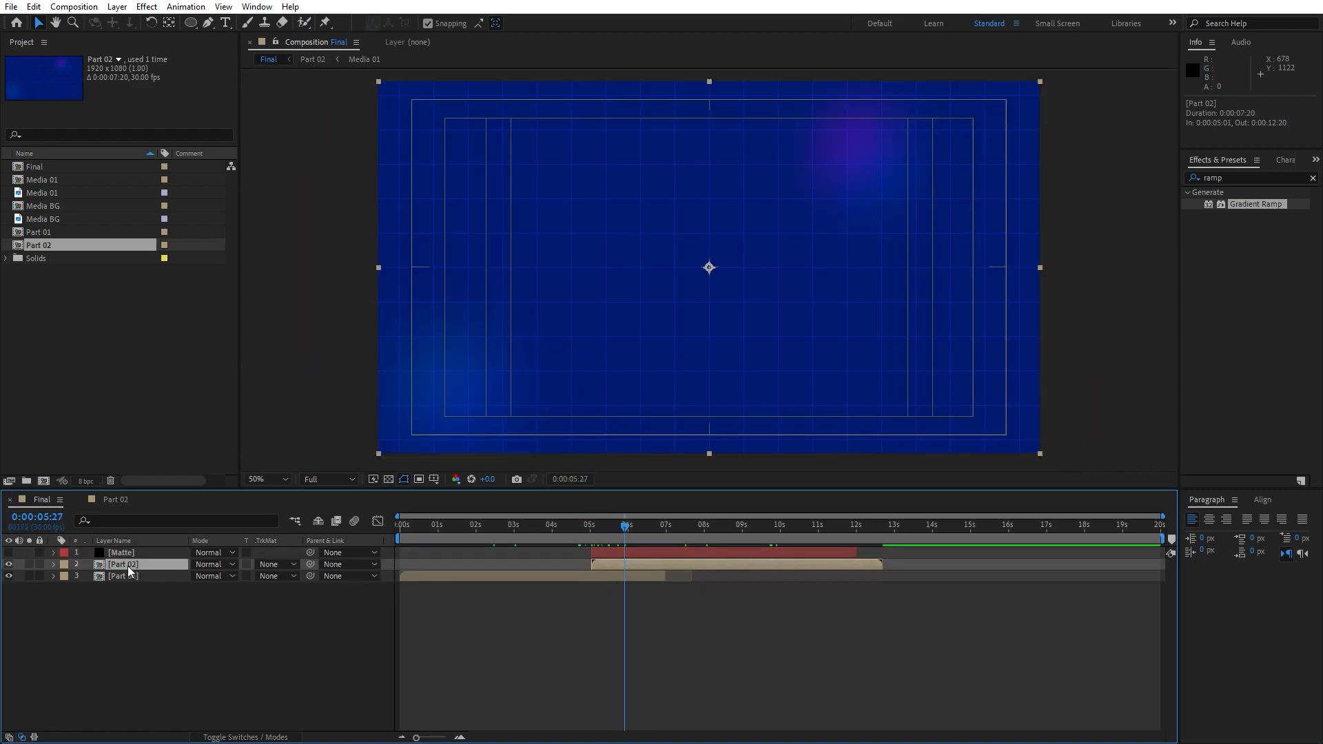
{"action": "left_click", "coordinate": [274, 565]}
{"action": "left_click", "coordinate": [296, 594]}
{"action": "left_click", "coordinate": [583, 529]}
{"action": "left_click_drag", "start_coordinate": [586, 534], "coordinate": [643, 551]}
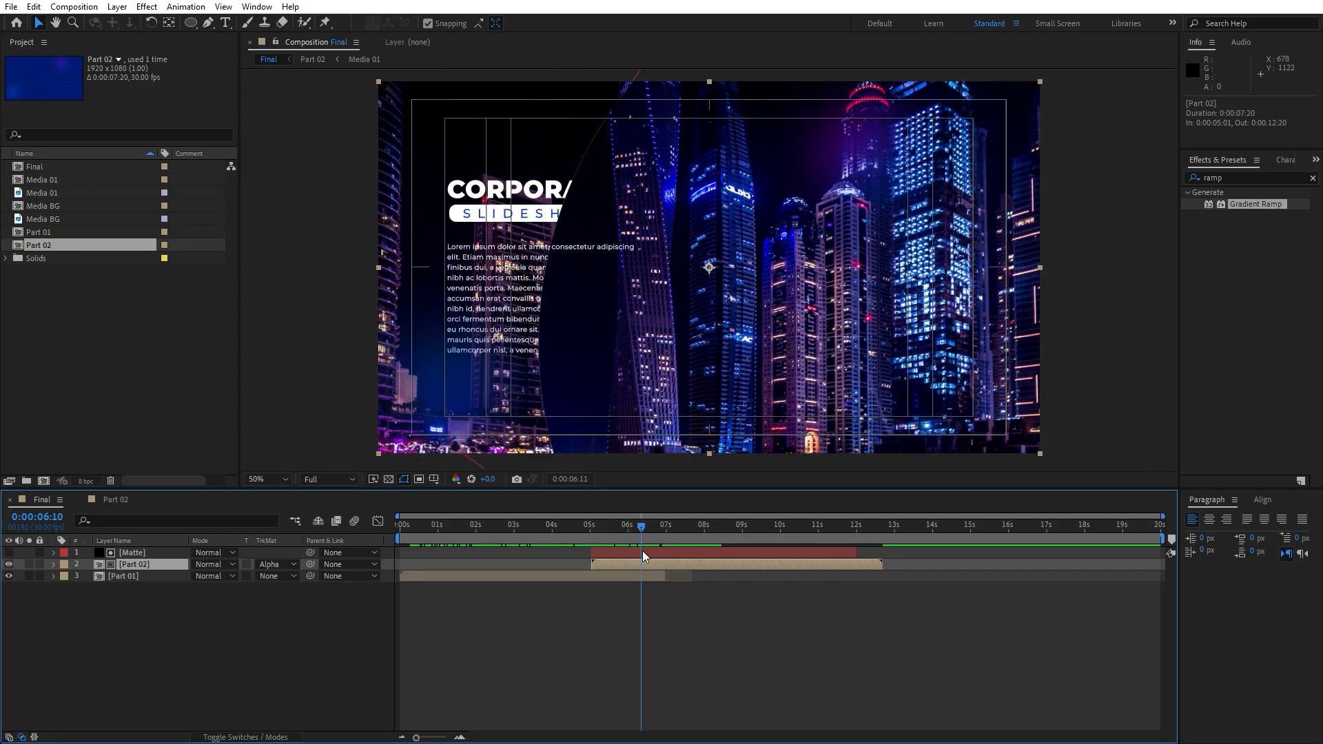
Add a Stroke layer style to Part 02 and set its color to white FFFFFF
{"action": "right_click", "coordinate": [134, 568]}
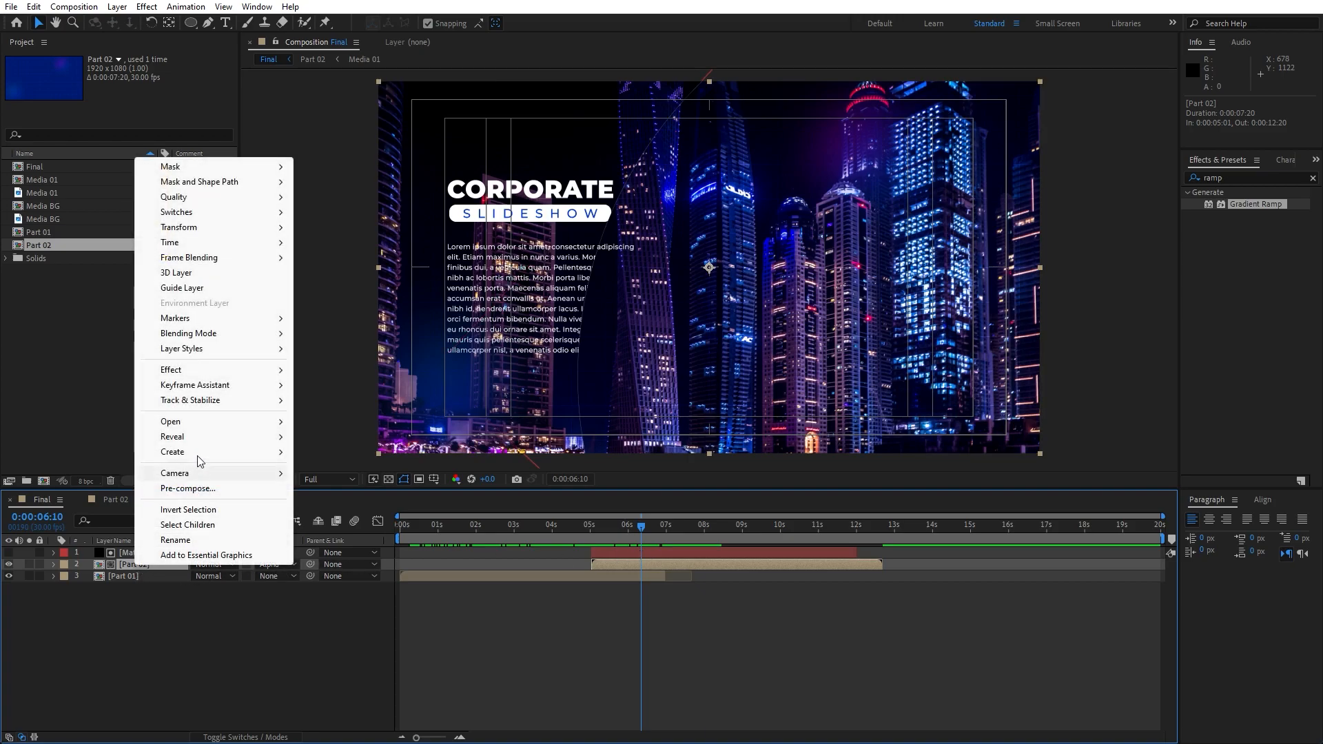
{"action": "mouse_move", "coordinate": [181, 348]}
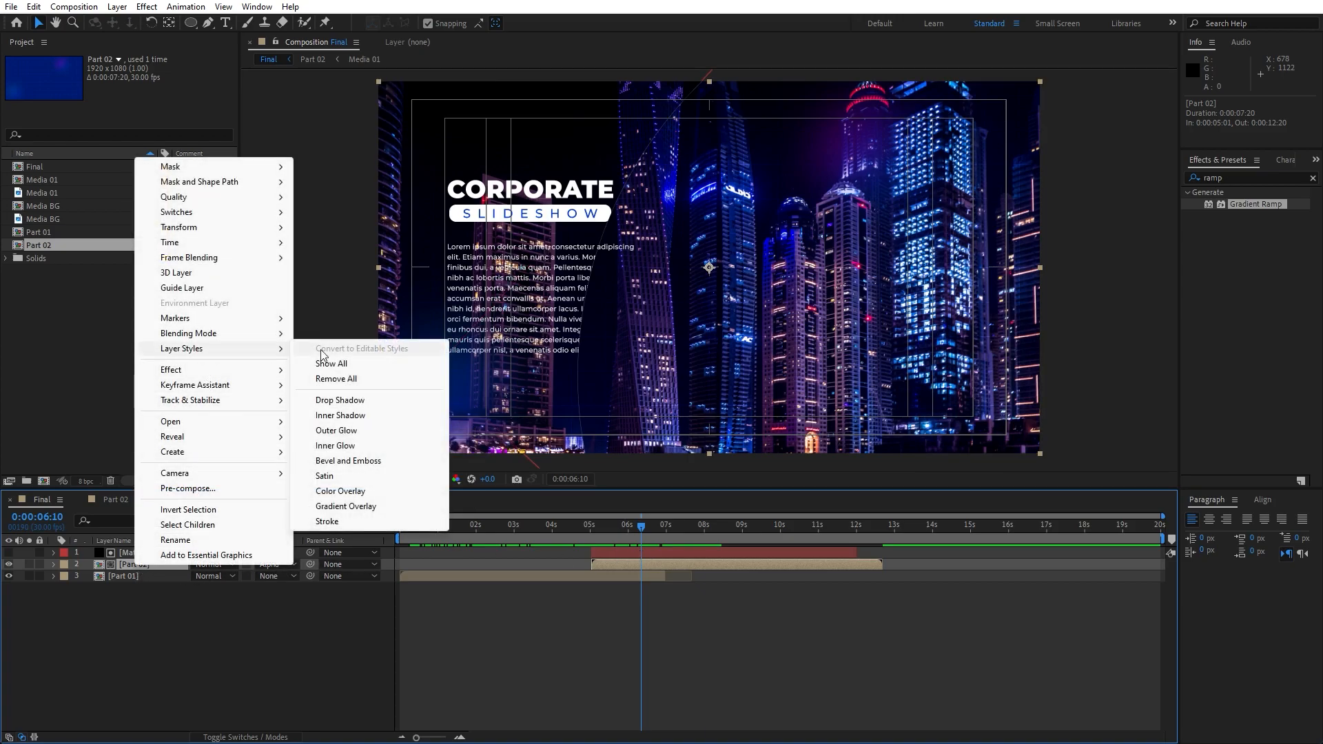
{"action": "left_click", "coordinate": [372, 525]}
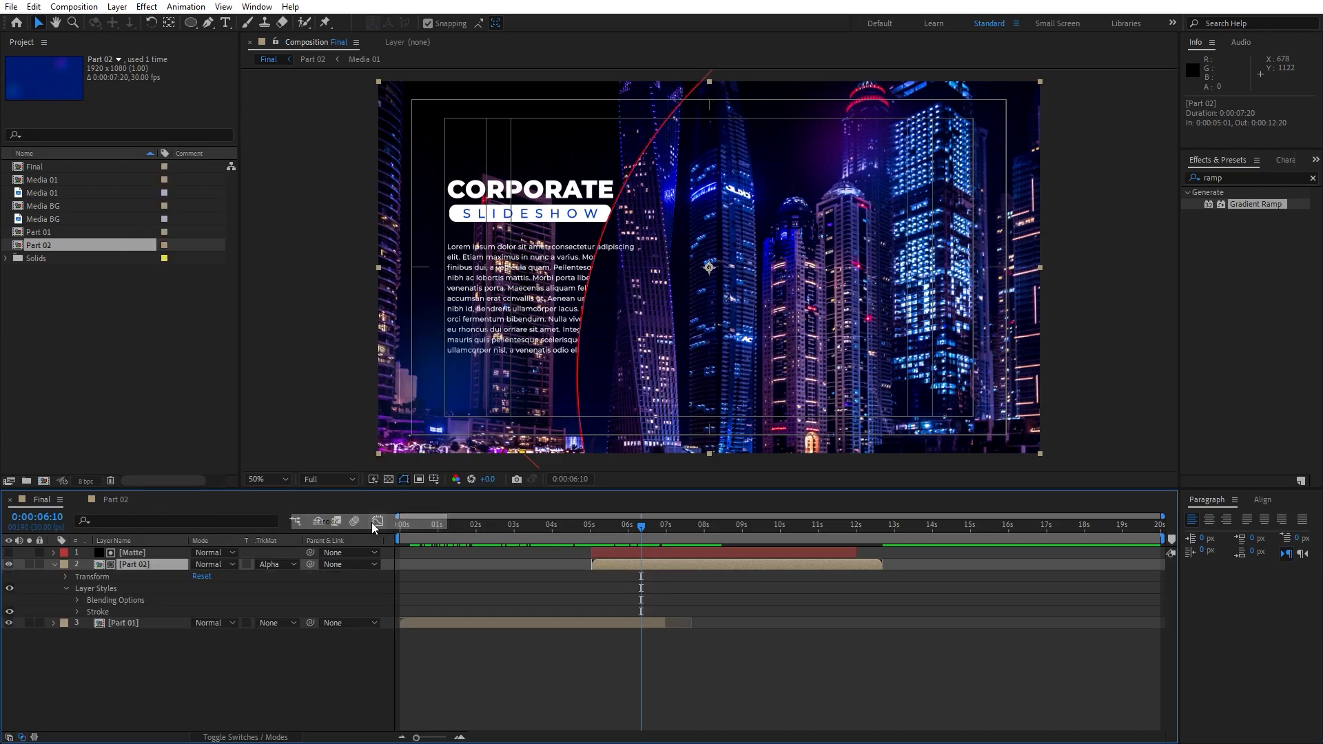
{"action": "left_click", "coordinate": [77, 612]}
{"action": "left_click", "coordinate": [200, 634]}
{"action": "left_click_drag", "start_coordinate": [828, 601], "coordinate": [800, 502]}
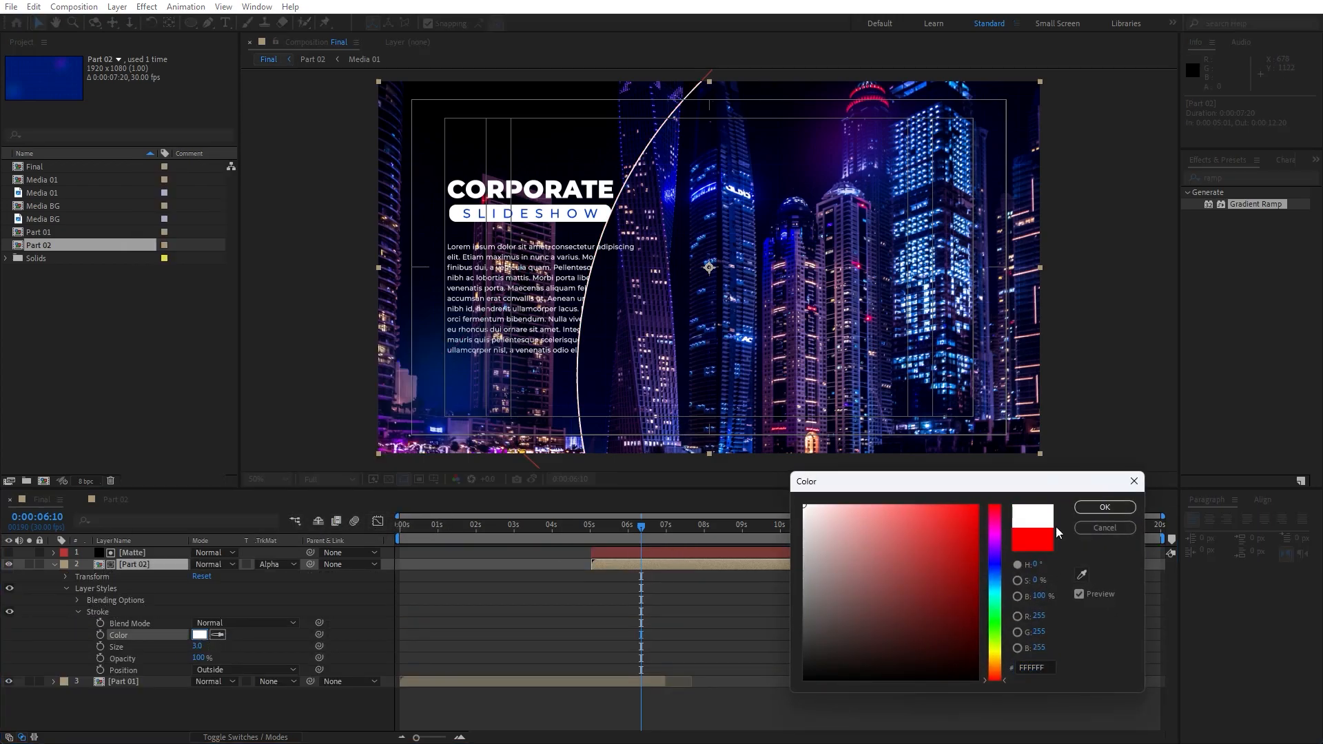
{"action": "left_click", "coordinate": [1104, 507]}
{"action": "left_click_drag", "start_coordinate": [641, 527], "coordinate": [705, 558]}
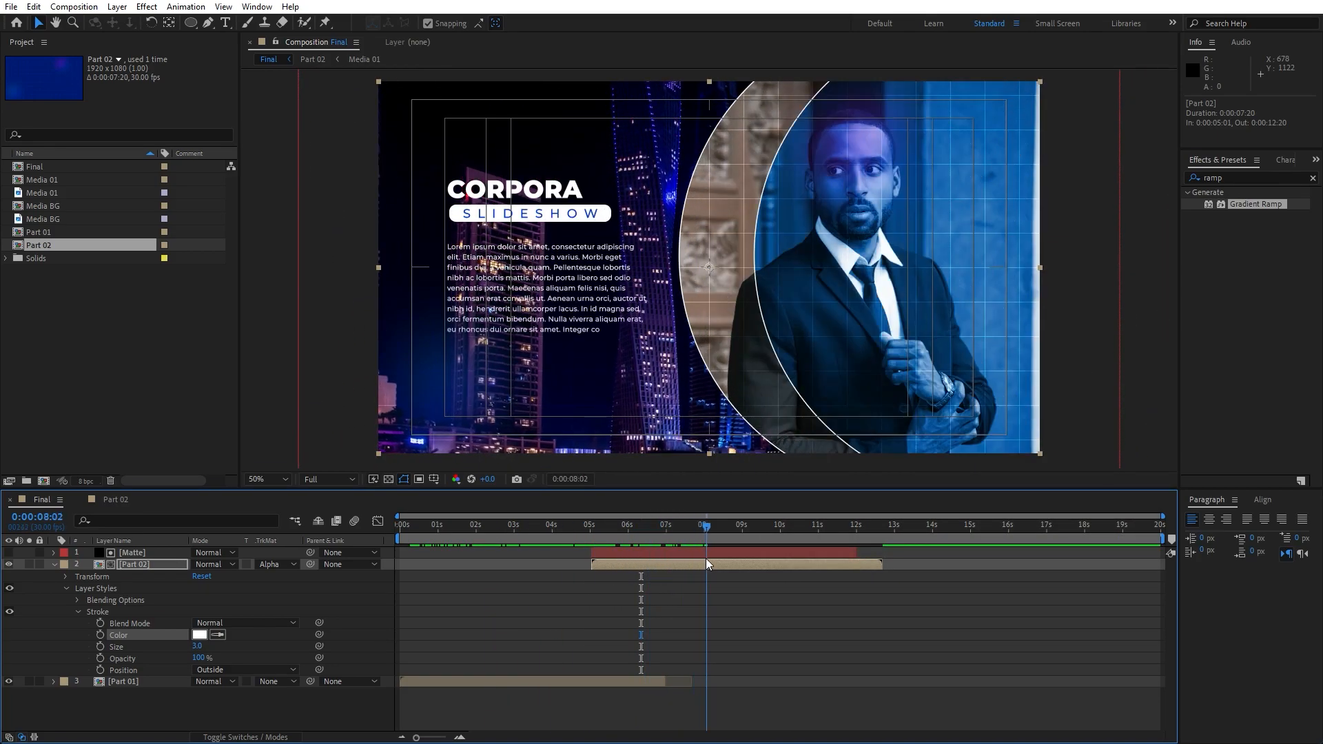
{"action": "left_click", "coordinate": [54, 565]}
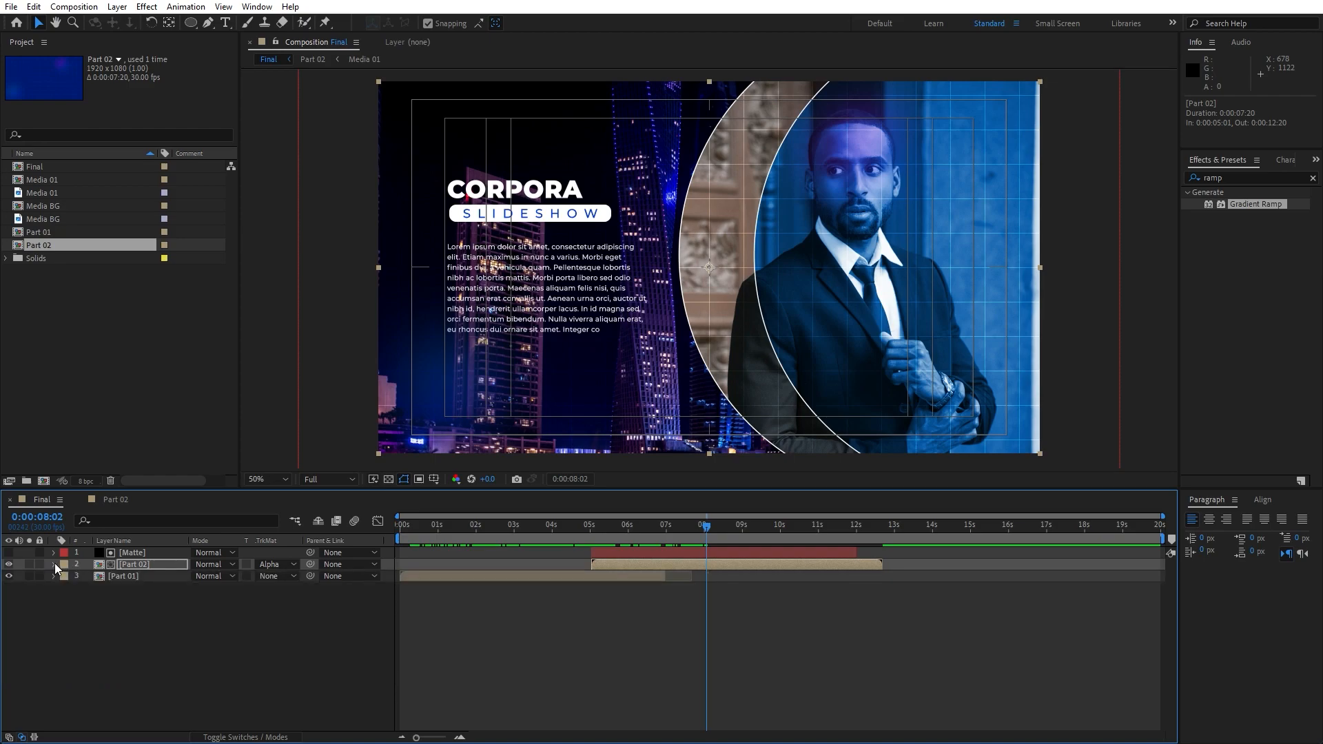
{"action": "double_click", "coordinate": [142, 568]}
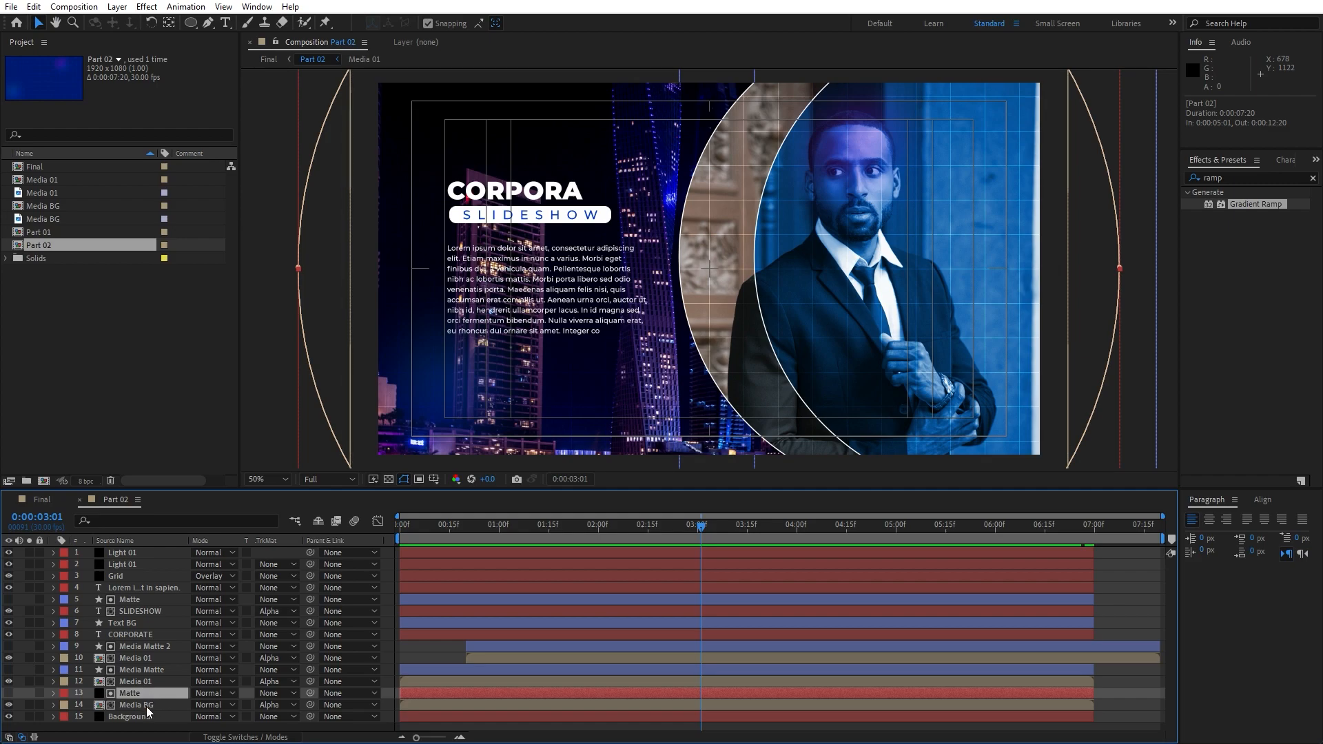
{"action": "left_click", "coordinate": [51, 501]}
Shift the Matte, Part 02 and Part 01 layers together 17 frames earlier in Final
{"action": "mouse_move", "coordinate": [596, 527]}
{"action": "left_mouse_down"}
{"action": "mouse_move", "coordinate": [449, 527]}
{"action": "mouse_move", "coordinate": [598, 529]}
{"action": "left_mouse_up"}
{"action": "left_click_drag", "start_coordinate": [217, 662], "coordinate": [102, 549]}
{"action": "left_click_drag", "start_coordinate": [428, 576], "coordinate": [410, 578]}
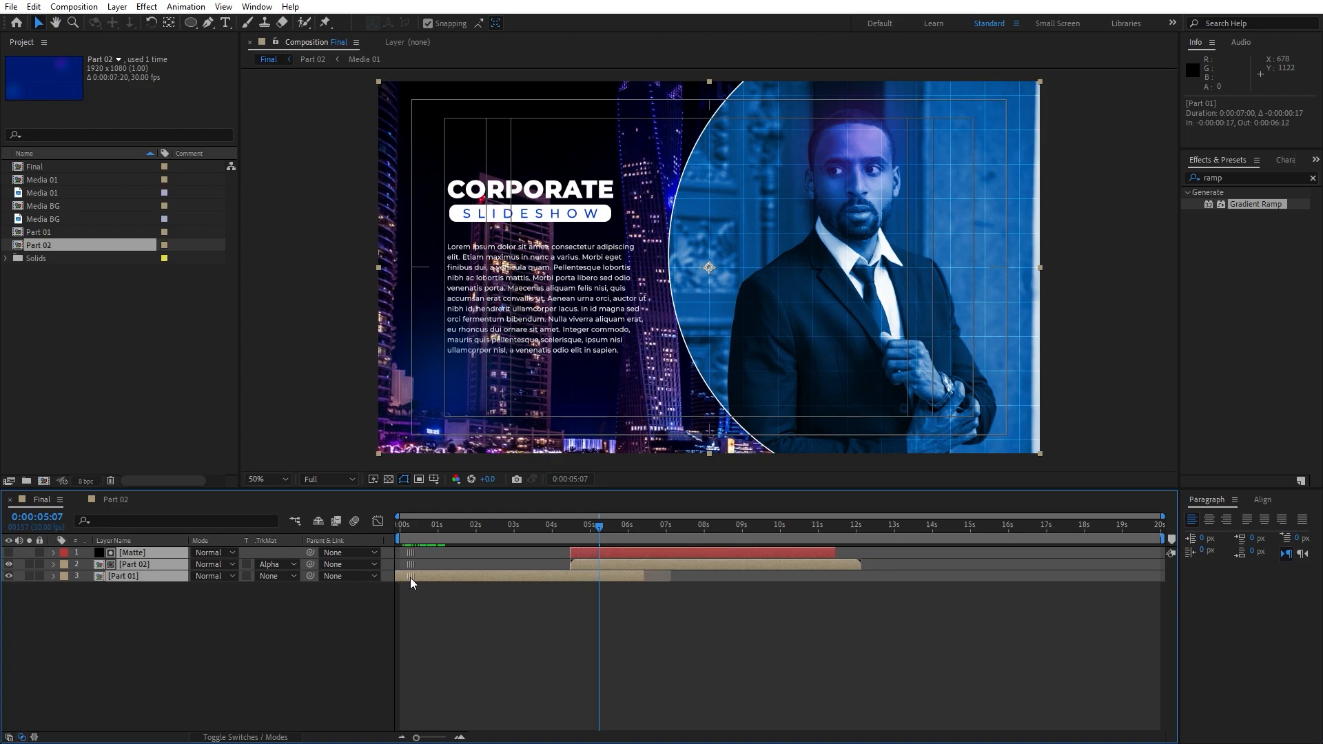
Shift the Matte, Part 02 and Part 01 layers together 8 frames earlier in Final and preview the slideshow from its start
{"action": "left_click_drag", "start_coordinate": [470, 521], "coordinate": [412, 577]}
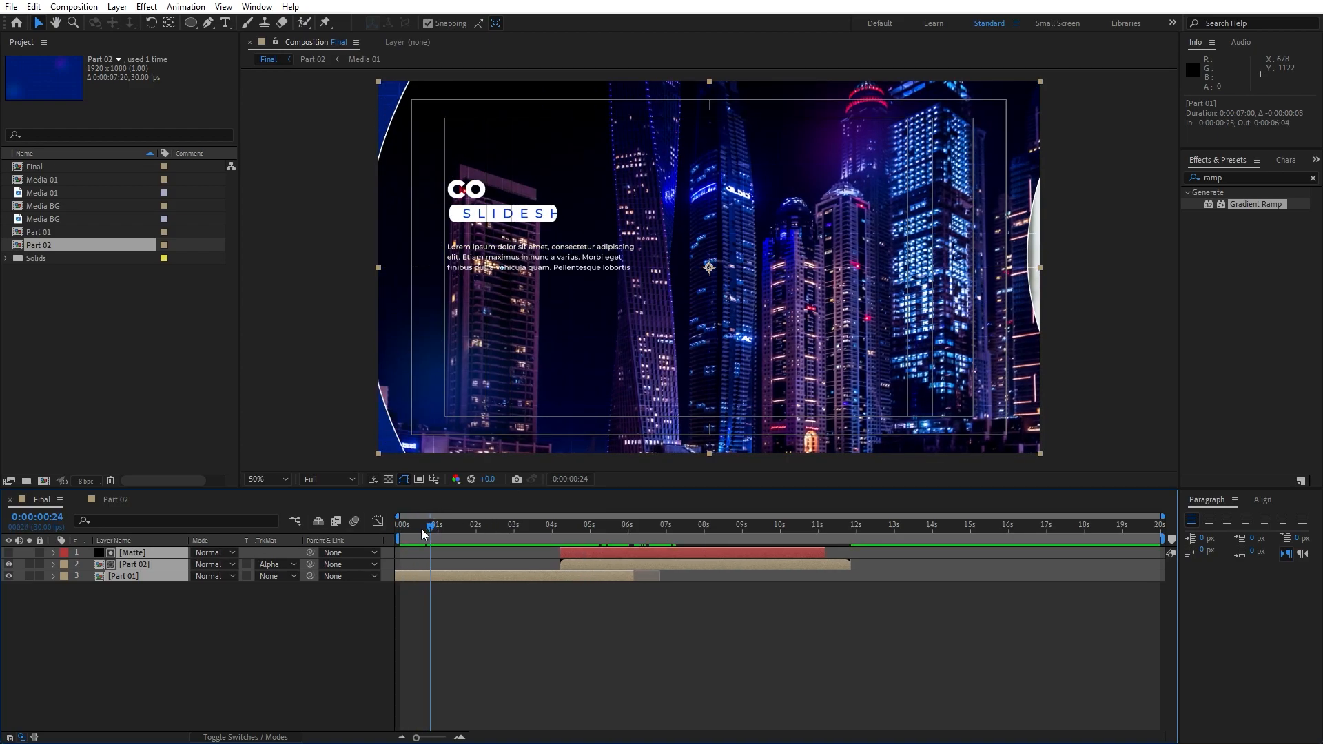
{"action": "left_click_drag", "start_coordinate": [425, 528], "coordinate": [393, 525]}
{"action": "key", "text": "space"}
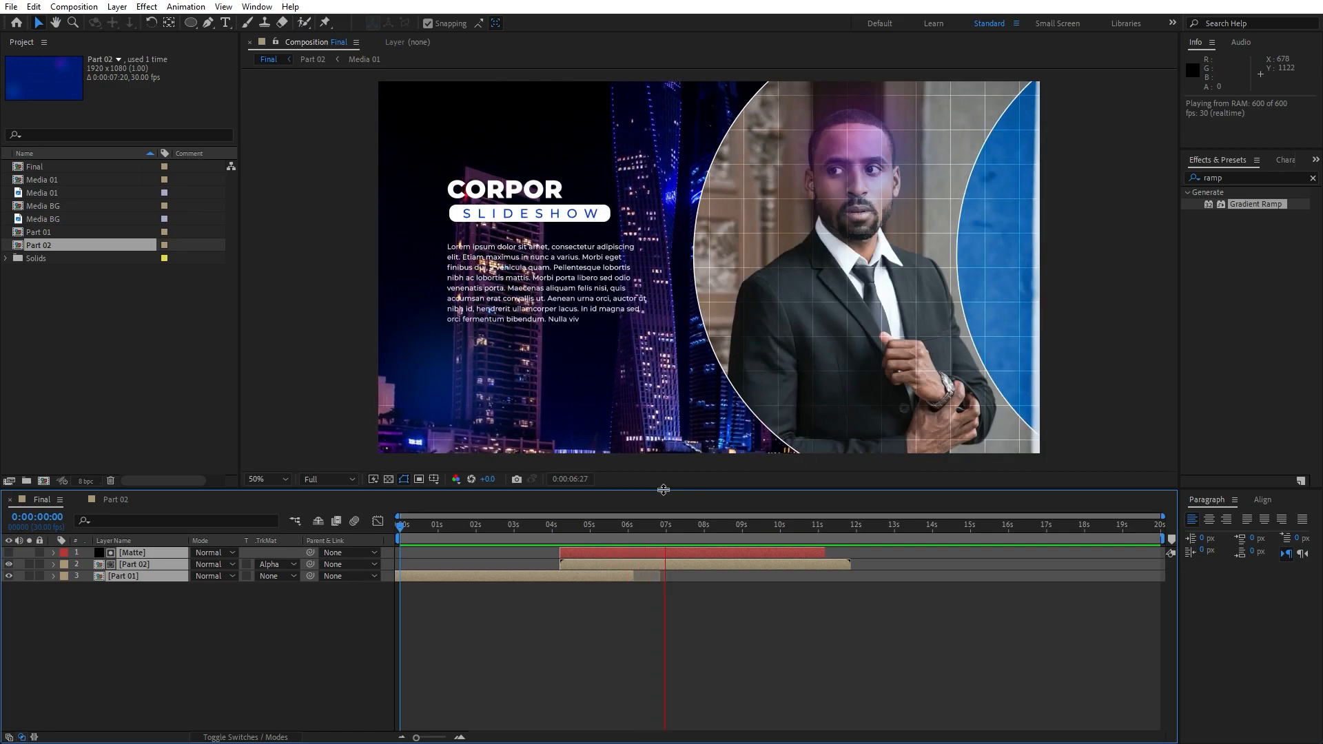
{"action": "left_click", "coordinate": [731, 527]}
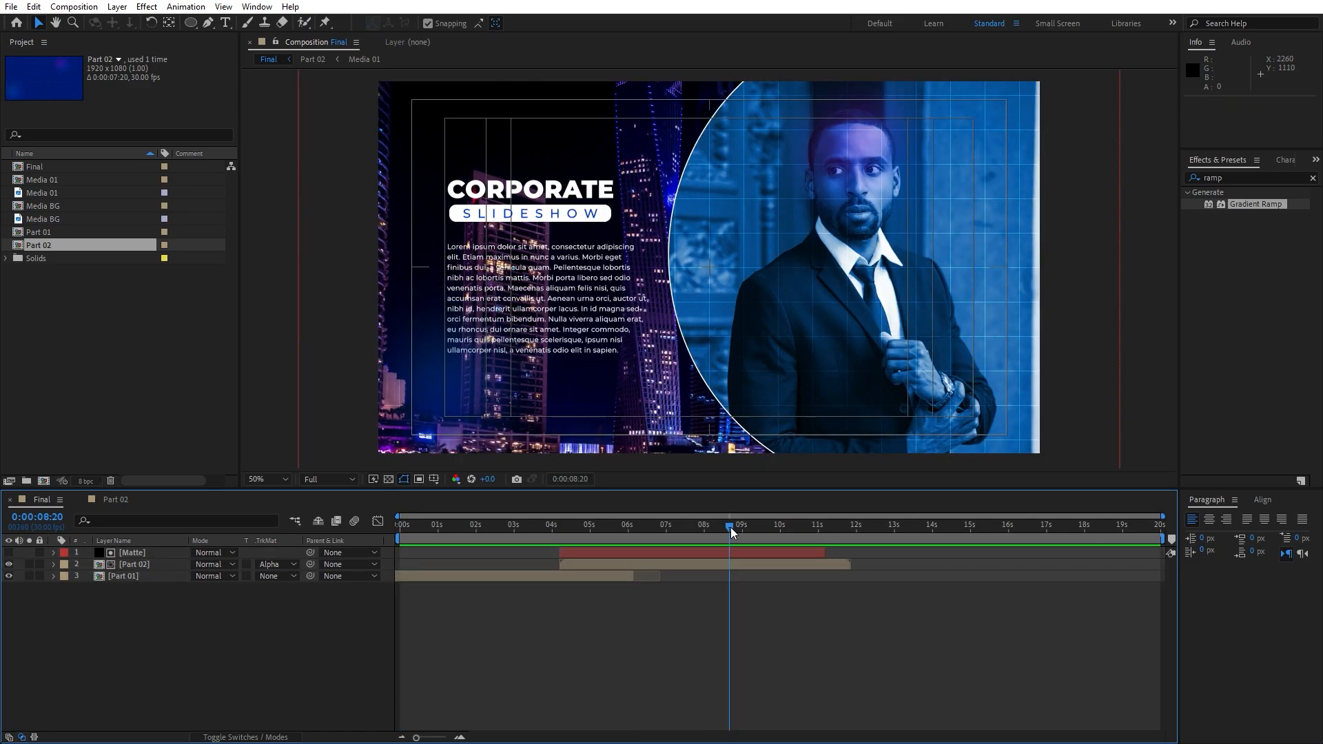
Open the Part 01 composition and add a black 1920 x 1080 px solid layer named CC jaws
{"action": "double_click", "coordinate": [122, 578]}
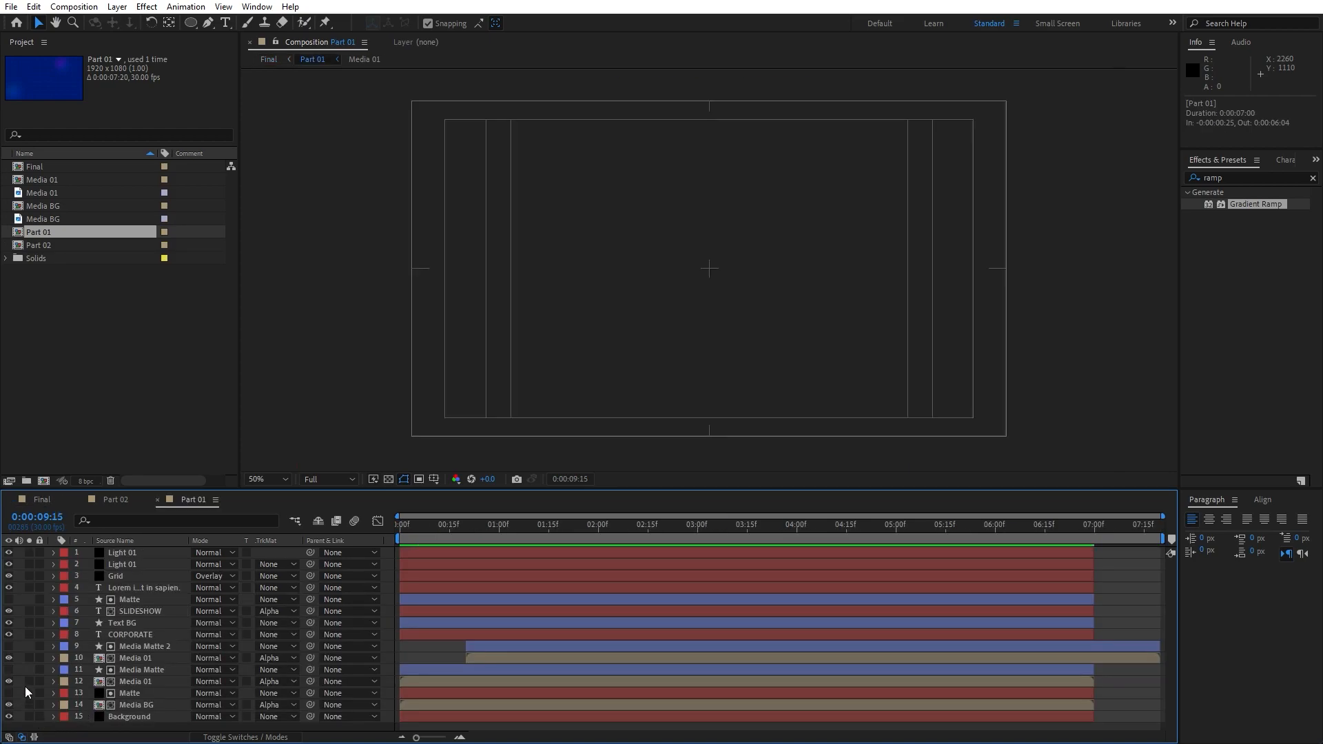
{"action": "left_click", "coordinate": [529, 527]}
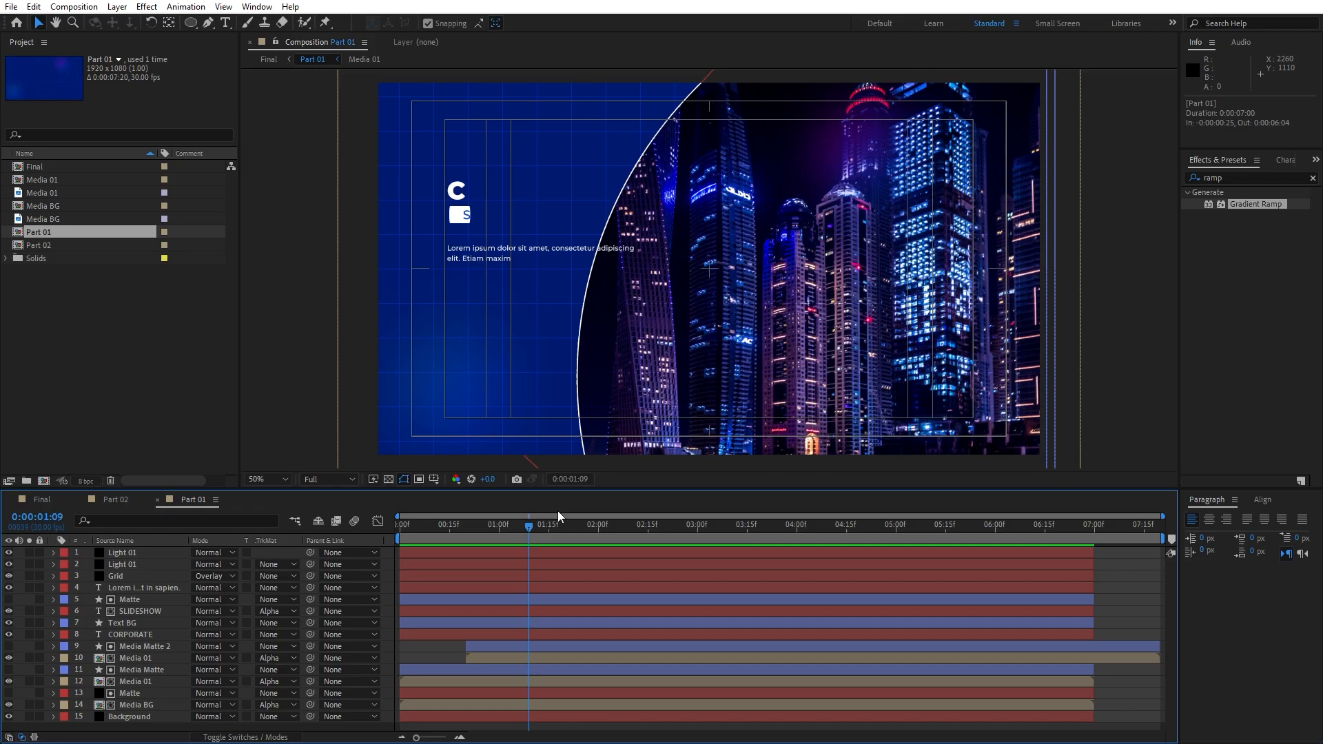
{"action": "left_click", "coordinate": [651, 527]}
{"action": "right_click", "coordinate": [23, 596]}
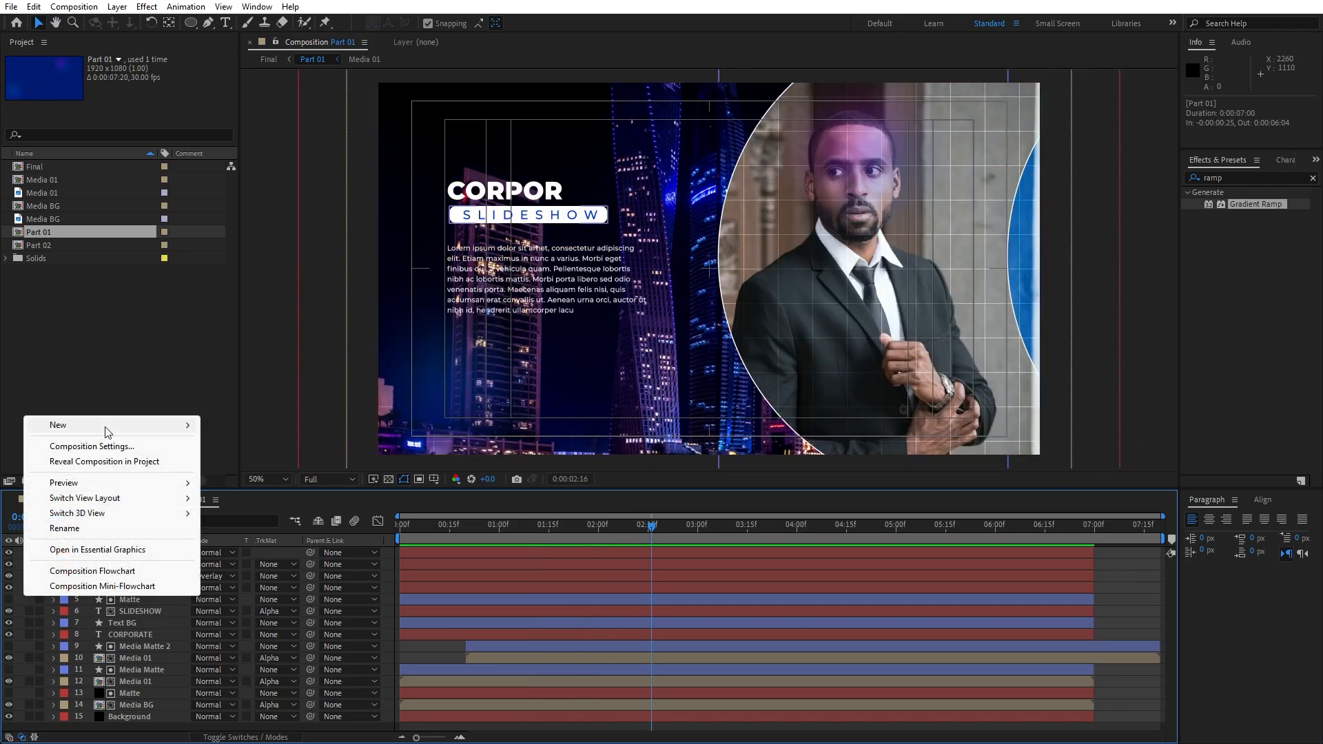
{"action": "mouse_move", "coordinate": [106, 432]}
{"action": "left_click", "coordinate": [256, 465]}
{"action": "type", "text": "CC jaws"}
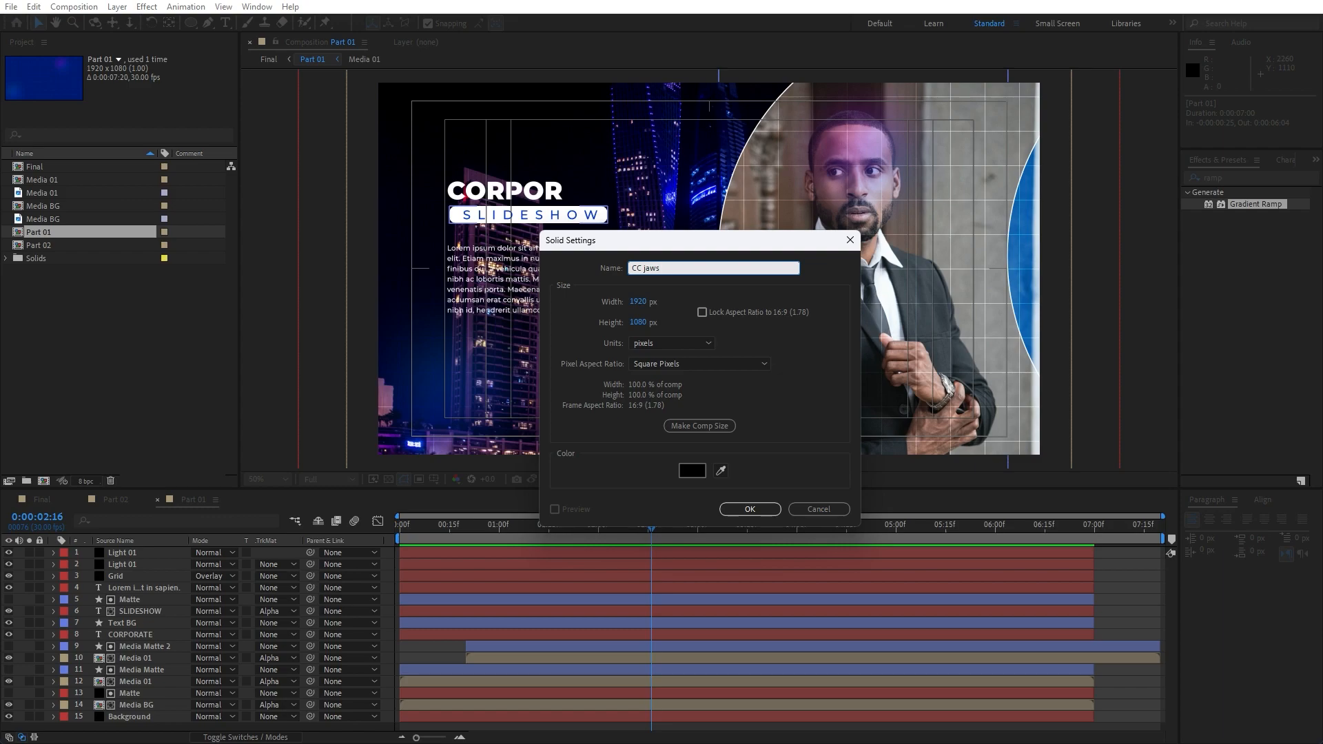
{"action": "left_click", "coordinate": [749, 509]}
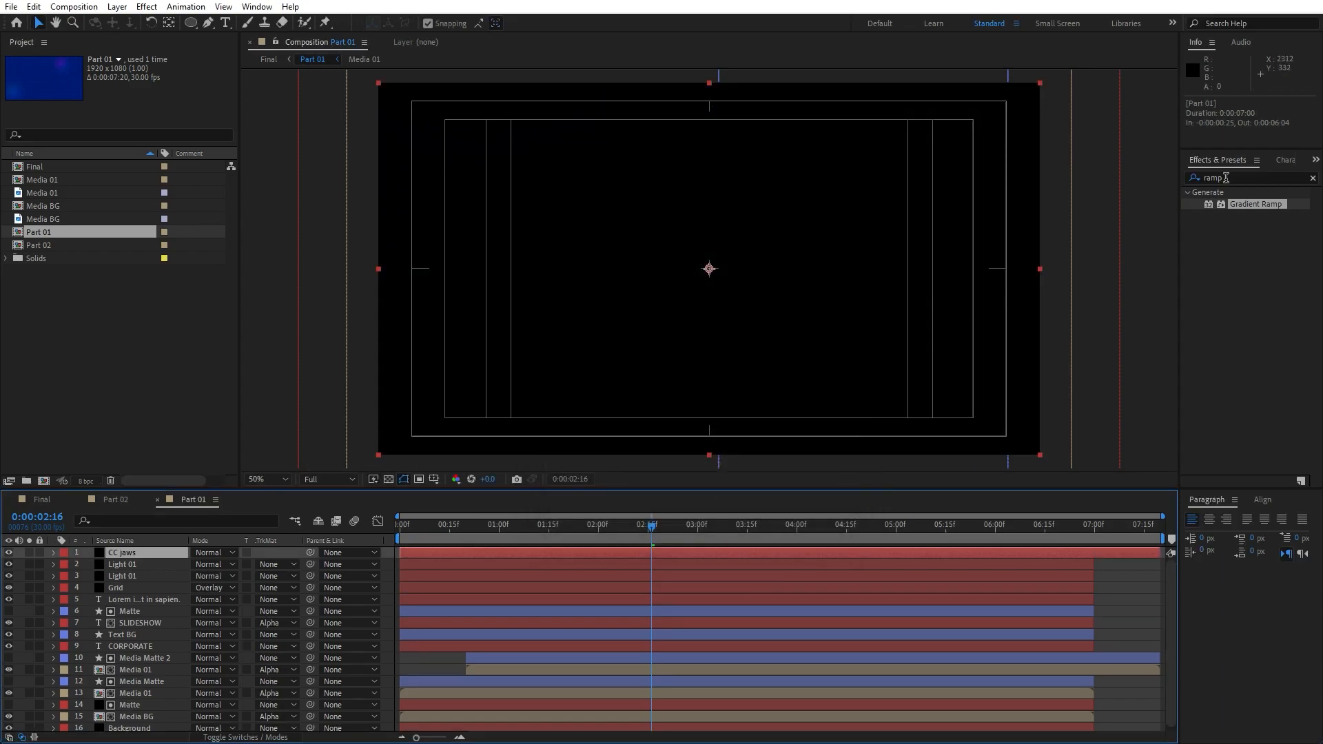
Apply the CC Jaws effect to the CC jaws solid and set its Completion to 75%
{"action": "left_click", "coordinate": [1249, 173]}
{"action": "type", "text": "cc ja"}
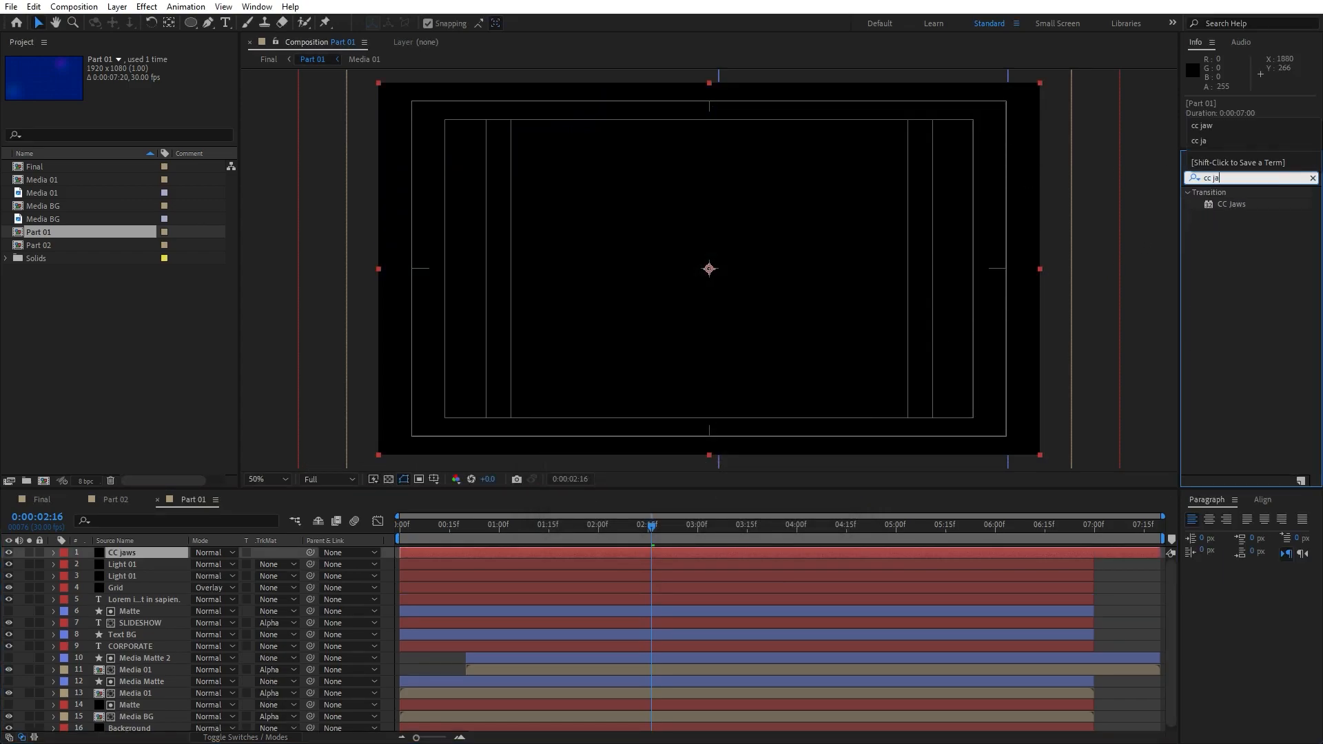
{"action": "double_click", "coordinate": [1227, 204]}
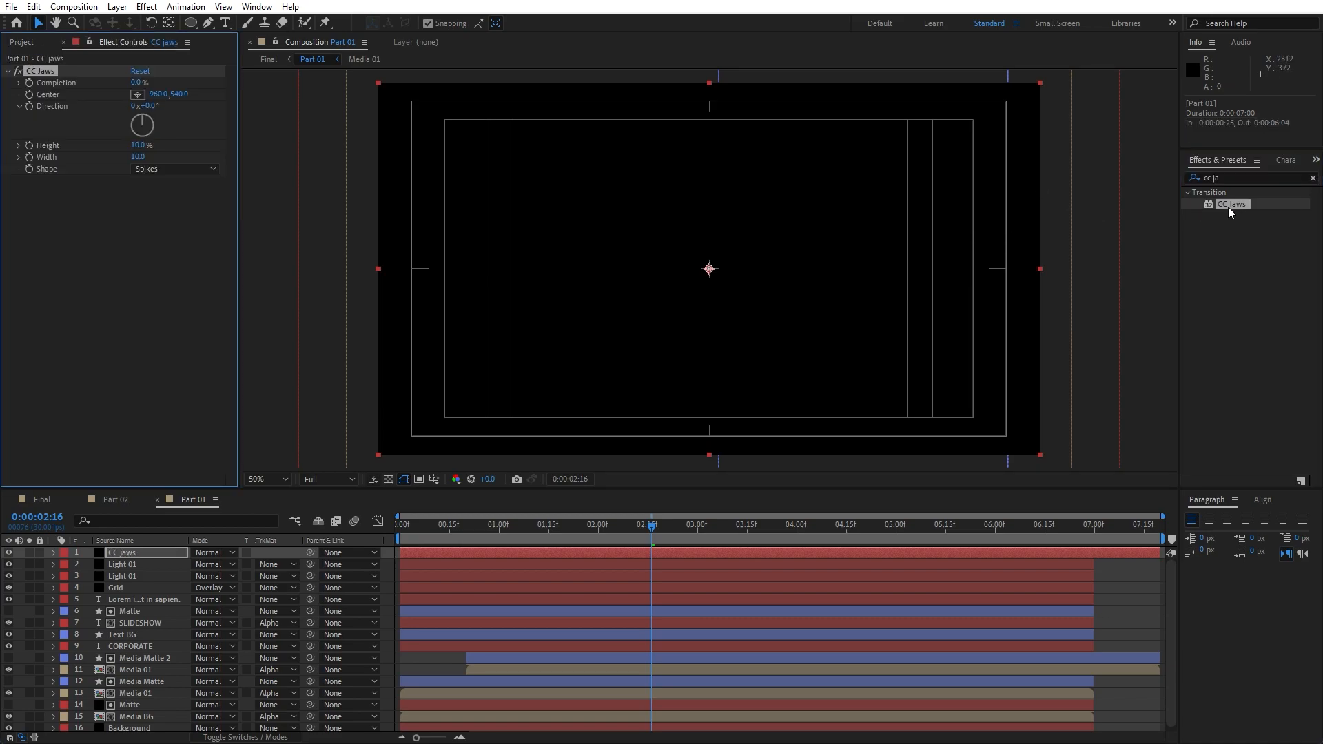
{"action": "left_click", "coordinate": [139, 83]}
{"action": "key", "text": "Return"}
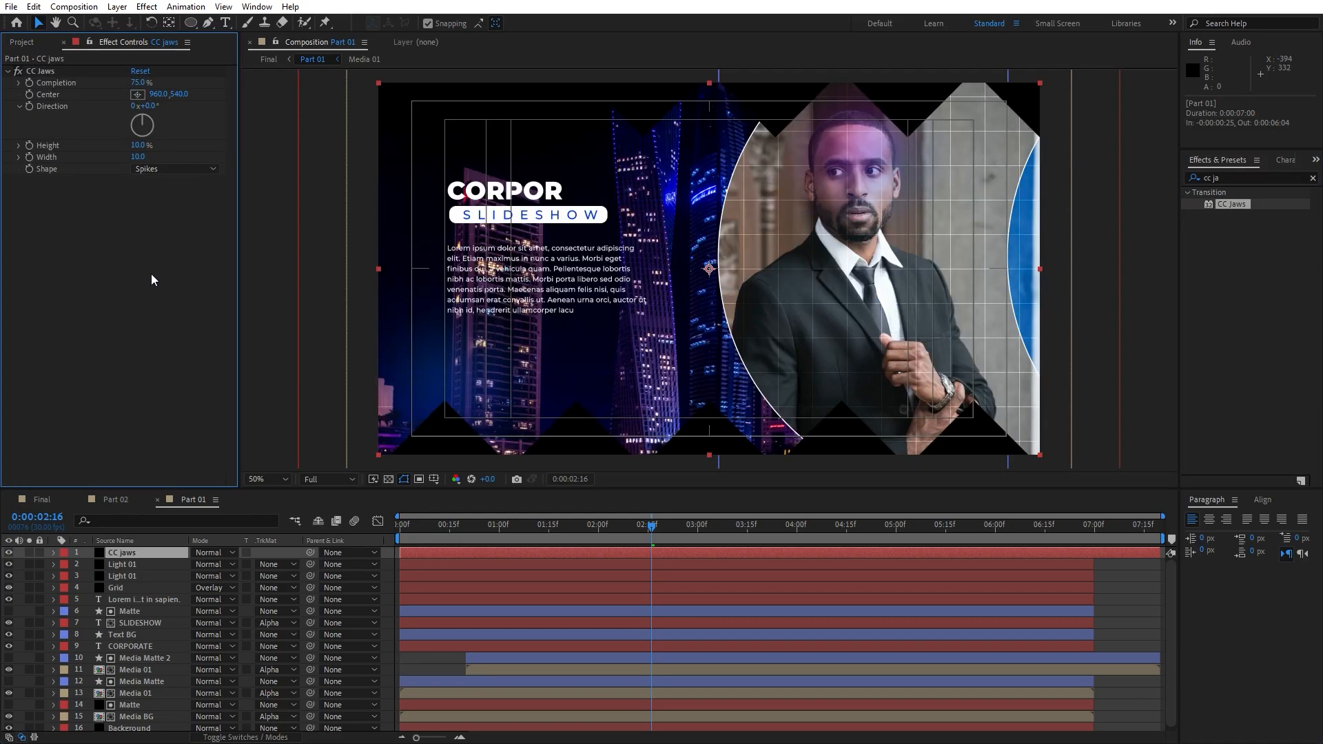
Add a Fill effect to the CC jaws solid and set its color to white FFFFFF
{"action": "left_click", "coordinate": [1252, 172]}
{"action": "type", "text": "fill"}
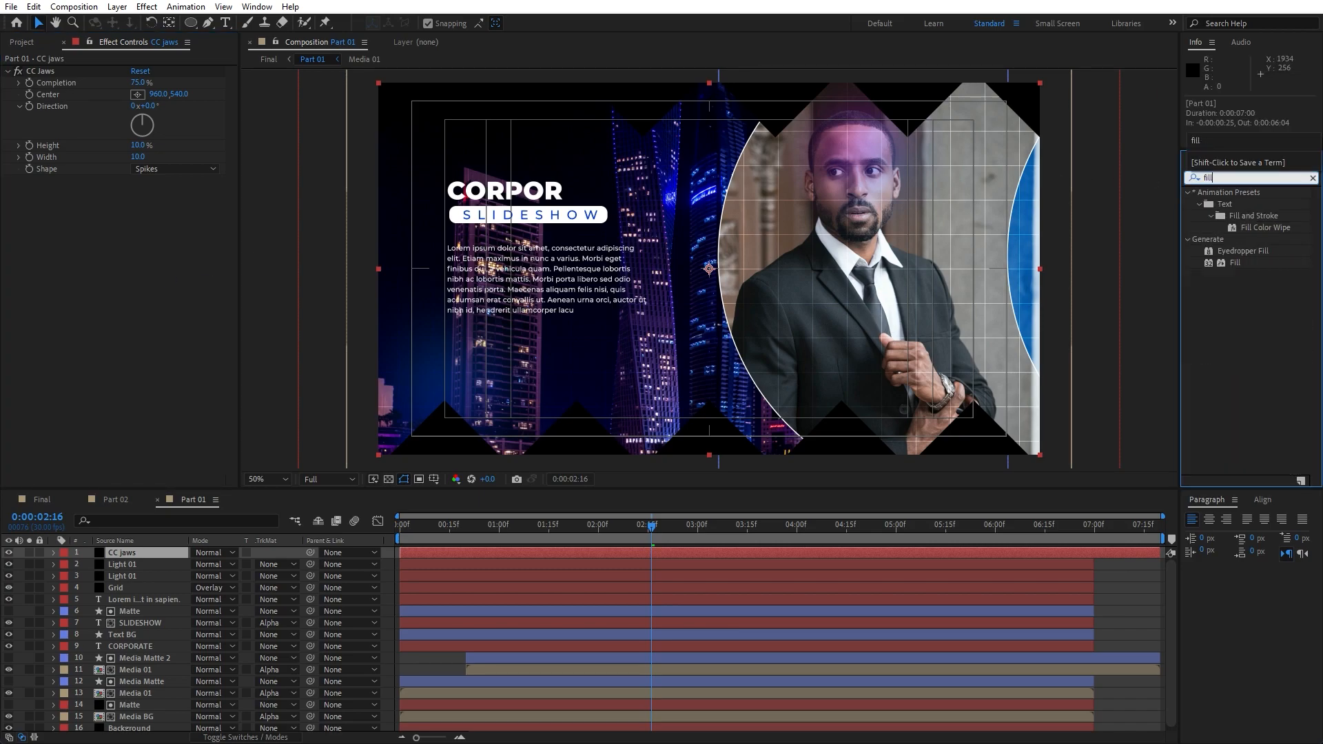
{"action": "double_click", "coordinate": [1234, 262]}
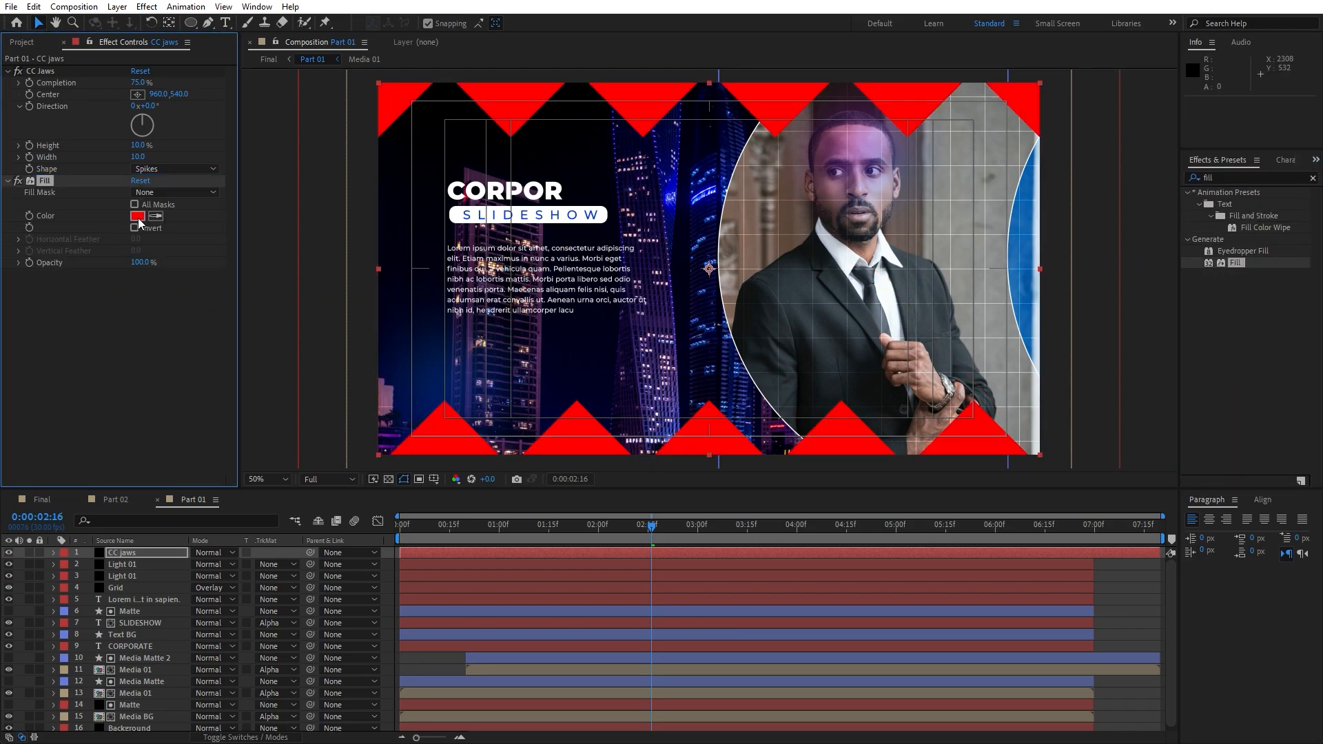
{"action": "left_click", "coordinate": [137, 216]}
{"action": "type", "text": "ffffff"}
{"action": "left_click", "coordinate": [1105, 507]}
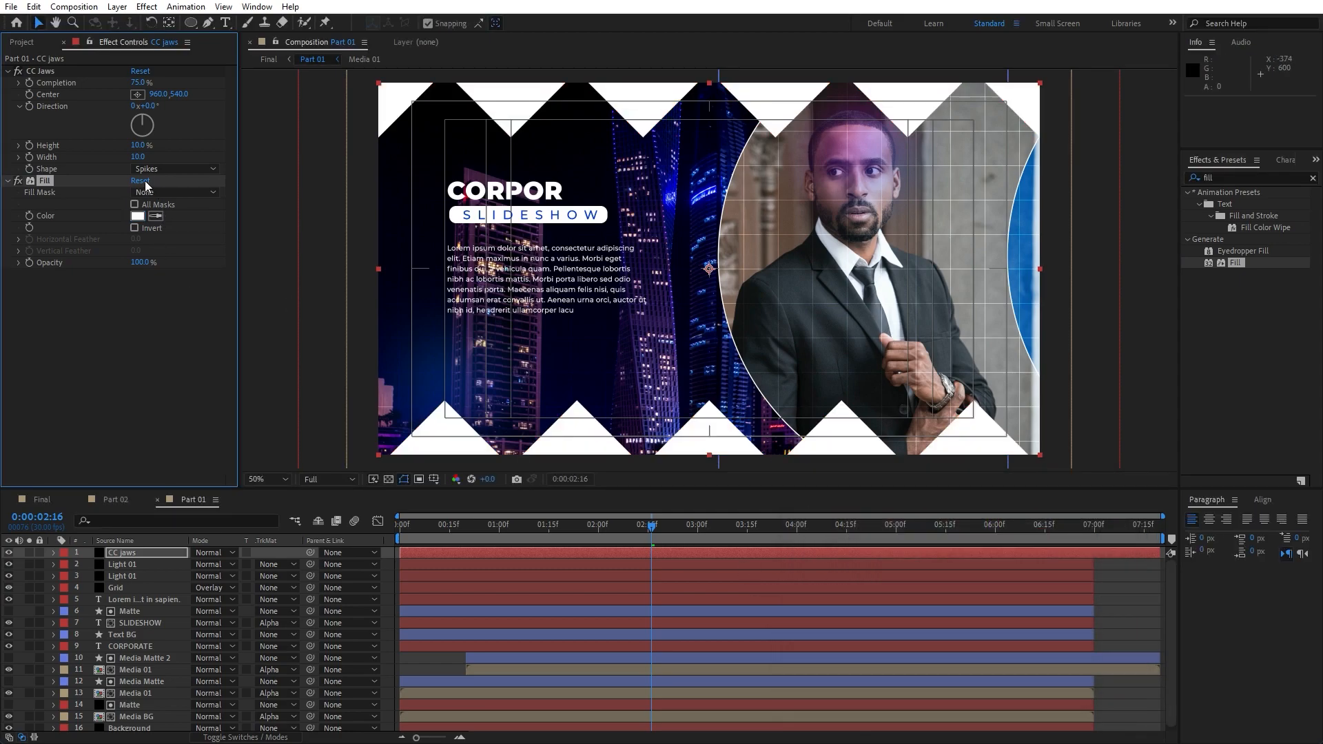
Set the CC Jaws shape to Waves, its direction to 54° and its width to 19.9
{"action": "left_click", "coordinate": [173, 169]}
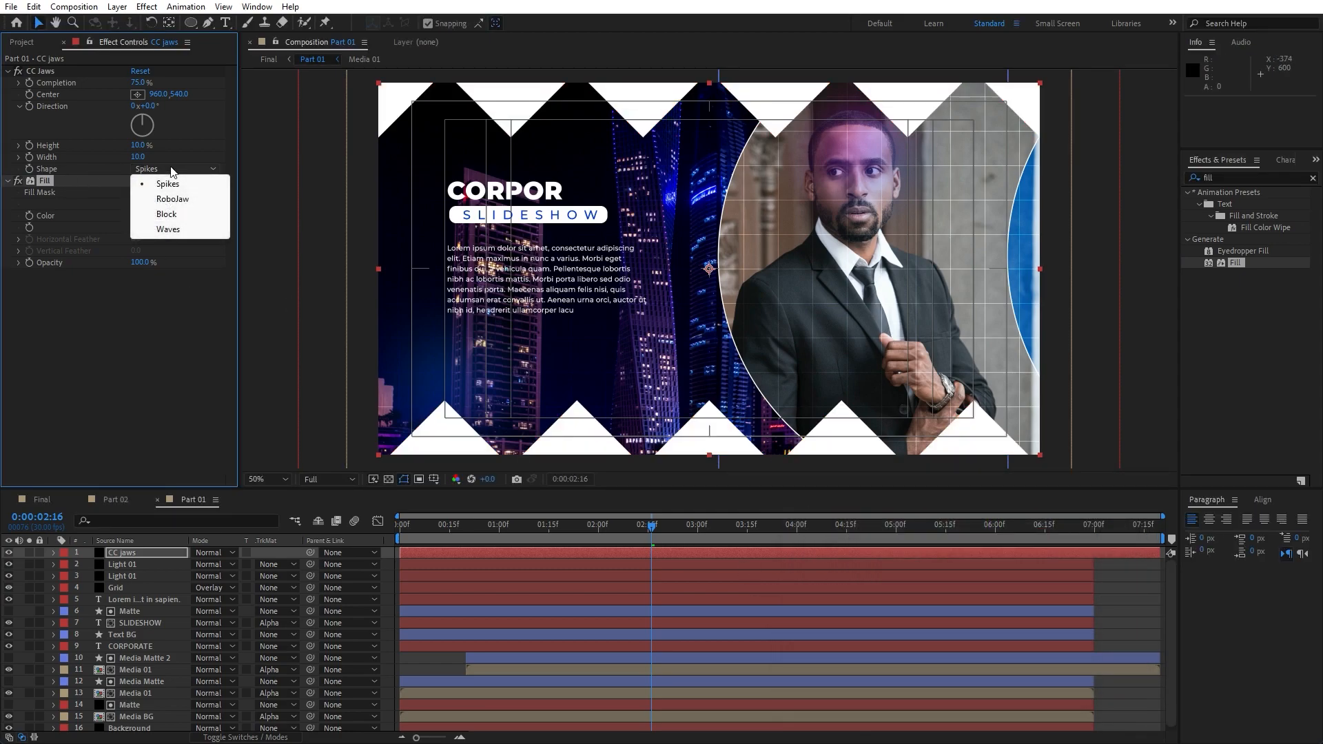
{"action": "left_click", "coordinate": [180, 229]}
{"action": "left_click_drag", "start_coordinate": [150, 108], "coordinate": [218, 168]}
Animate the CC Jaws Direction from a keyframe at 0:00:00:00 to 68° at 0:00:06:28 and preview the motion
{"action": "left_click_drag", "start_coordinate": [476, 532], "coordinate": [363, 536]}
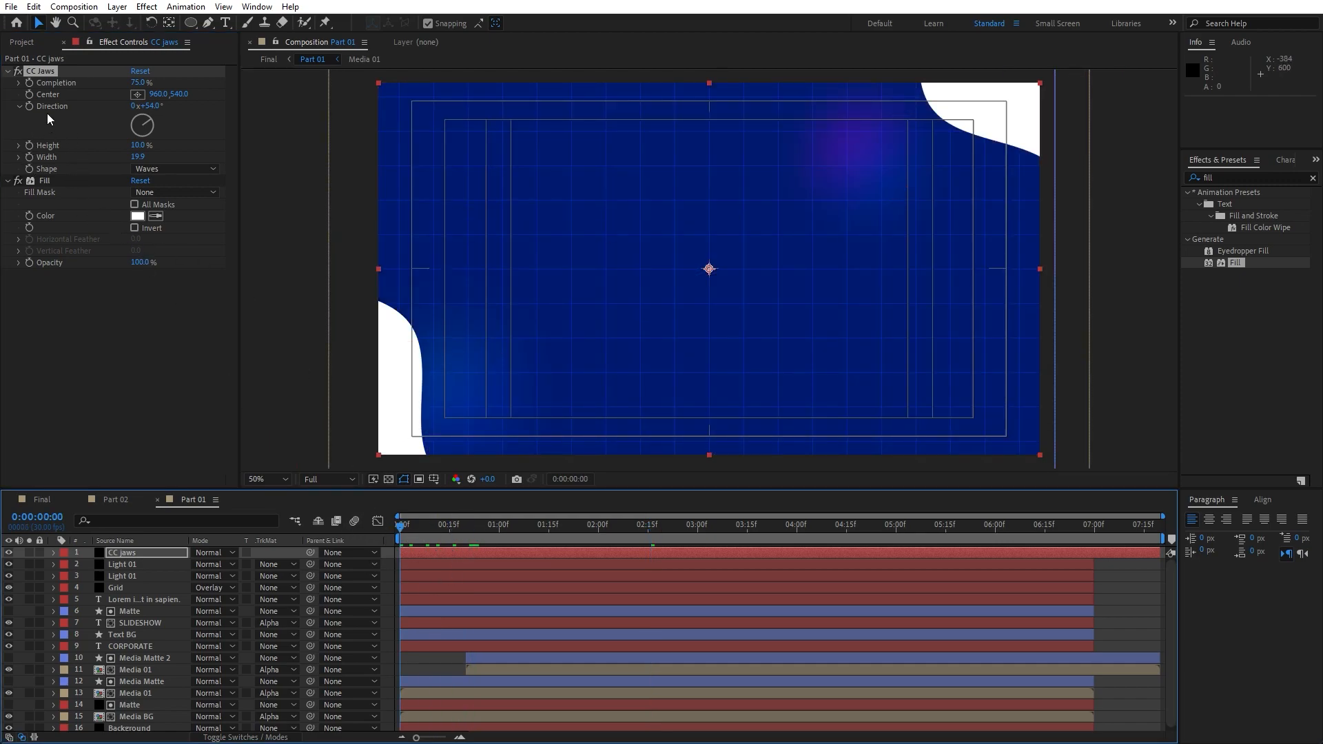
{"action": "left_click", "coordinate": [29, 106]}
{"action": "left_click_drag", "start_coordinate": [498, 529], "coordinate": [1090, 546]}
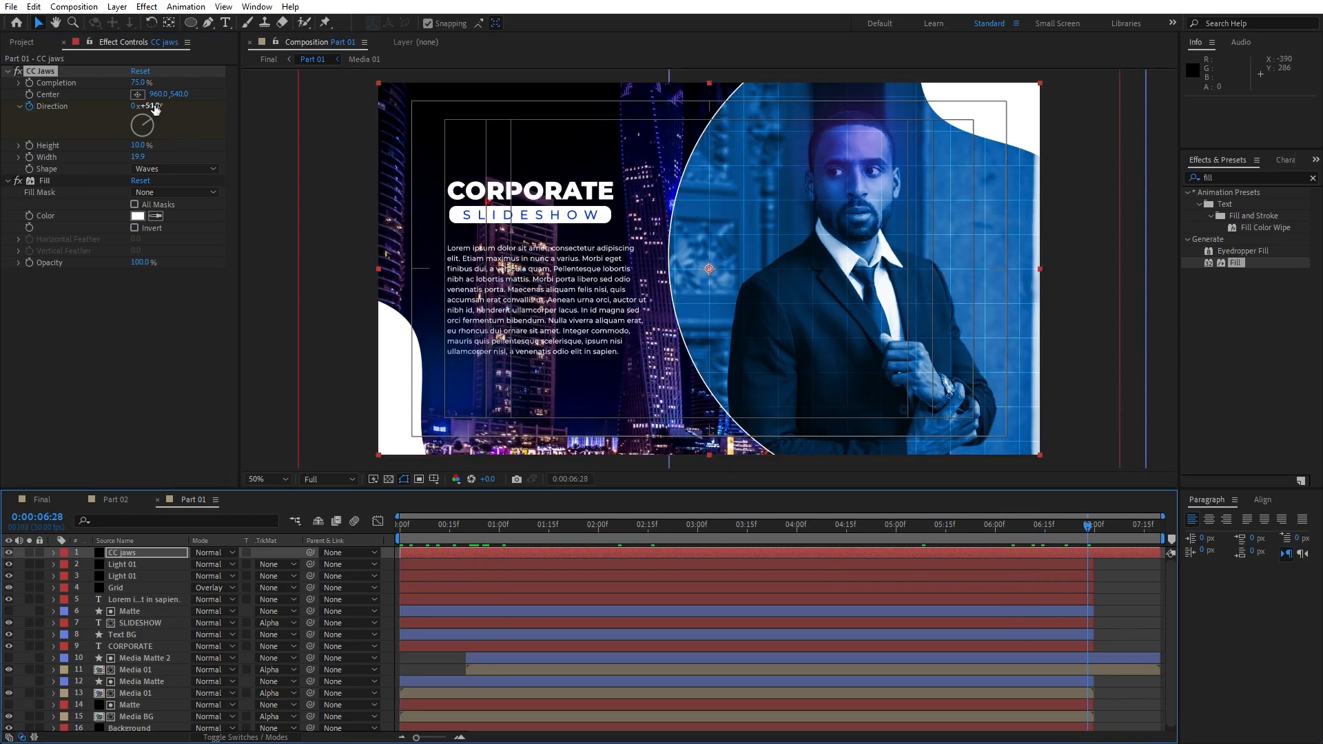
{"action": "left_click_drag", "start_coordinate": [157, 110], "coordinate": [171, 113]}
{"action": "key", "text": "space"}
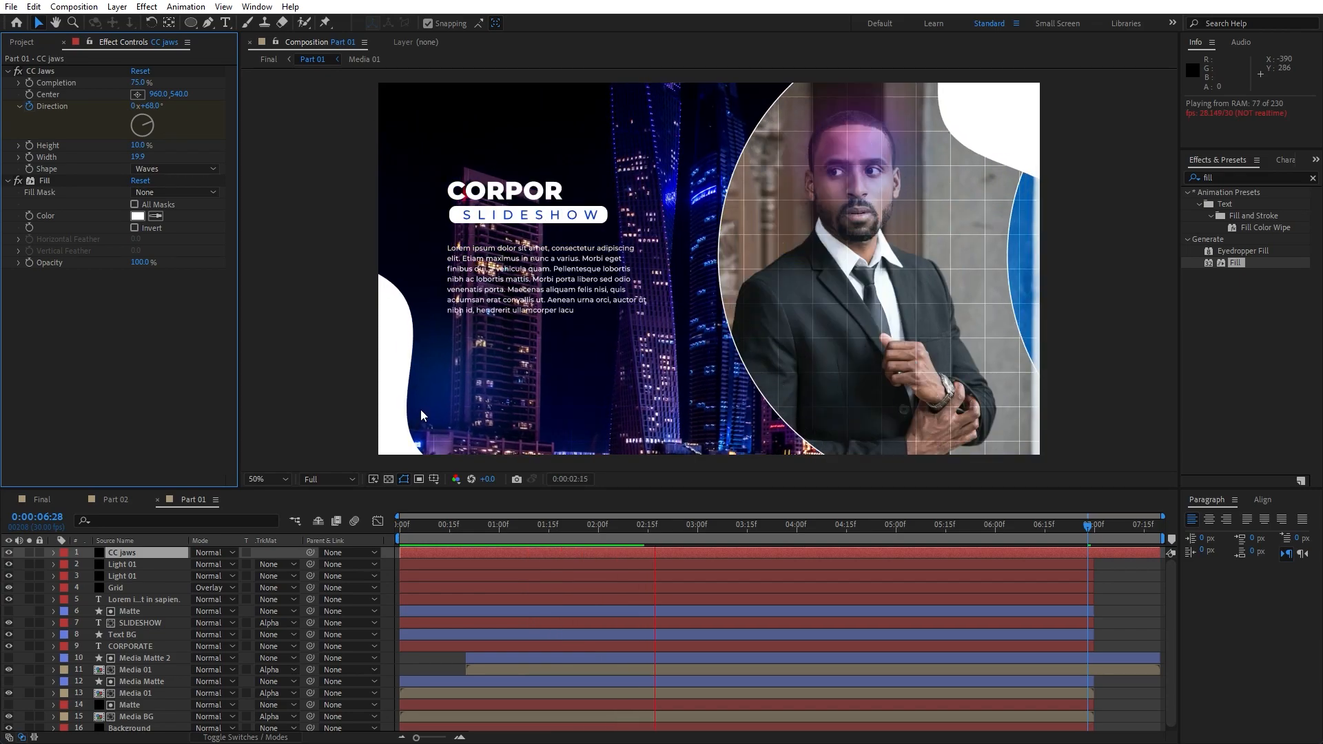
{"action": "left_click", "coordinate": [513, 532]}
Duplicate Media BG's Matte layer above CC jaws, use it as CC jaws' alpha track matte, and preview the reveal
{"action": "left_click", "coordinate": [136, 703]}
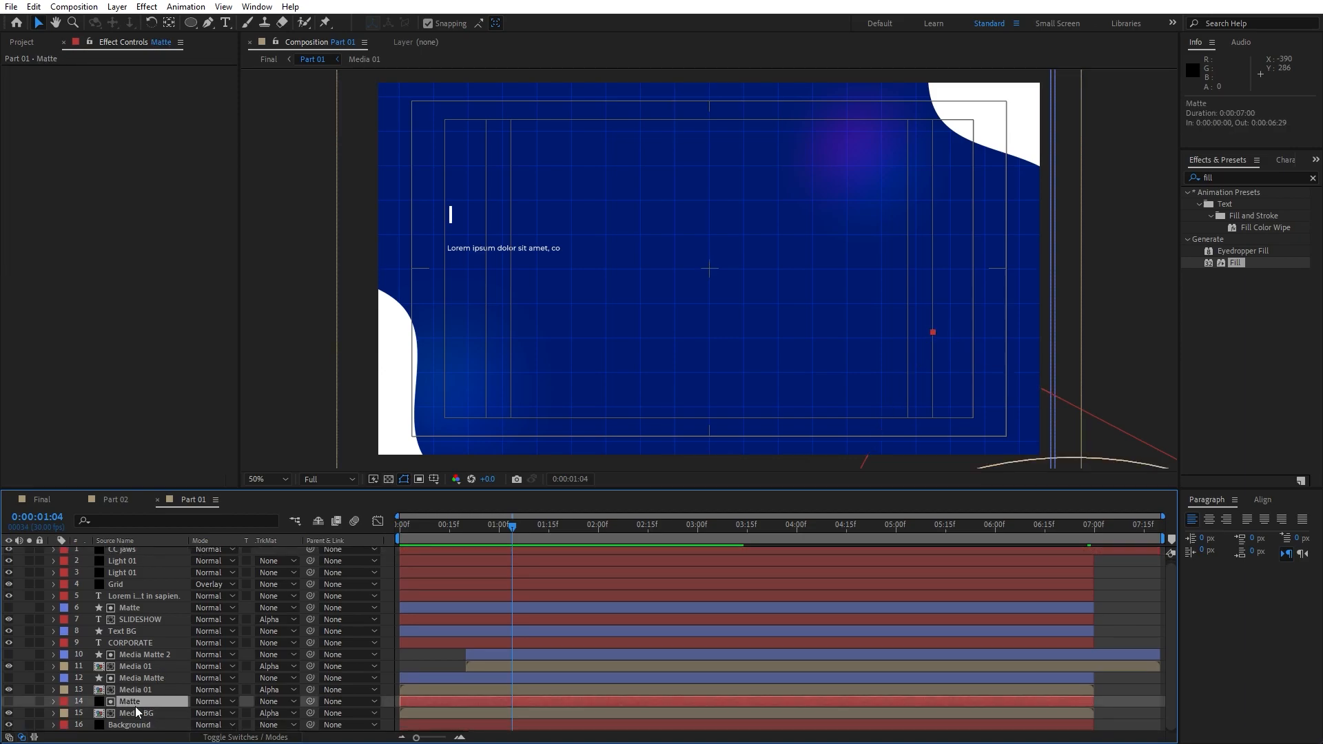
{"action": "key", "text": "ctrl+d"}
{"action": "left_click_drag", "start_coordinate": [126, 703], "coordinate": [164, 553]}
{"action": "left_click", "coordinate": [142, 568]}
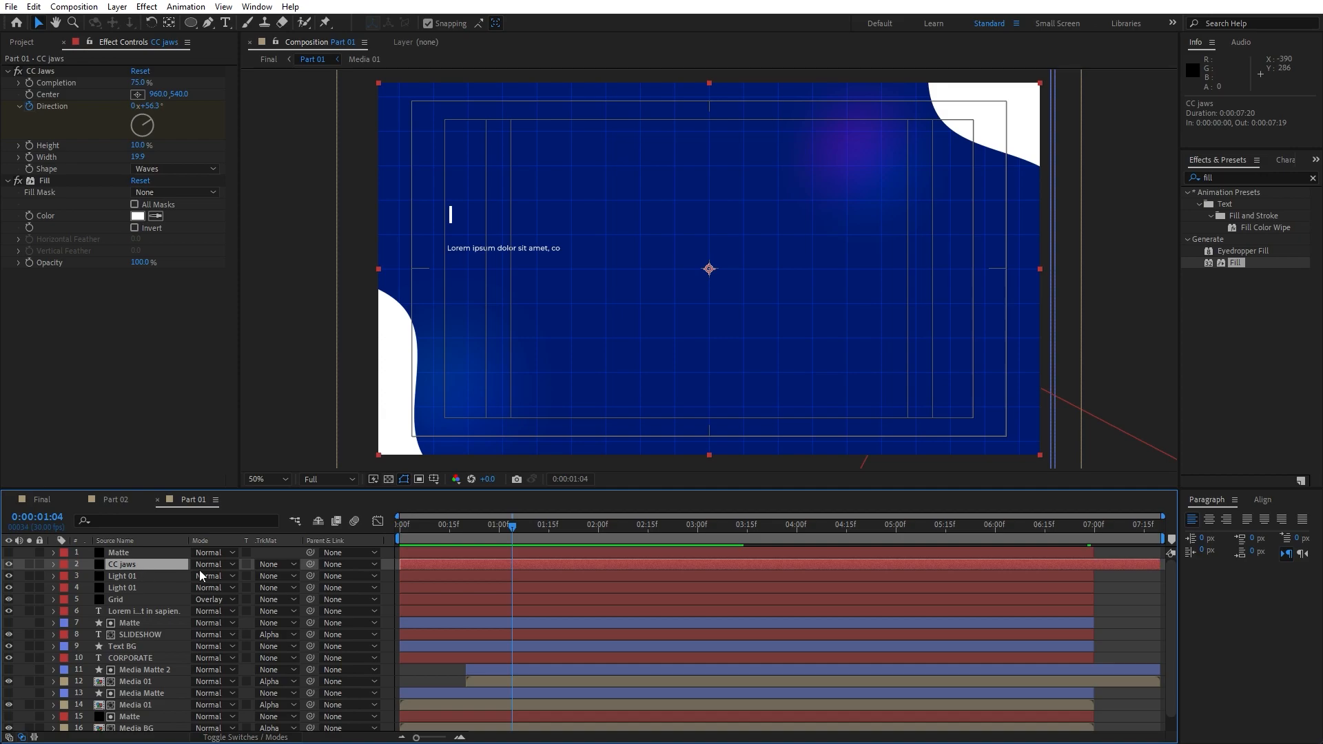
{"action": "left_click", "coordinate": [277, 565]}
{"action": "left_click", "coordinate": [313, 597]}
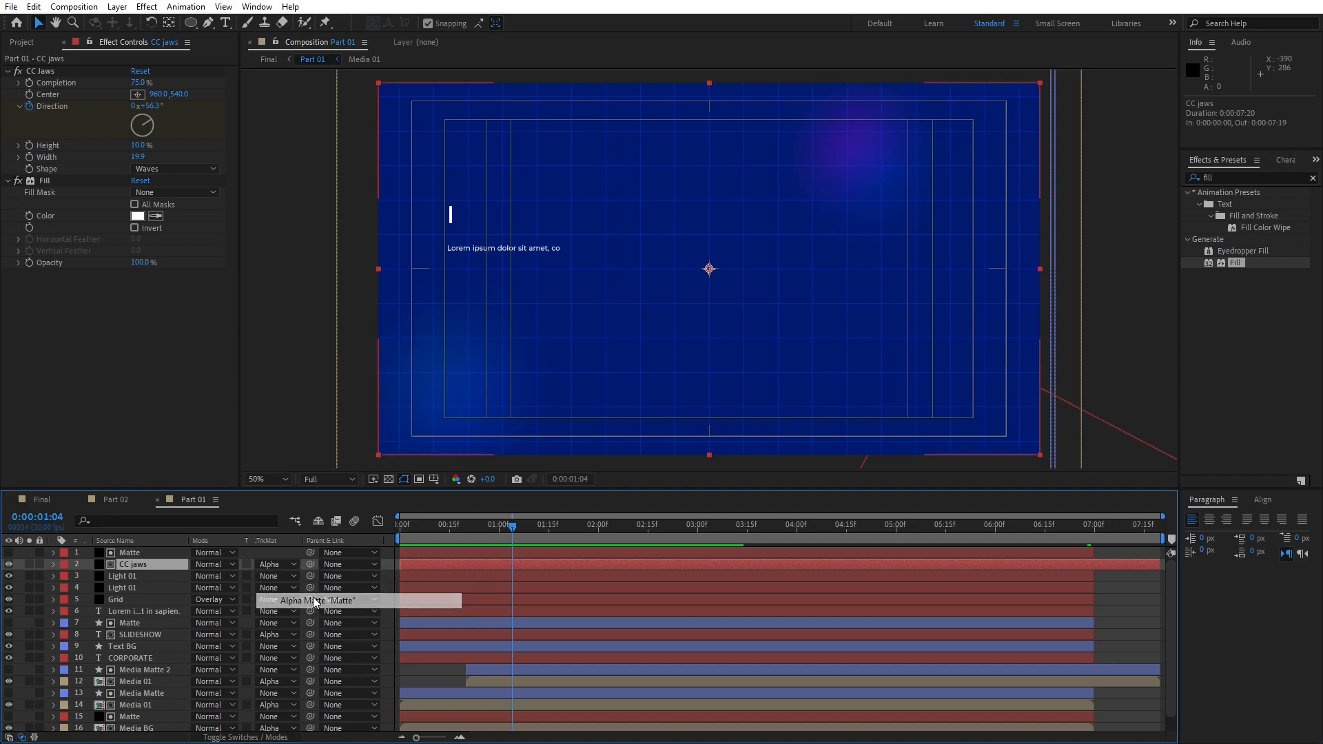
{"action": "left_click", "coordinate": [138, 554]}
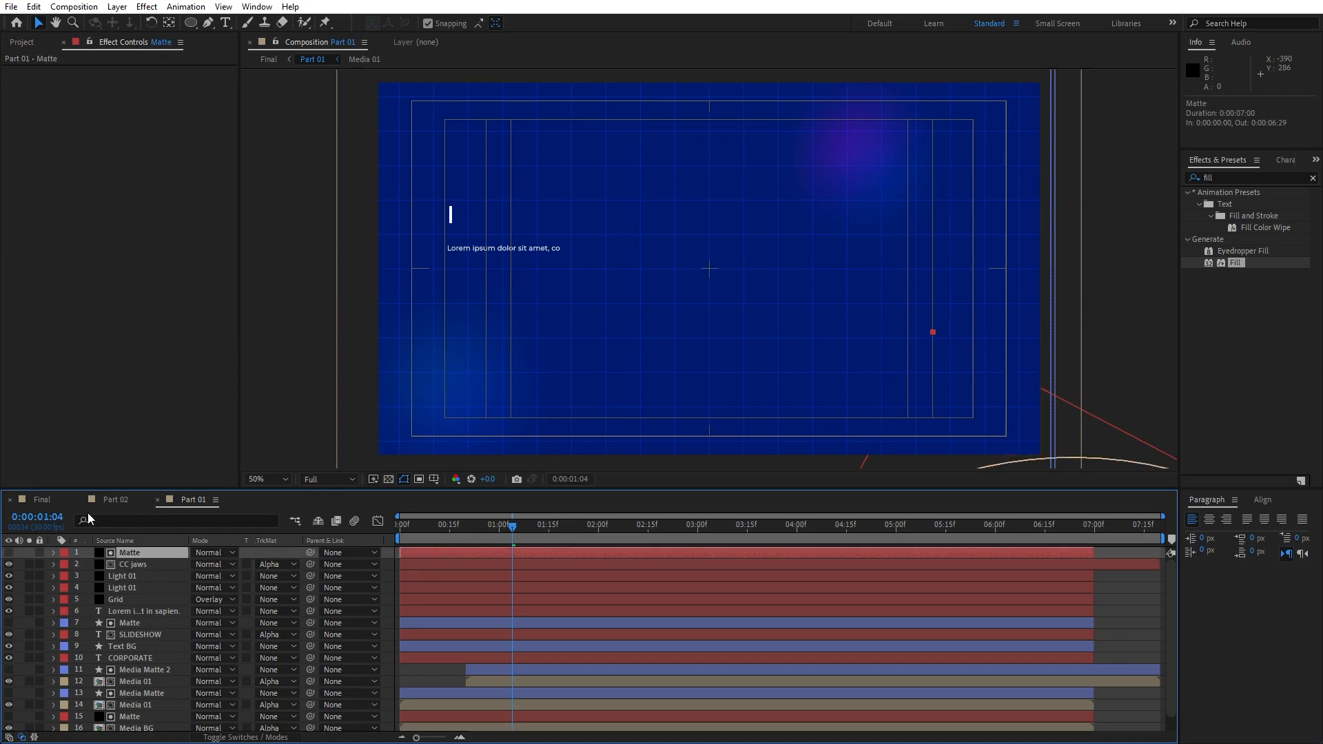
{"action": "key", "text": "space"}
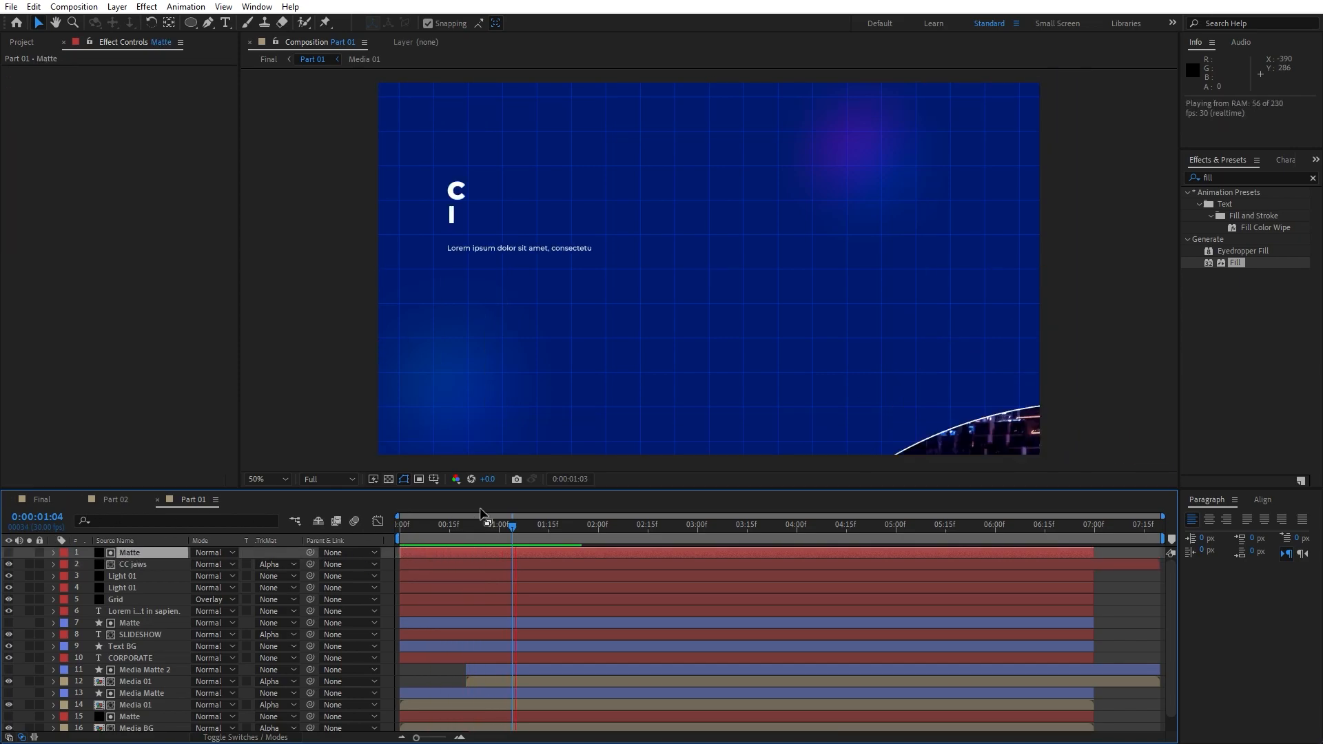
{"action": "mouse_move", "coordinate": [532, 540]}
{"action": "left_mouse_down"}
{"action": "mouse_move", "coordinate": [524, 529]}
{"action": "mouse_move", "coordinate": [540, 527]}
{"action": "left_mouse_up"}
Copy the CC jaws layer and its Matte from Part 01 and paste them above the other layers in Part 02
{"action": "left_click", "coordinate": [138, 565]}
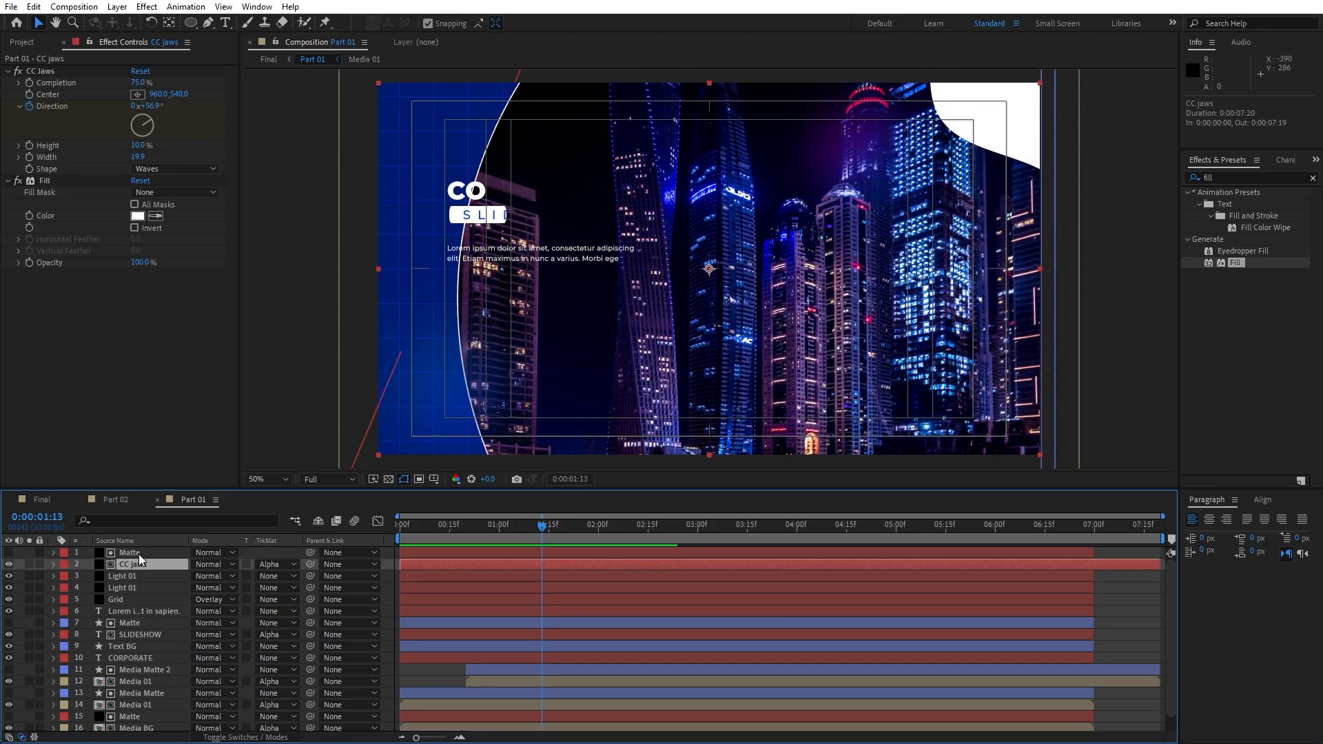
{"action": "left_click", "coordinate": [138, 554], "text": "shift"}
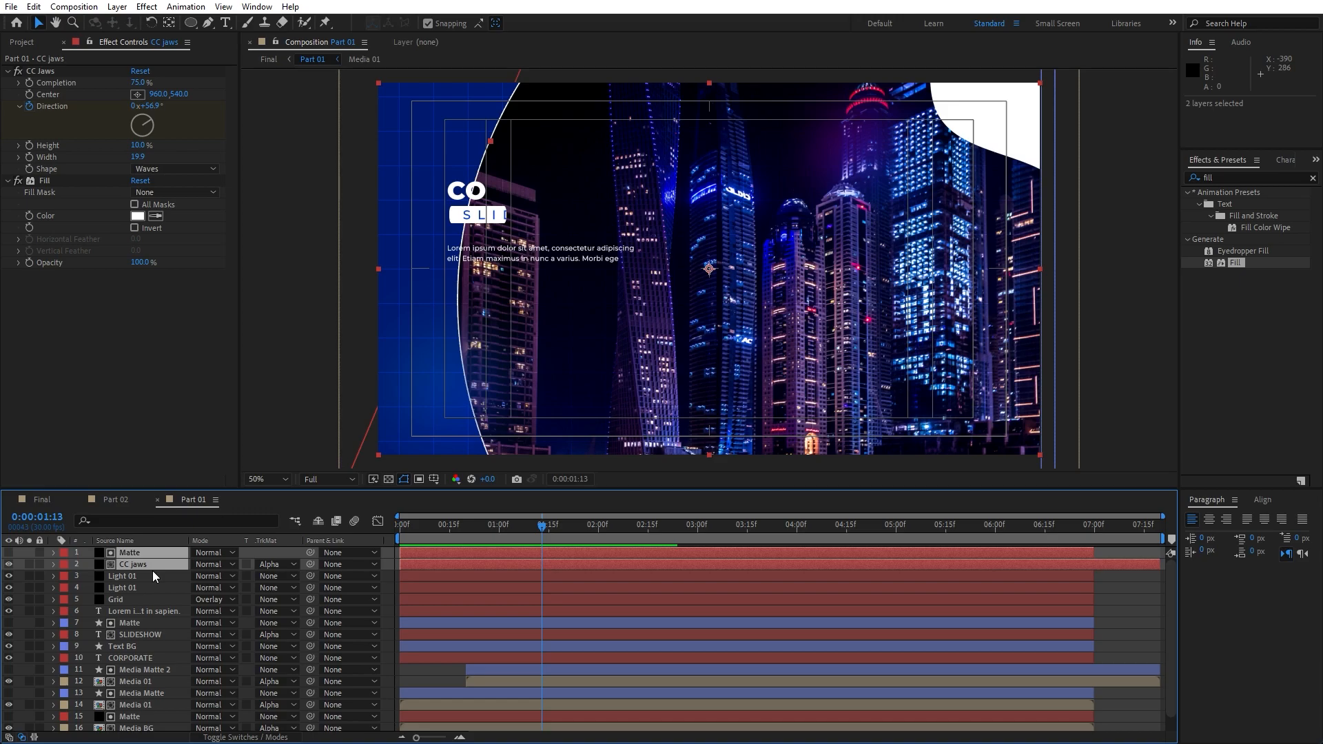
{"action": "left_click", "coordinate": [121, 504]}
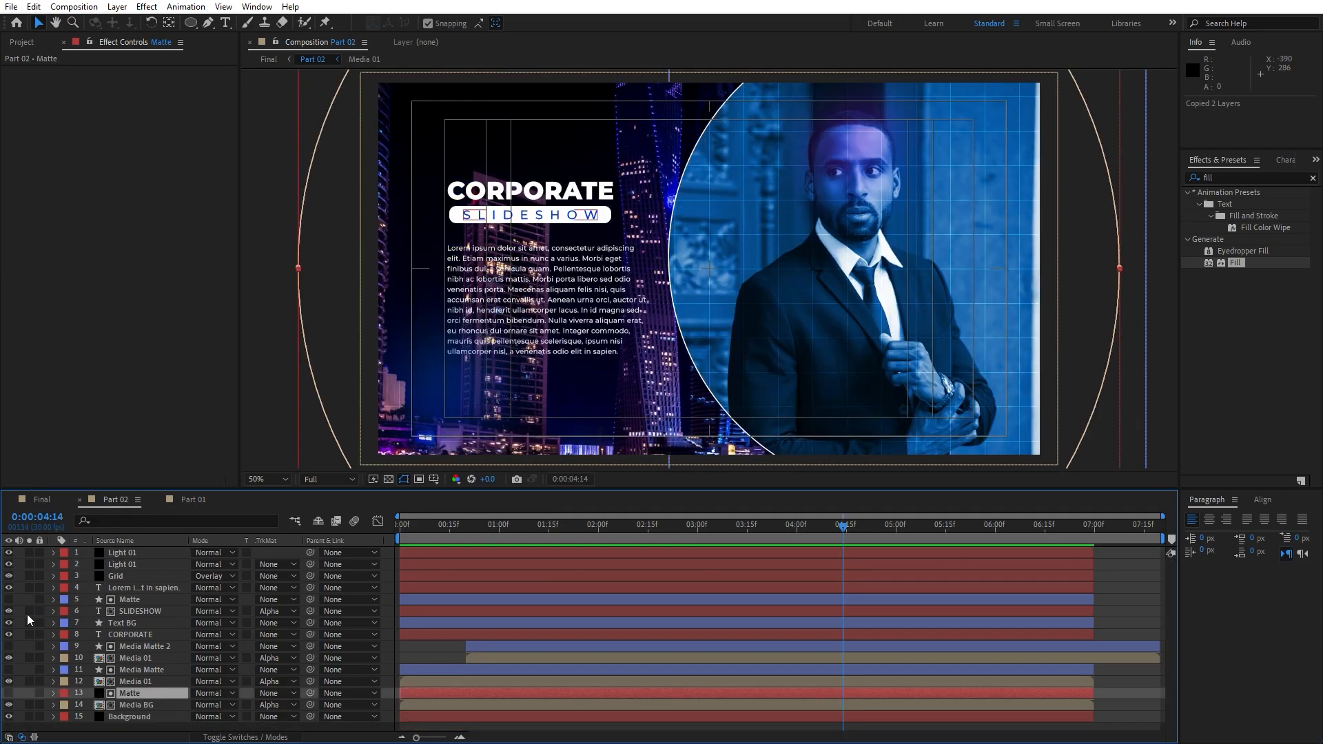
{"action": "key", "text": "ctrl+v"}
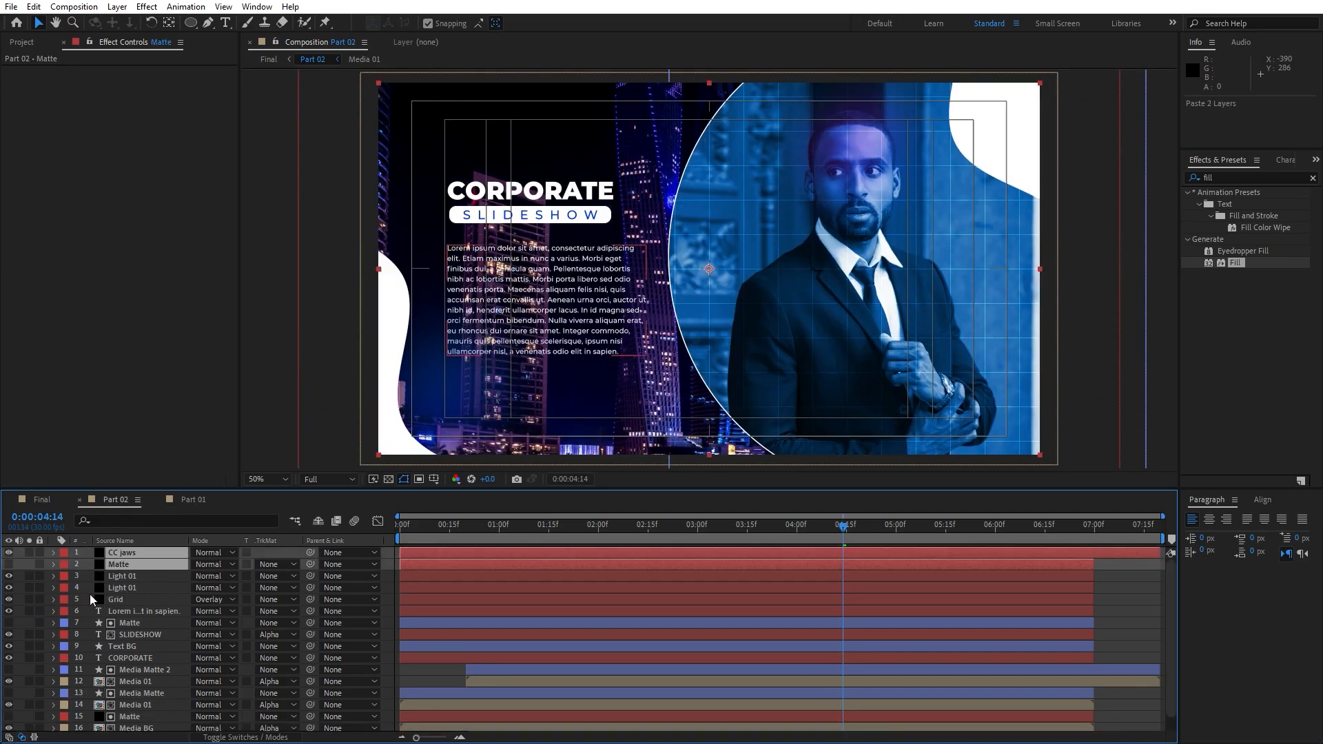
{"action": "left_click_drag", "start_coordinate": [414, 530], "coordinate": [750, 530]}
{"action": "left_click", "coordinate": [144, 576]}
{"action": "left_click", "coordinate": [137, 565]}
{"action": "left_click", "coordinate": [132, 553]}
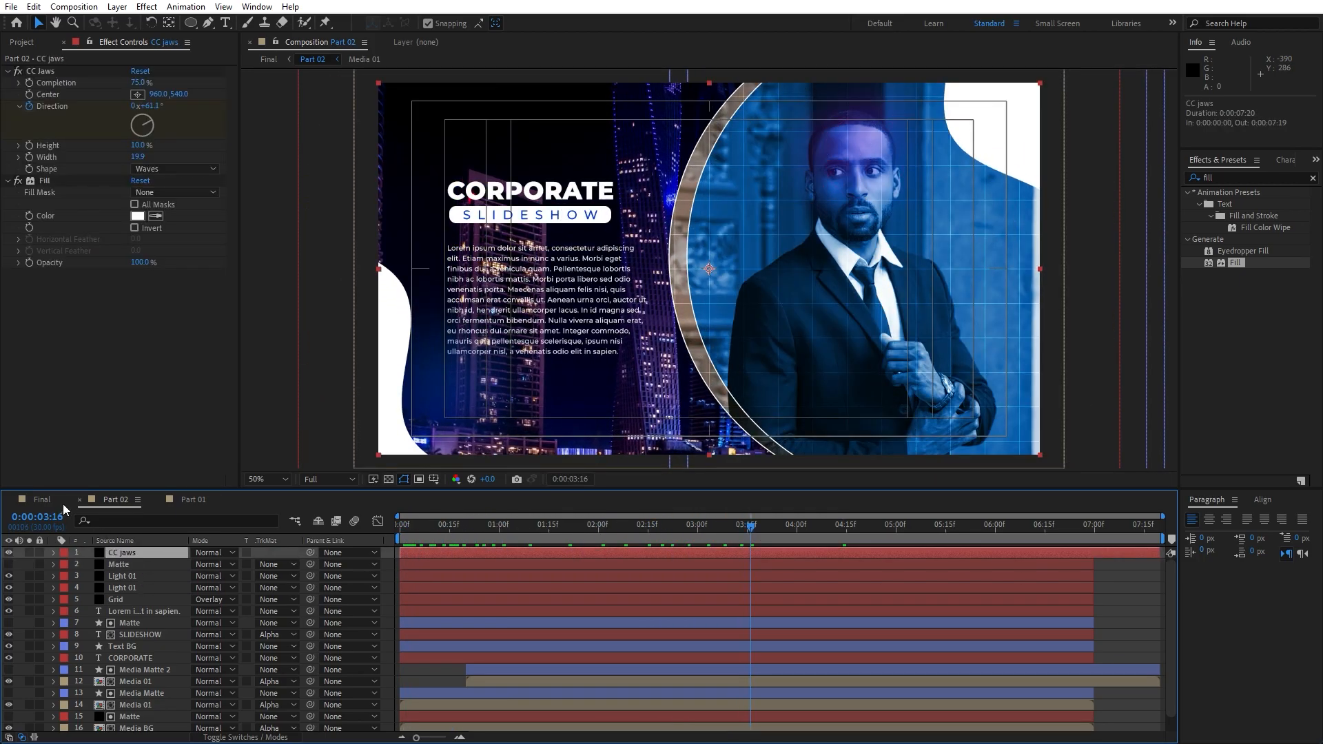
Examine the white wave corners through the transition from Part 01 to Part 02 in the Final composition
{"action": "left_click", "coordinate": [49, 501]}
{"action": "left_click_drag", "start_coordinate": [498, 540], "coordinate": [554, 548]}
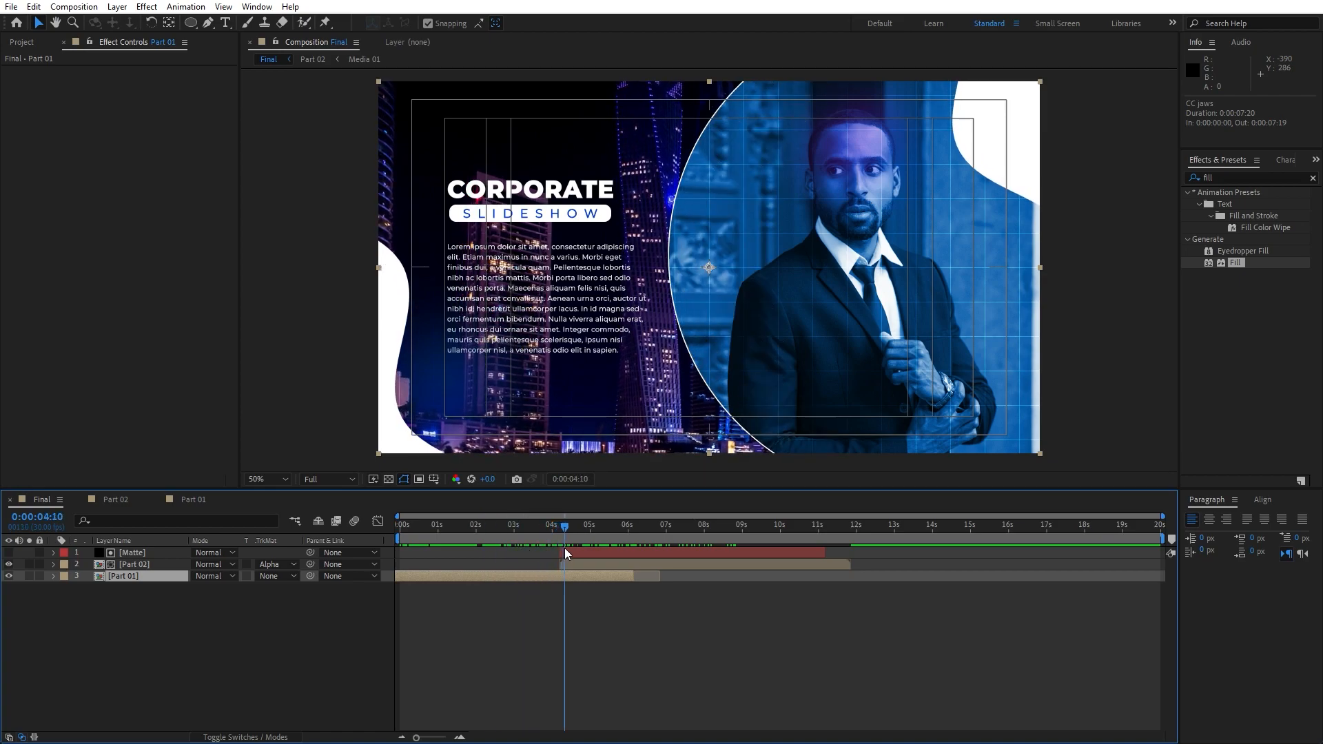
{"action": "mouse_move", "coordinate": [567, 527]}
{"action": "left_mouse_down"}
{"action": "mouse_move", "coordinate": [514, 531]}
{"action": "mouse_move", "coordinate": [583, 536]}
{"action": "left_mouse_up"}
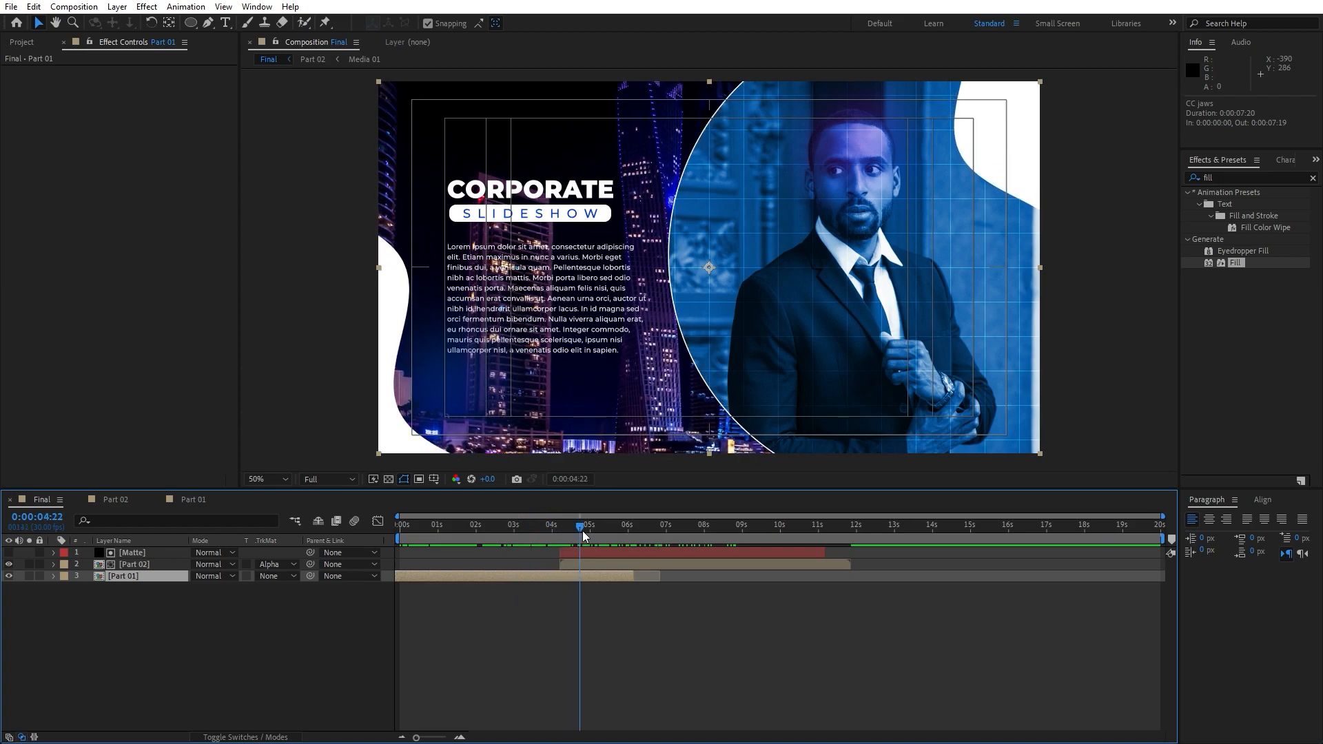
{"action": "left_click_drag", "start_coordinate": [598, 536], "coordinate": [646, 527]}
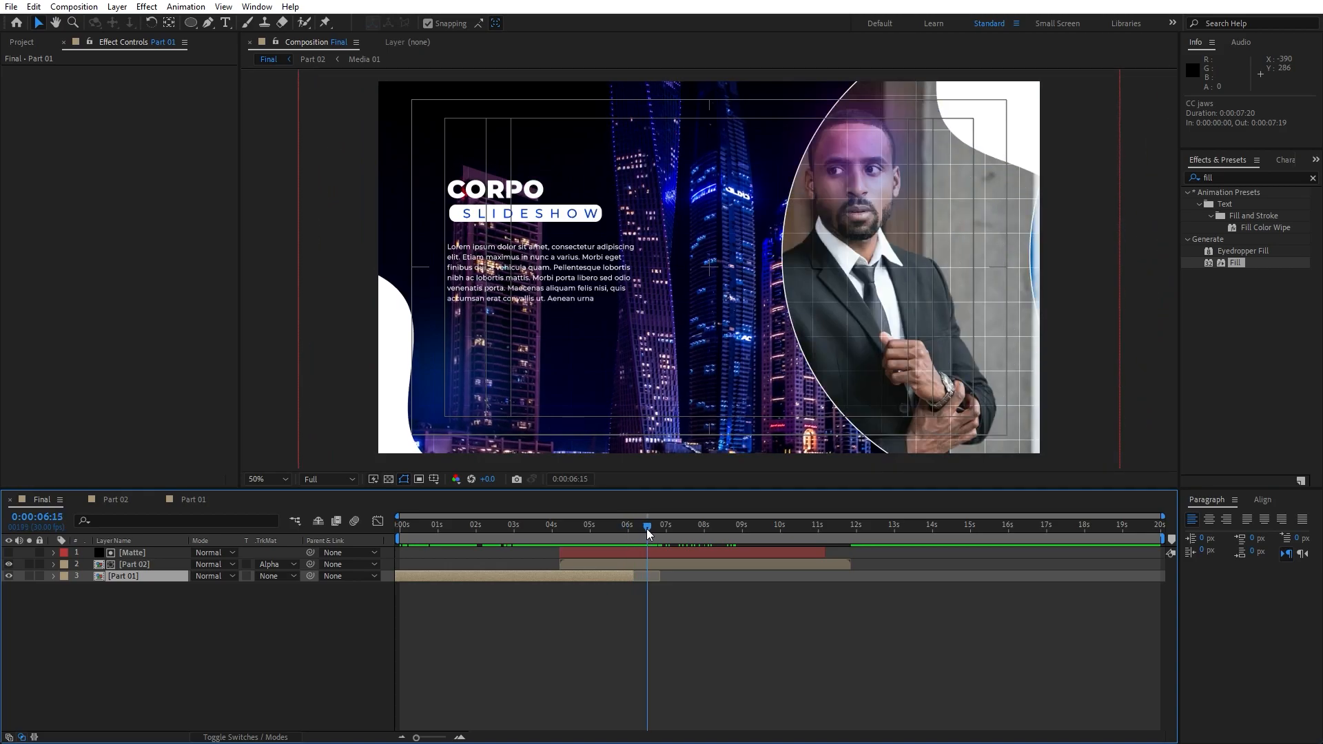